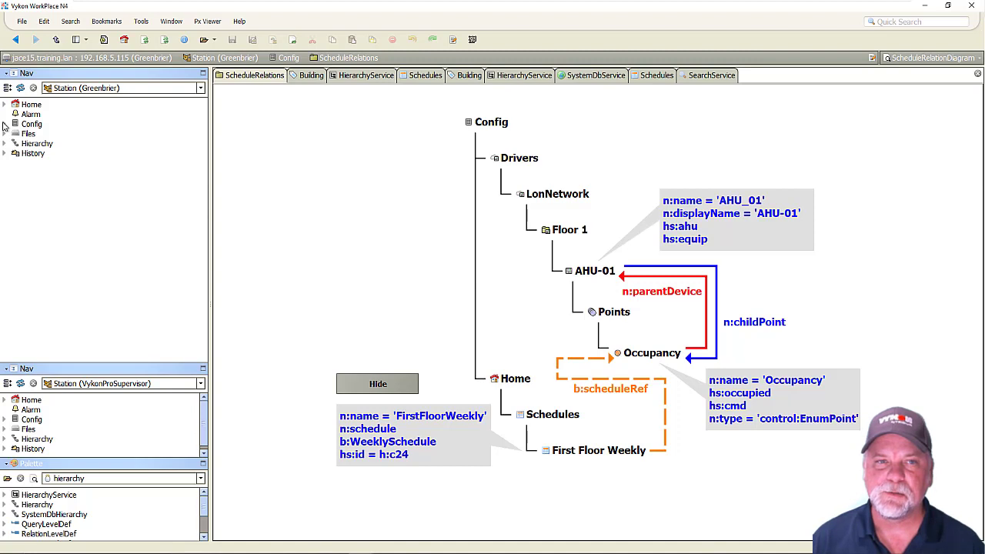
# Step: Browse the Greenbrier station's LonNetwork to Floor 1's AHU-03 and select all its points from Cool through UnoccHeatStpt
pyautogui.click(5, 124)
pyautogui.click(16, 143)
pyautogui.click(28, 163)
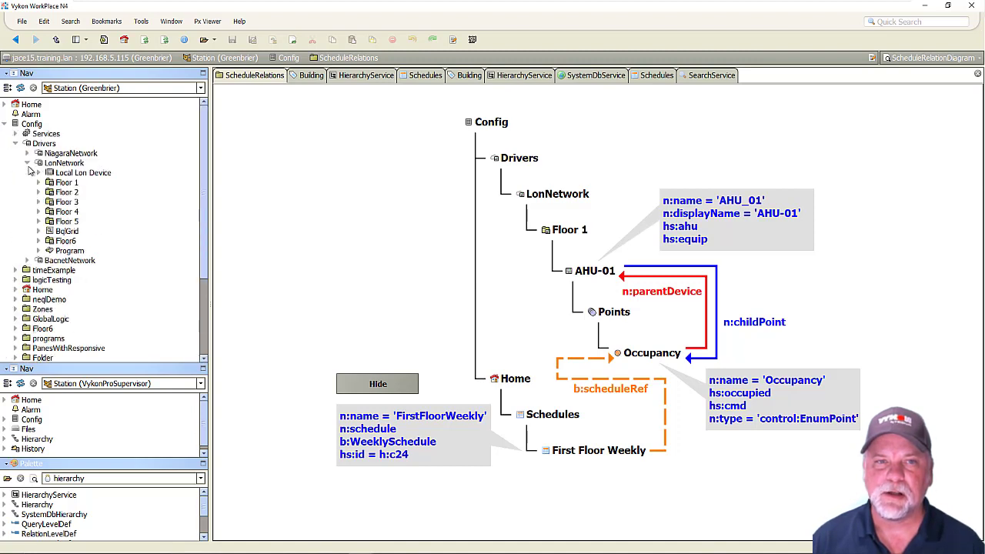
pyautogui.click(39, 183)
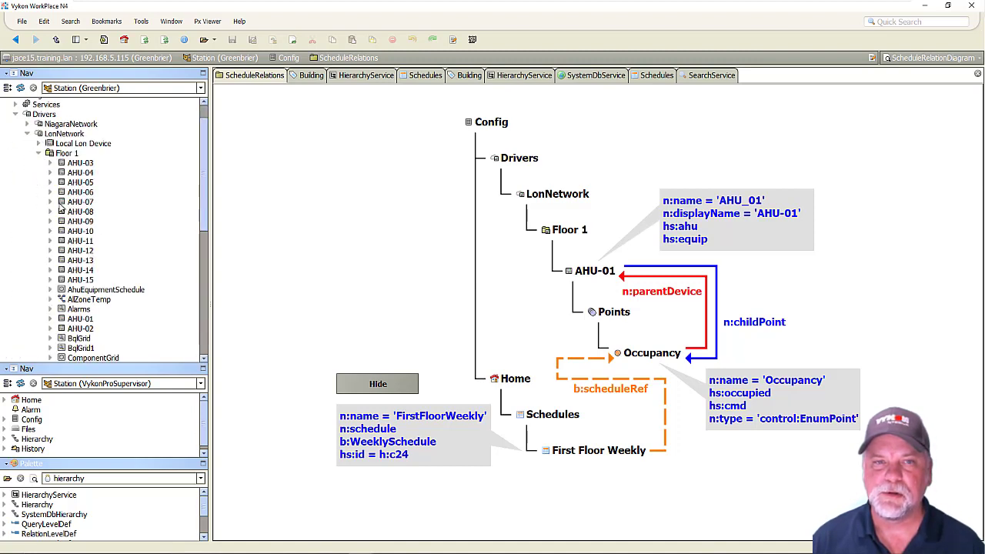
pyautogui.click(50, 163)
pyautogui.click(62, 192)
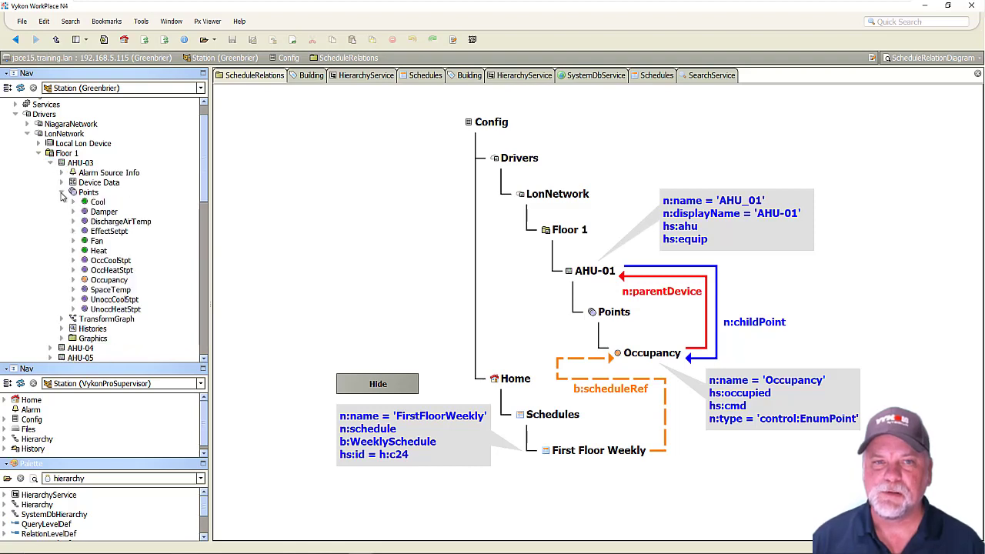
pyautogui.click(98, 203)
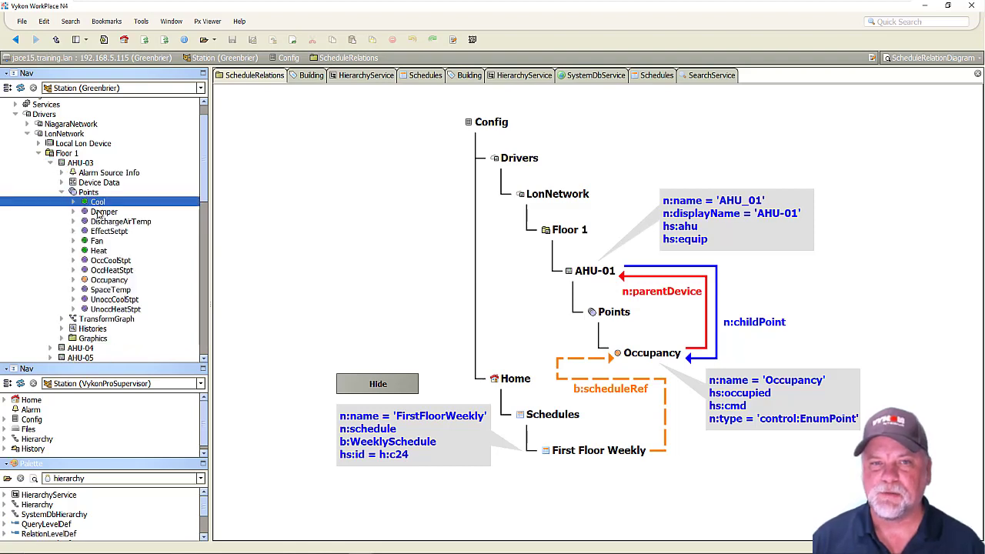
pyautogui.keyDown('shift'); pyautogui.click(115, 309); pyautogui.keyUp('shift')
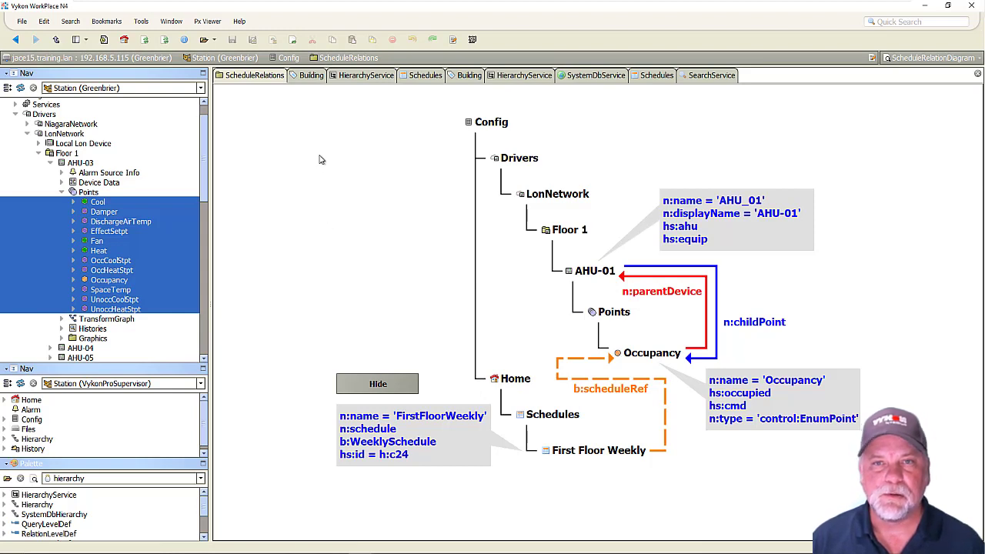
# Step: Add a new Hierarchy component named Schedule to the Greenbrier station's HierarchyService
pyautogui.click(364, 78)
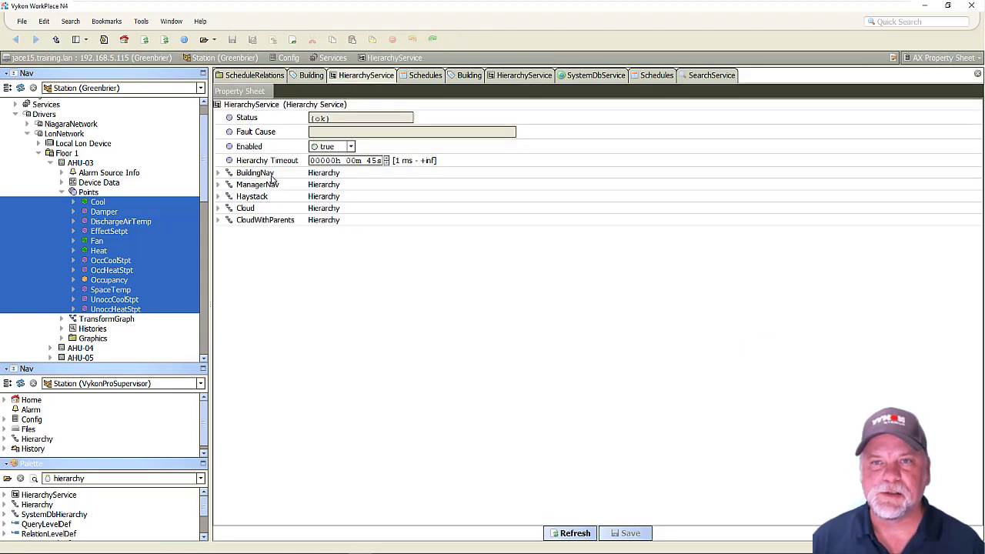
pyautogui.click(39, 154)
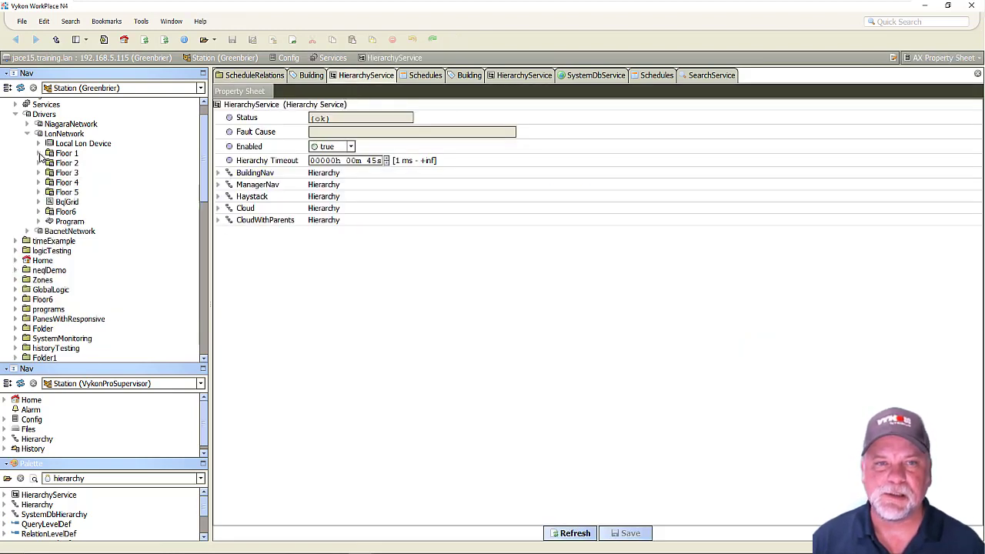
pyautogui.click(16, 106)
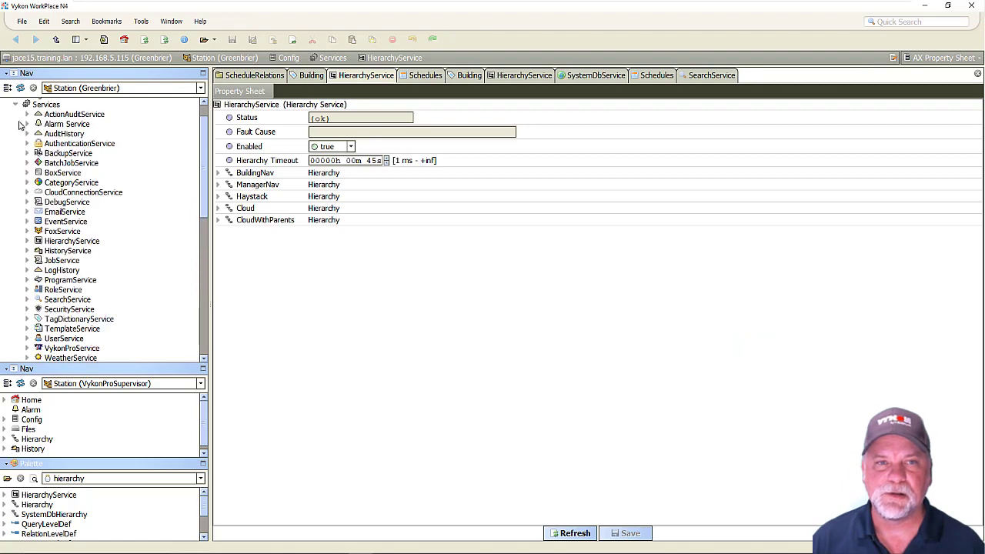
pyautogui.click(72, 243)
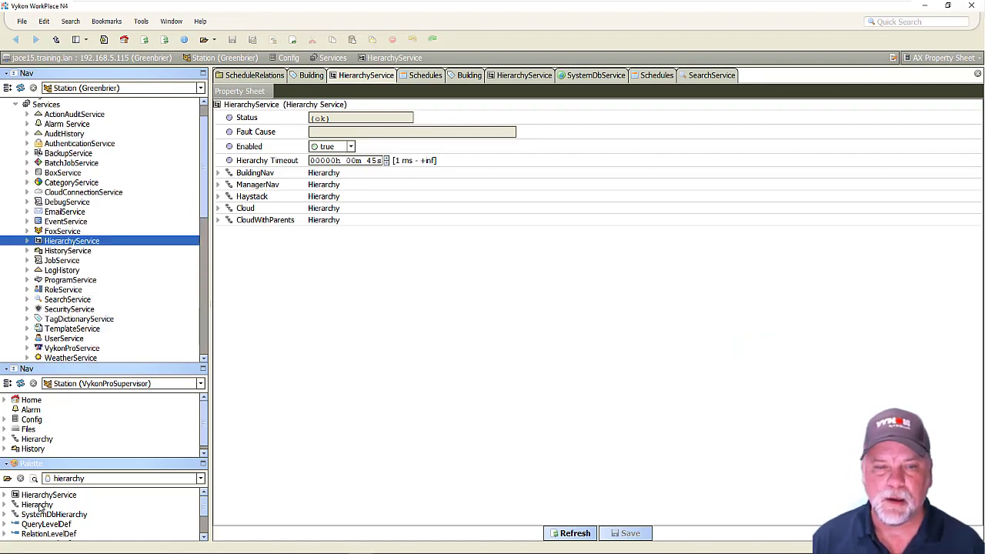
pyautogui.moveTo(36, 505); pyautogui.dragTo(260, 304)
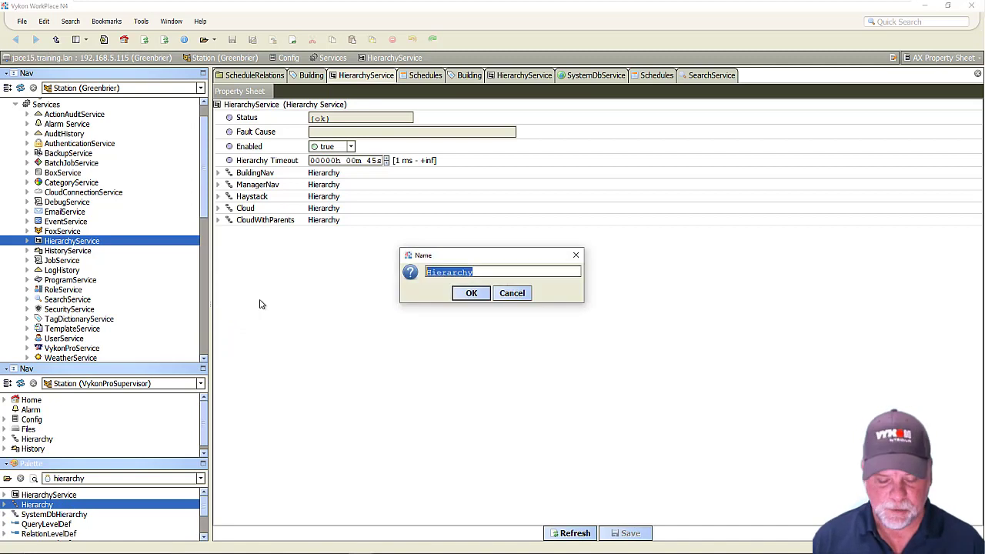
pyautogui.write('Schedule')
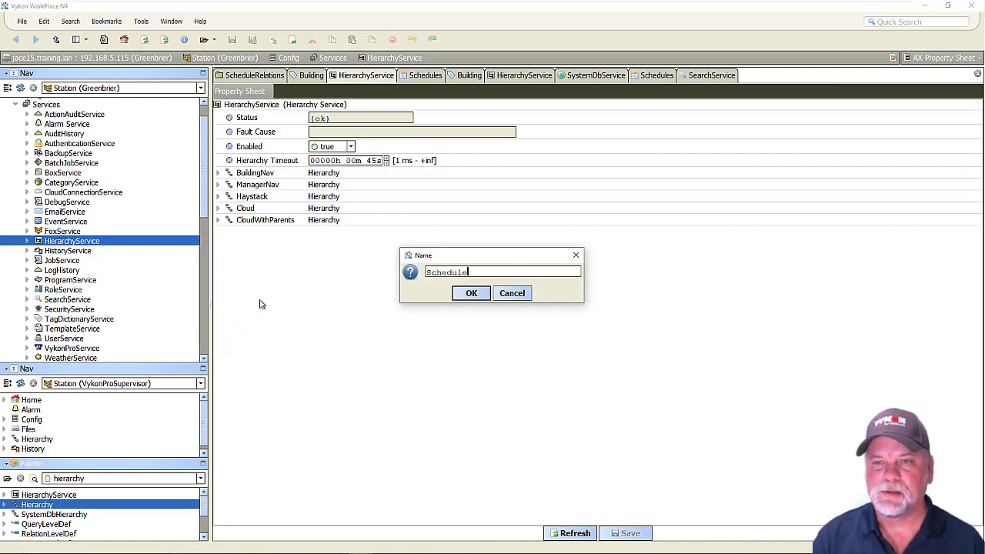
pyautogui.press('Return')
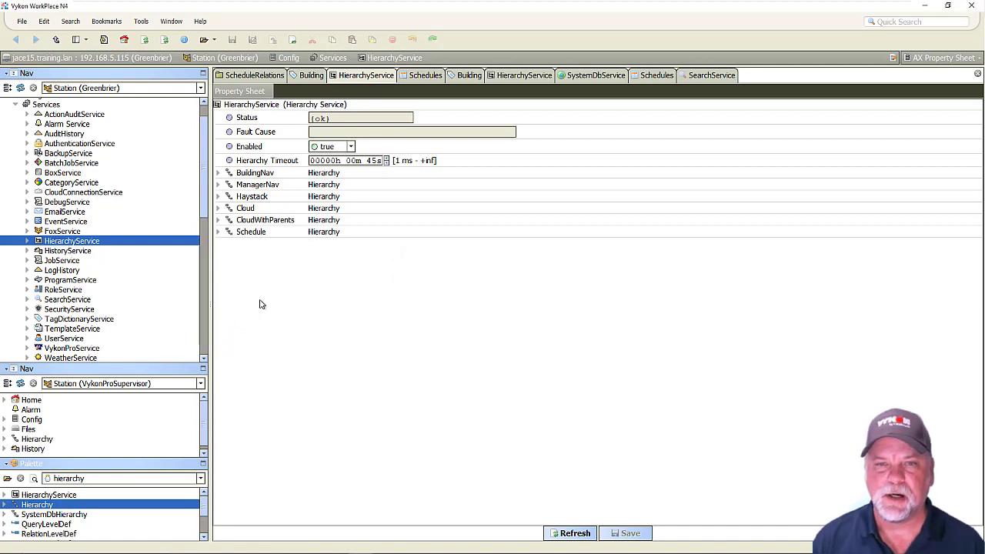
# Step: Add a QueryLevelDef named Schedules to the Schedule hierarchy
pyautogui.click(218, 232)
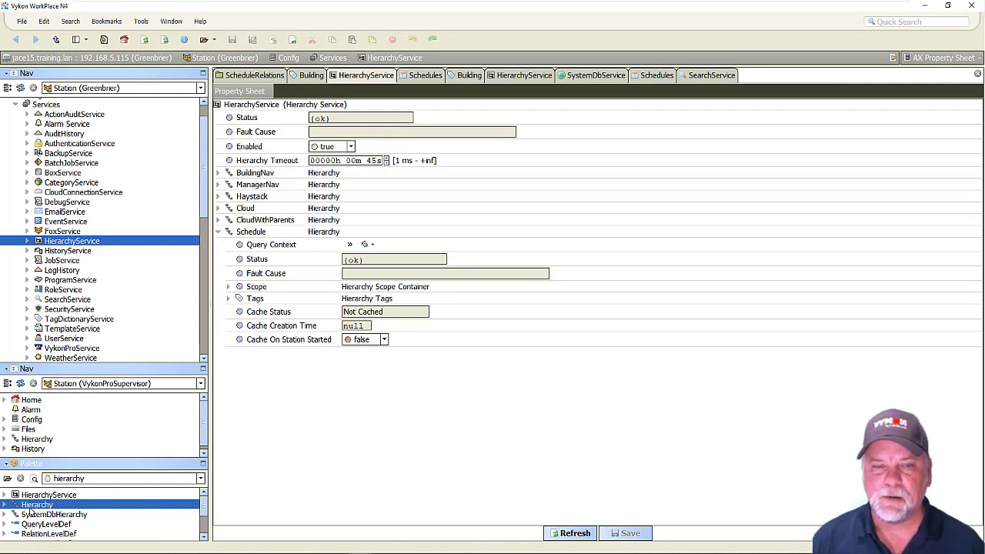
pyautogui.moveTo(42, 524); pyautogui.dragTo(250, 233)
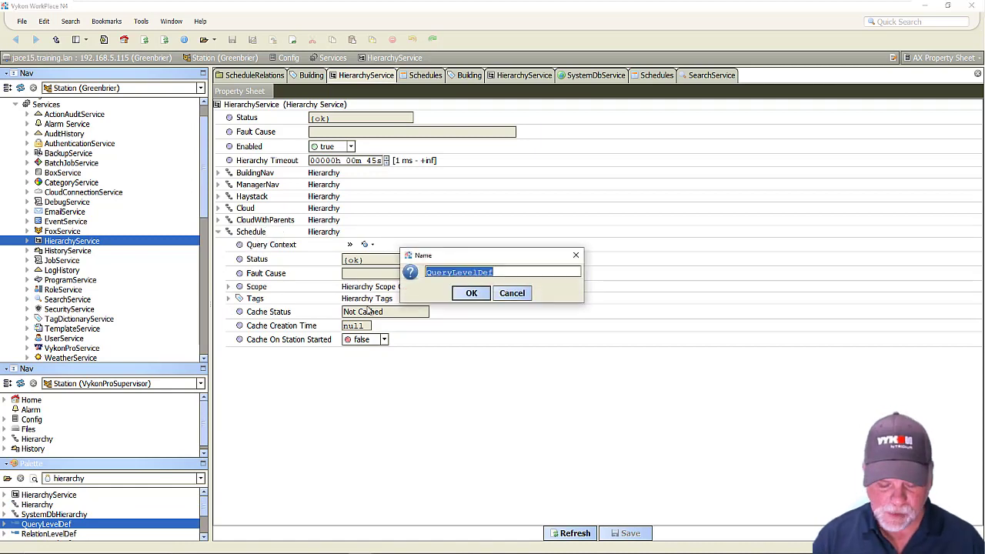
pyautogui.write('schedules')
pyautogui.press('Return')
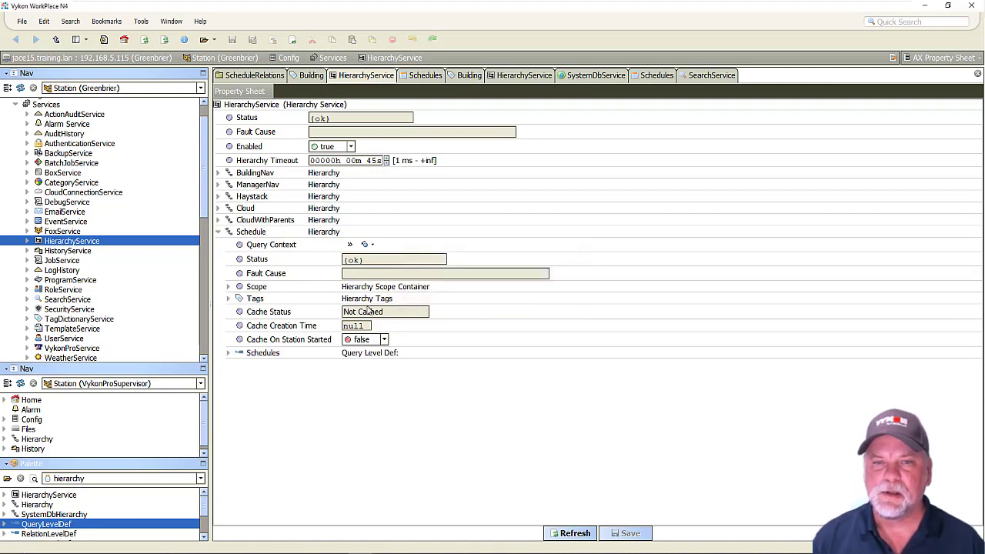
# Step: Set the Schedules level's query to b:WeeklySchedule, consulting the schedule relation diagram for the tag, and save the change
pyautogui.click(228, 352)
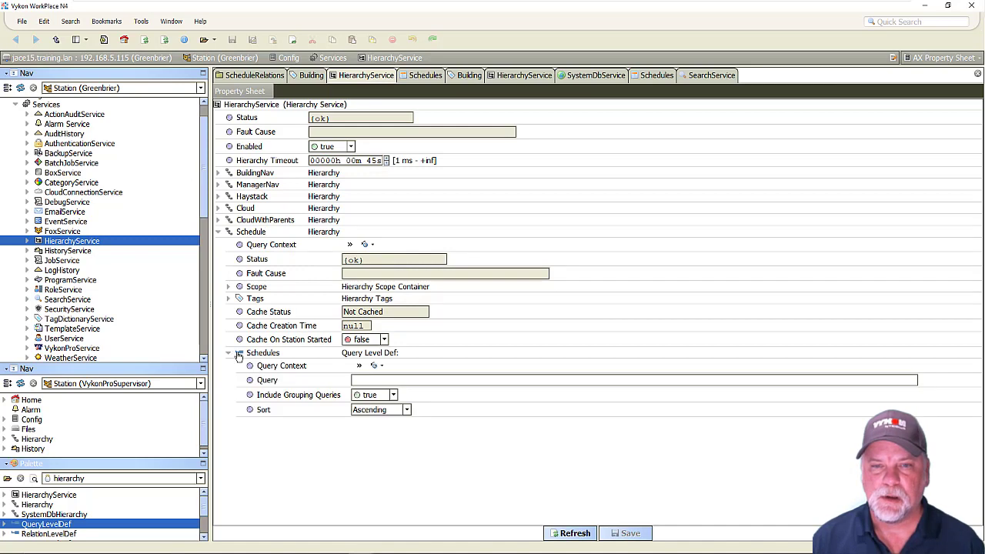
pyautogui.click(237, 78)
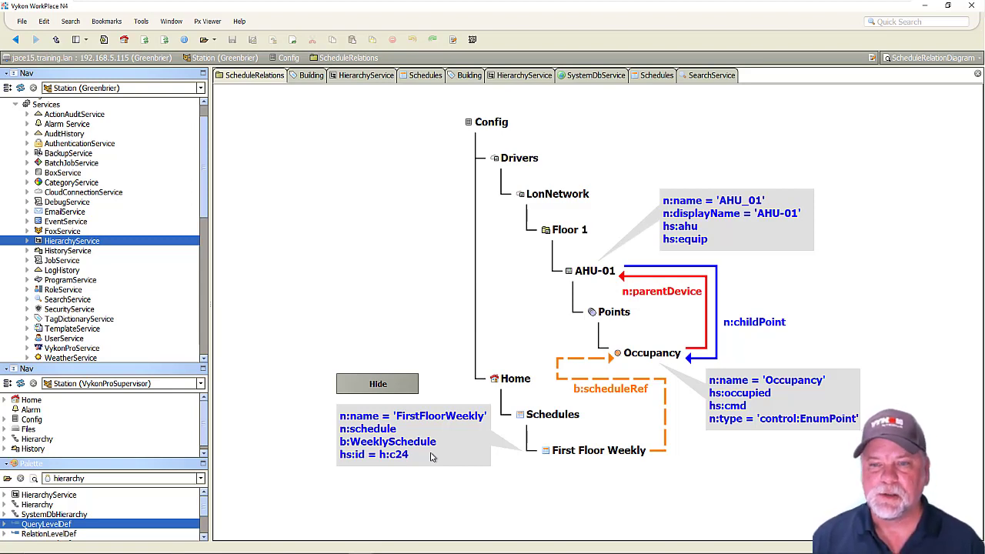
pyautogui.click(365, 77)
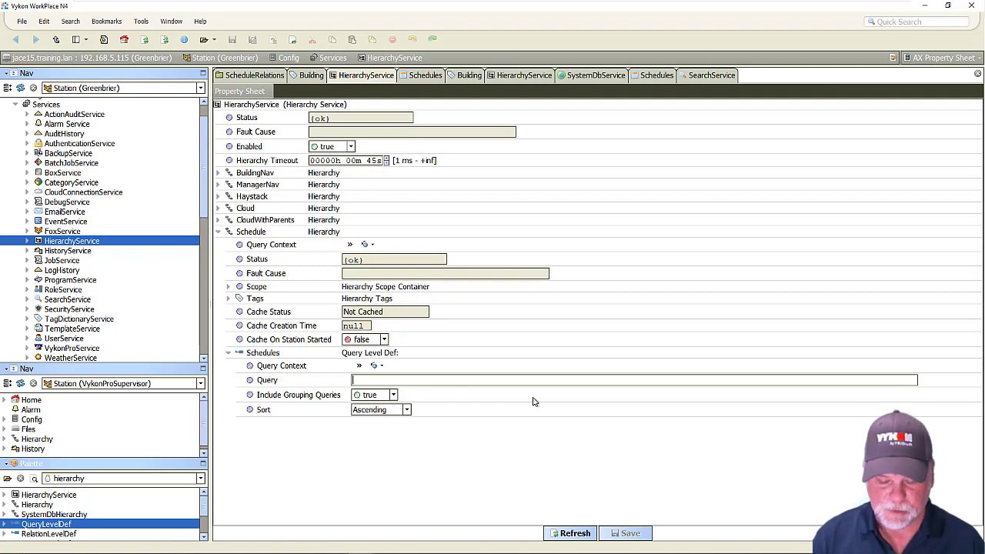
pyautogui.write('b:')
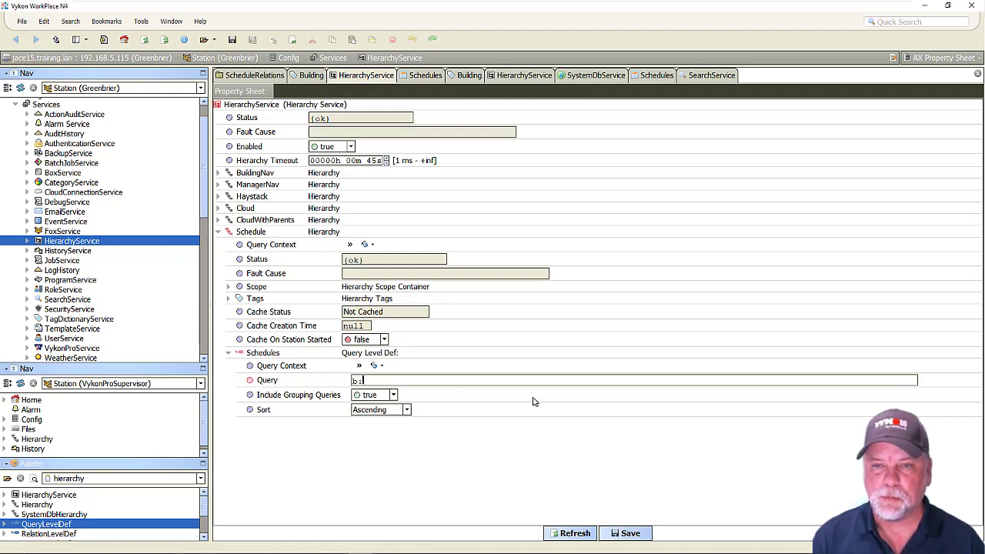
pyautogui.write('WeeklyS')
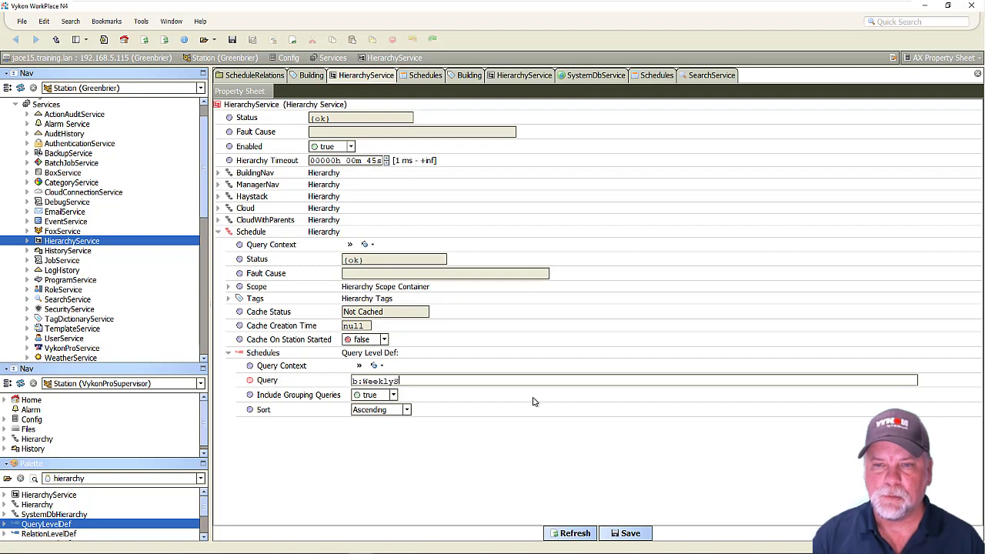
pyautogui.write('chedule')
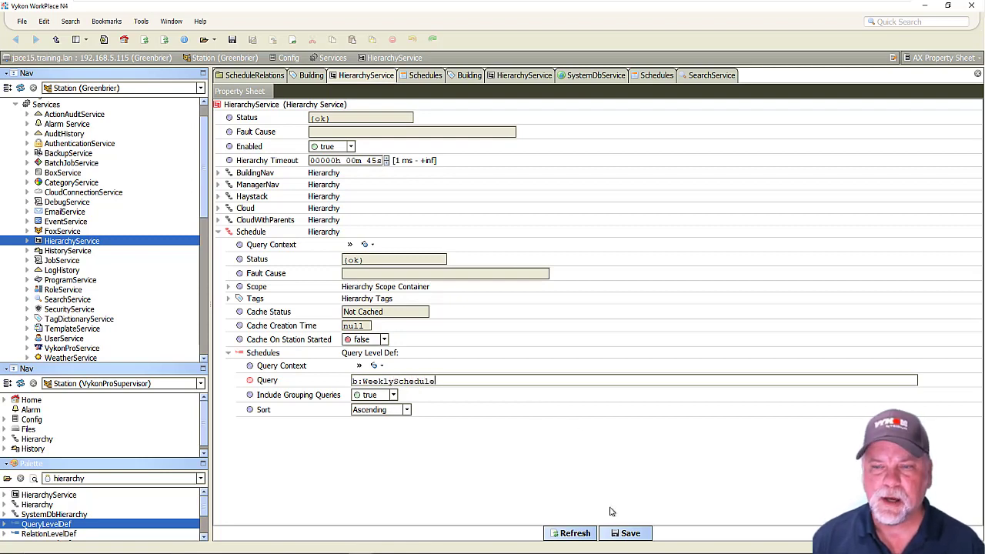
pyautogui.click(625, 533)
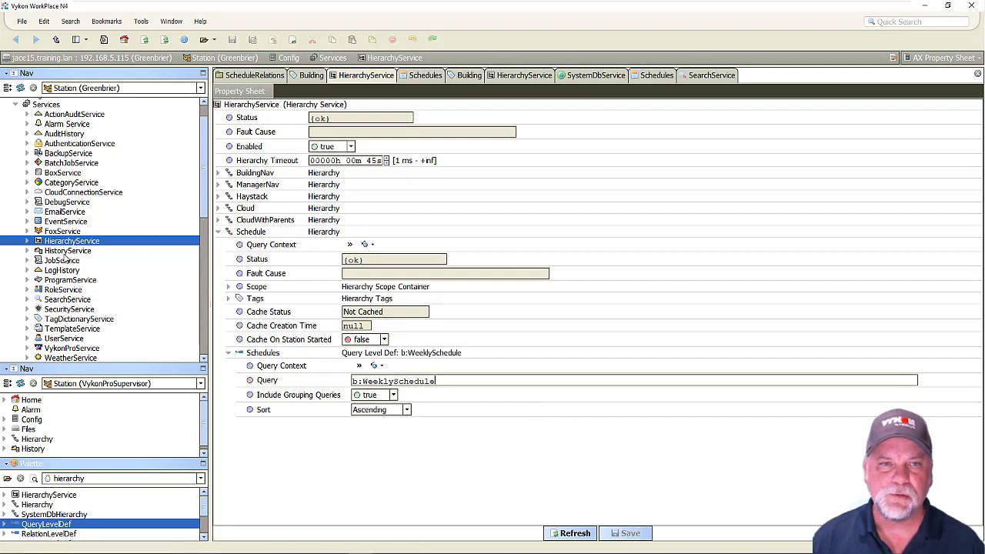
# Step: Locate the station's Home Schedules folder and select the First through Fifth Floor Weekly schedules plus GlobalBooleanWeekly
pyautogui.scroll(-7, 66, 261)
pyautogui.scroll(-2, 66, 270)
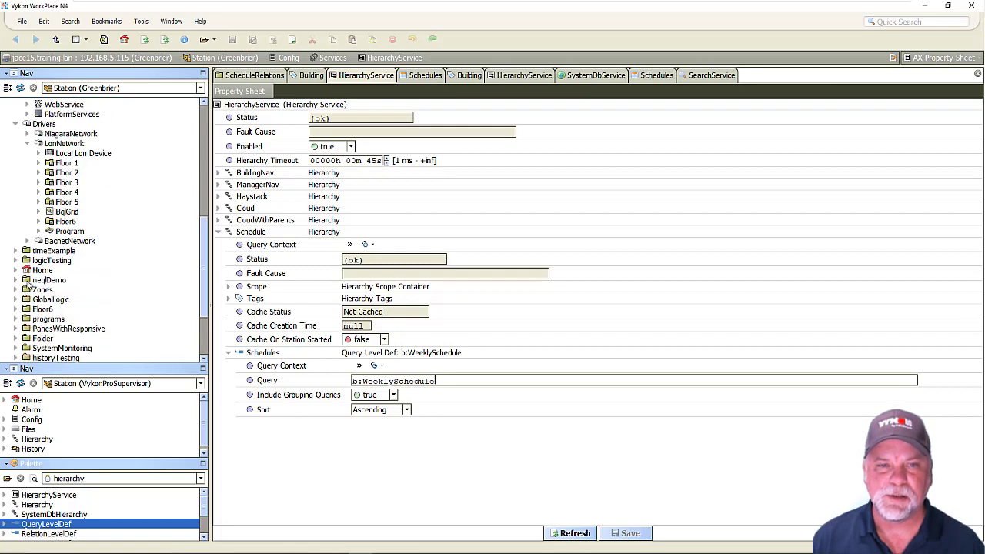
pyautogui.click(16, 270)
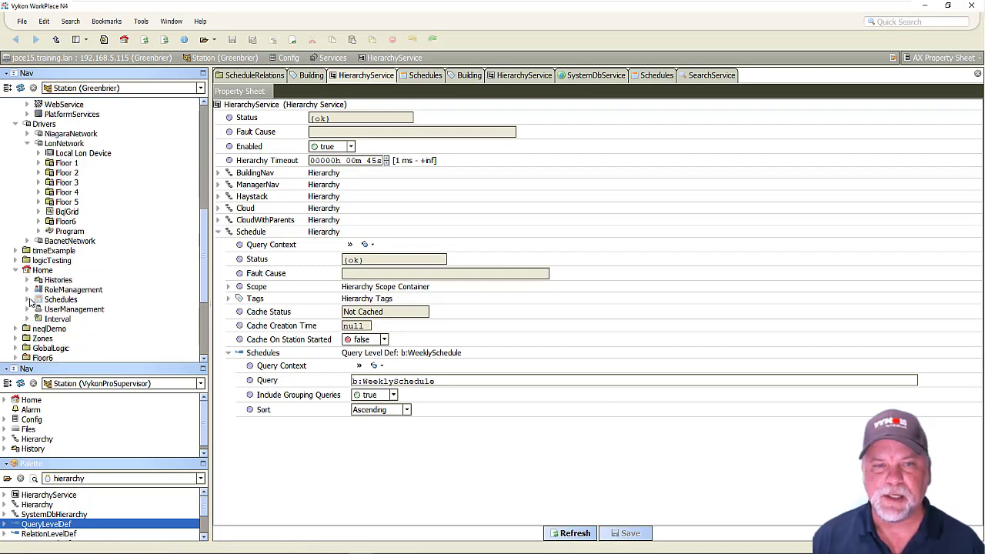
pyautogui.click(28, 299)
pyautogui.scroll(-1, 53, 230)
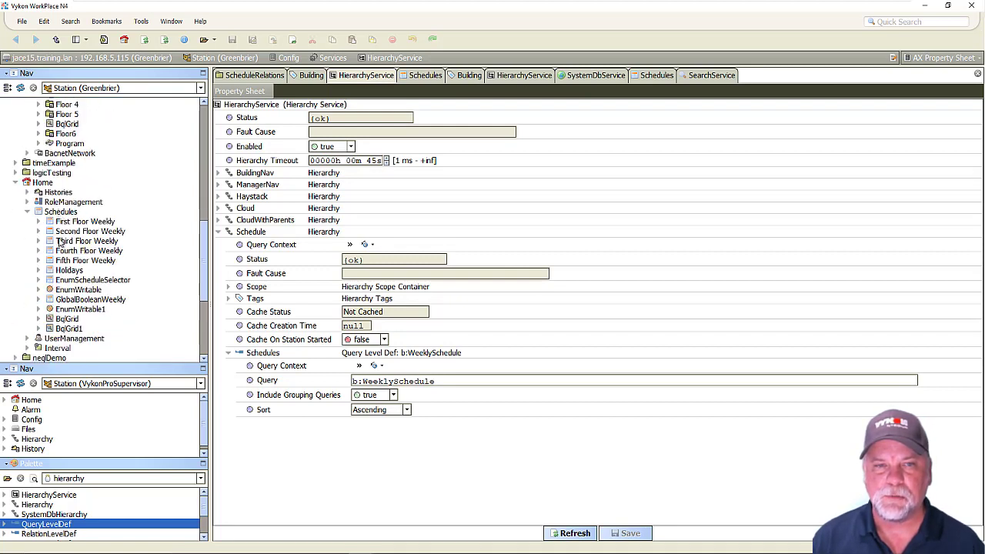
pyautogui.click(75, 222)
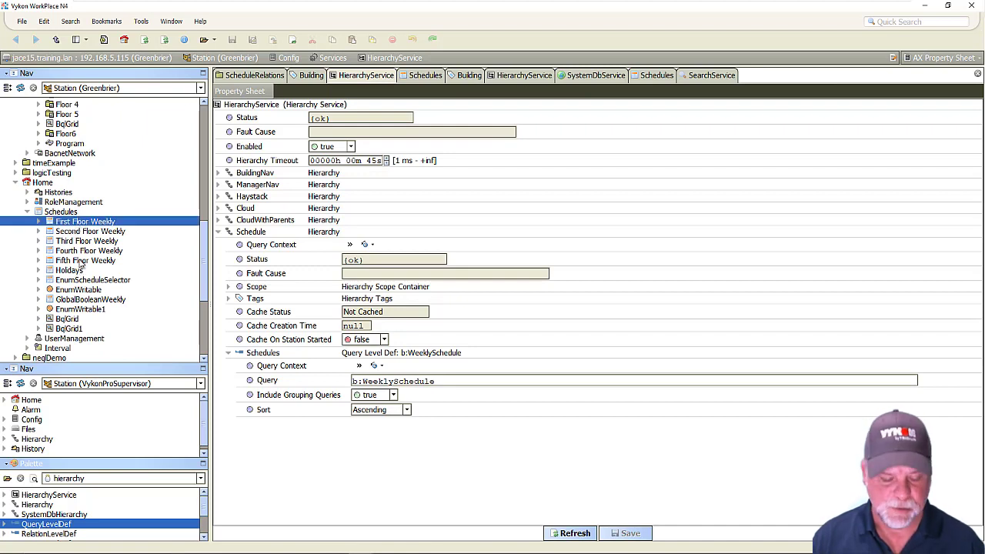
pyautogui.keyDown('shift'); pyautogui.click(81, 262); pyautogui.keyUp('shift')
pyautogui.keyDown('ctrl'); pyautogui.click(89, 301); pyautogui.keyUp('ctrl')
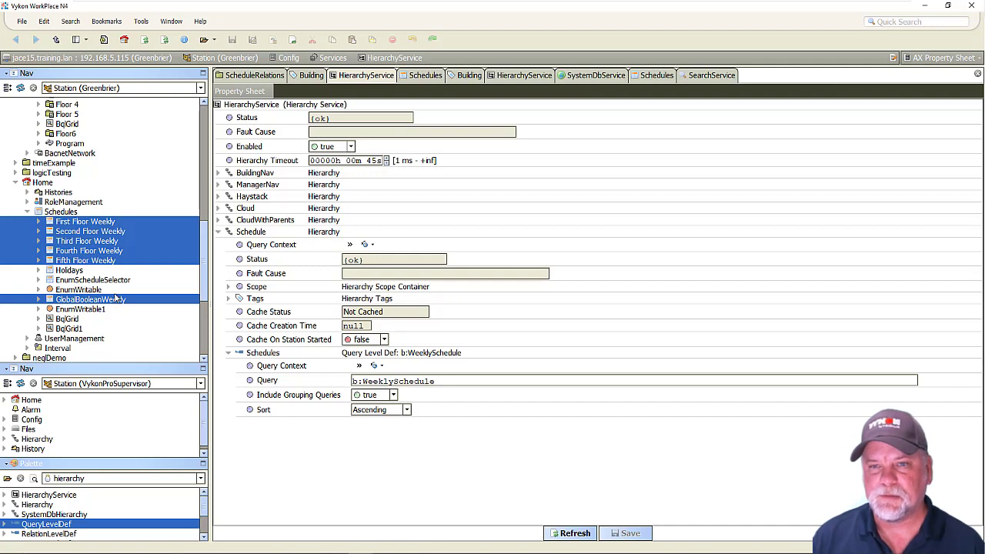
# Step: Examine the implied tags of the First Floor Weekly schedule, especially n:name and hs:id, and close the tag editor without changes
pyautogui.click(69, 223)
pyautogui.rightClick(68, 223)
pyautogui.moveTo(121, 226)
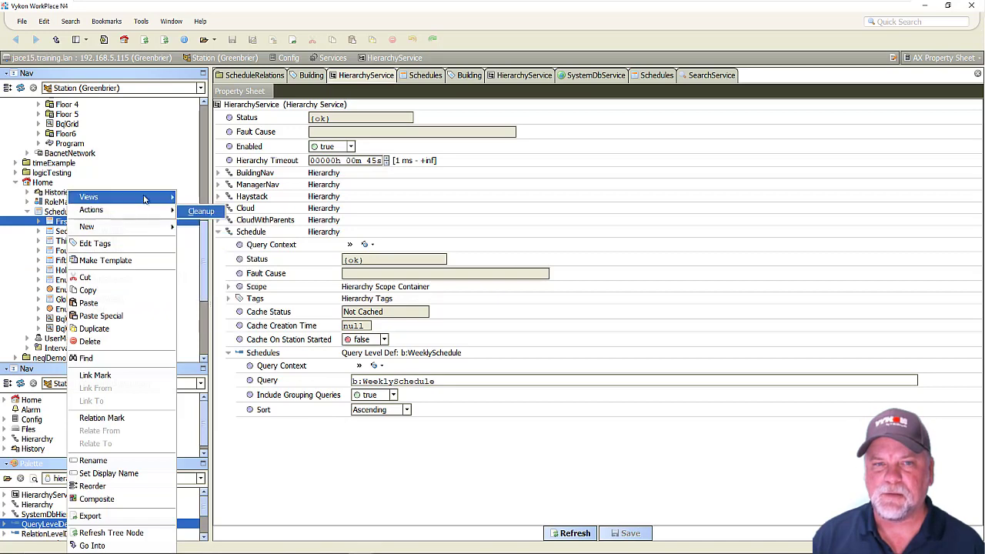
pyautogui.click(127, 244)
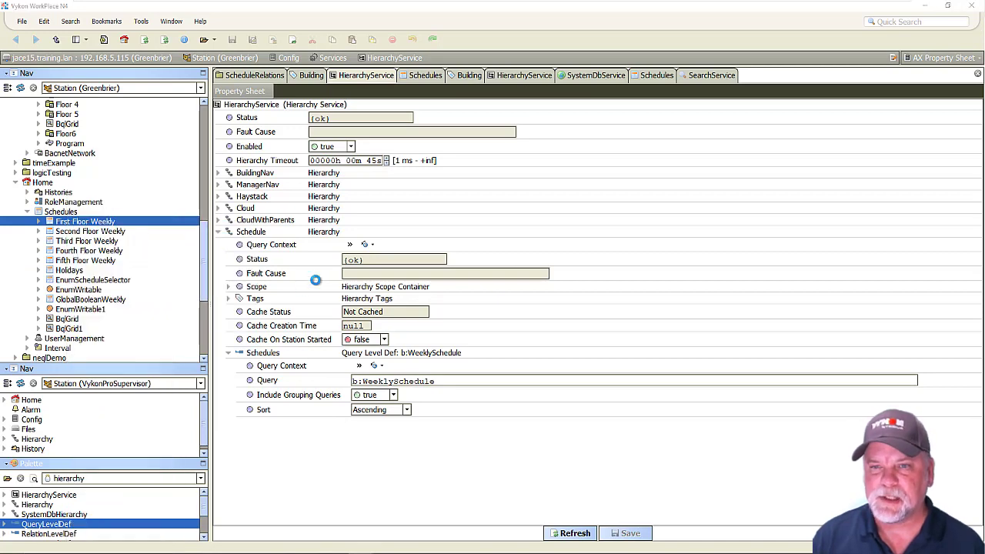
pyautogui.click(340, 285)
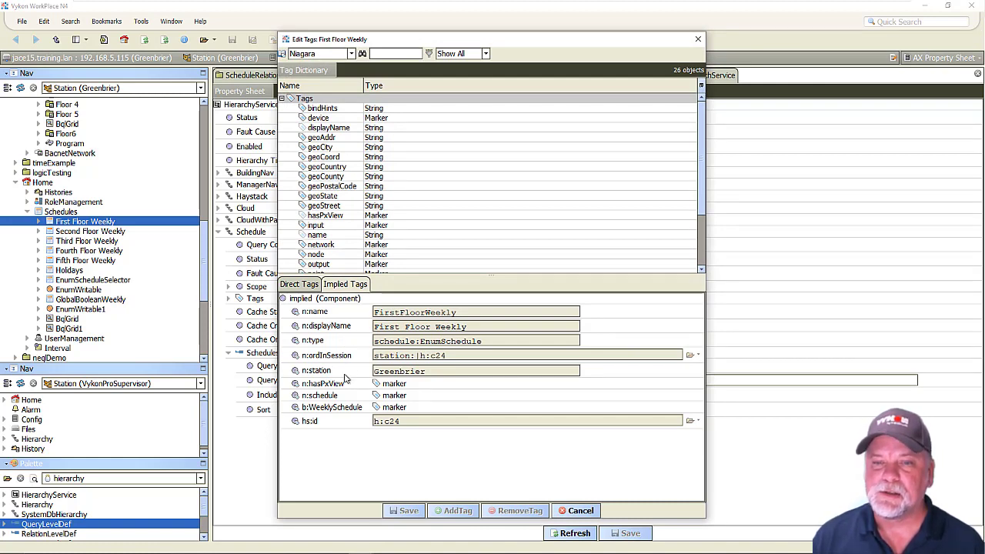
pyautogui.click(409, 422)
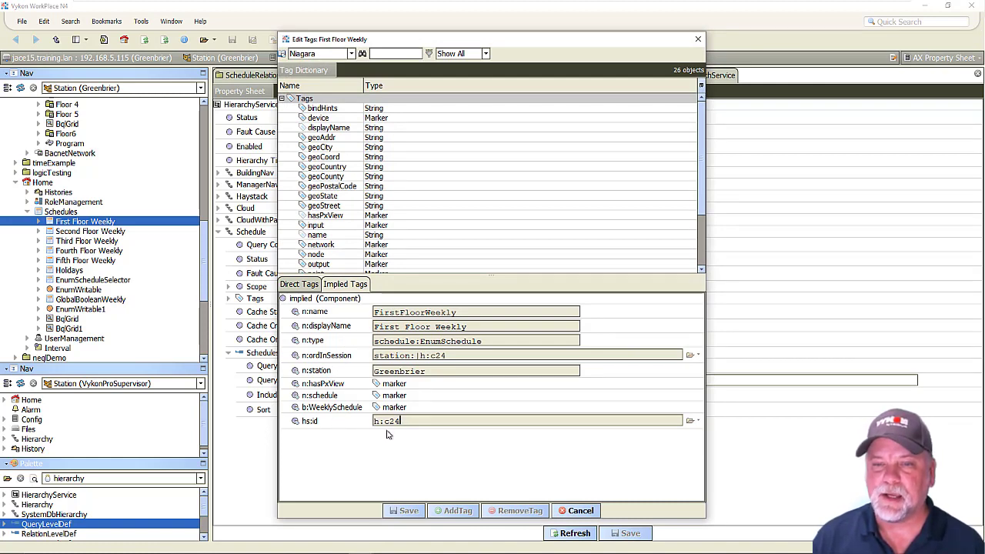
pyautogui.hotkey('ctrl', 'a')
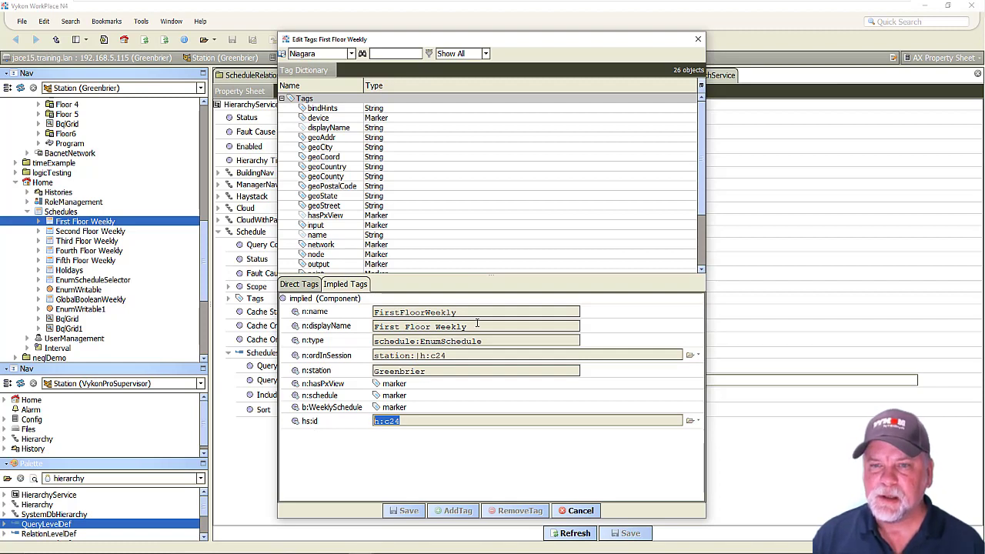
pyautogui.moveTo(462, 312); pyautogui.dragTo(374, 312)
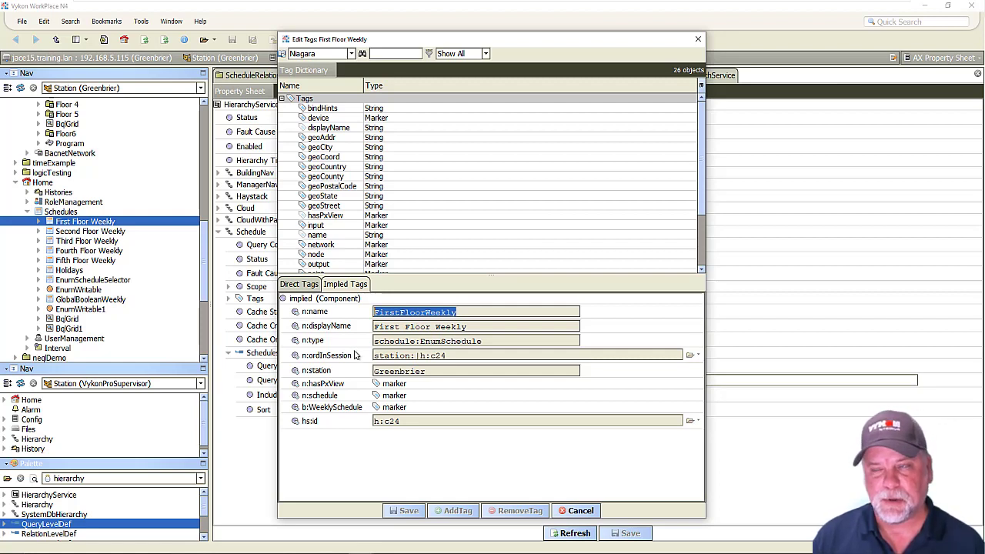
pyautogui.moveTo(408, 421); pyautogui.dragTo(374, 423)
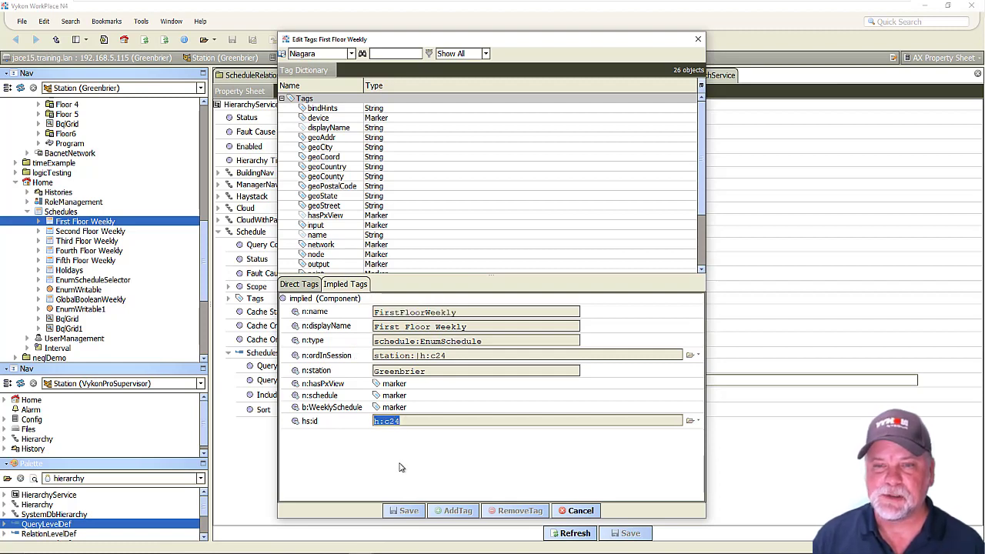
pyautogui.click(577, 510)
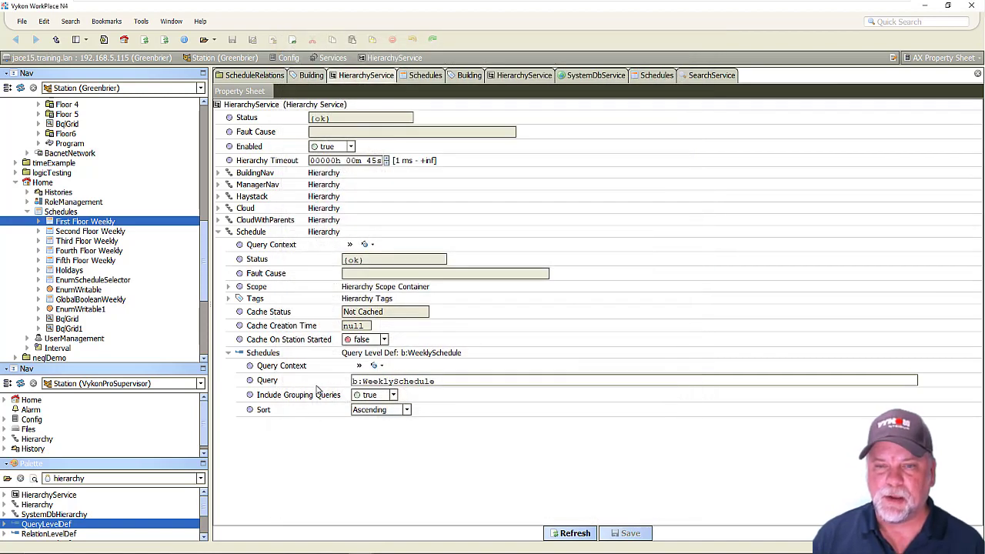
# Step: Add a String facet with key schedId and value hs:id to the Schedules level's query context and save the change
pyautogui.click(359, 366)
pyautogui.click(505, 314)
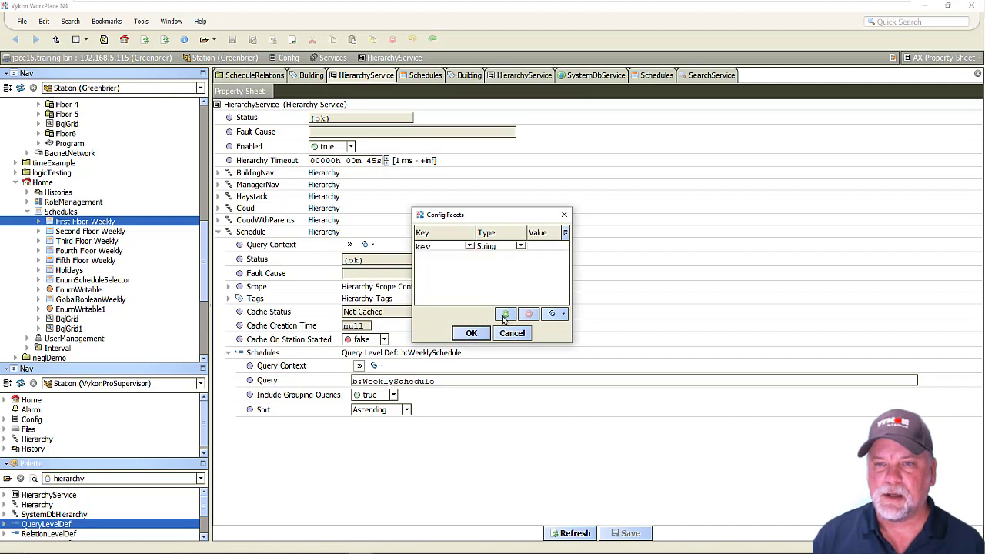
pyautogui.click(438, 246)
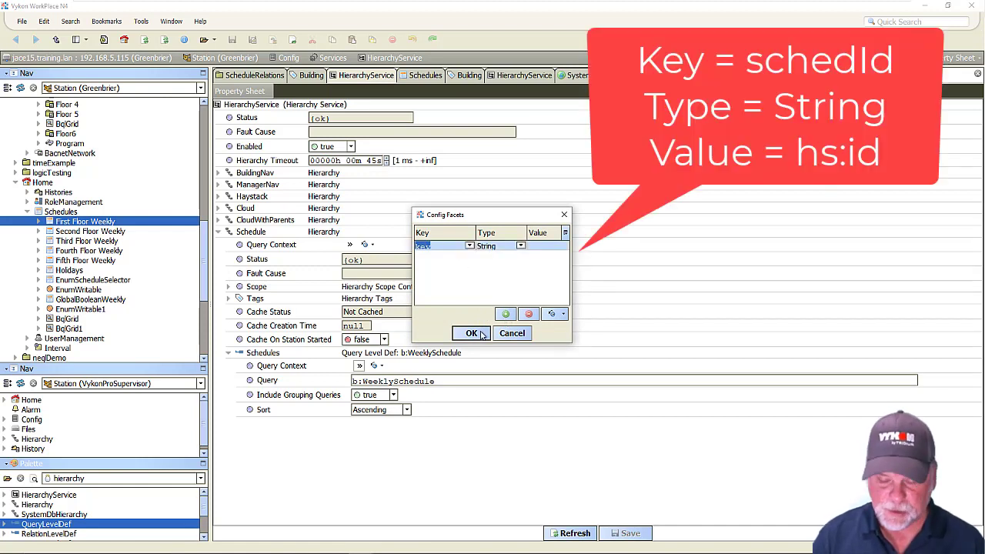
pyautogui.write('schedId')
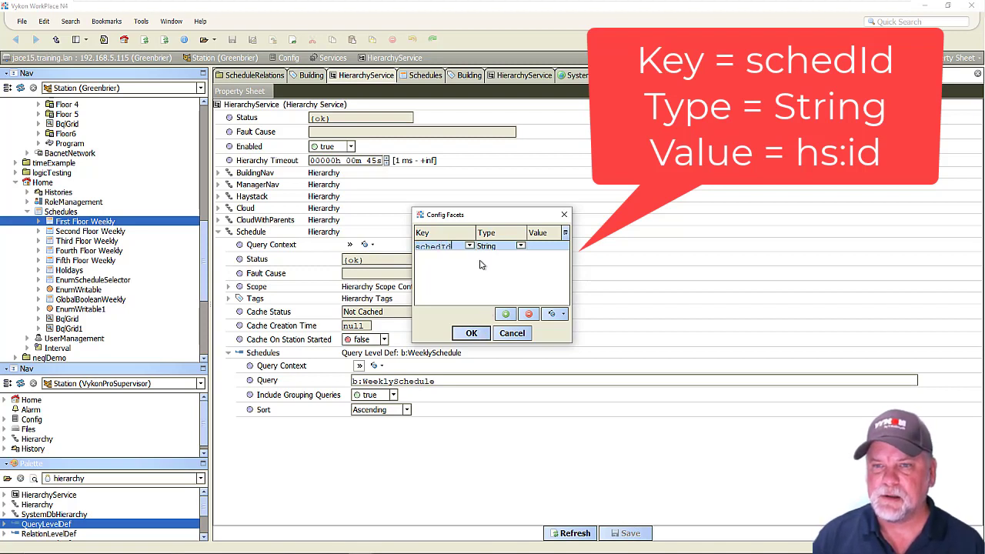
pyautogui.click(543, 244)
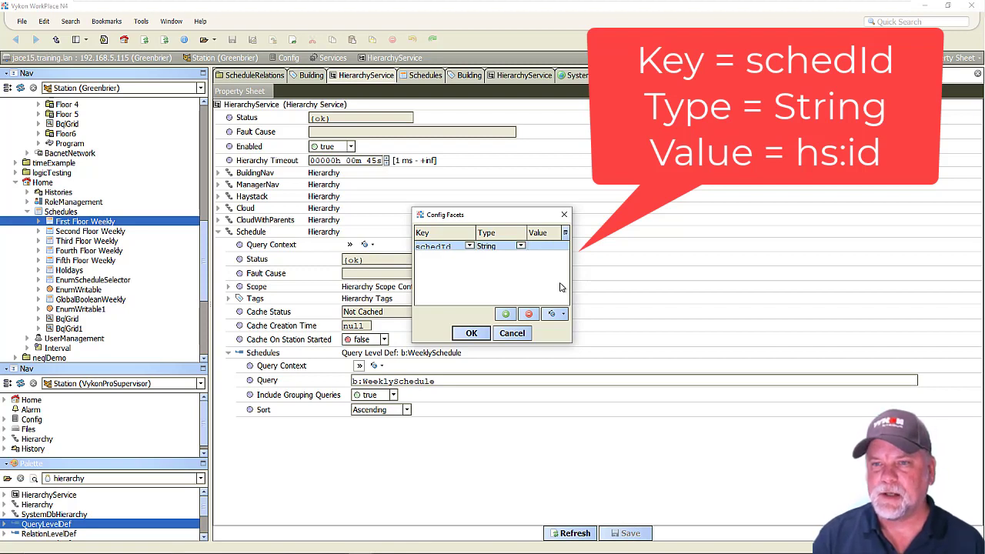
pyautogui.write('hs:id')
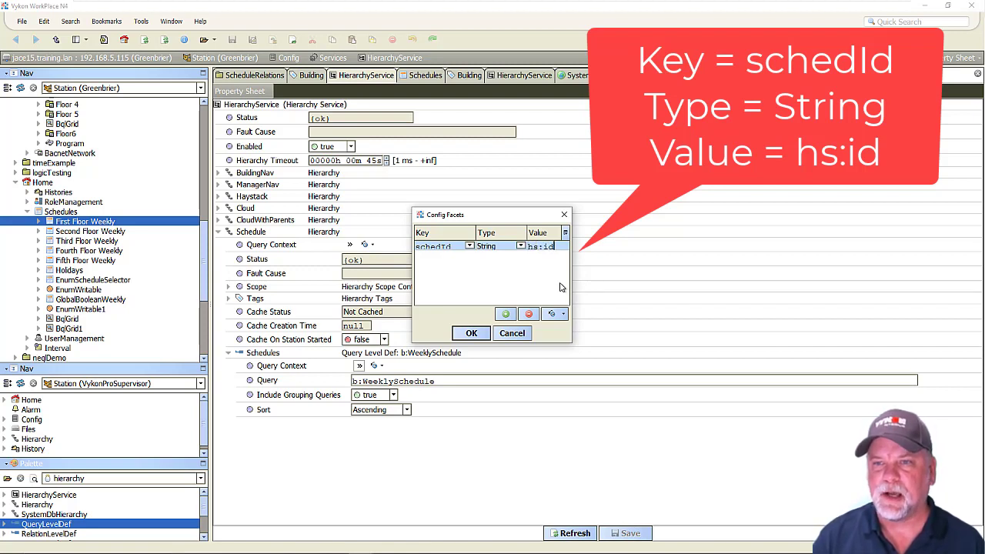
pyautogui.click(471, 333)
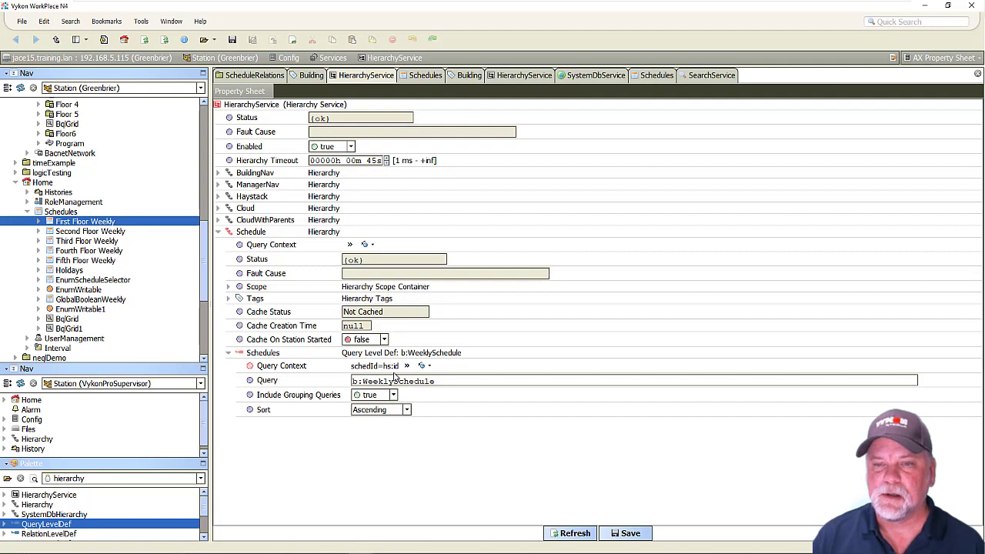
pyautogui.click(637, 533)
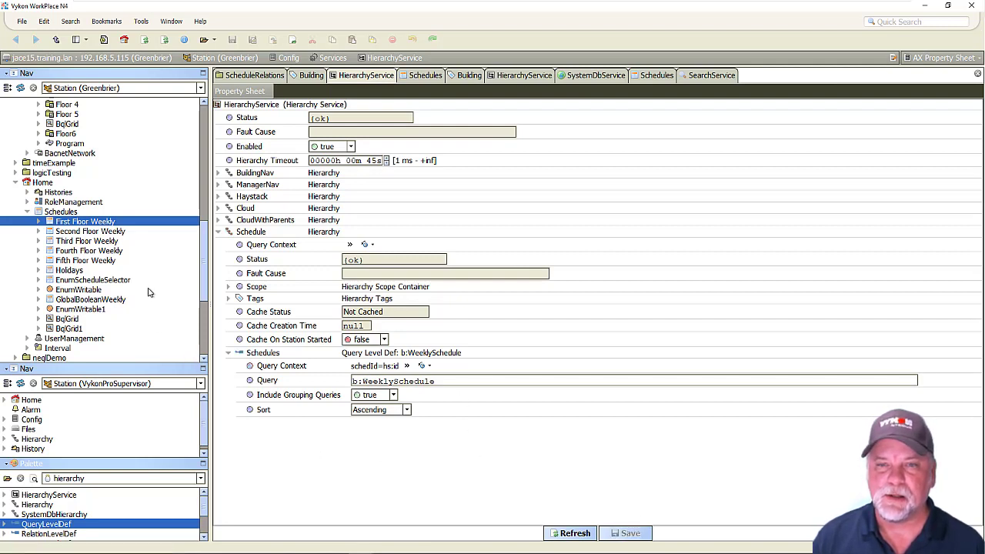
# Step: Refresh the Greenbrier station's Hierarchy node and expand its Schedule hierarchy to check the listed weekly schedules
pyautogui.scroll(-2, 151, 296)
pyautogui.scroll(-4, 151, 296)
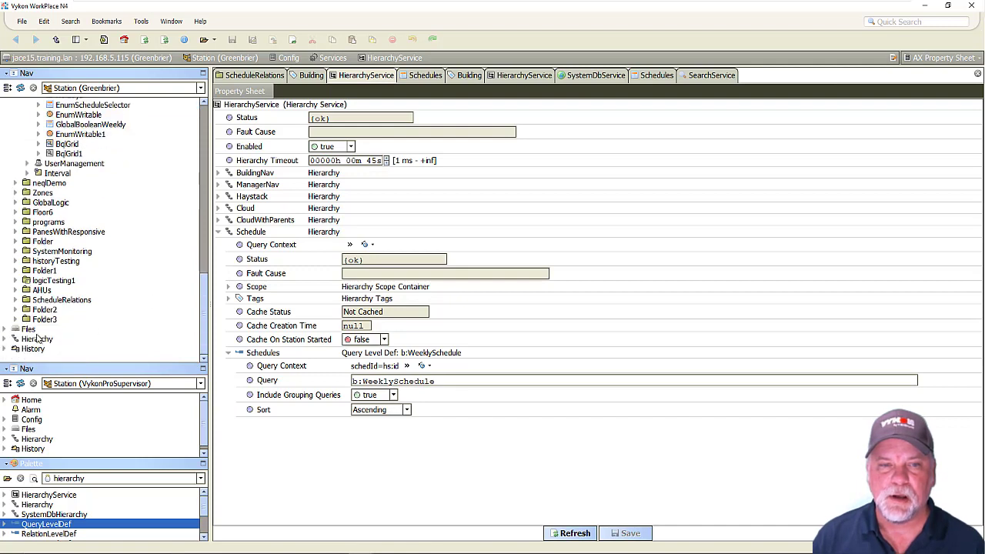
pyautogui.rightClick(38, 344)
pyautogui.click(22, 342)
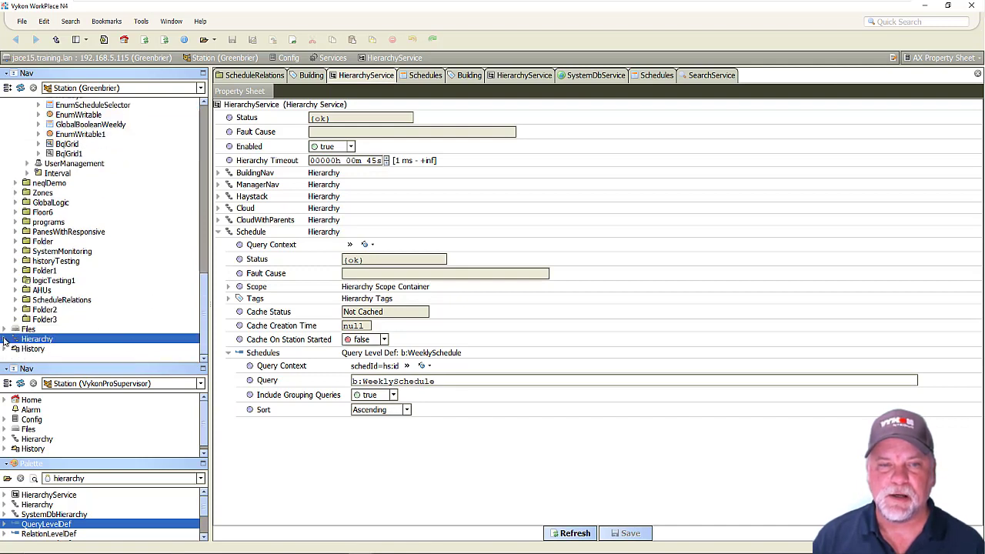
pyautogui.doubleClick(15, 341)
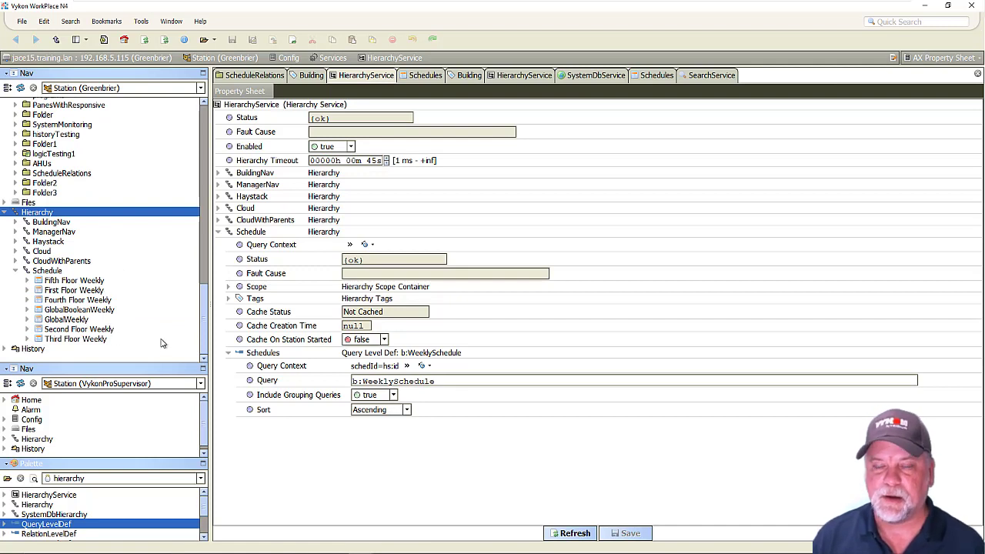
# Step: Review the tags and relations in the schedule relation diagram, and add a QueryLevelDef named Equipment to the Schedule hierarchy
pyautogui.click(255, 75)
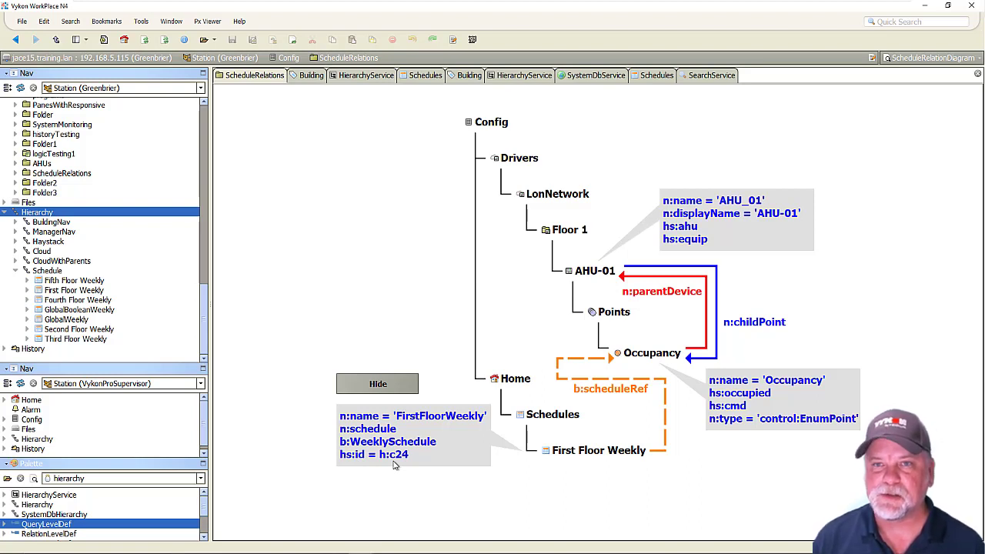
pyautogui.click(367, 76)
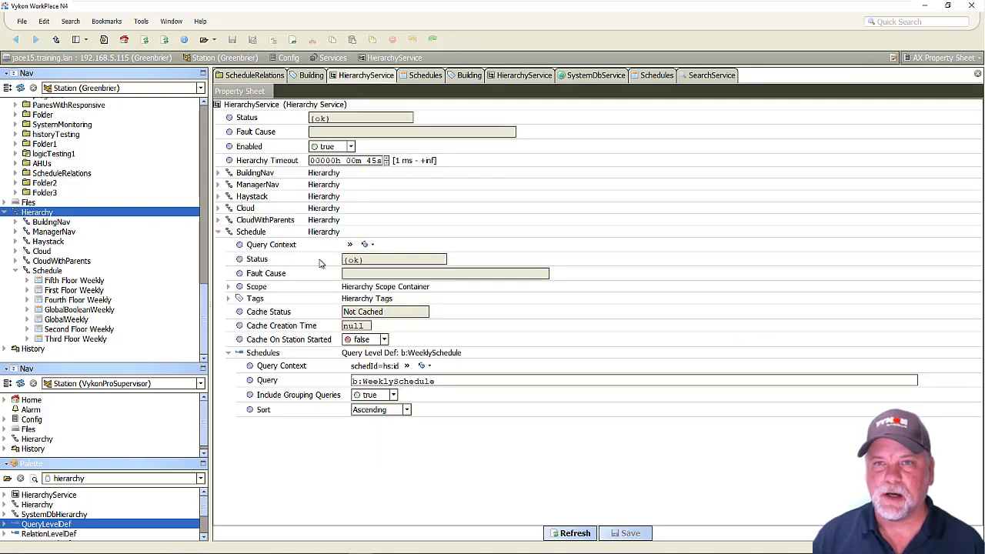
pyautogui.moveTo(46, 526); pyautogui.dragTo(254, 243)
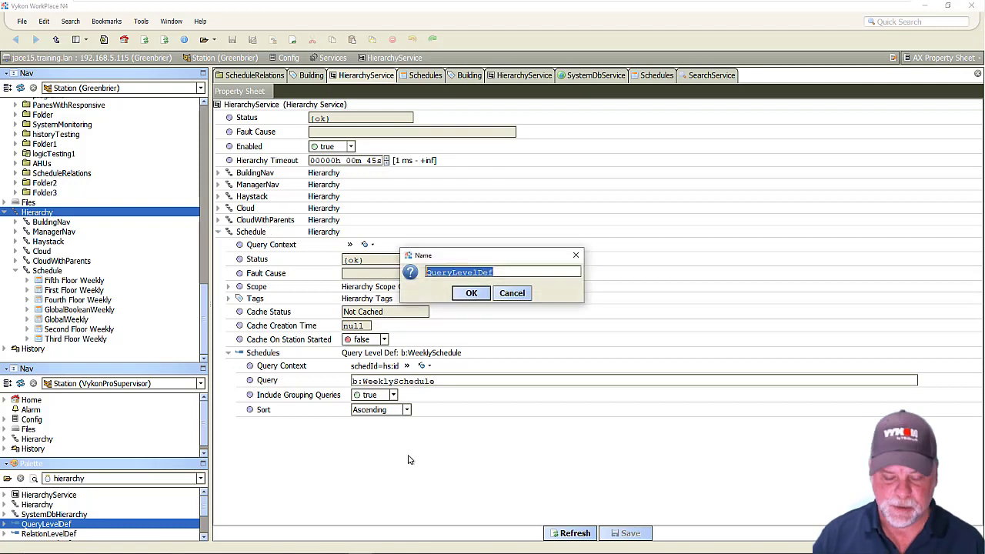
pyautogui.write('Equipment')
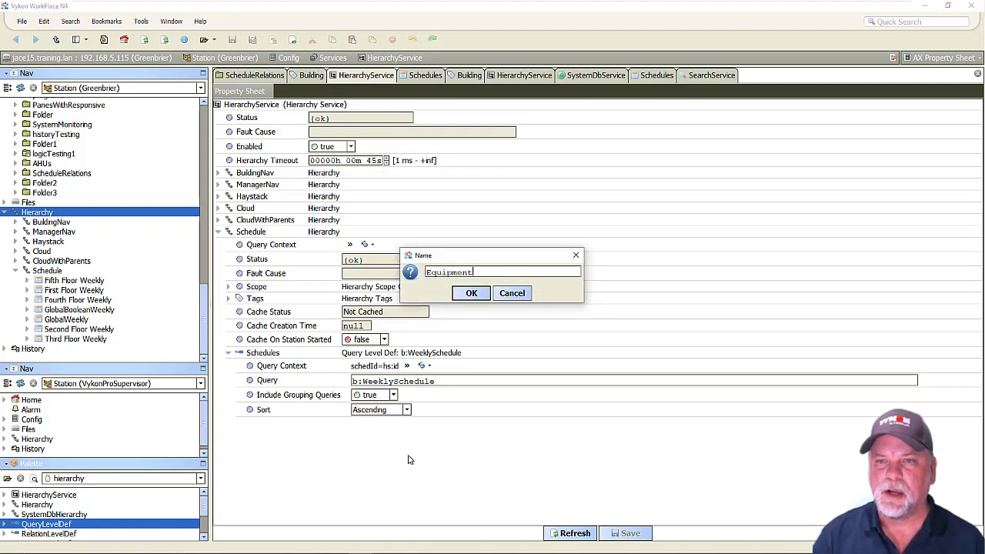
pyautogui.press('Return')
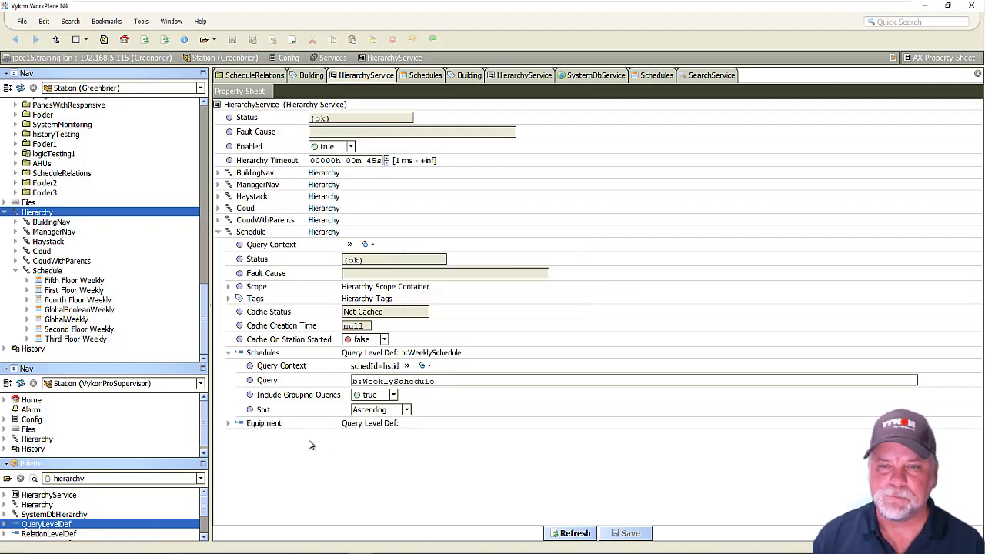
# Step: Set the Equipment level's query to hs:equip and n:parentDevice<-b:scheduleRef<-hs:id={schedId} and save the change
pyautogui.click(229, 423)
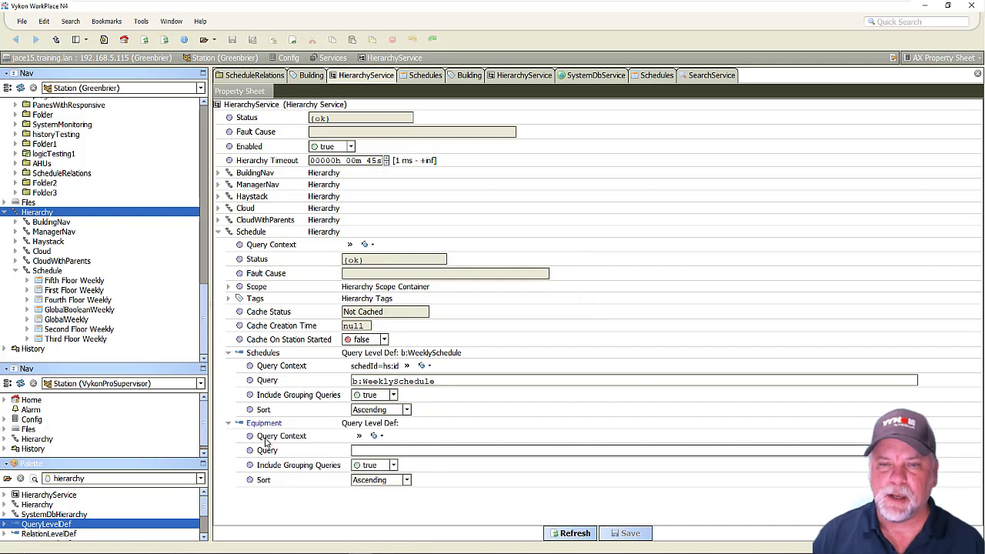
pyautogui.click(374, 452)
pyautogui.write('hs')
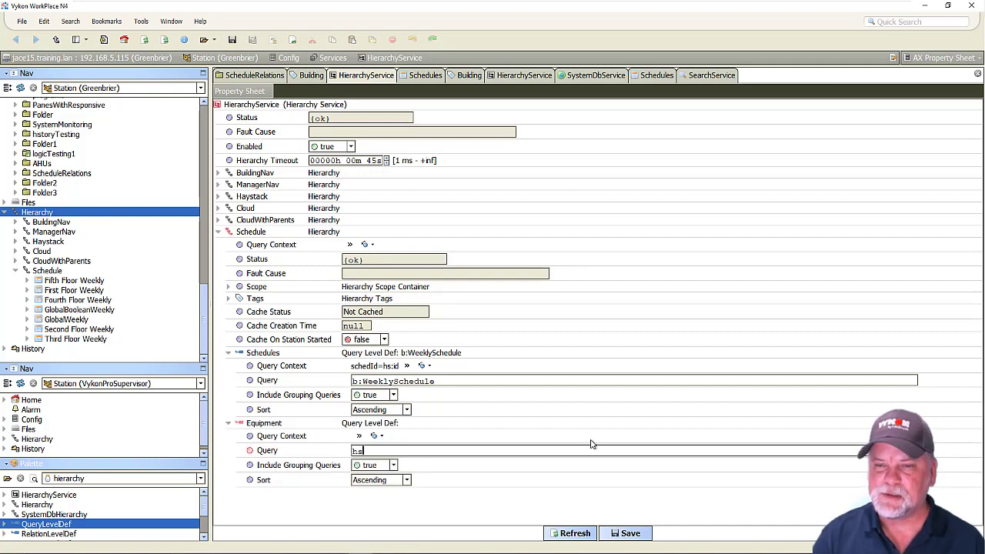
pyautogui.write(':equip')
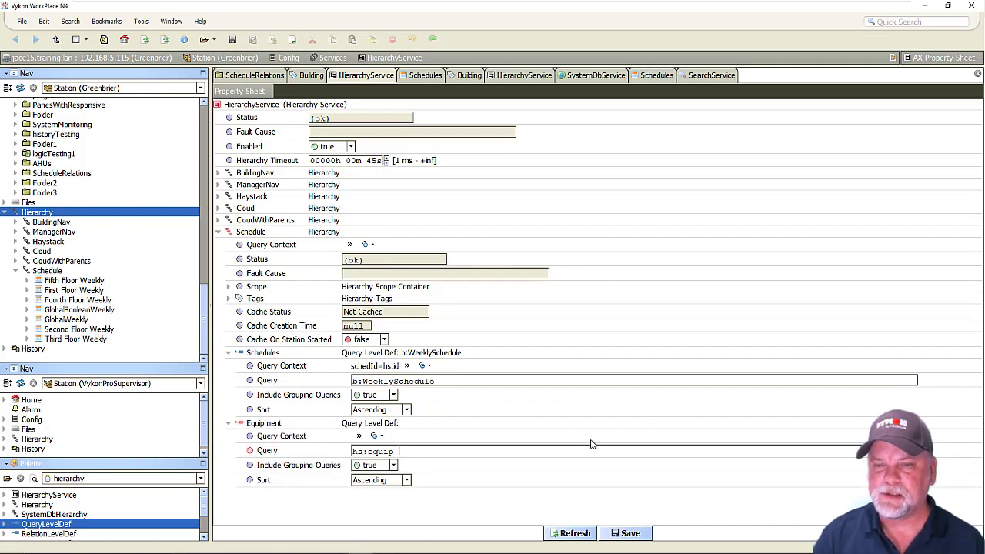
pyautogui.write(' and ')
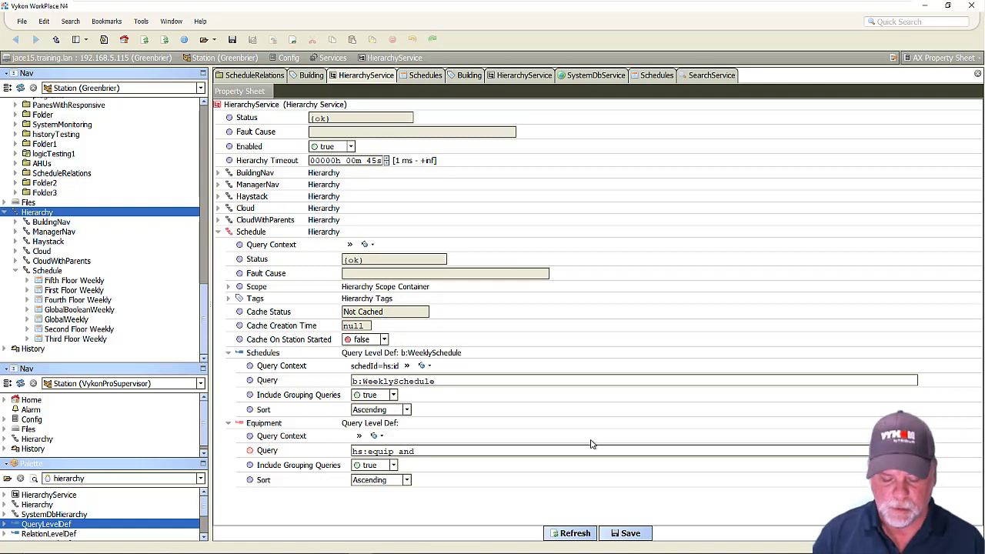
pyautogui.write('n:par')
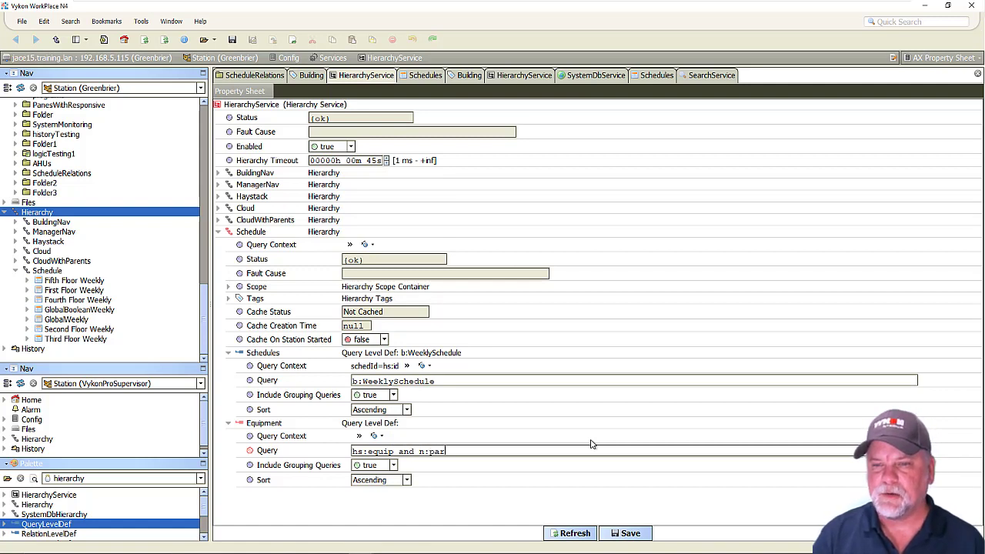
pyautogui.write('entDevice<')
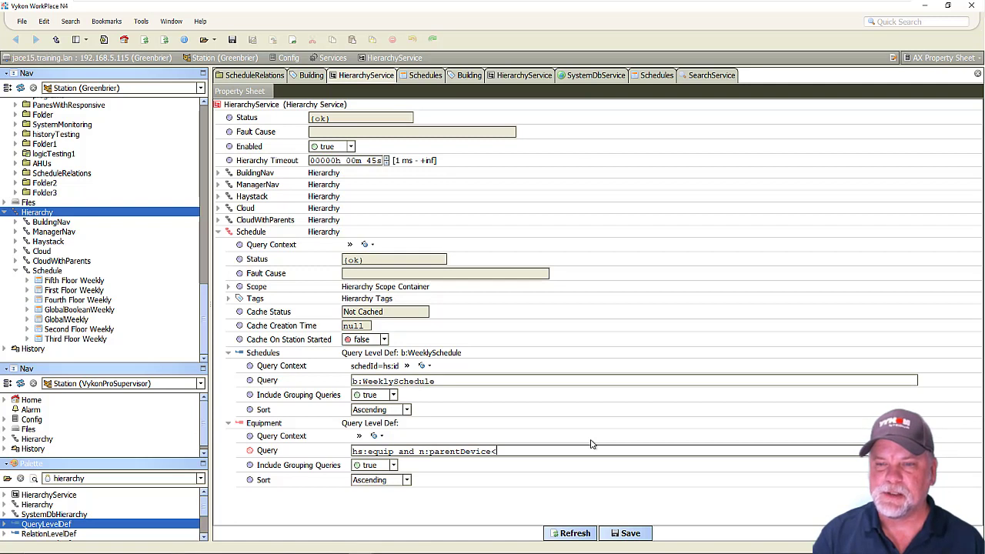
pyautogui.write('-')
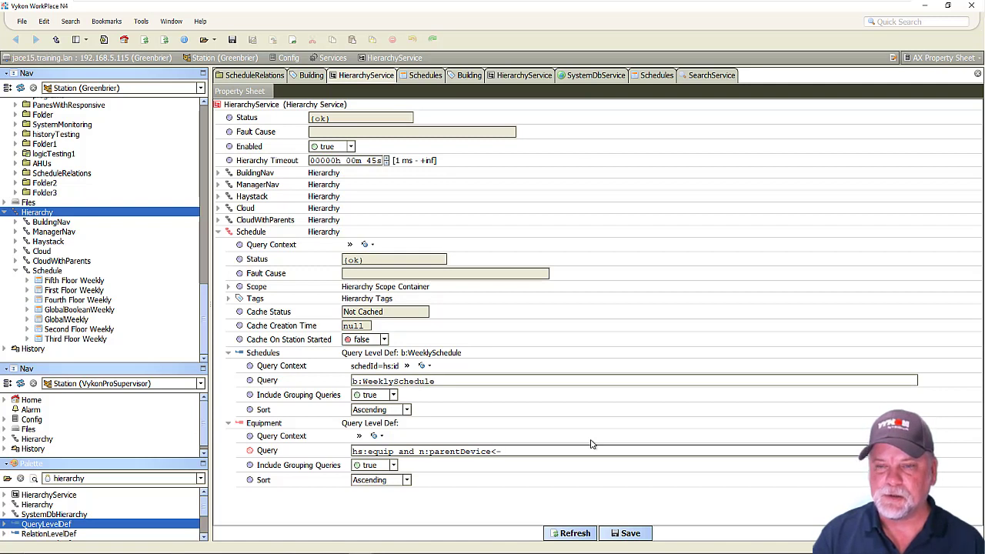
pyautogui.write('b:sche')
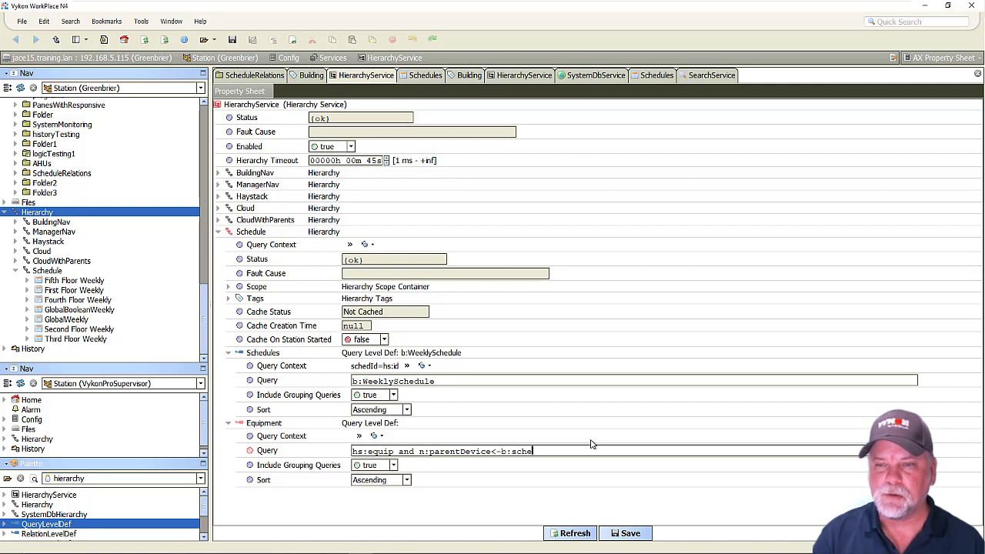
pyautogui.write('duleRef<-')
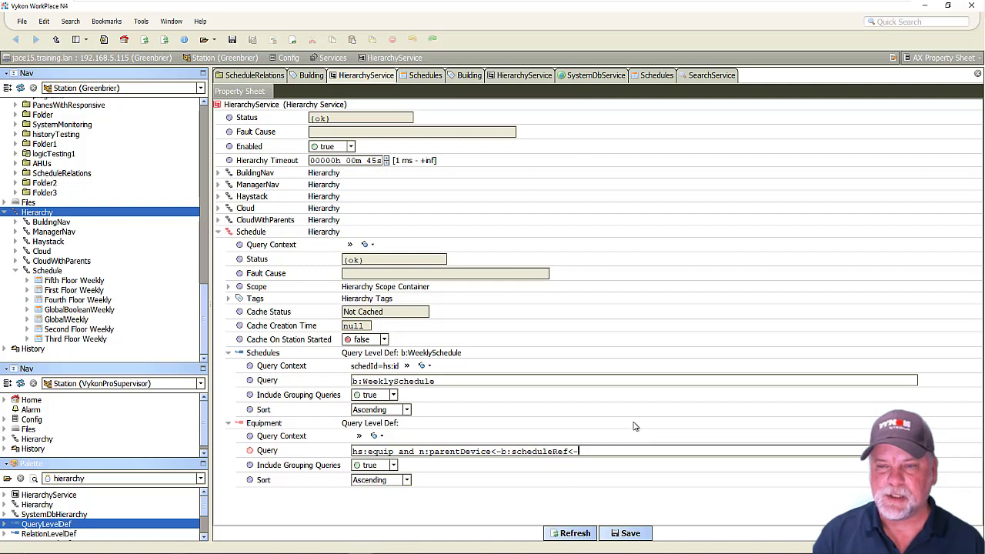
pyautogui.write('hs:id')
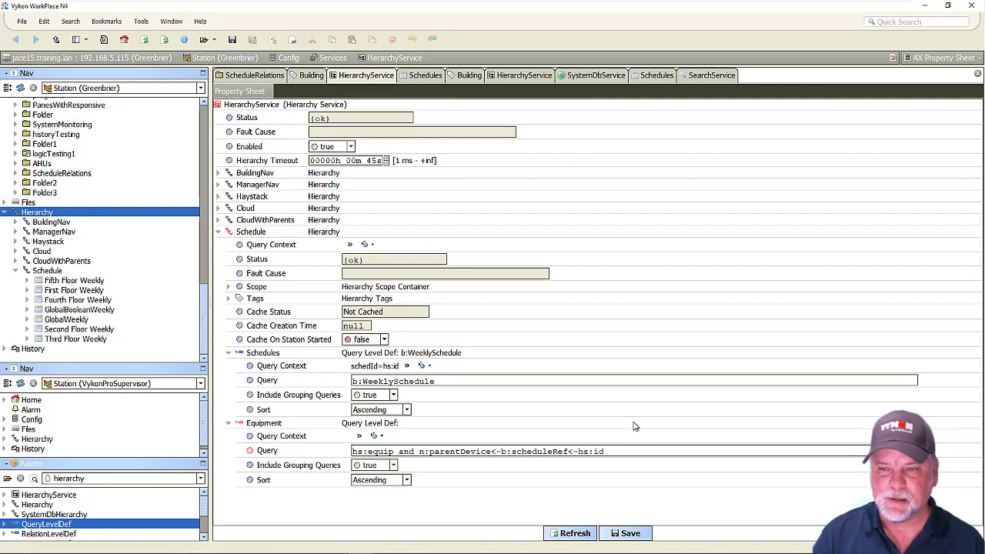
pyautogui.write('=')
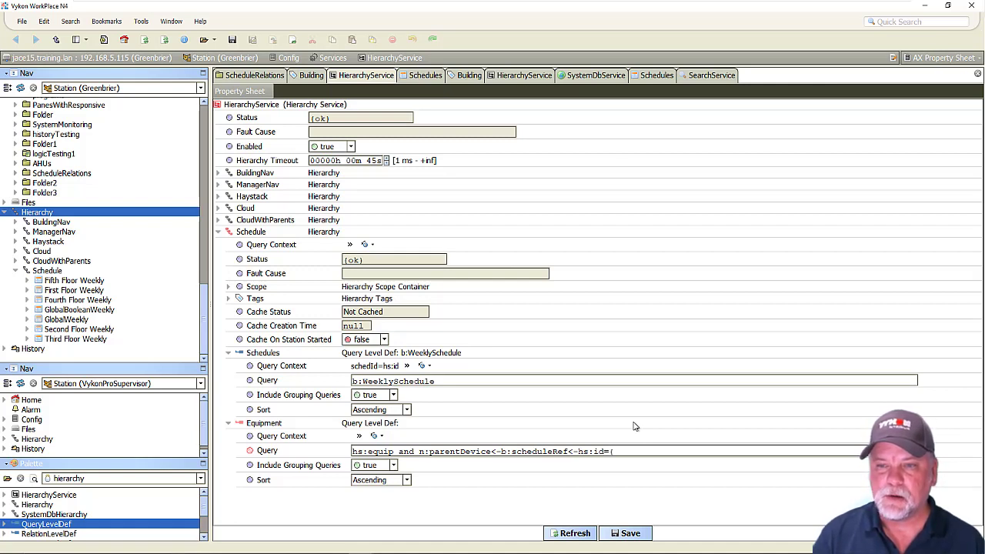
pyautogui.write('{schedI')
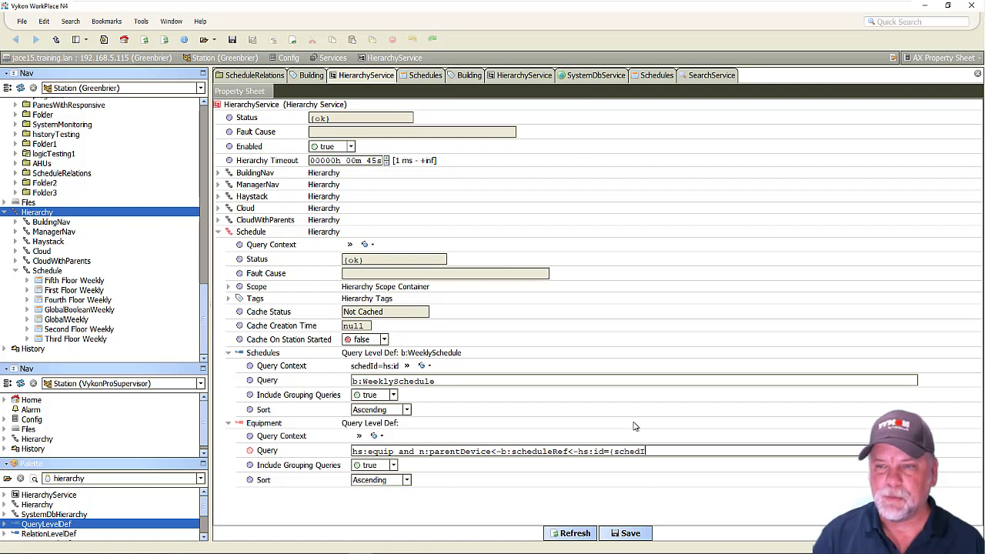
pyautogui.write('d)')
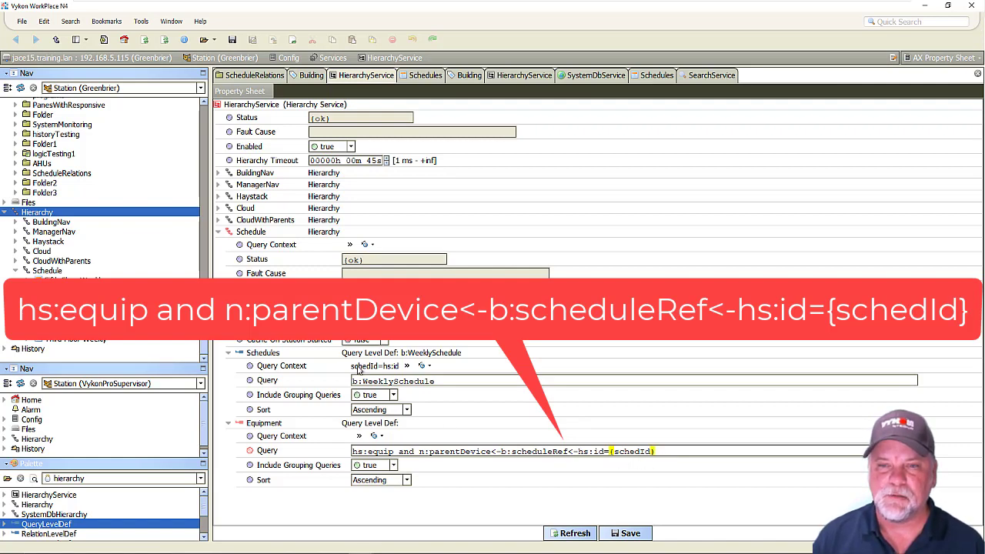
pyautogui.click(625, 532)
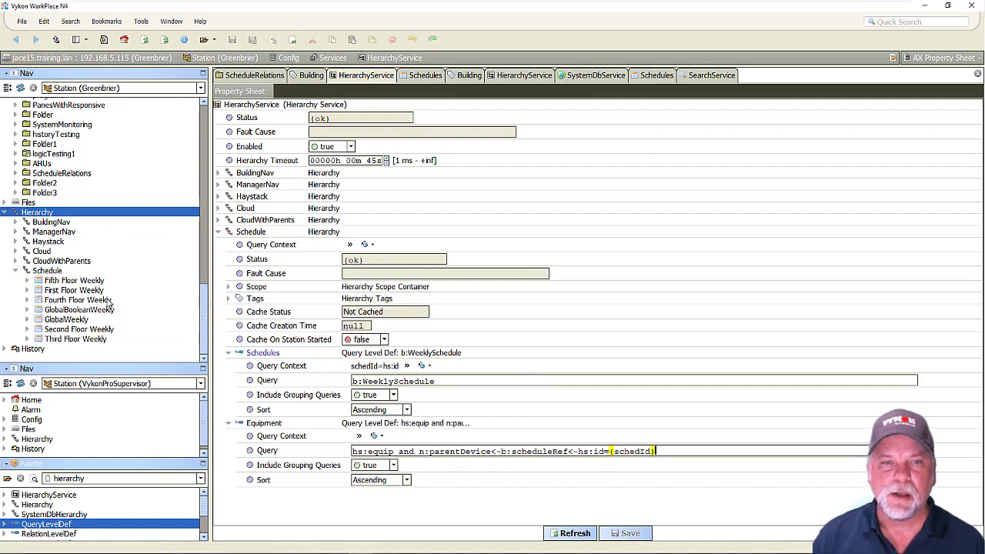
# Step: Refresh the station's Hierarchy node and expand First Floor Weekly under Schedule to examine its equipment
pyautogui.rightClick(39, 213)
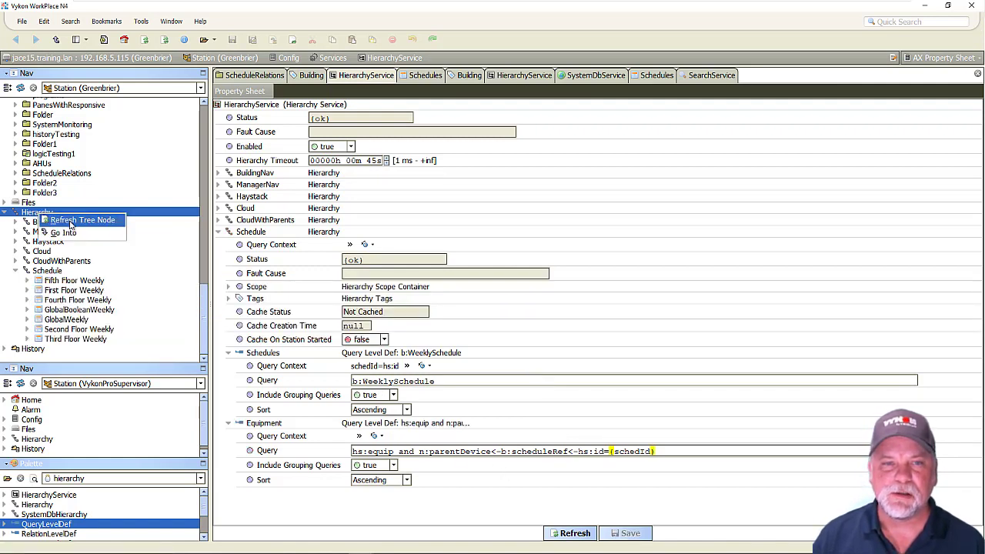
pyautogui.click(69, 221)
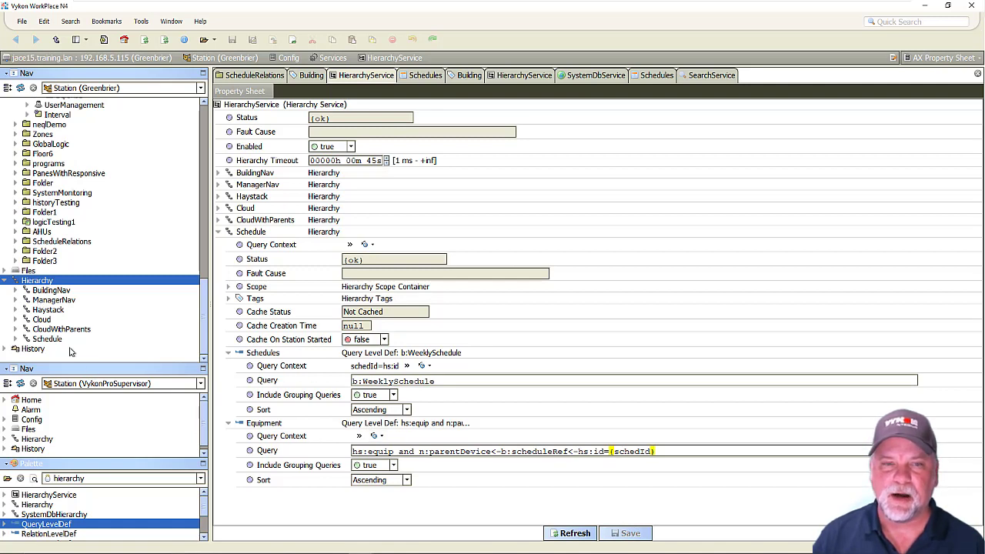
pyautogui.click(16, 339)
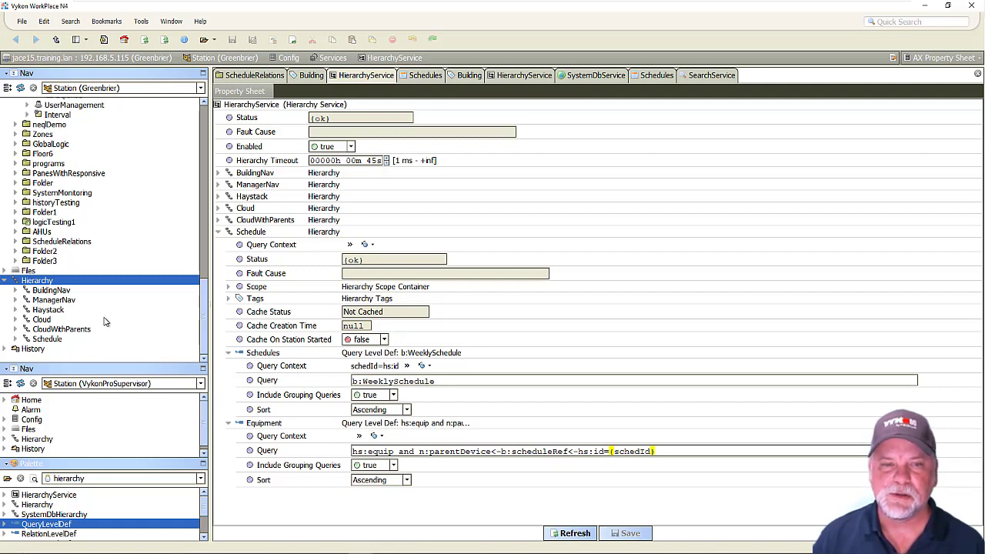
pyautogui.scroll(-2, 90, 315)
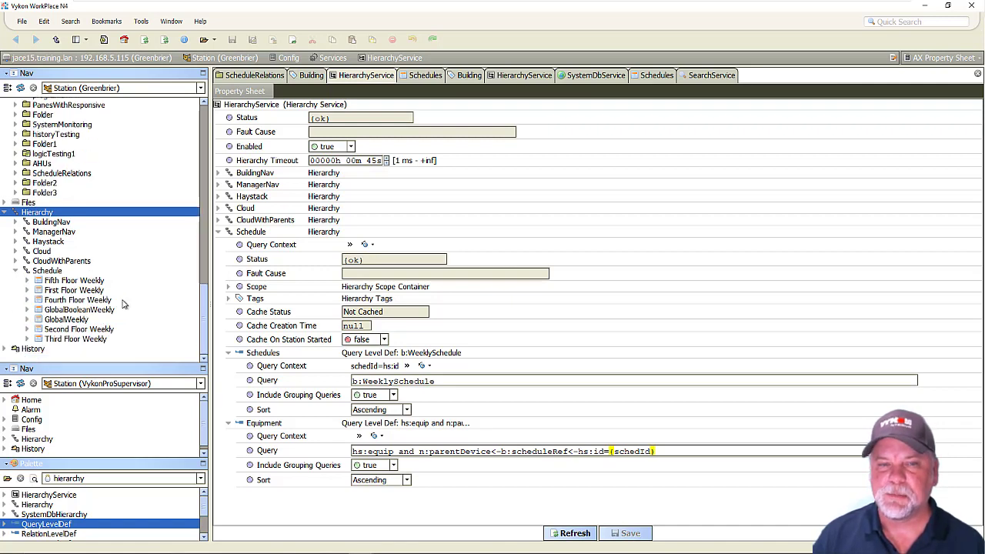
pyautogui.doubleClick(121, 290)
pyautogui.scroll(-4, 122, 286)
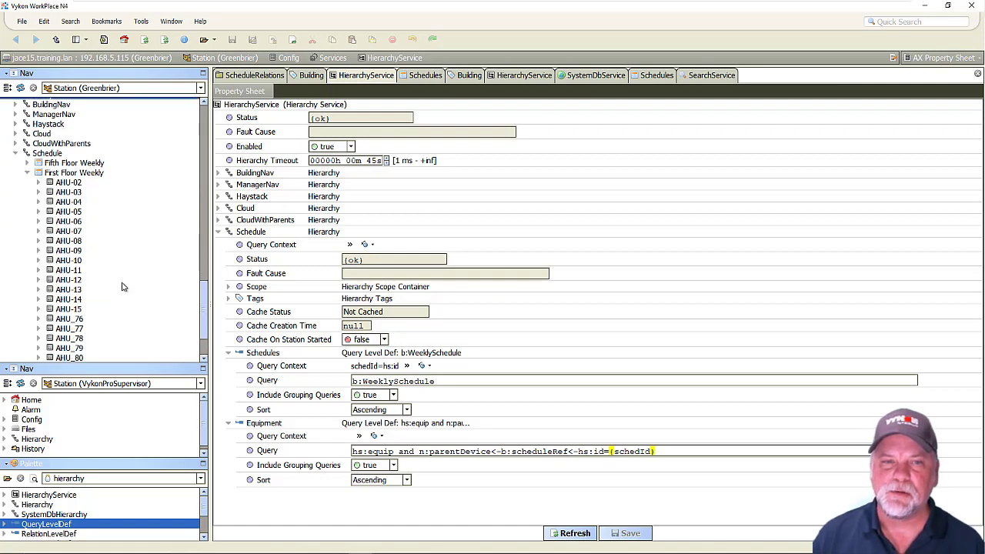
pyautogui.scroll(-2, 123, 285)
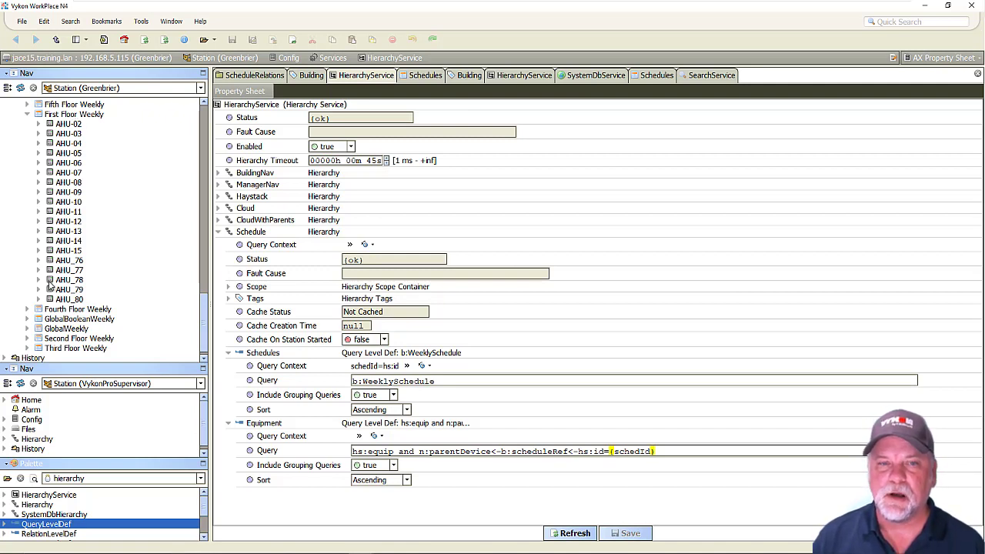
# Step: Expand Second Floor Weekly in the Greenbrier station's Schedule hierarchy to check its equipment, and collapse the Schedule hierarchy
pyautogui.click(27, 339)
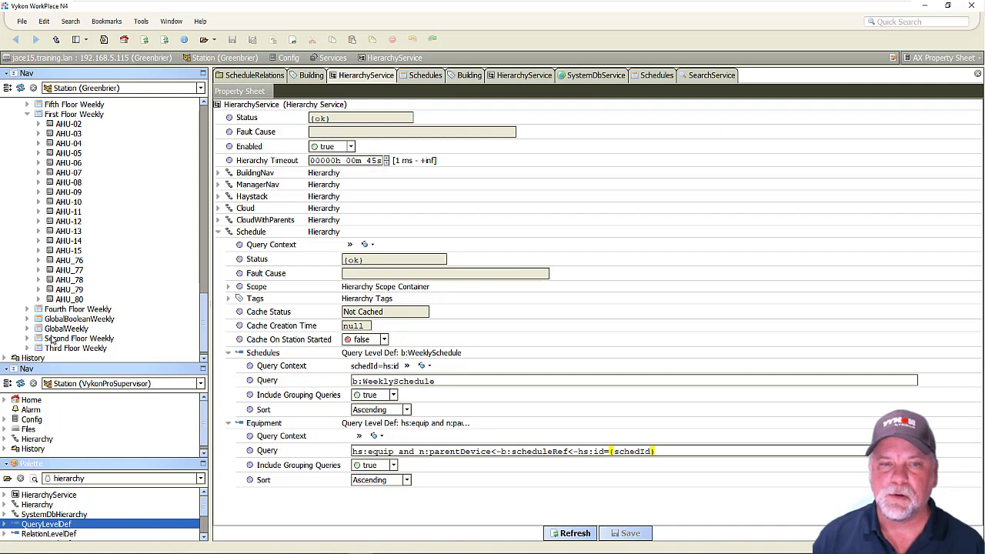
pyautogui.scroll(-5, 139, 259)
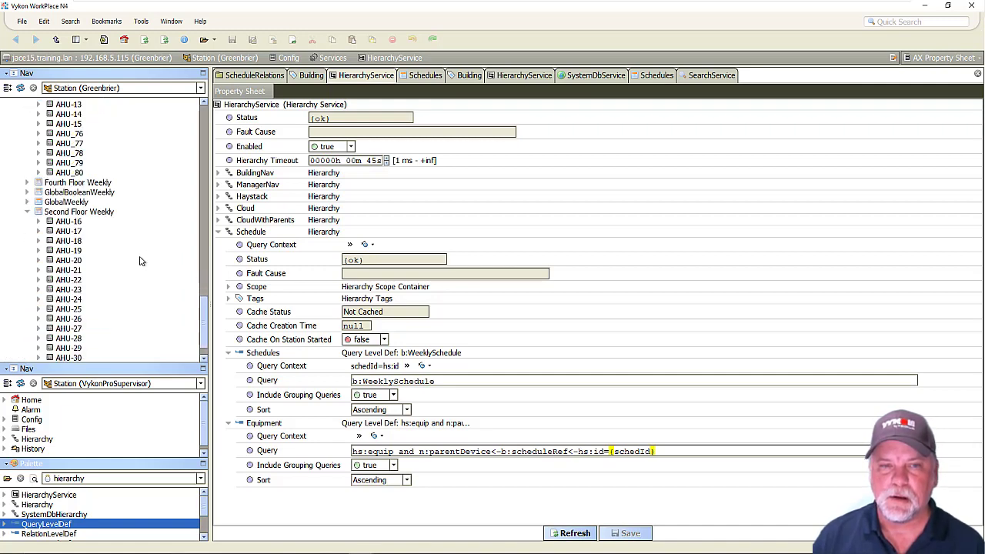
pyautogui.scroll(8, 139, 271)
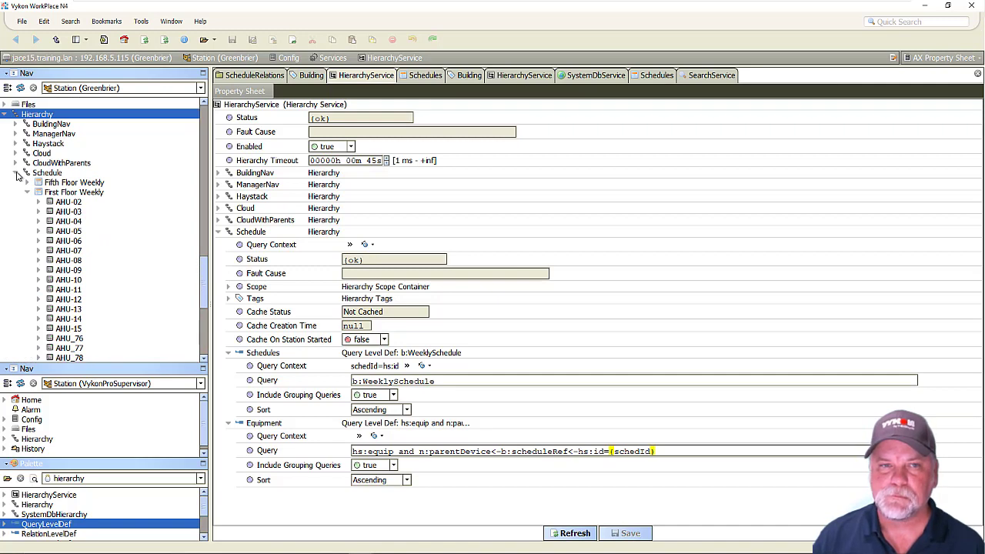
pyautogui.click(16, 173)
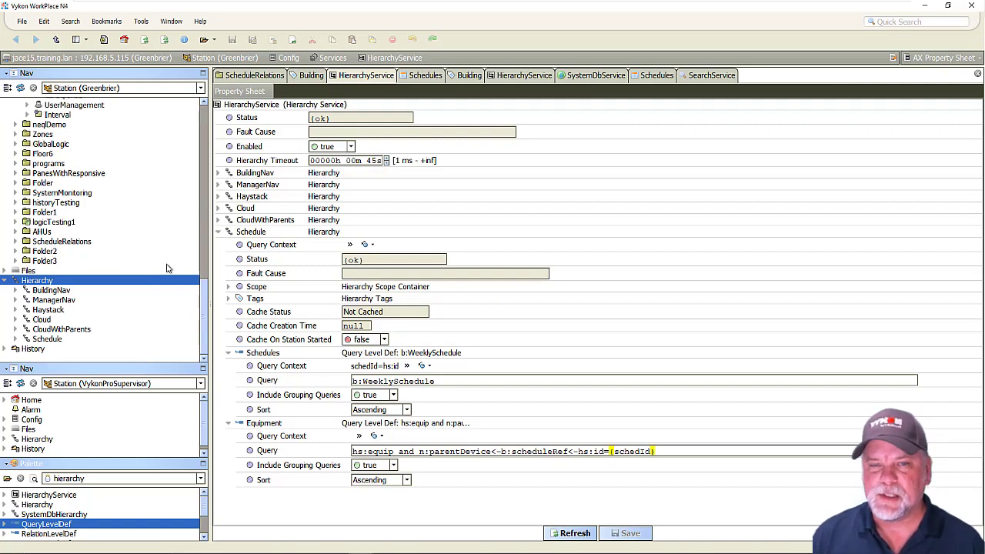
# Step: Enlarge the VykonProSupervisor station's navigation tree and locate the Greenbrier station under Config, Drivers, NiagaraNetwork
pyautogui.click(127, 372)
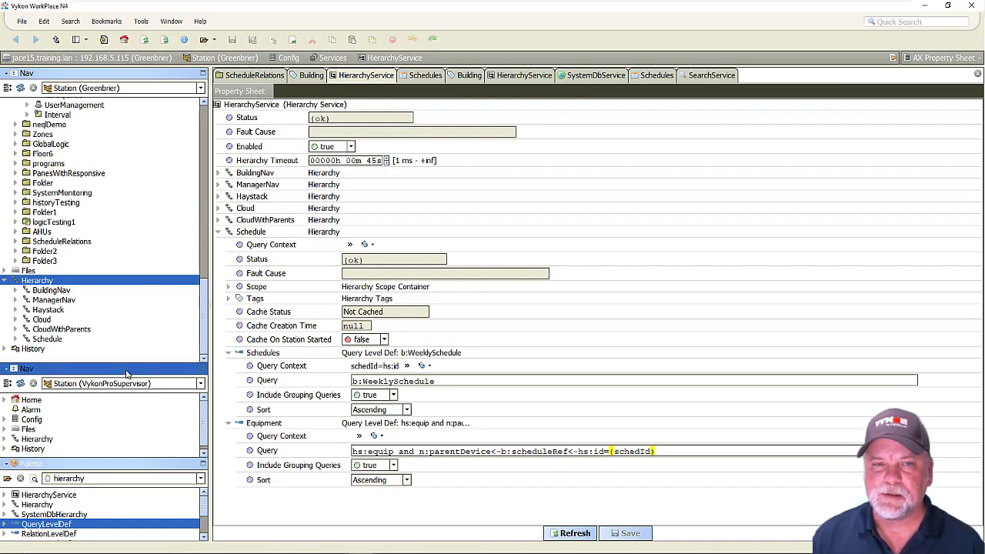
pyautogui.moveTo(126, 371); pyautogui.dragTo(107, 491)
pyautogui.click(7, 311)
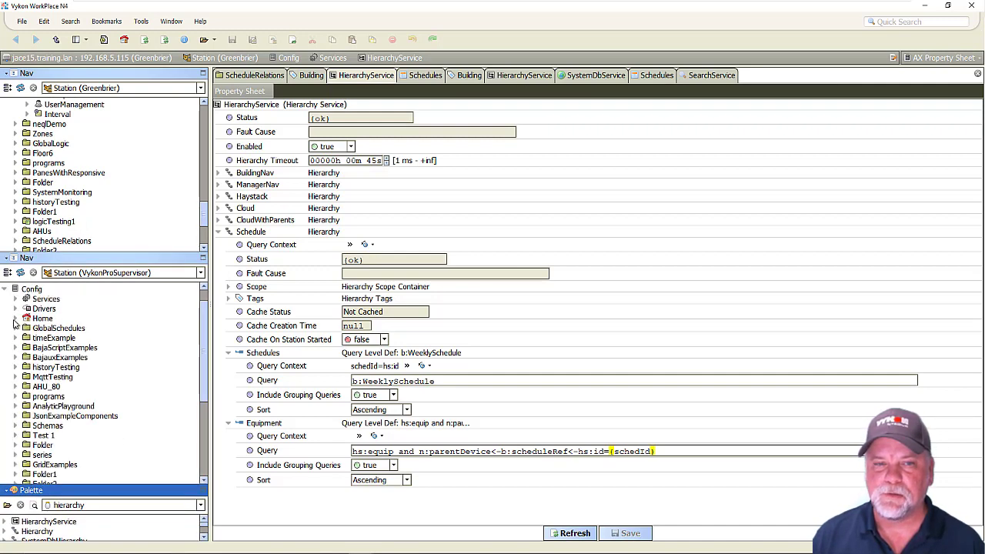
pyautogui.click(16, 308)
pyautogui.click(27, 319)
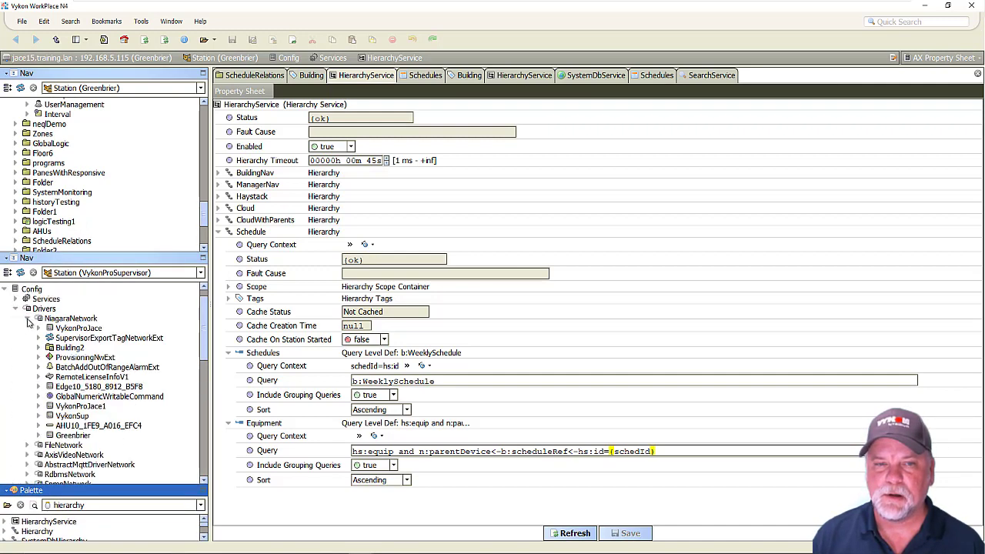
pyautogui.click(73, 435)
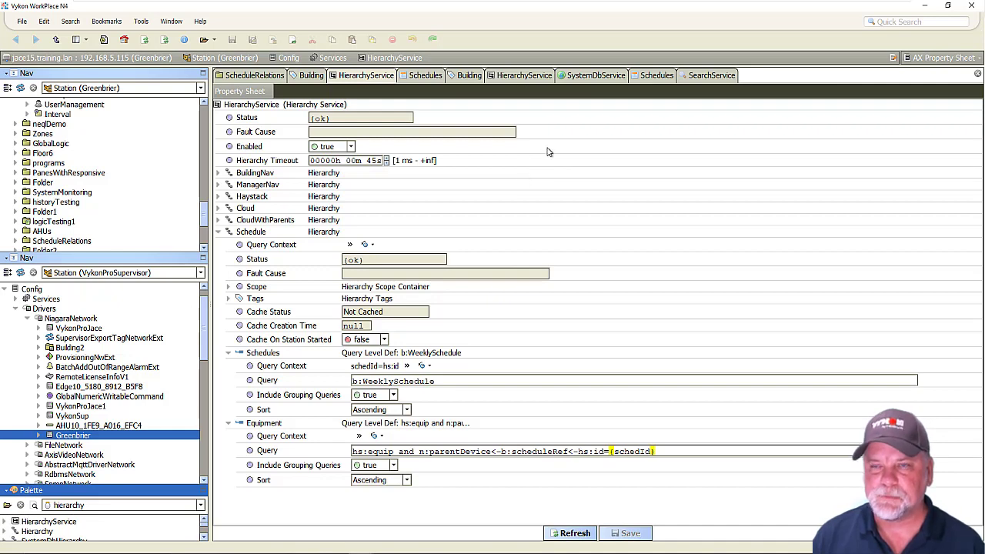
# Step: Review the Global Niagara Network Indexer's index queries and actions under SystemIndexService in the supervisor's SystemDbService, and collapse them again
pyautogui.click(596, 77)
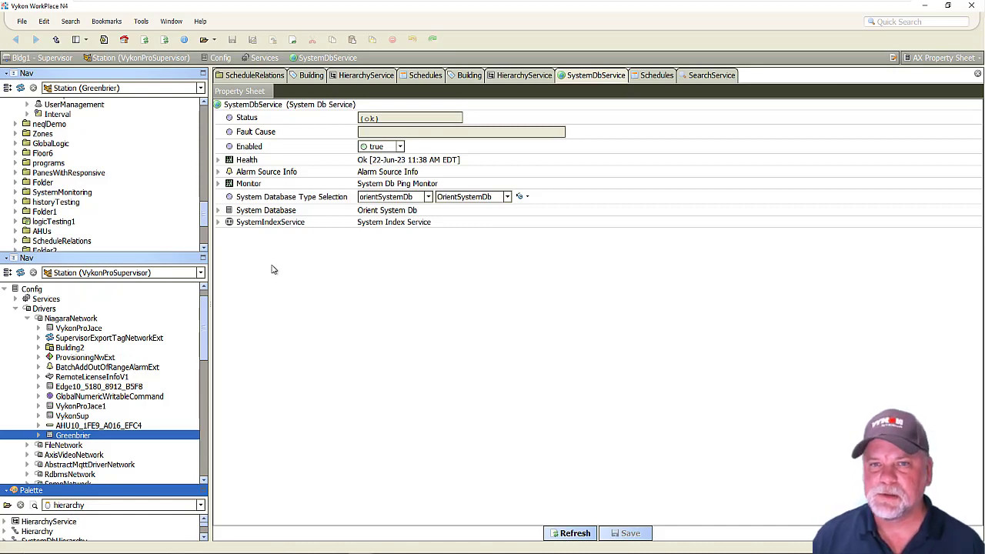
pyautogui.click(219, 222)
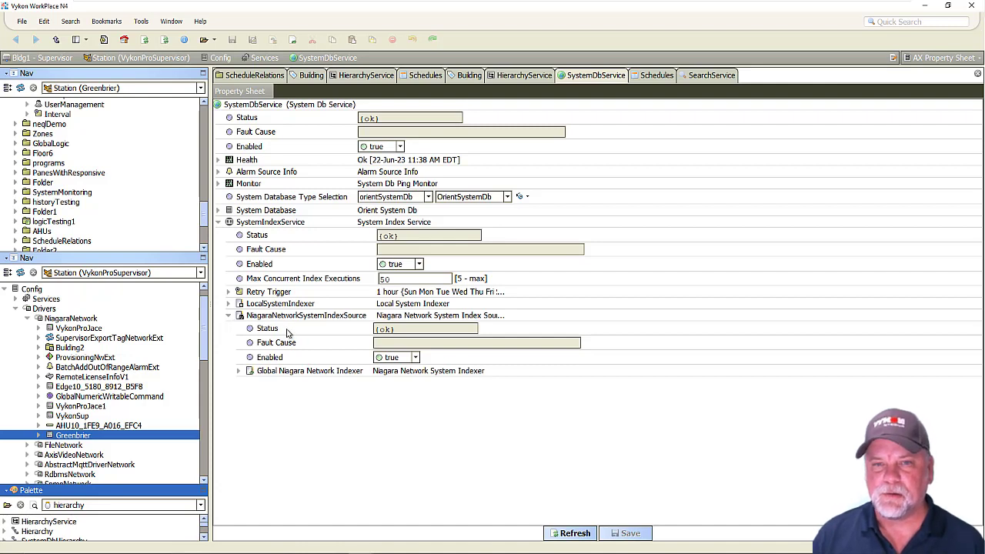
pyautogui.click(240, 371)
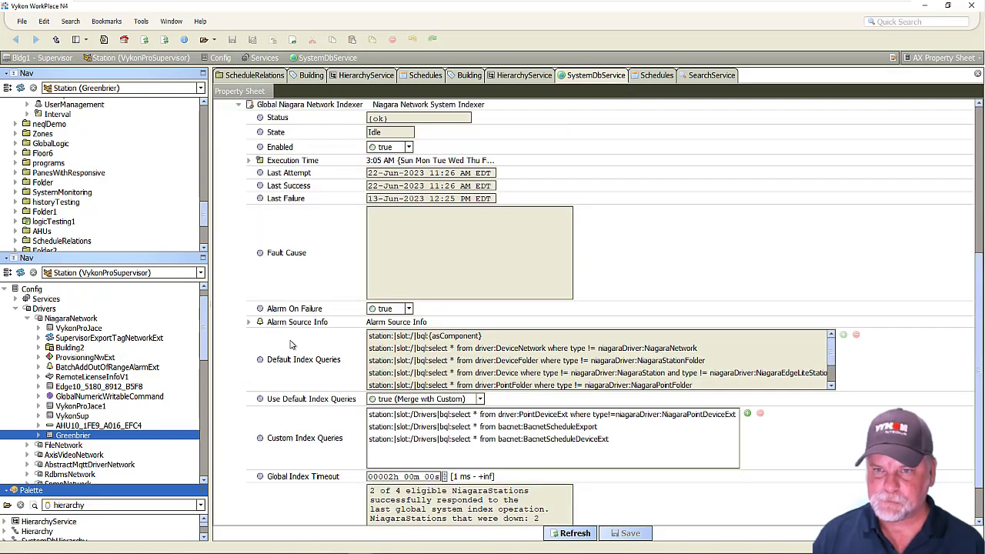
pyautogui.scroll(2, 305, 333)
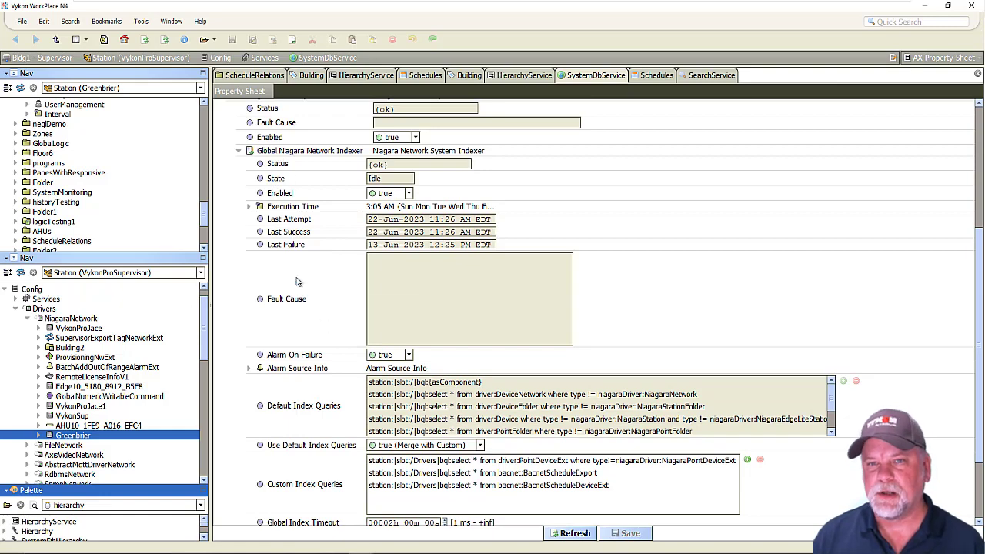
pyautogui.rightClick(275, 153)
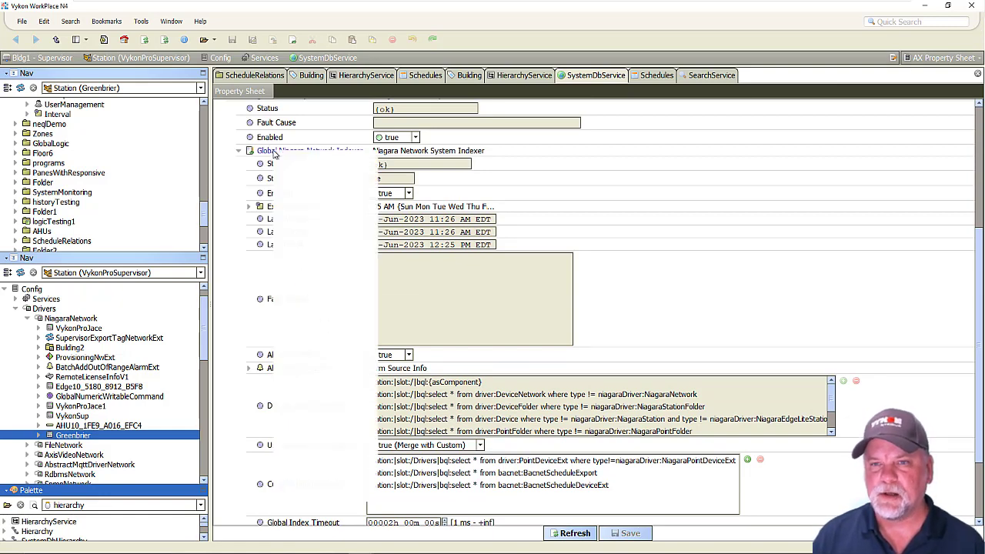
pyautogui.moveTo(321, 176)
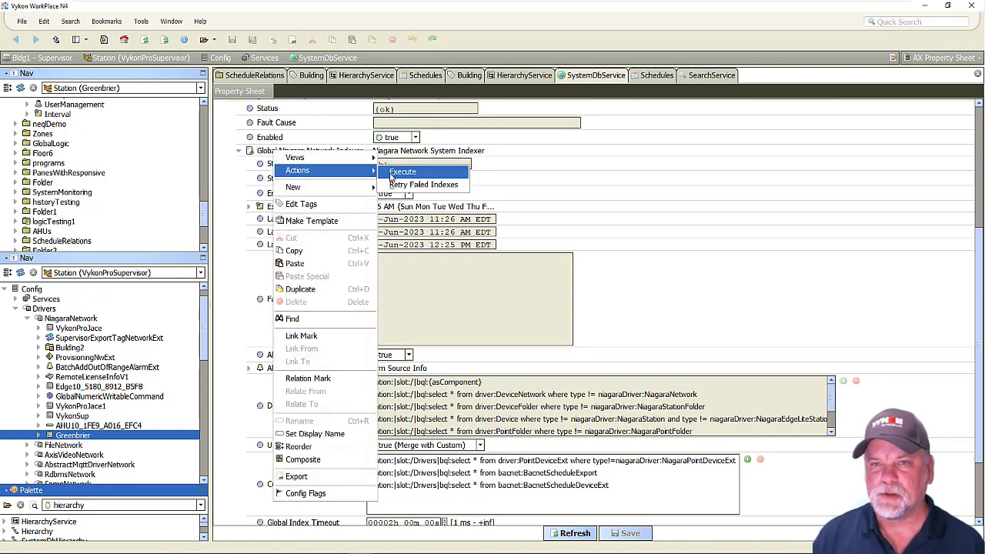
pyautogui.click(236, 269)
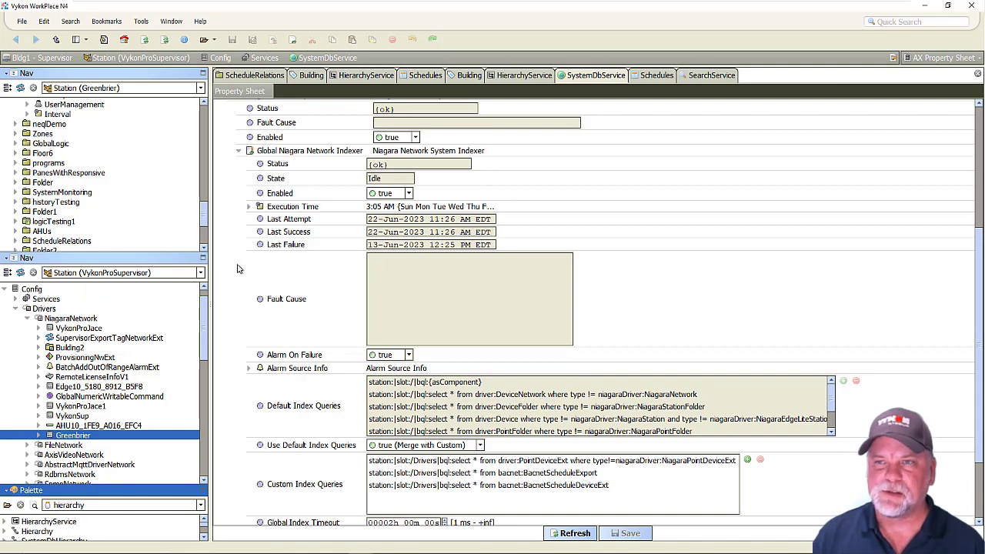
pyautogui.click(239, 152)
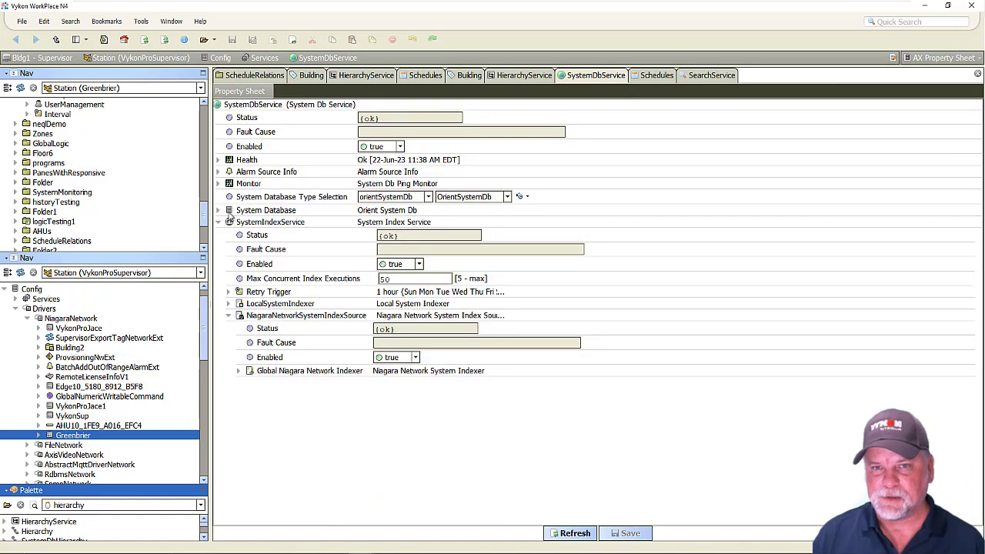
pyautogui.click(228, 315)
pyautogui.click(219, 222)
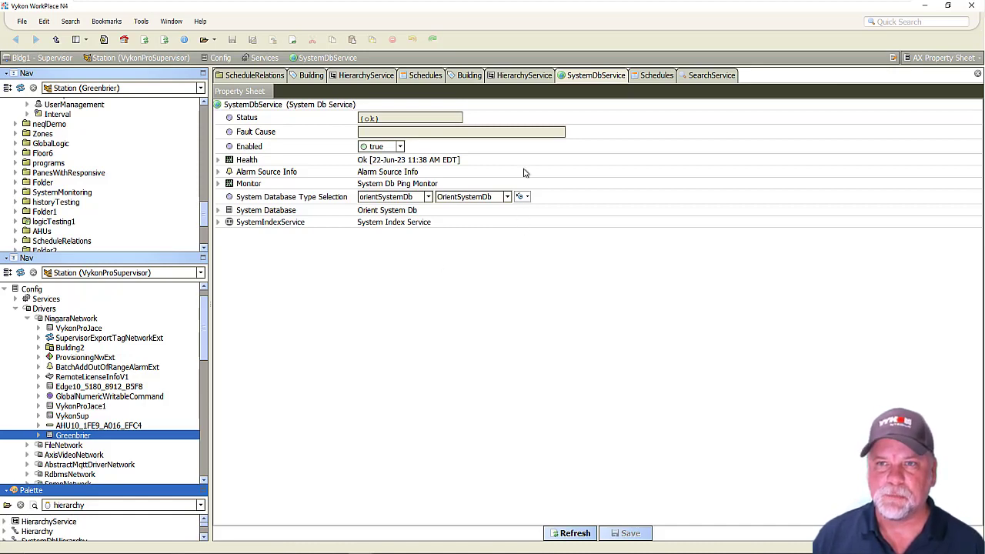
# Step: Copy the Schedule hierarchy from Greenbrier's HierarchyService into the VykonProSupervisor station's HierarchyService, keeping the name Schedule
pyautogui.click(354, 75)
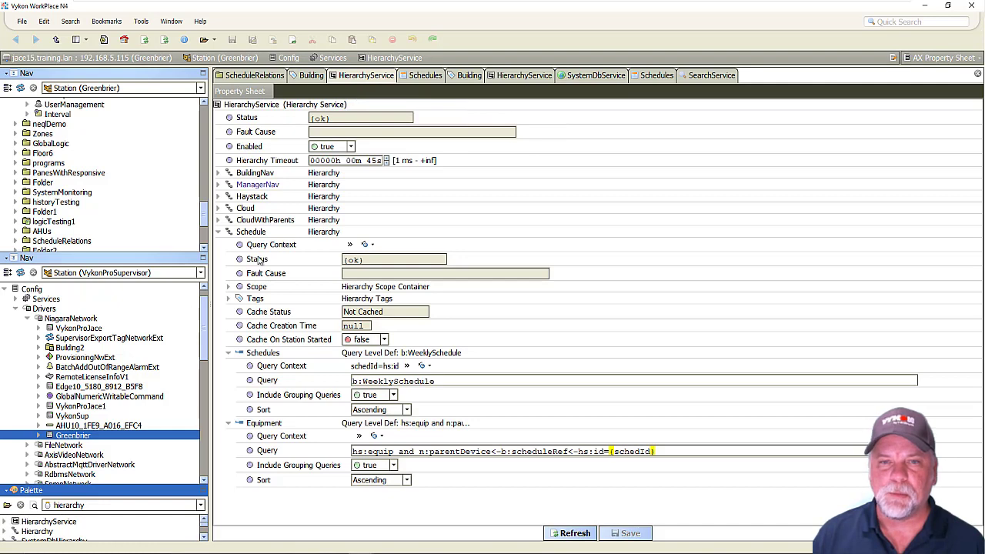
pyautogui.rightClick(244, 233)
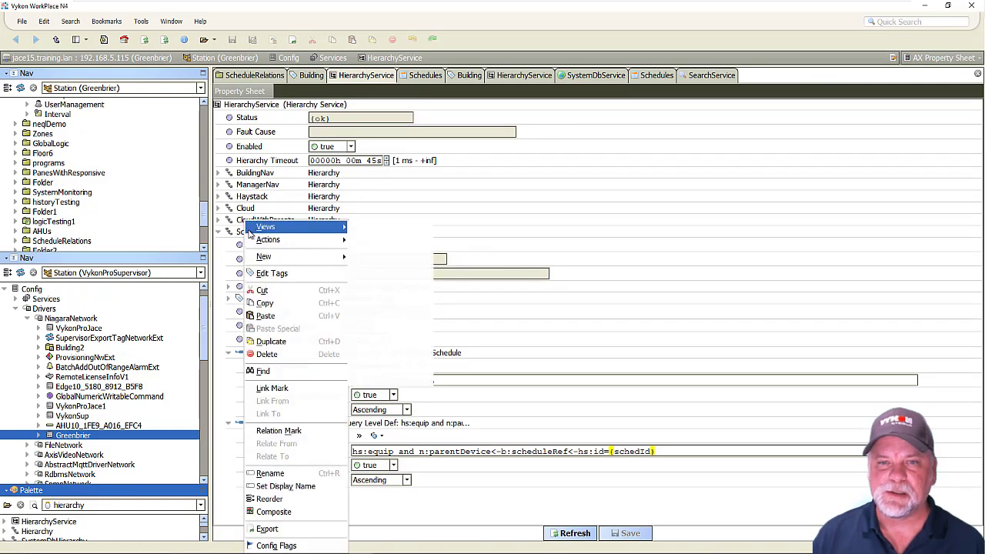
pyautogui.click(278, 302)
pyautogui.rightClick(251, 232)
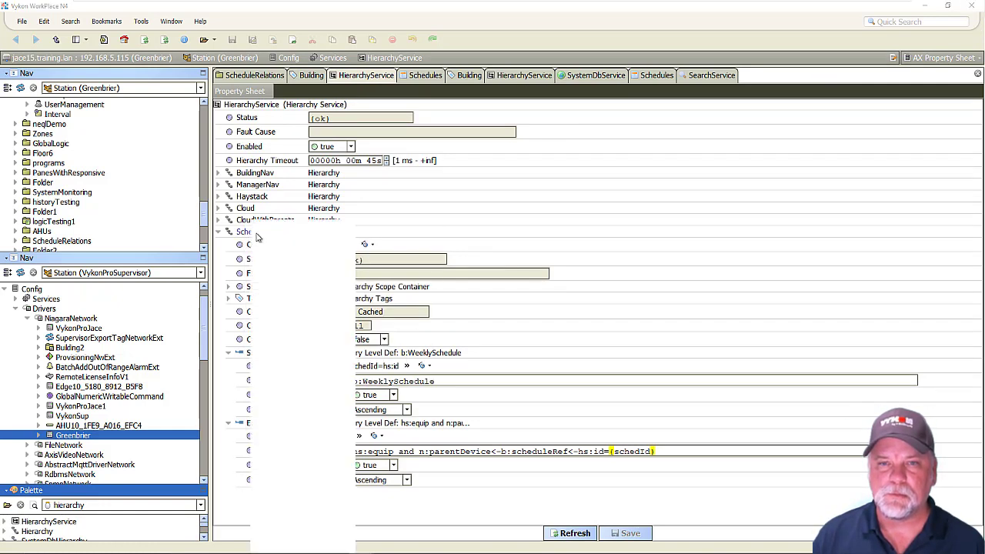
pyautogui.click(289, 306)
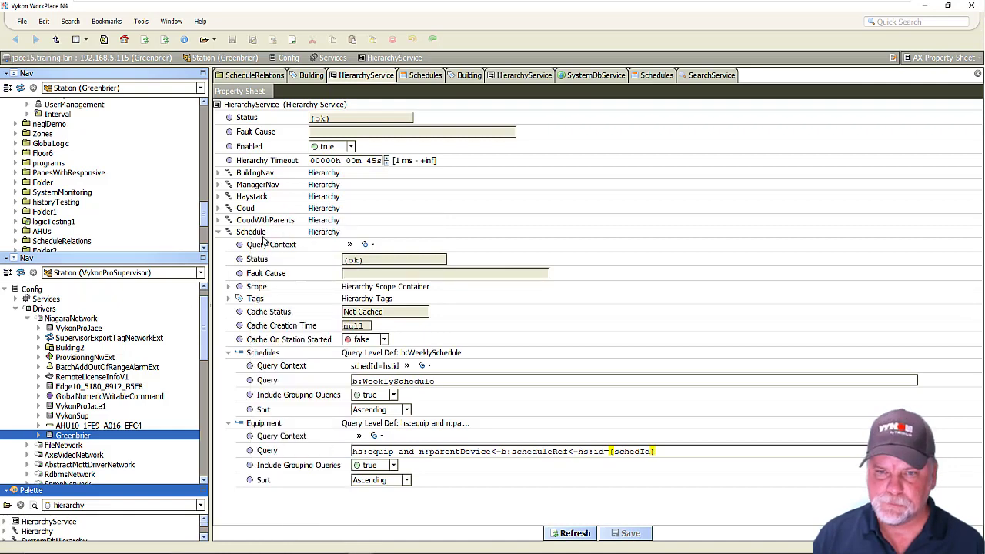
pyautogui.click(514, 77)
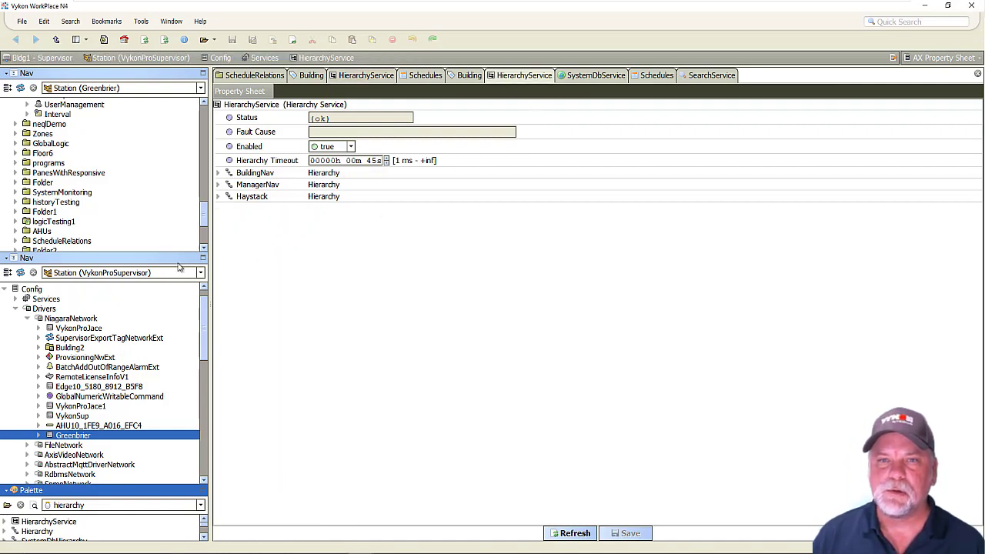
pyautogui.click(15, 300)
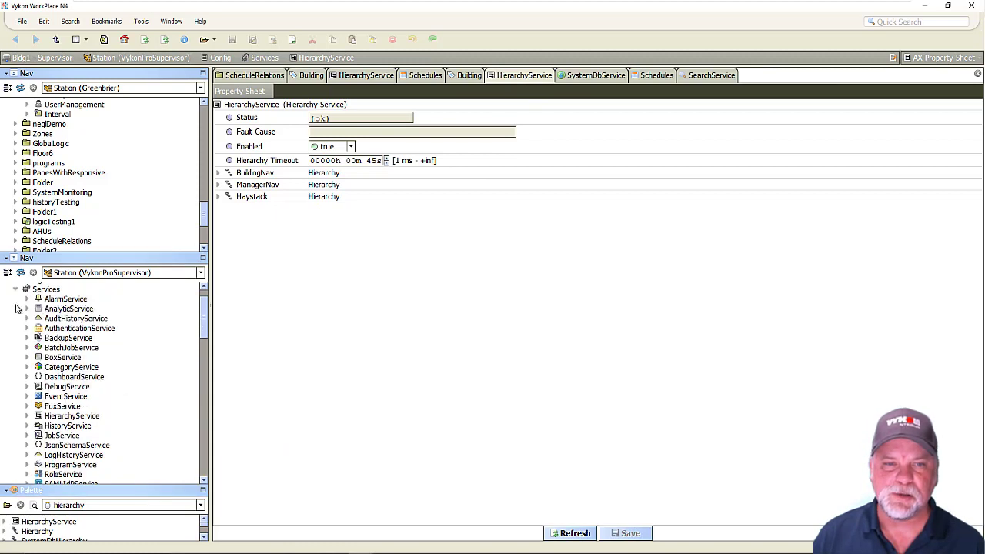
pyautogui.click(60, 417)
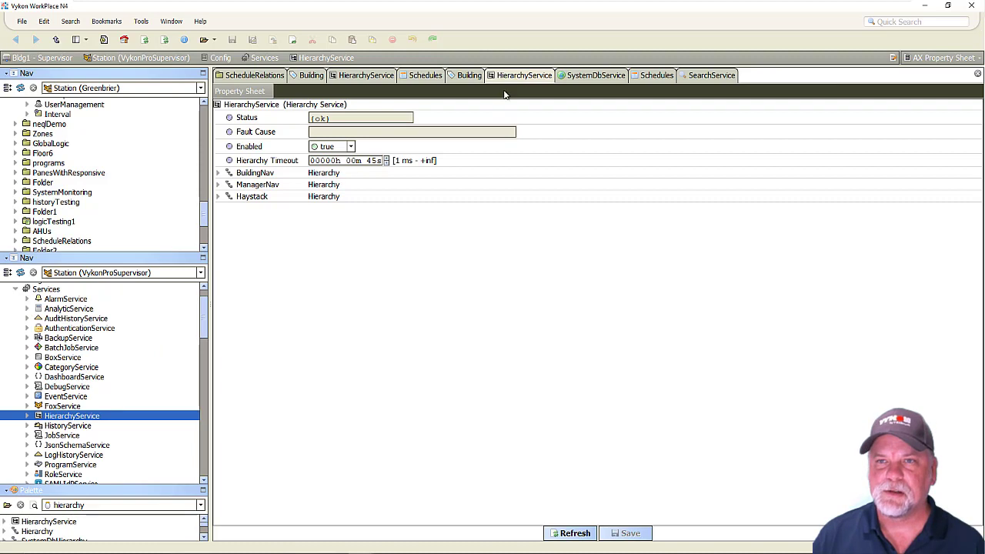
pyautogui.rightClick(259, 246)
pyautogui.click(299, 334)
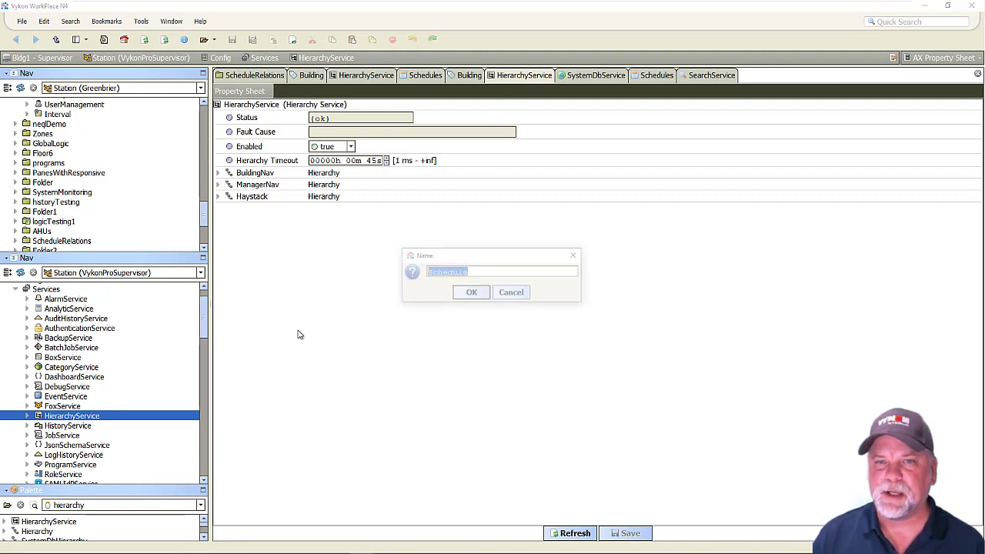
pyautogui.click(473, 294)
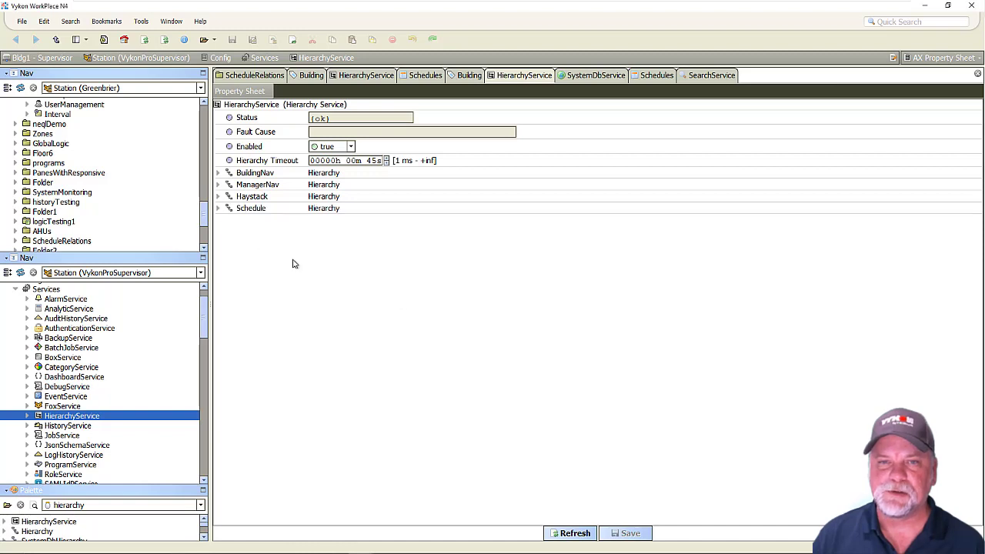
# Step: Add a GroupLevelDef named Stations to the supervisor's Schedule hierarchy
pyautogui.click(218, 209)
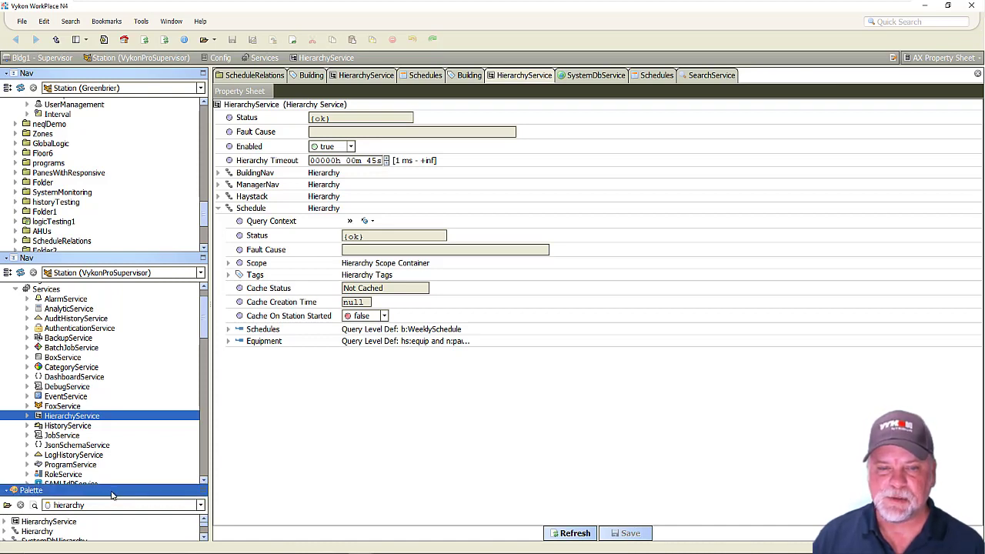
pyautogui.moveTo(112, 493); pyautogui.dragTo(115, 416)
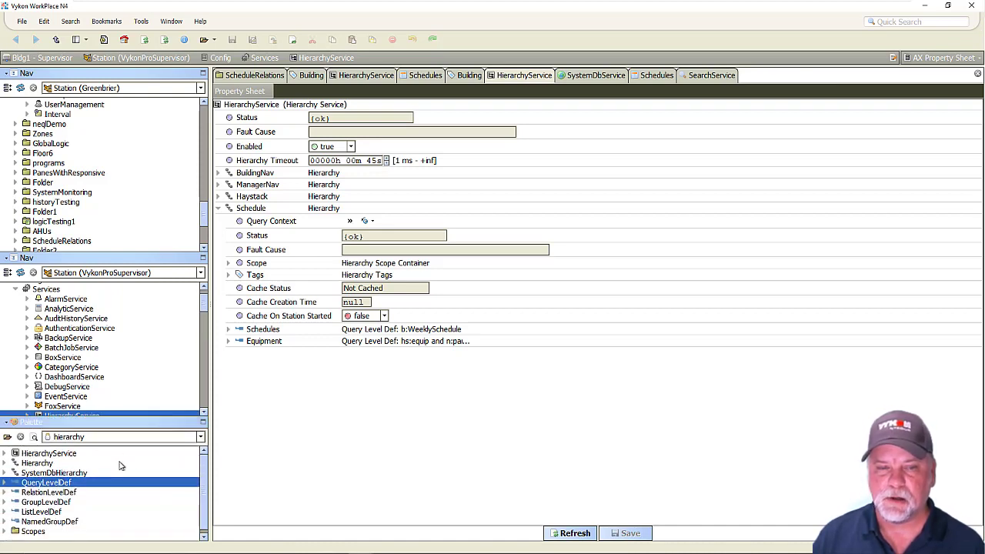
pyautogui.click(39, 504)
pyautogui.moveTo(38, 508); pyautogui.dragTo(245, 212)
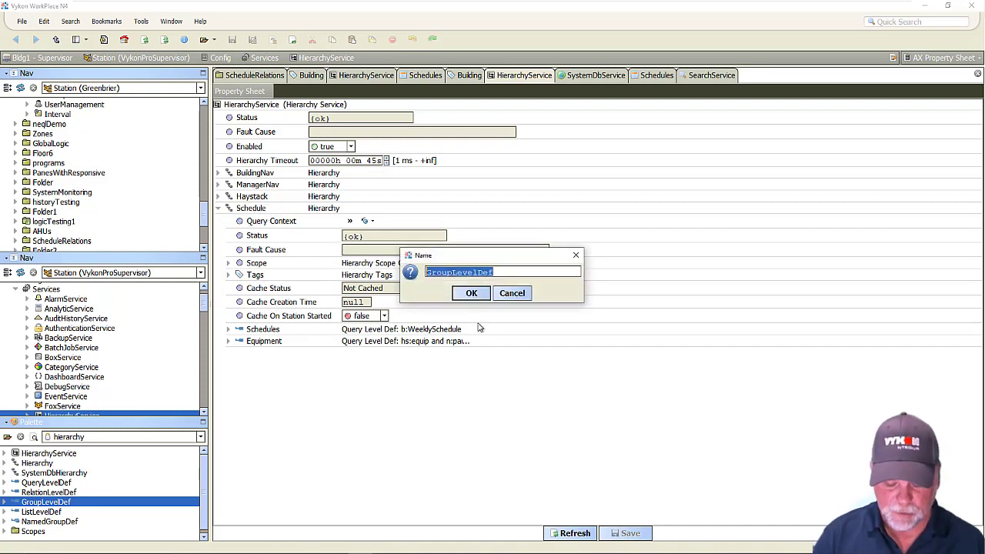
pyautogui.write('Stations')
pyautogui.press('Return')
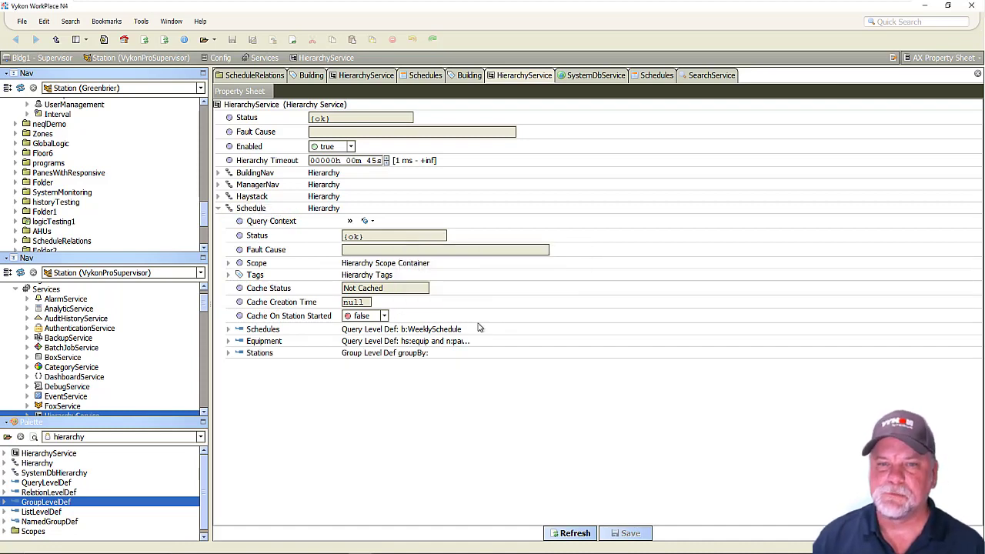
# Step: Reorder the supervisor's Schedule hierarchy so Stations comes before Schedules and Equipment, and expand the Stations level's properties
pyautogui.rightClick(259, 210)
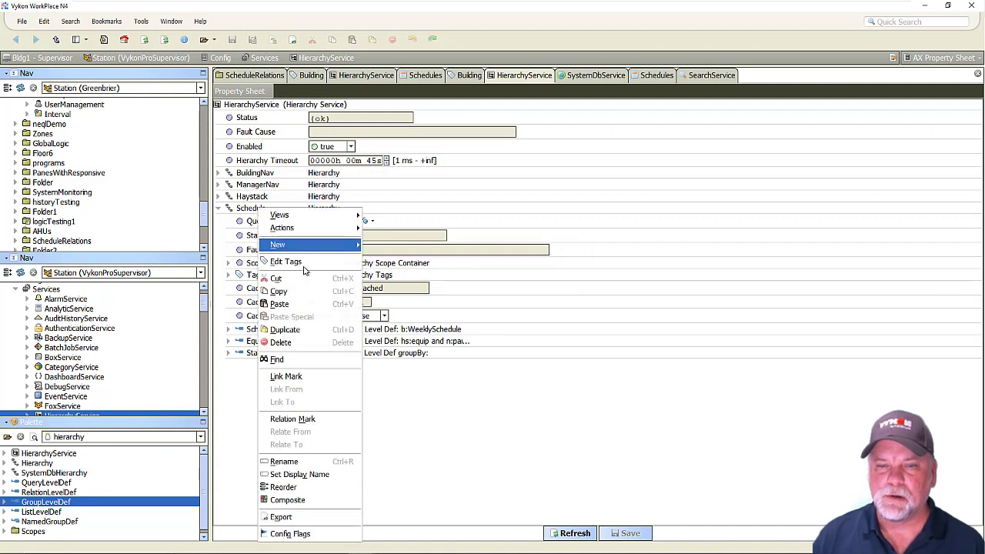
pyautogui.click(314, 487)
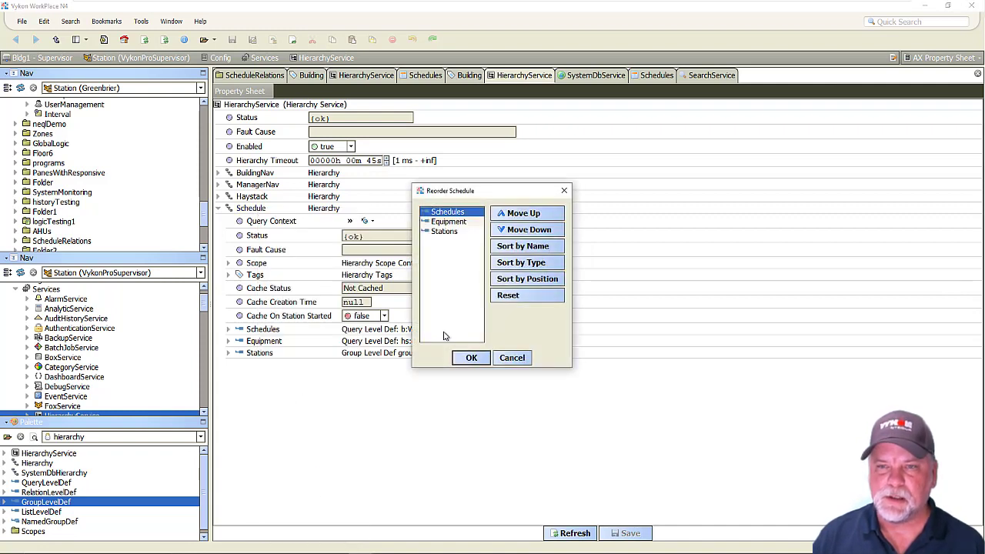
pyautogui.click(447, 232)
pyautogui.click(521, 218)
pyautogui.click(522, 218)
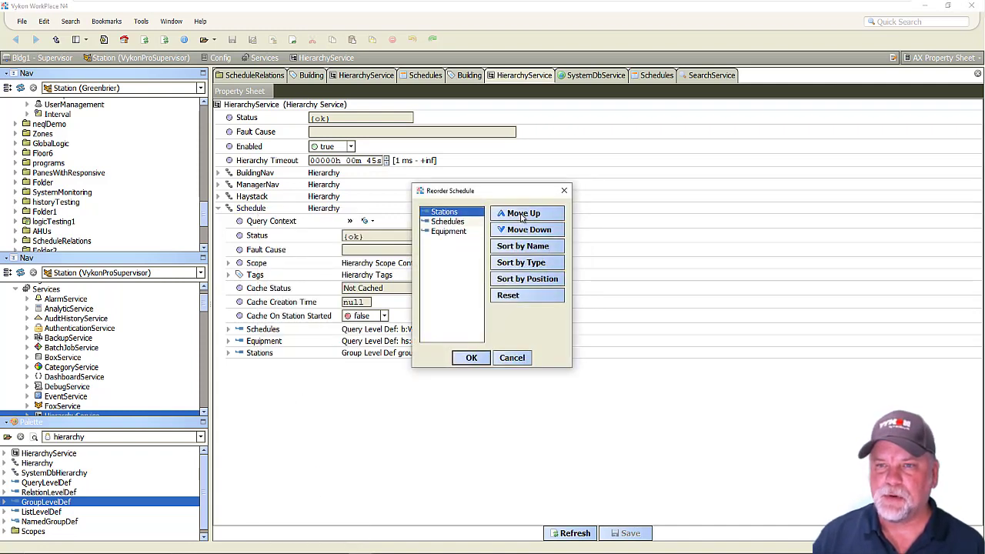
pyautogui.click(472, 358)
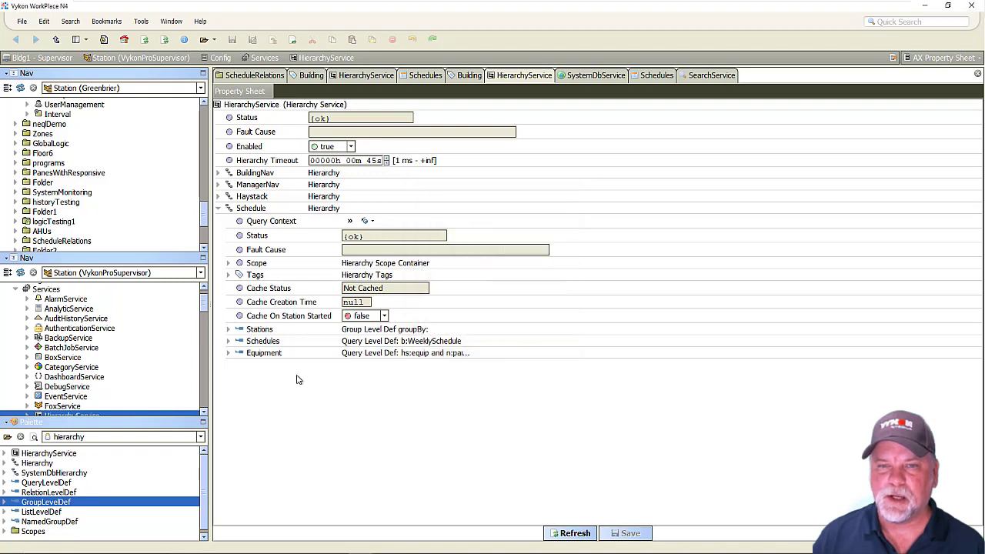
pyautogui.click(229, 330)
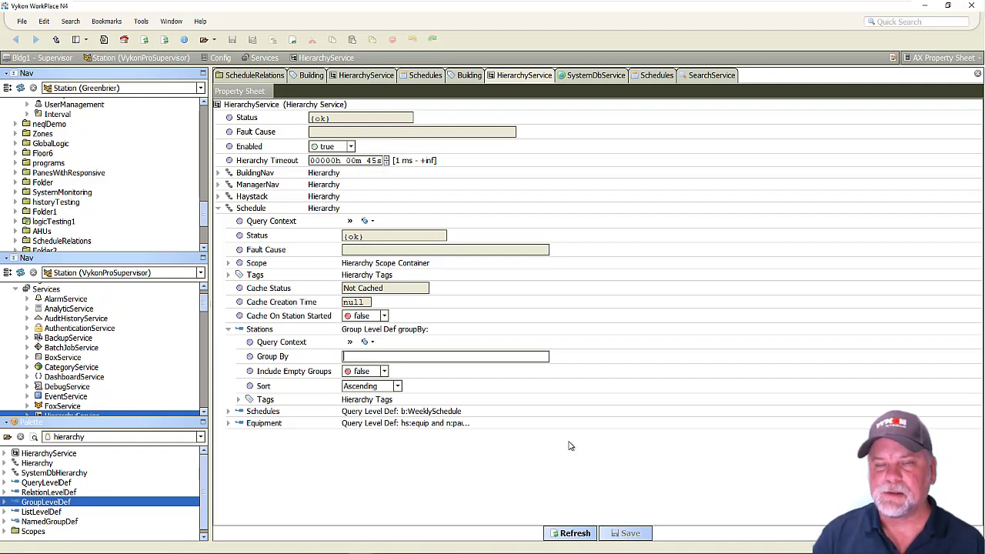
# Step: Set the Stations level's Group By to n:station in the supervisor's Schedule hierarchy and save the change
pyautogui.write('n')
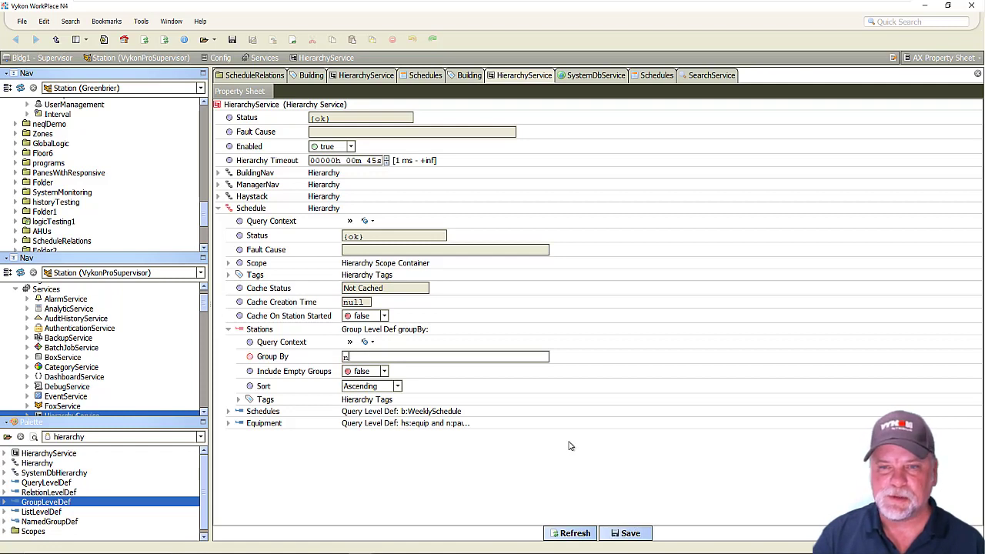
pyautogui.write(':station')
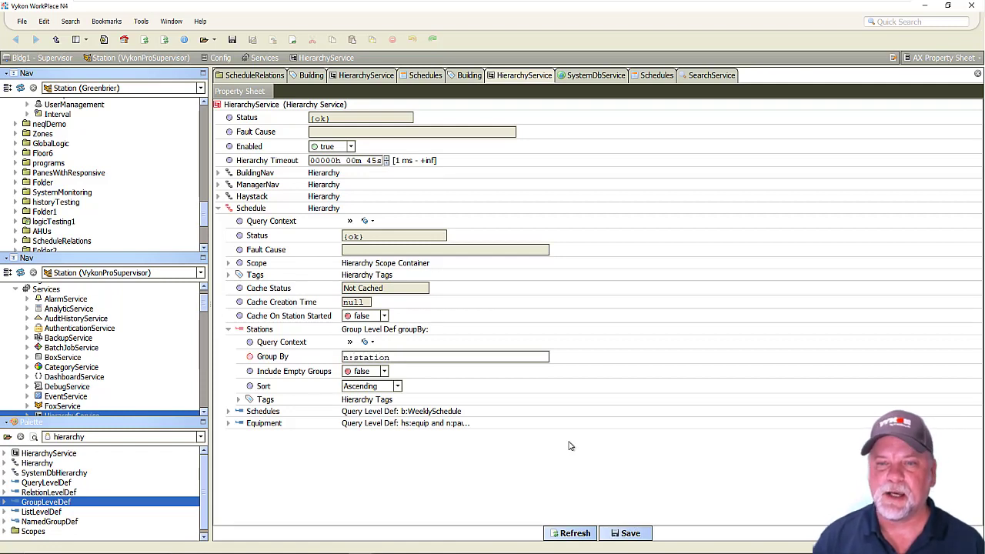
pyautogui.click(627, 532)
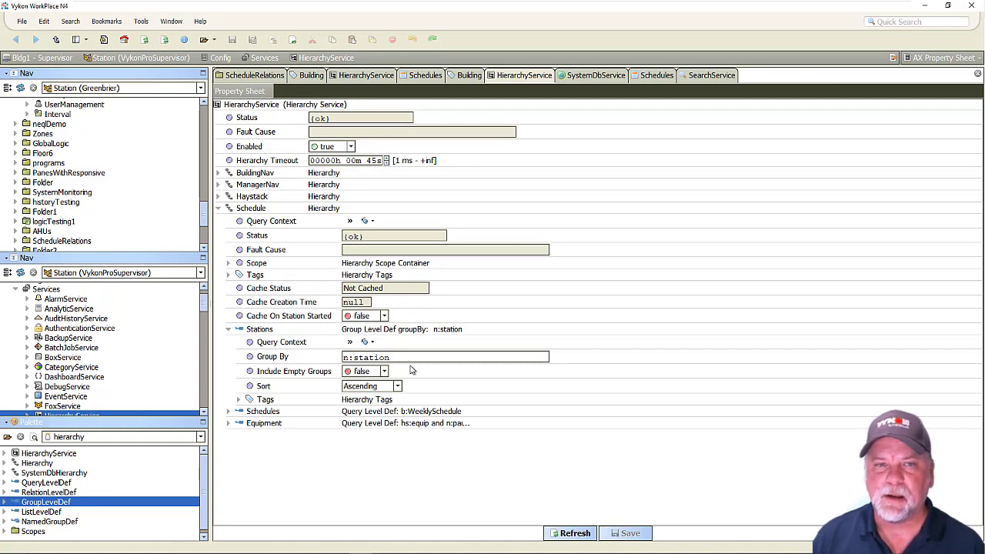
# Step: Change the Scope Ord of the supervisor's Schedule hierarchy to sys: and save the change
pyautogui.click(113, 260)
pyautogui.moveTo(111, 231); pyautogui.dragTo(113, 184)
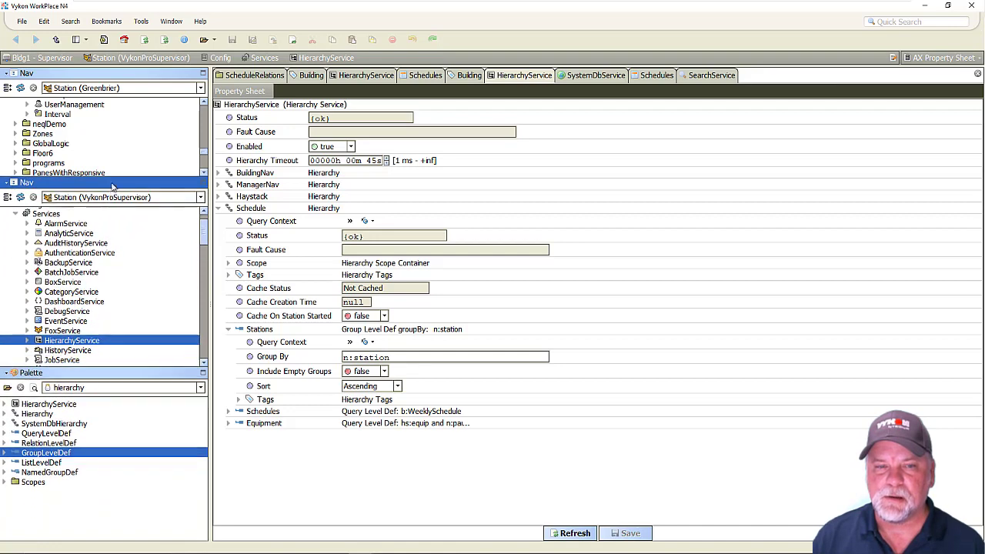
pyautogui.moveTo(120, 373); pyautogui.dragTo(125, 500)
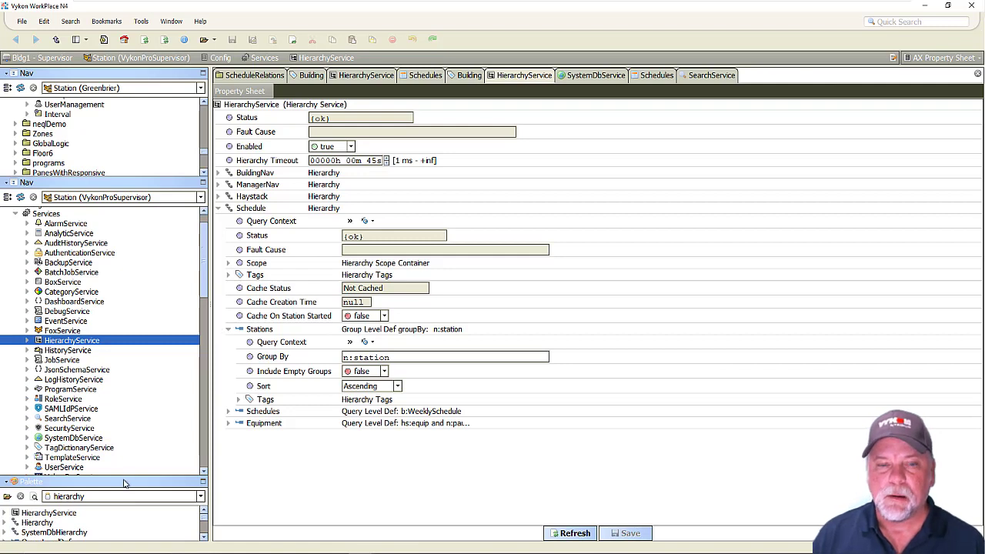
pyautogui.moveTo(125, 482); pyautogui.dragTo(119, 389)
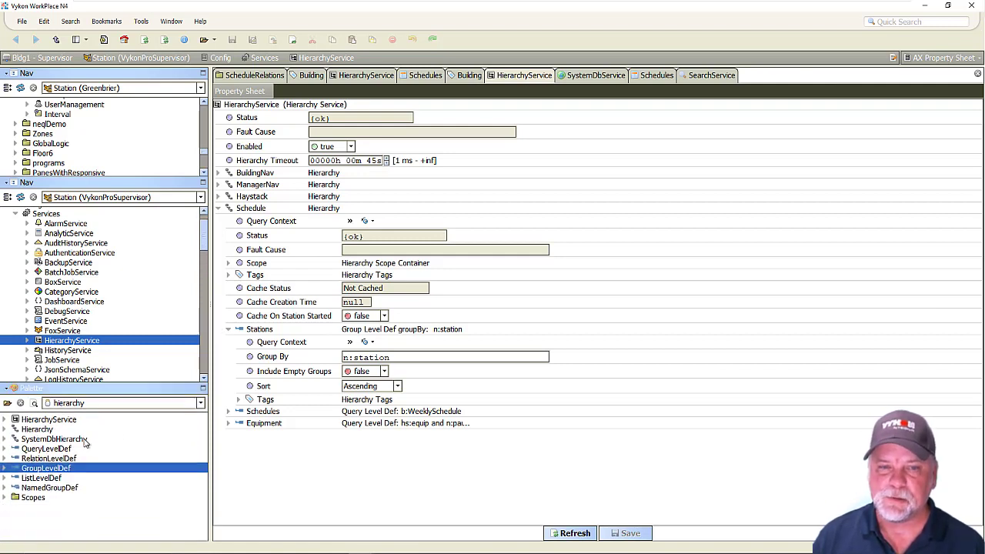
pyautogui.click(35, 430)
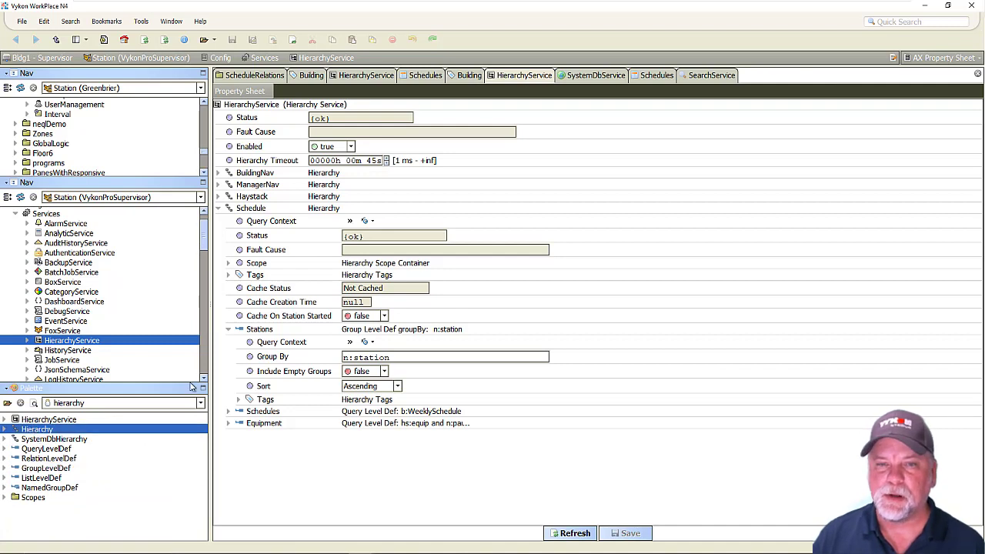
pyautogui.click(228, 263)
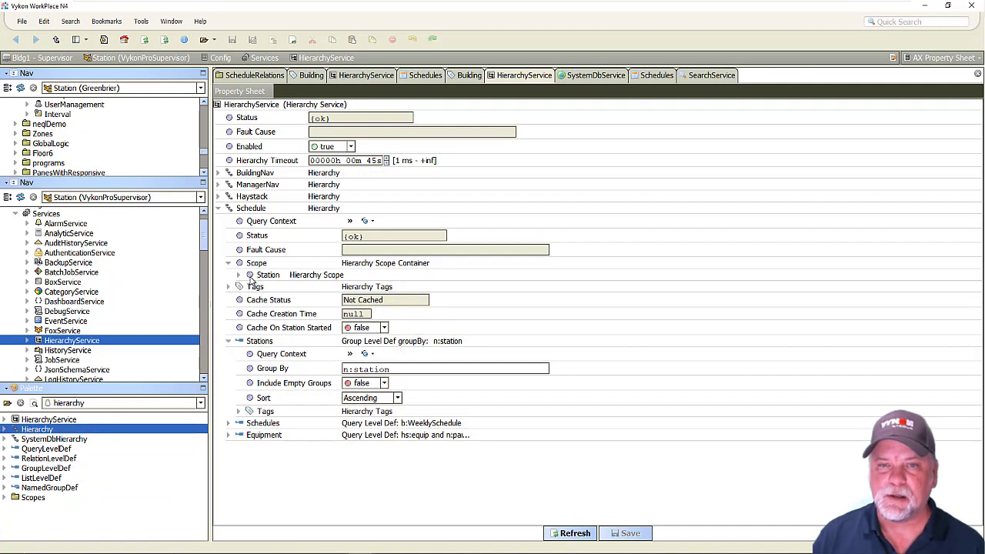
pyautogui.click(239, 275)
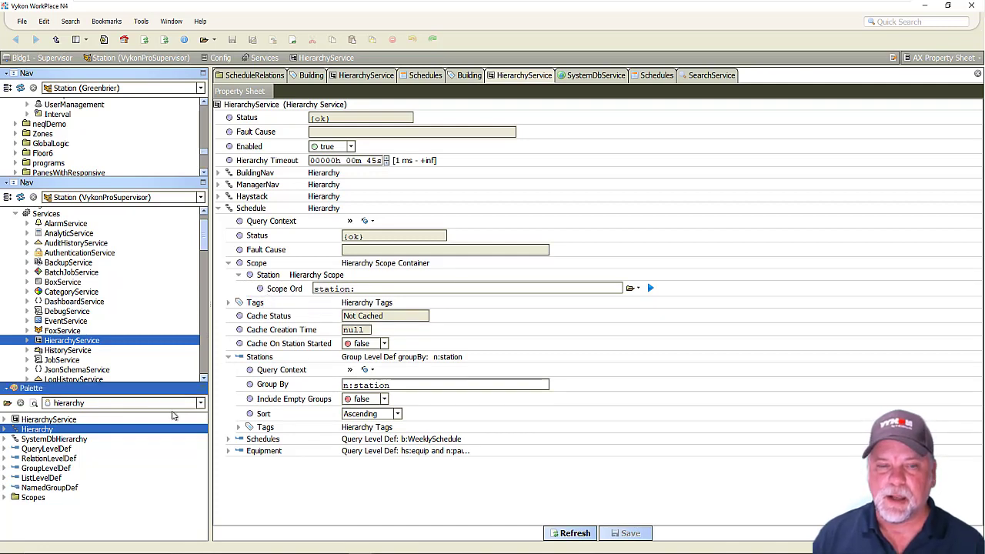
pyautogui.click(65, 441)
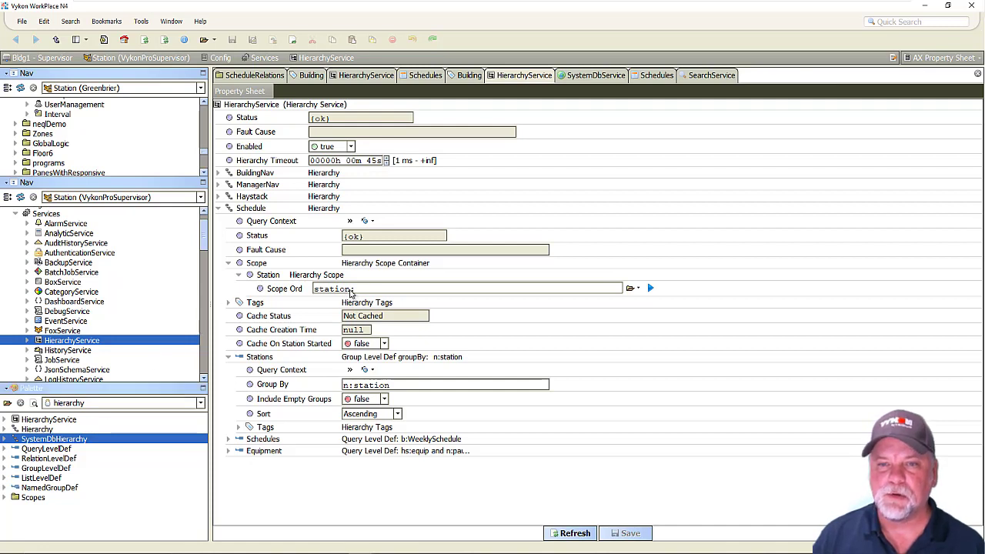
pyautogui.moveTo(351, 293); pyautogui.dragTo(317, 302)
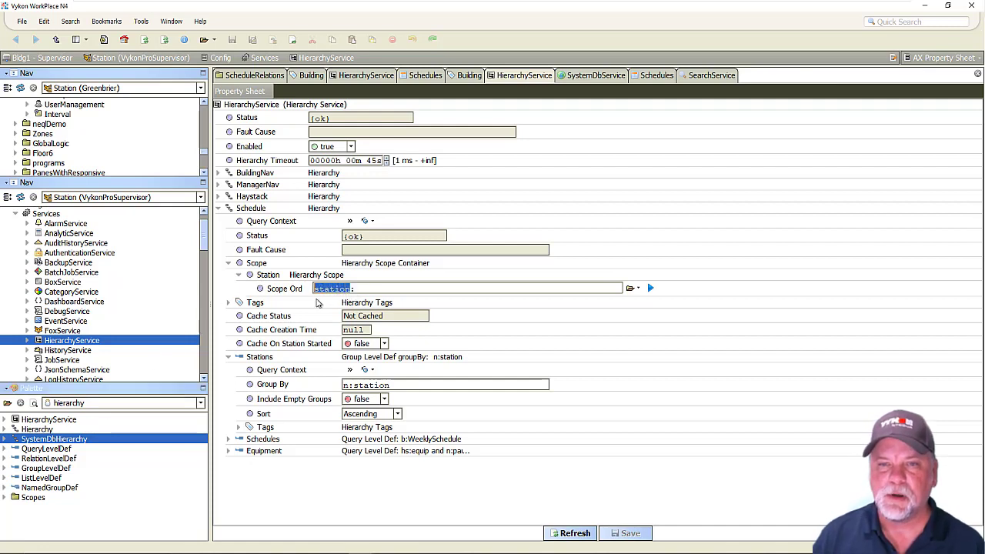
pyautogui.write('sys:')
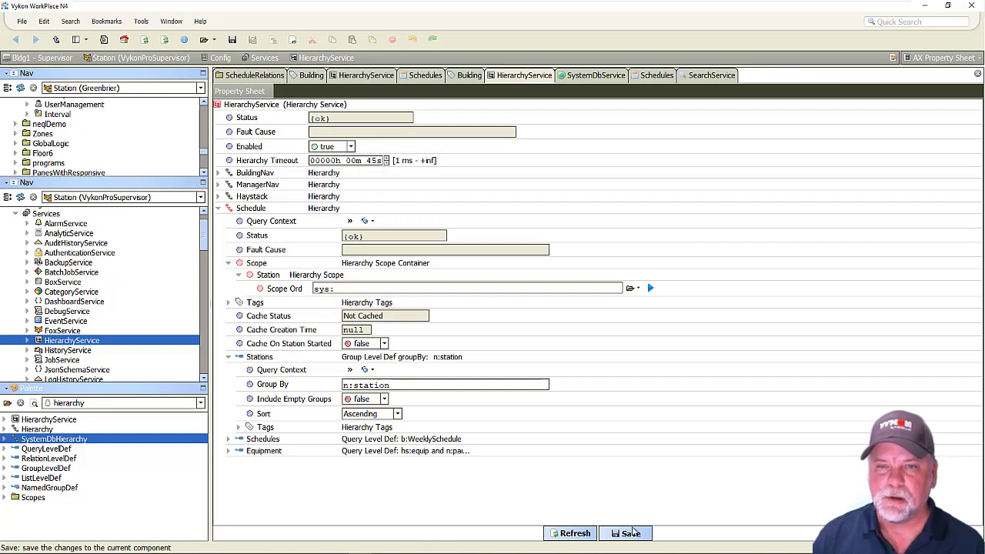
pyautogui.click(627, 532)
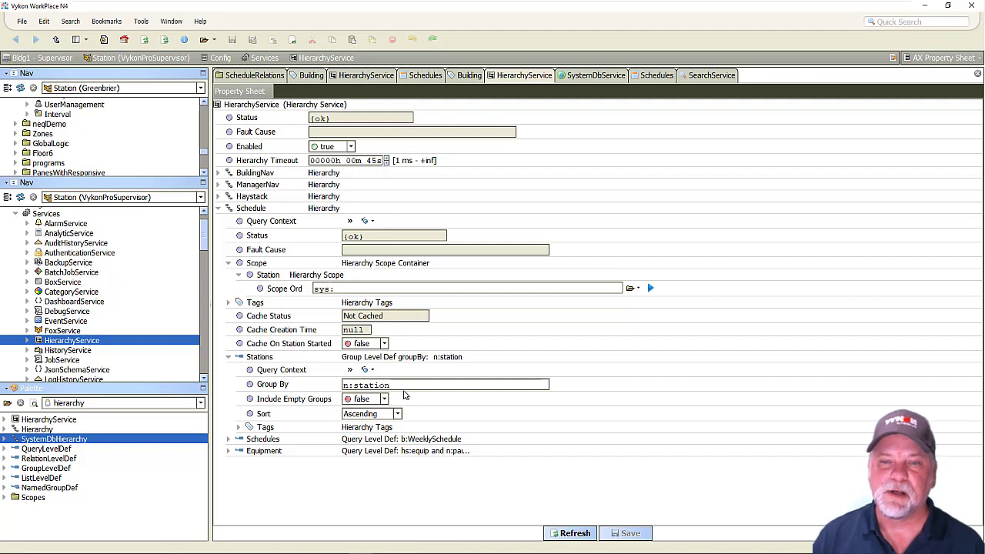
# Step: Expand the Schedule hierarchy in the VykonProSupervisor station's navigation tree to view its station groups
pyautogui.moveTo(394, 385); pyautogui.dragTo(306, 390)
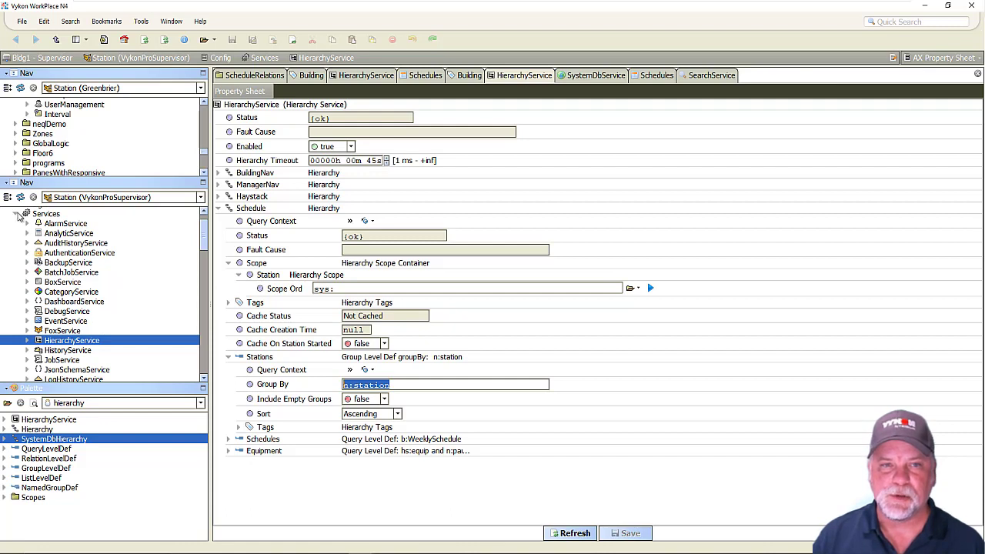
pyautogui.click(18, 214)
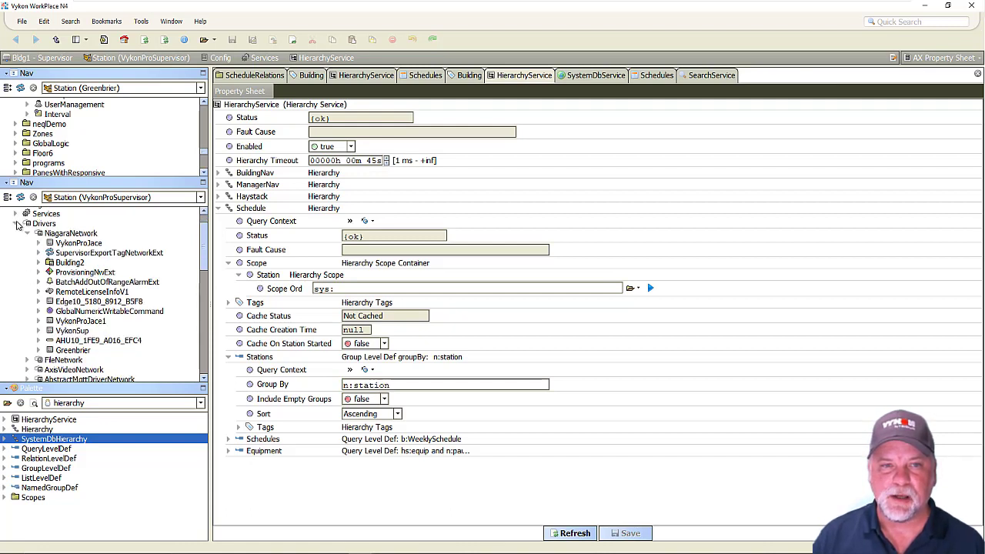
pyautogui.click(18, 223)
pyautogui.scroll(-5, 36, 318)
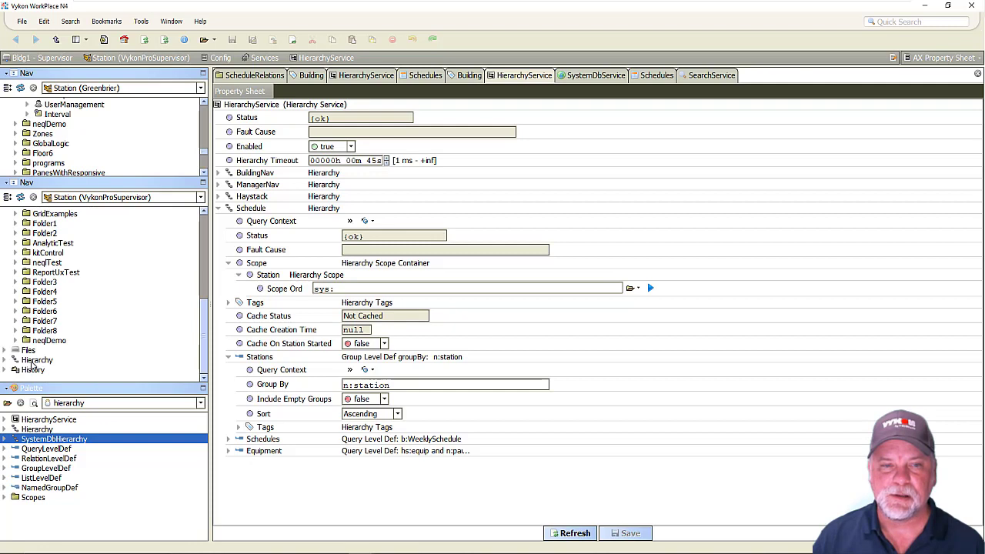
pyautogui.doubleClick(34, 361)
pyautogui.click(47, 361)
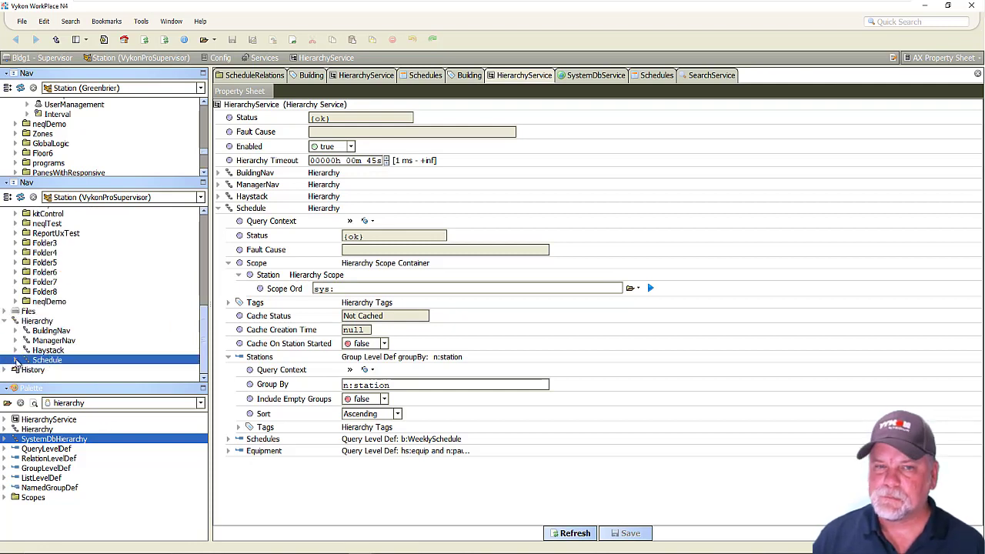
pyautogui.click(17, 361)
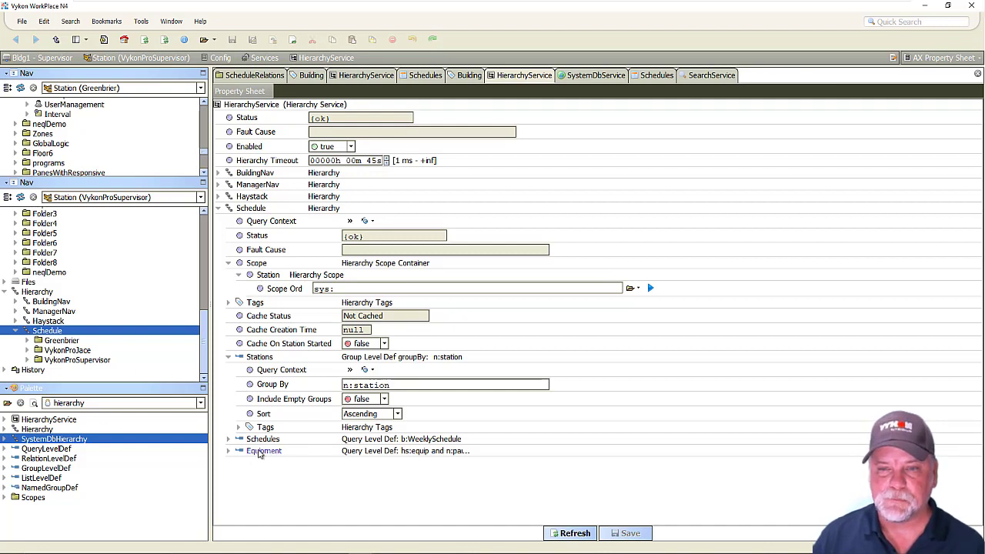
# Step: Review the Schedules level's query and the weekly schedules grouped under Greenbrier in the supervisor's Schedule hierarchy
pyautogui.click(229, 439)
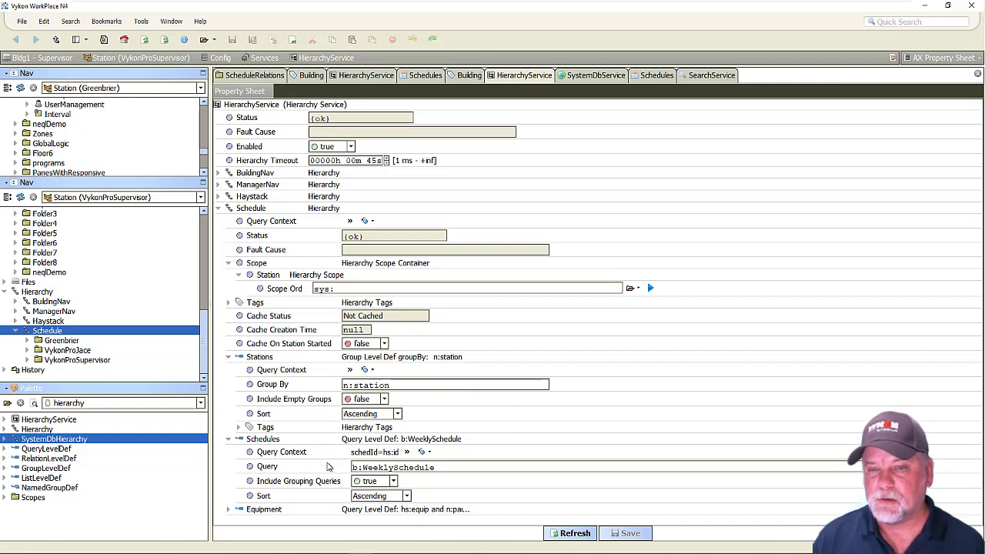
pyautogui.moveTo(437, 470); pyautogui.dragTo(334, 478)
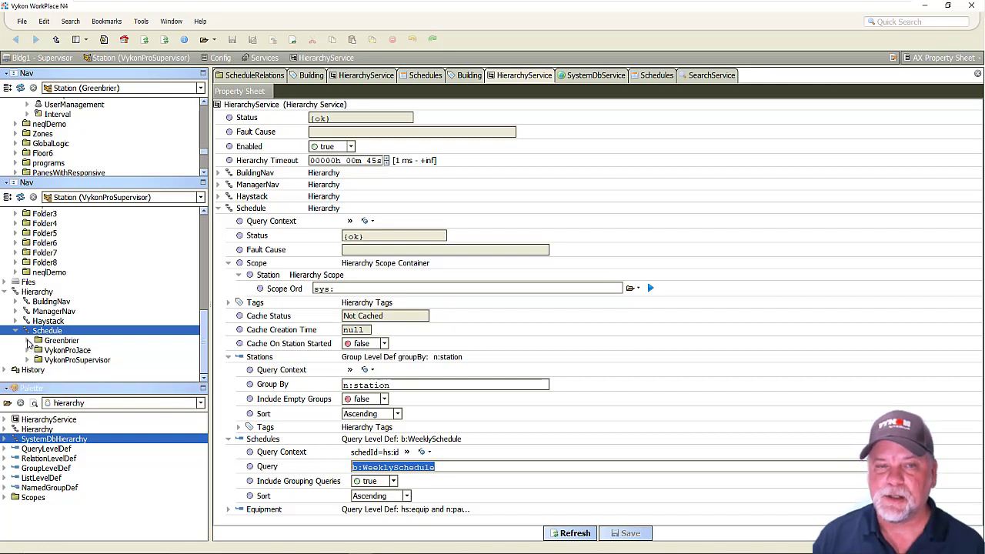
pyautogui.click(28, 340)
pyautogui.scroll(-1, 77, 308)
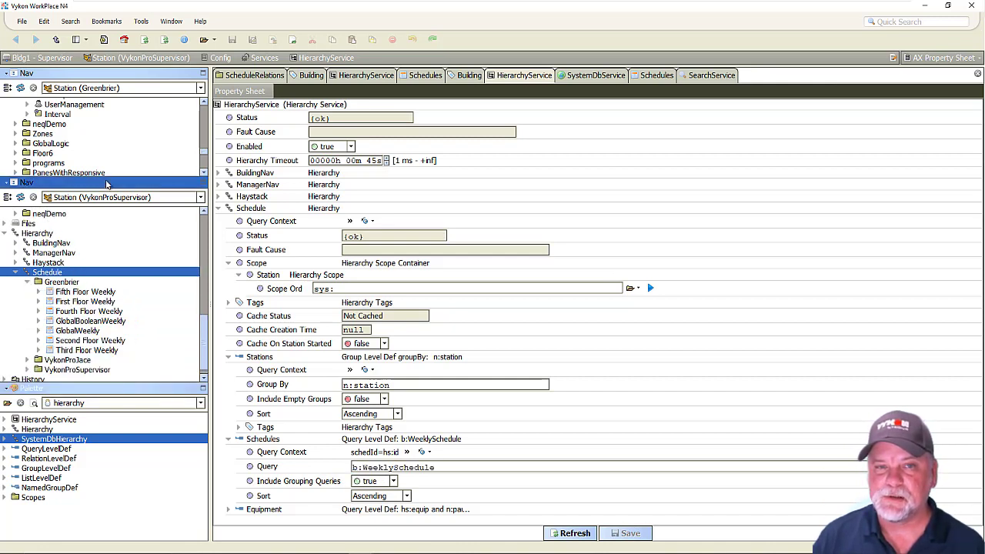
# Step: Compare the weekly schedules under VykonProJace with those under Greenbrier, and collapse VykonProJace again
pyautogui.moveTo(106, 181); pyautogui.dragTo(114, 132)
pyautogui.moveTo(111, 365); pyautogui.dragTo(168, 427)
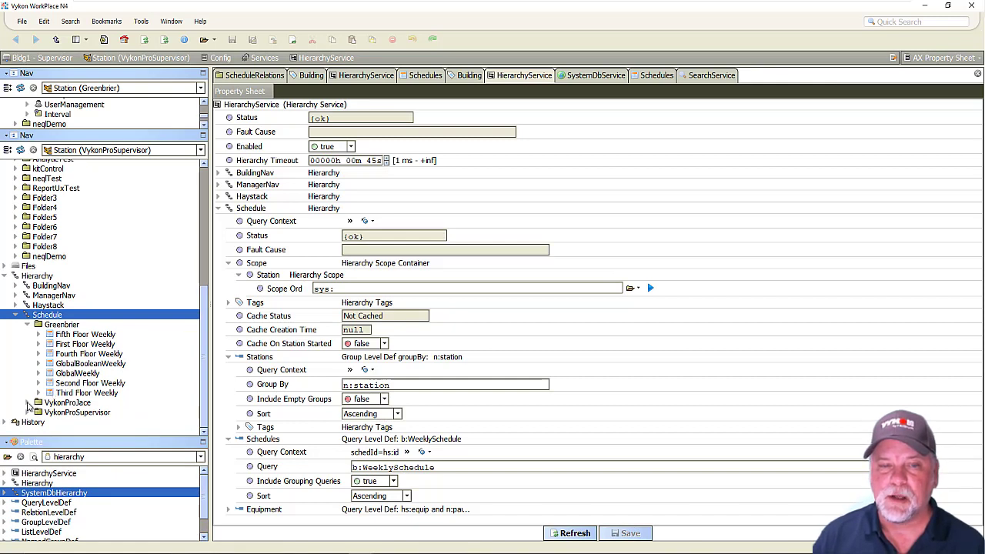
pyautogui.click(27, 402)
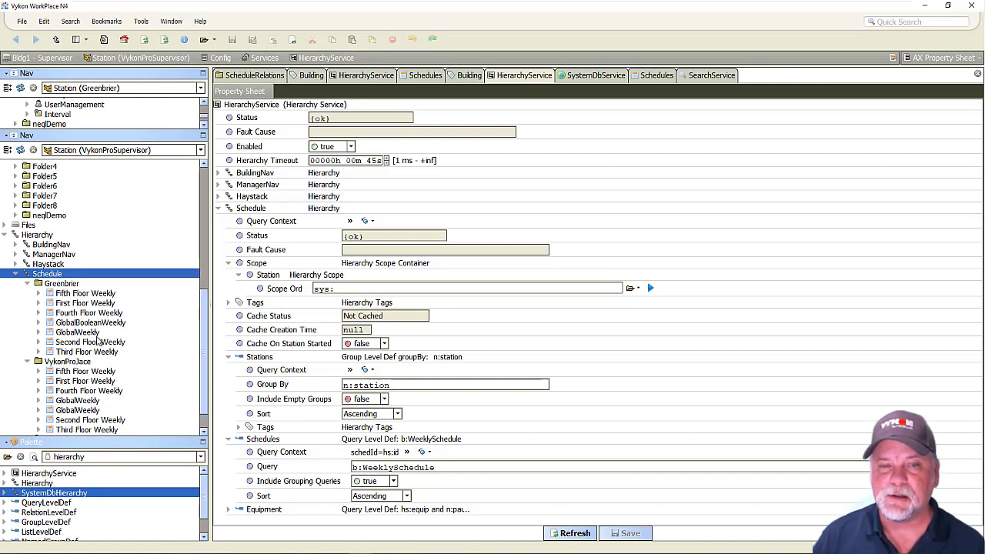
pyautogui.click(103, 296)
pyautogui.keyDown('ctrl'); pyautogui.click(98, 375); pyautogui.keyUp('ctrl')
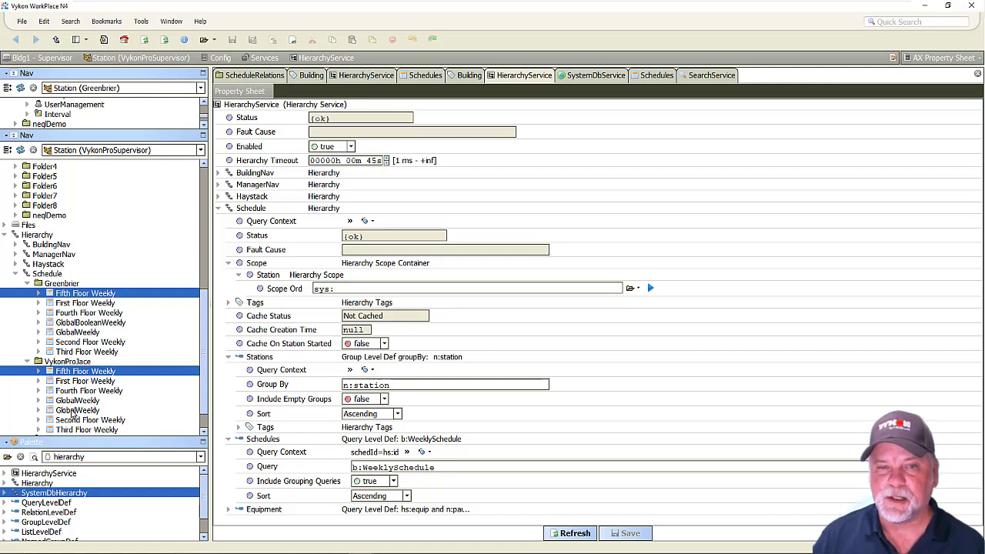
pyautogui.click(89, 323)
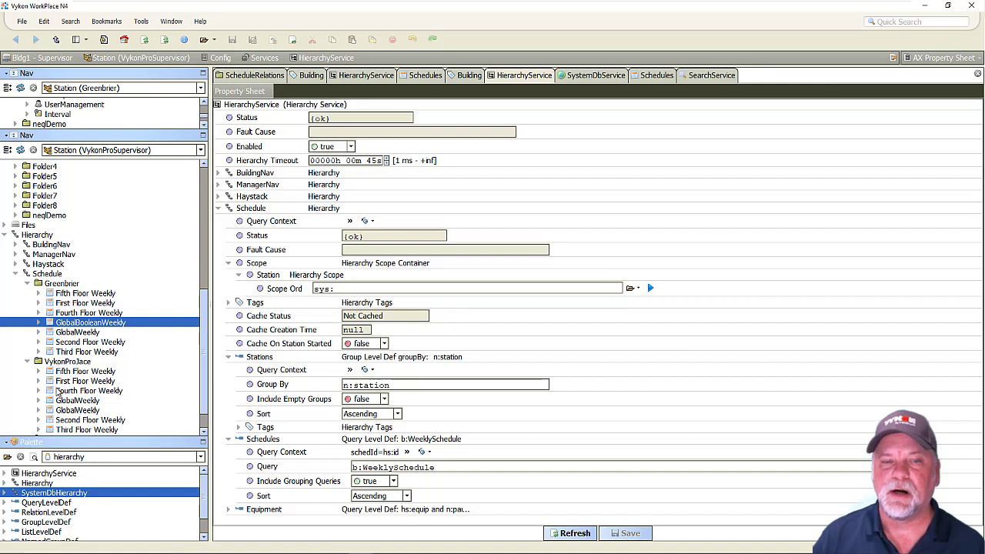
pyautogui.click(28, 362)
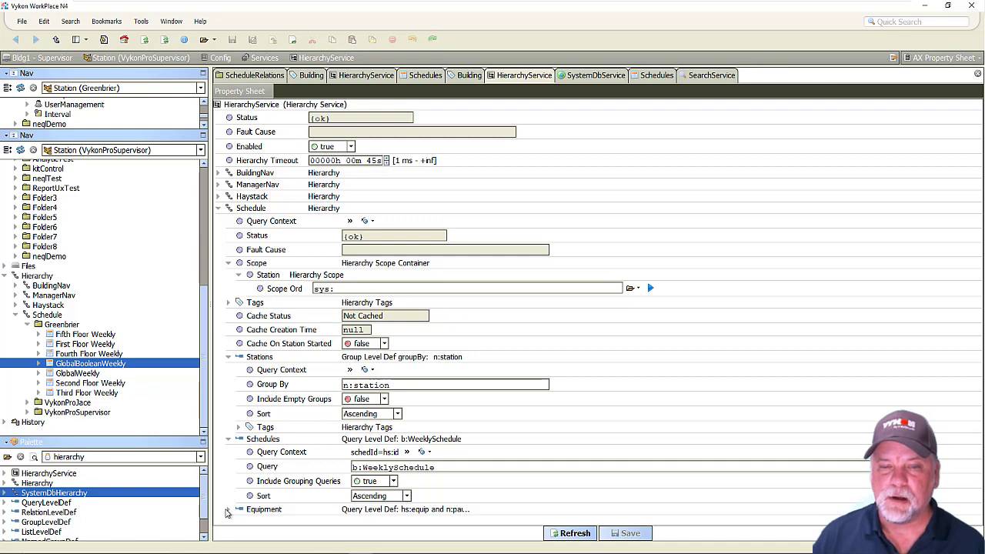
# Step: Review the Equipment level's query, Greenbrier's First Floor Weekly equipment, and the hierarchy's scope and grouping settings, and collapse the equipment list again
pyautogui.click(227, 509)
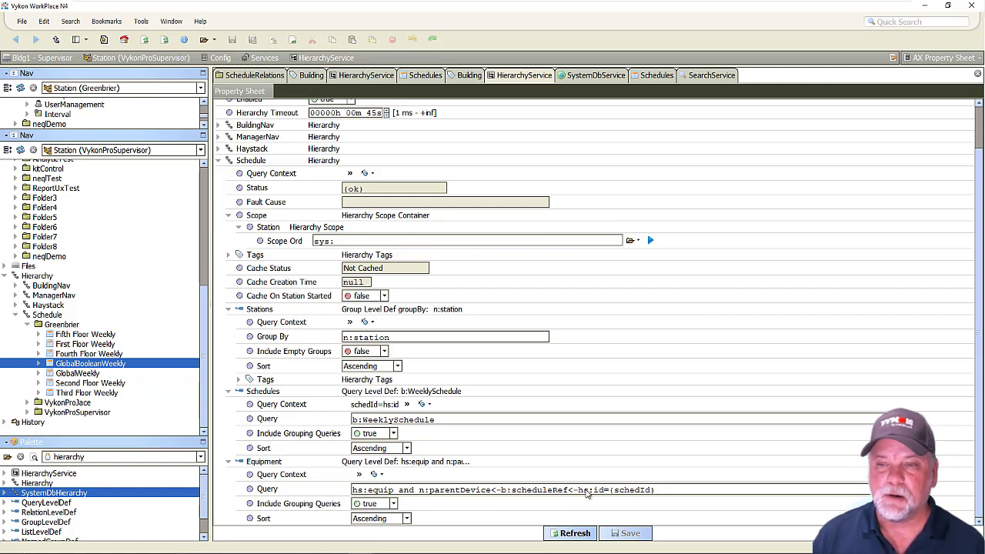
pyautogui.click(38, 344)
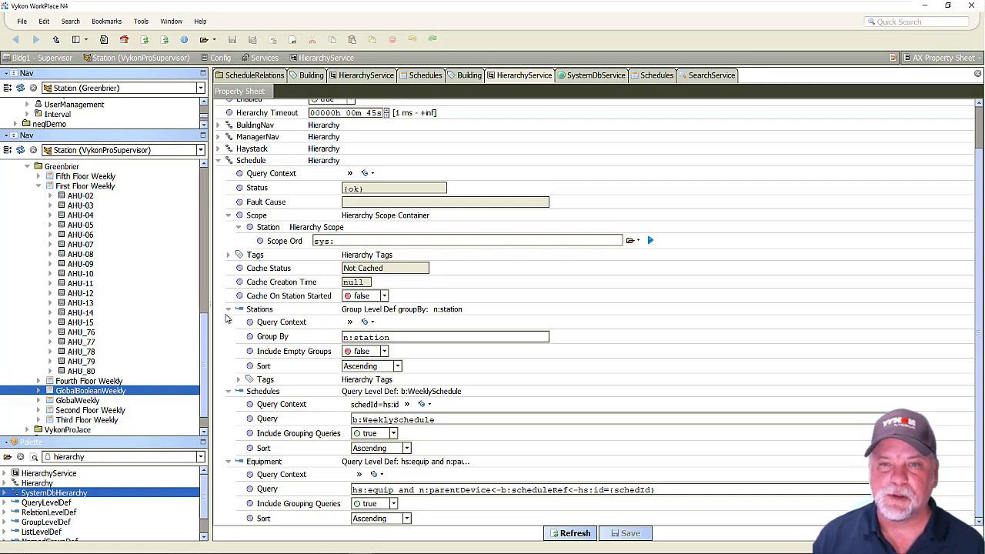
pyautogui.moveTo(344, 244); pyautogui.dragTo(303, 245)
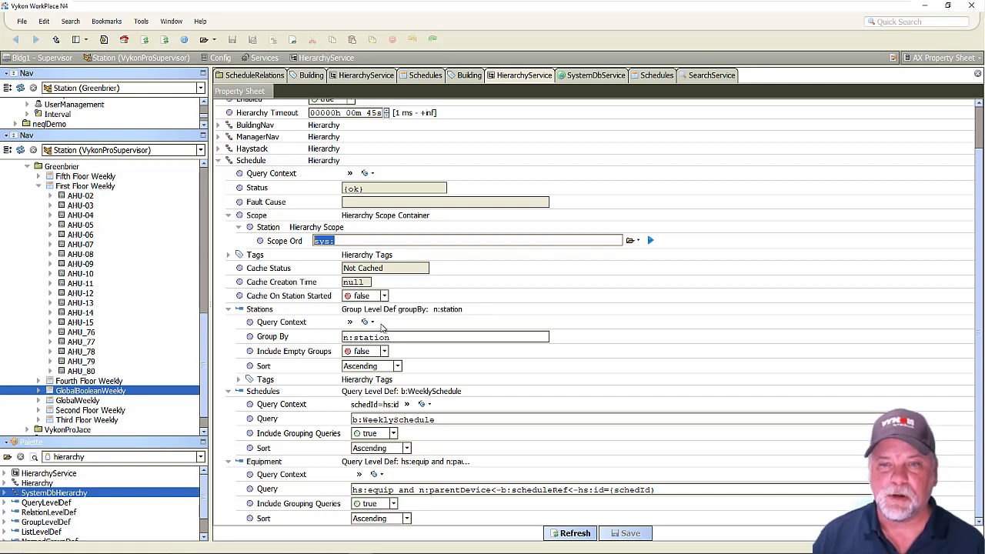
pyautogui.moveTo(392, 340); pyautogui.dragTo(319, 347)
pyautogui.scroll(2, 54, 231)
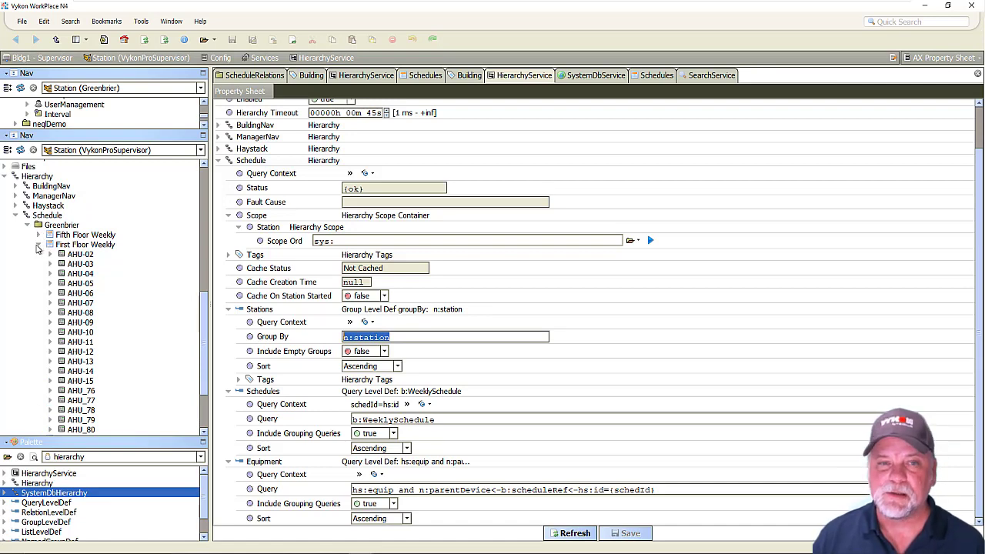
pyautogui.click(40, 245)
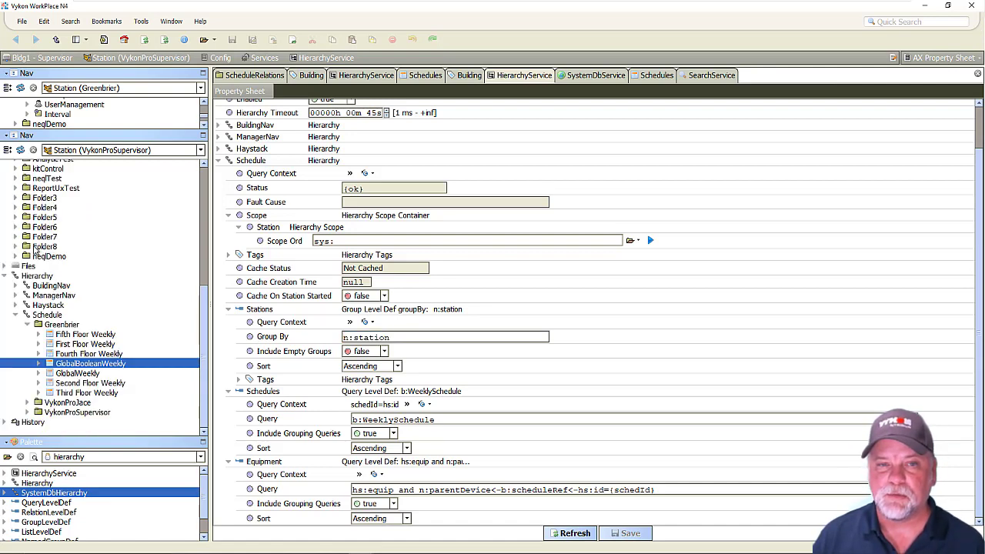
# Step: Collapse Greenbrier in the Schedule hierarchy and select GlobalWeekly in the supervisor's GlobalSchedules folder
pyautogui.click(28, 330)
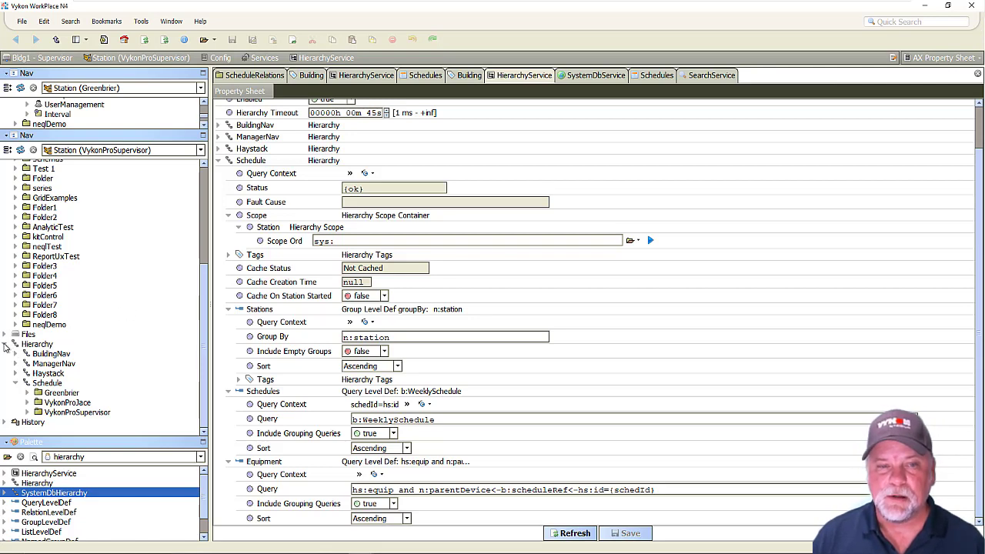
pyautogui.scroll(6, 112, 344)
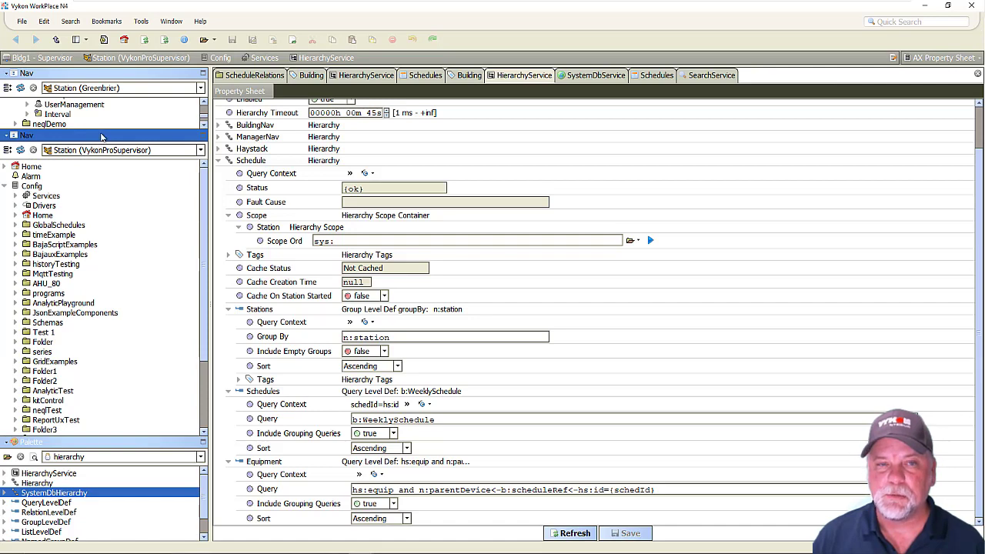
pyautogui.click(16, 225)
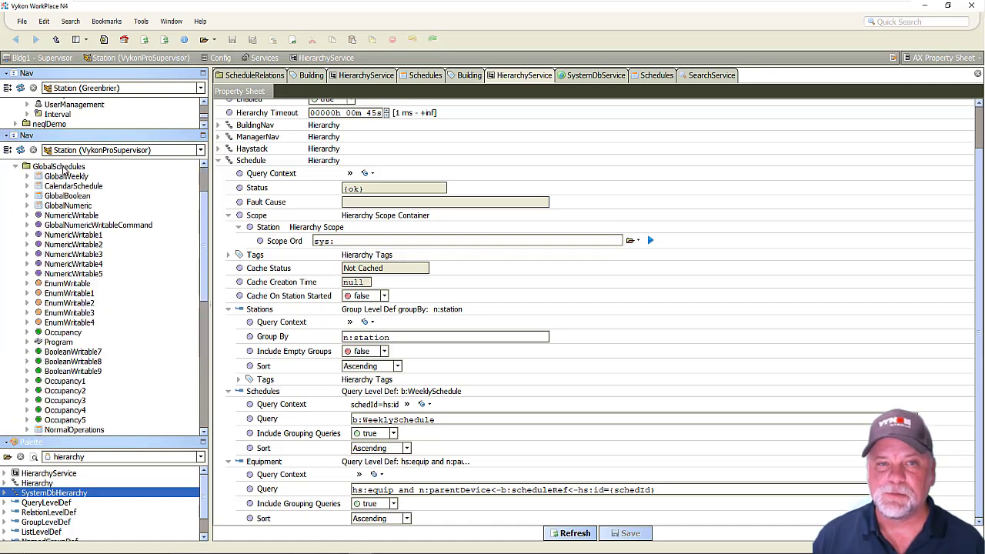
pyautogui.click(74, 179)
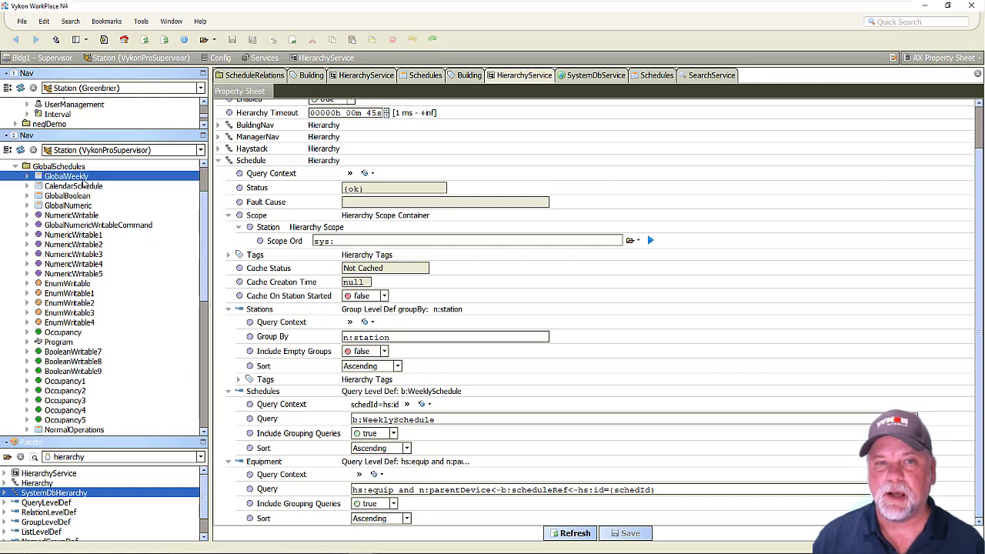
# Step: Enlarge the Greenbrier station tree and collapse its Home folder and LonNetwork
pyautogui.scroll(2, 91, 201)
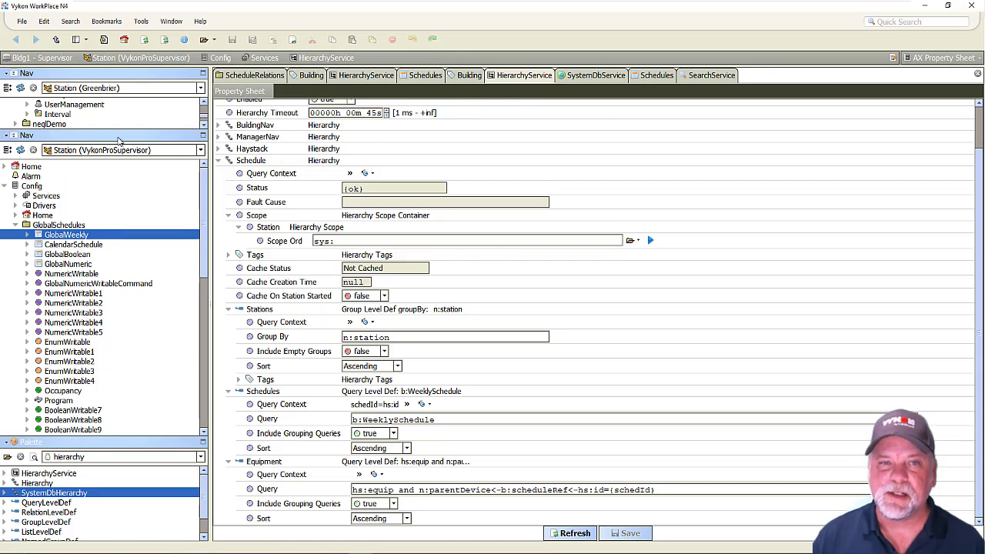
pyautogui.moveTo(117, 137); pyautogui.dragTo(105, 374)
pyautogui.scroll(7, 85, 254)
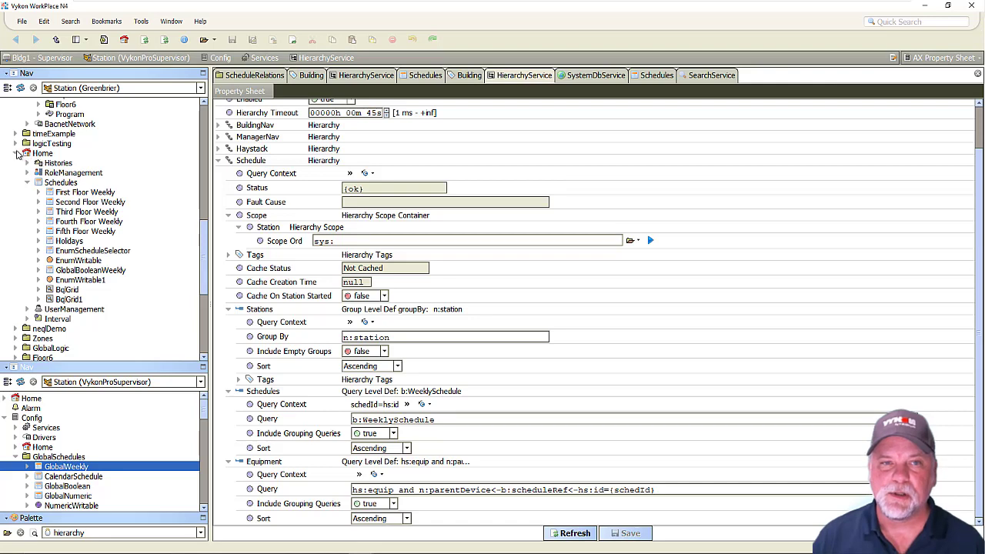
pyautogui.click(17, 154)
pyautogui.scroll(4, 28, 177)
pyautogui.click(28, 174)
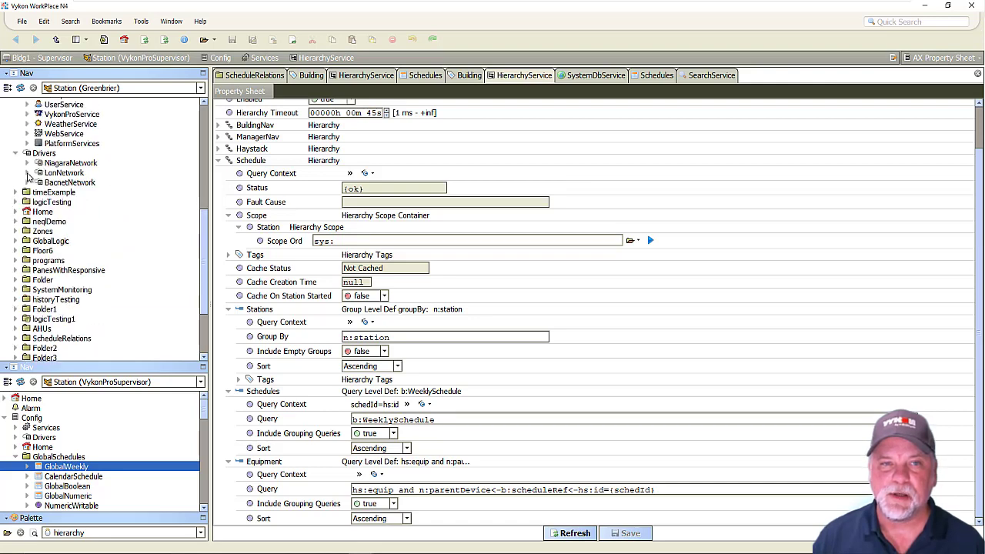
# Step: Review the schedule imports of VykonProSupervisor under Greenbrier's NiagaraNetwork, selecting the GlobalWeekly import
pyautogui.click(28, 163)
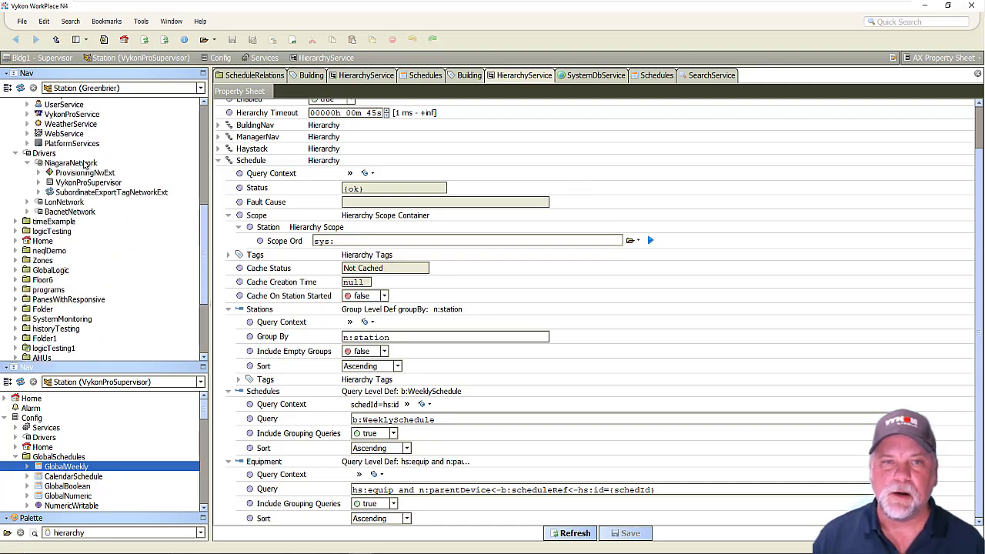
pyautogui.click(38, 183)
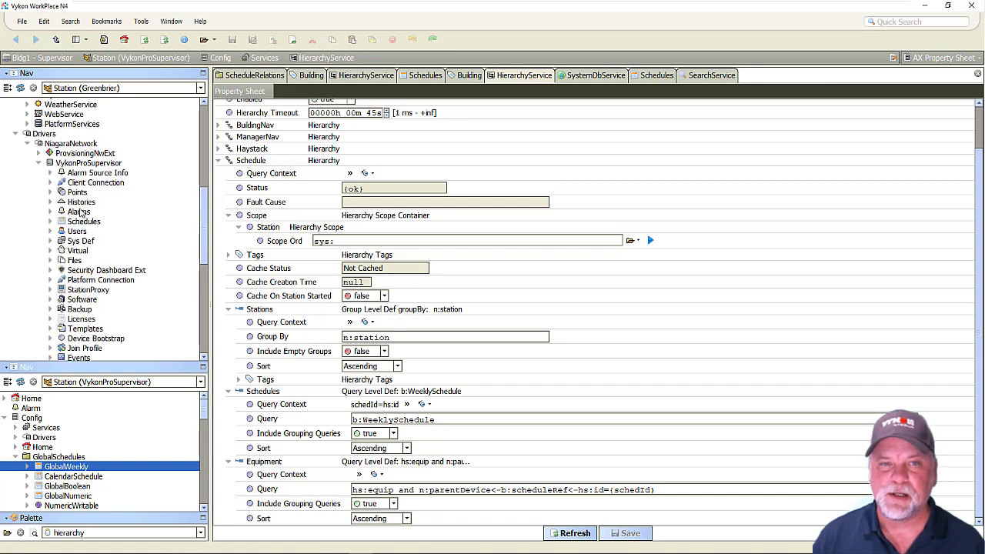
pyautogui.click(85, 223)
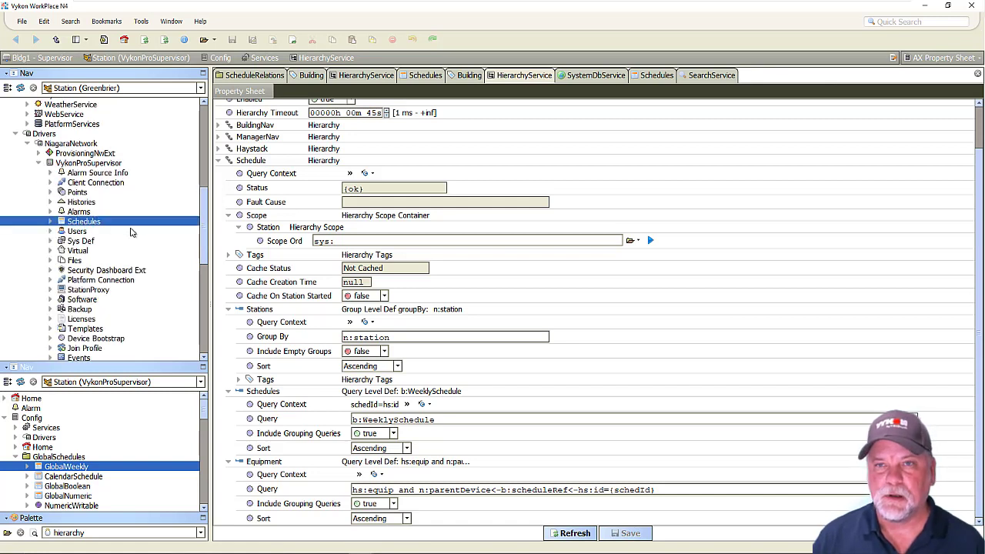
pyautogui.click(422, 77)
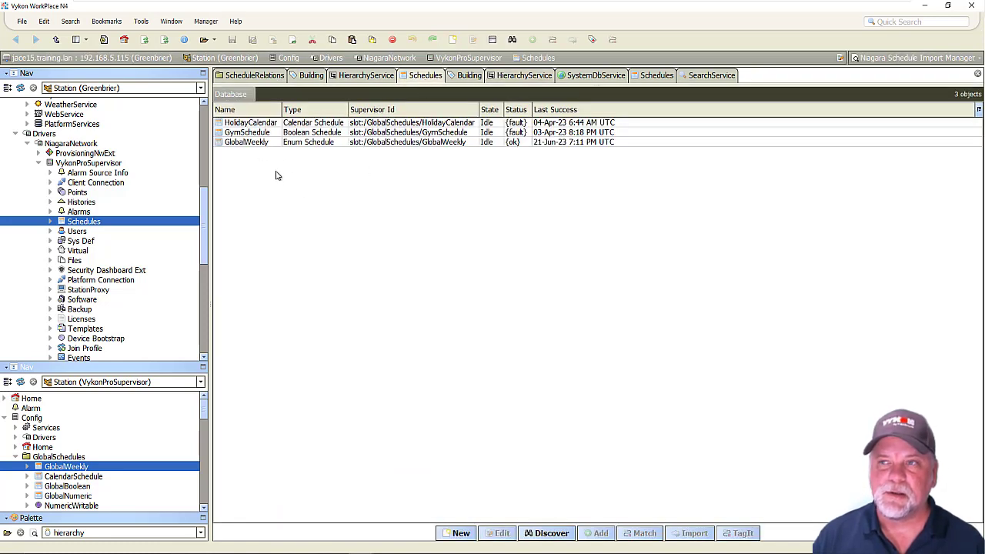
pyautogui.click(253, 143)
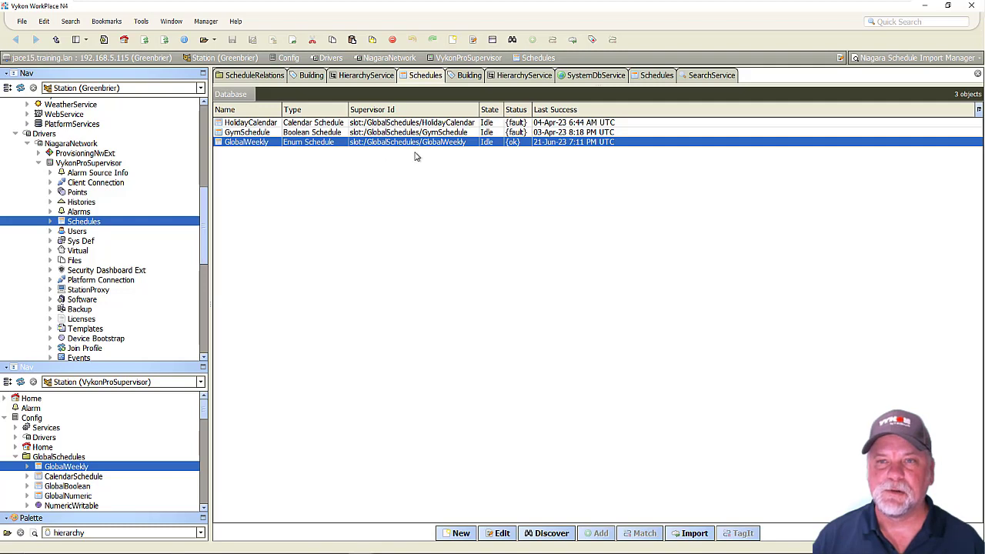
# Step: Collapse GlobalSchedules in the supervisor station and review the schedule exports of Greenbrier under its NiagaraNetwork
pyautogui.moveTo(96, 362); pyautogui.dragTo(97, 274)
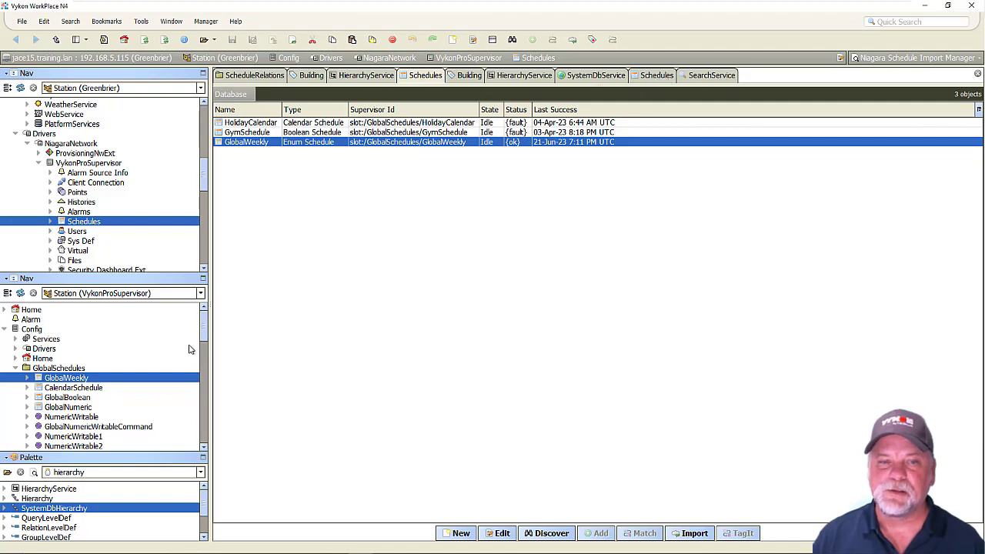
pyautogui.click(16, 368)
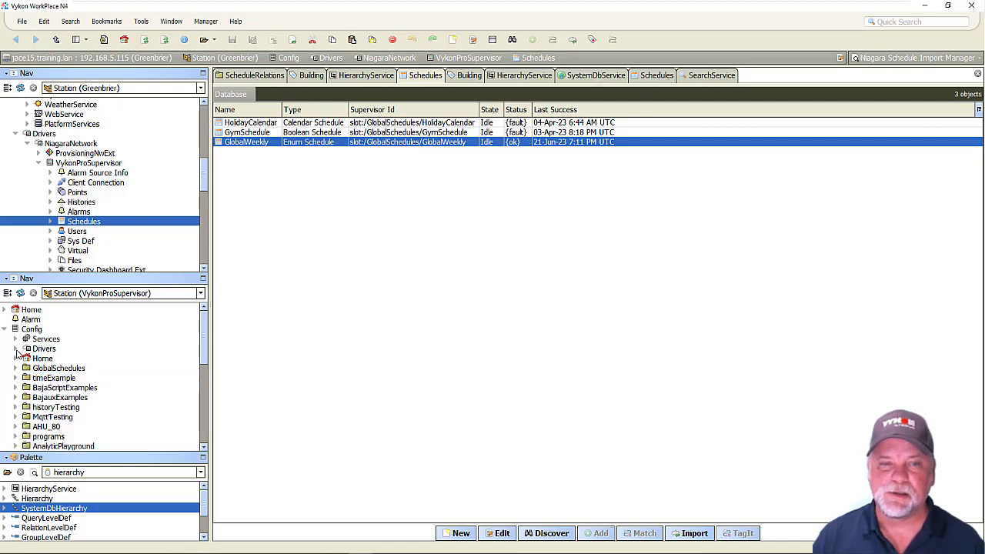
pyautogui.click(16, 350)
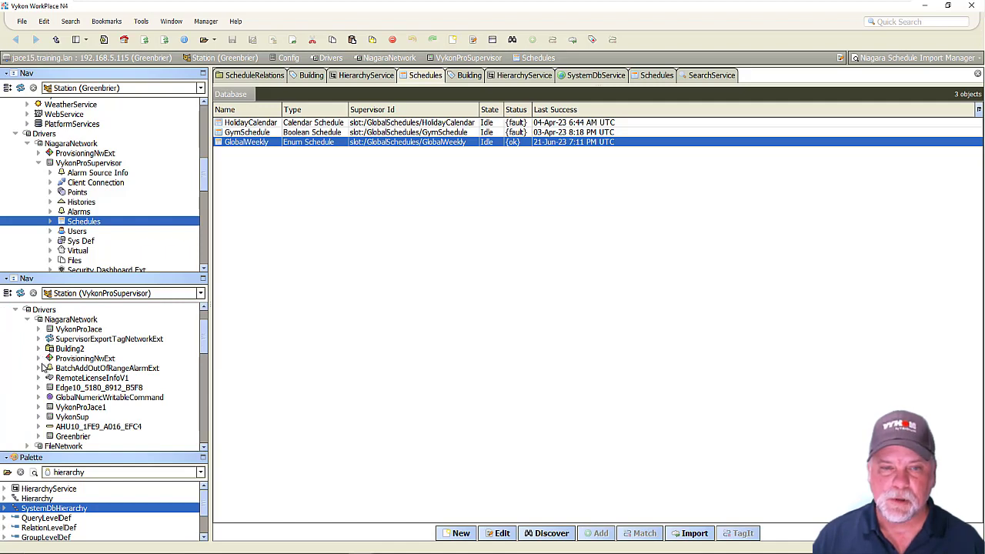
pyautogui.click(38, 436)
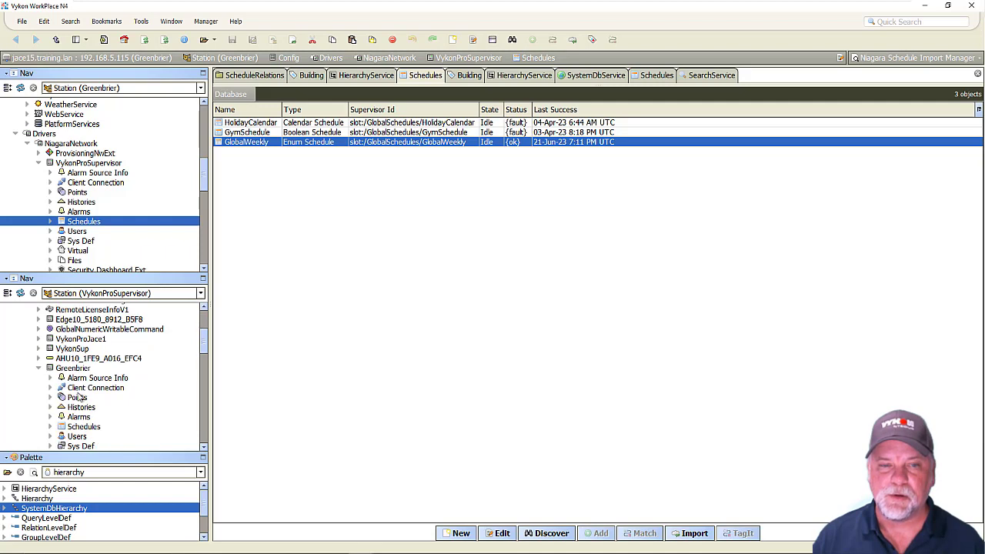
pyautogui.click(83, 427)
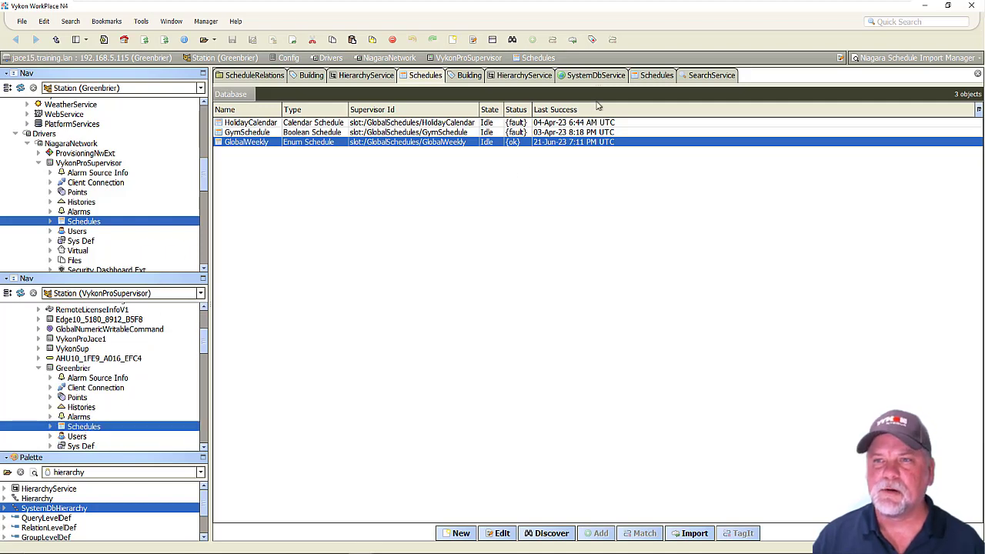
pyautogui.click(658, 76)
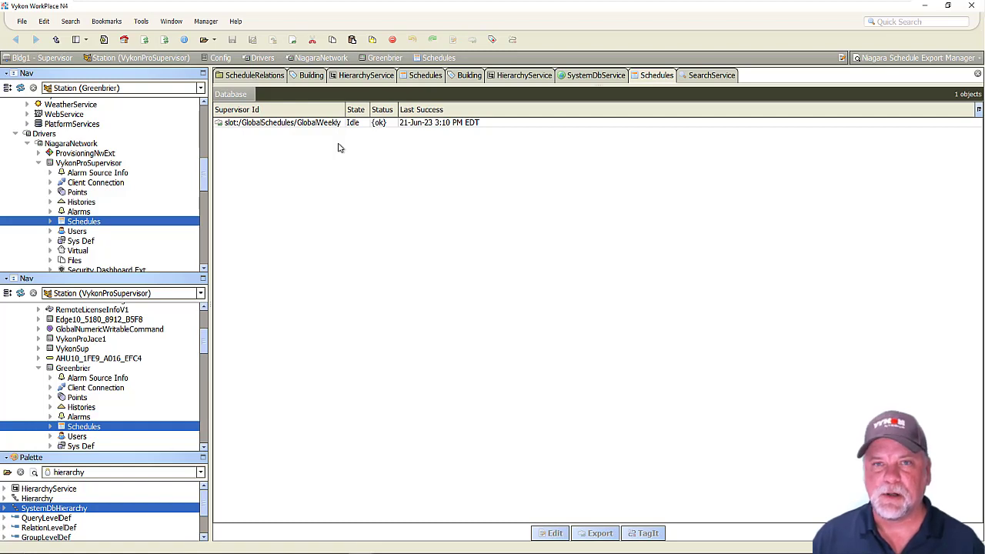
# Step: Add a String tag named schedImport from the tagdictionary palette to the tag definitions of Greenbrier's Building dictionary
pyautogui.click(311, 75)
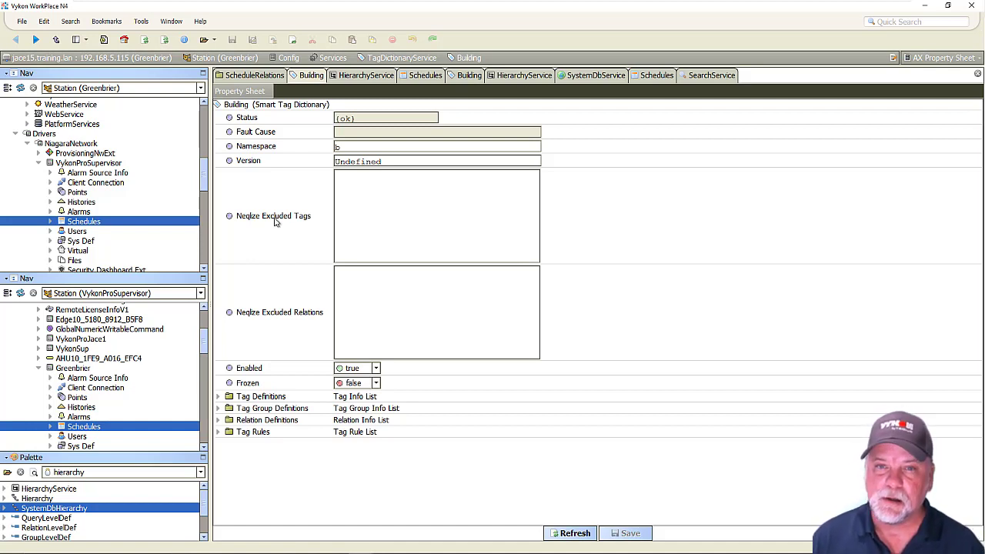
pyautogui.click(219, 396)
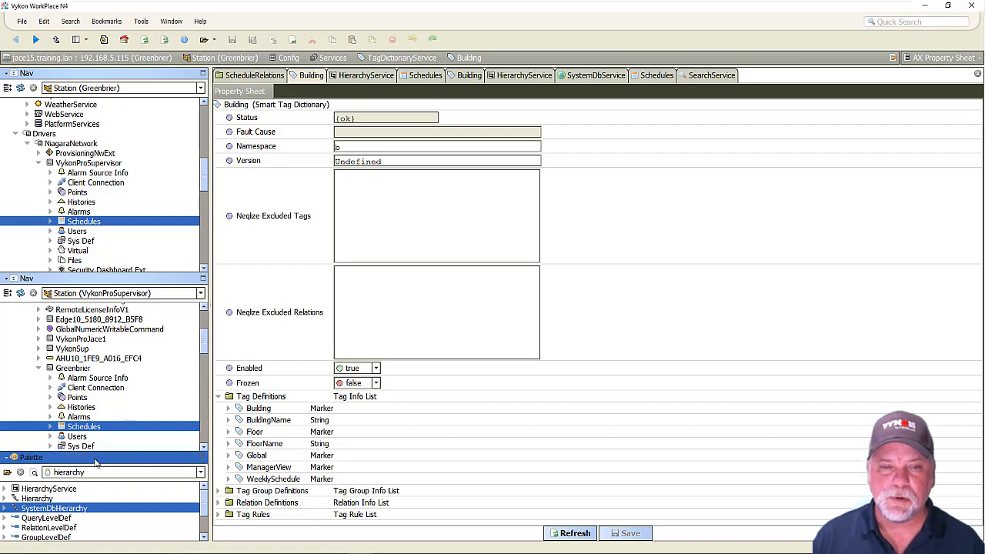
pyautogui.moveTo(95, 460); pyautogui.dragTo(95, 384)
pyautogui.click(92, 396)
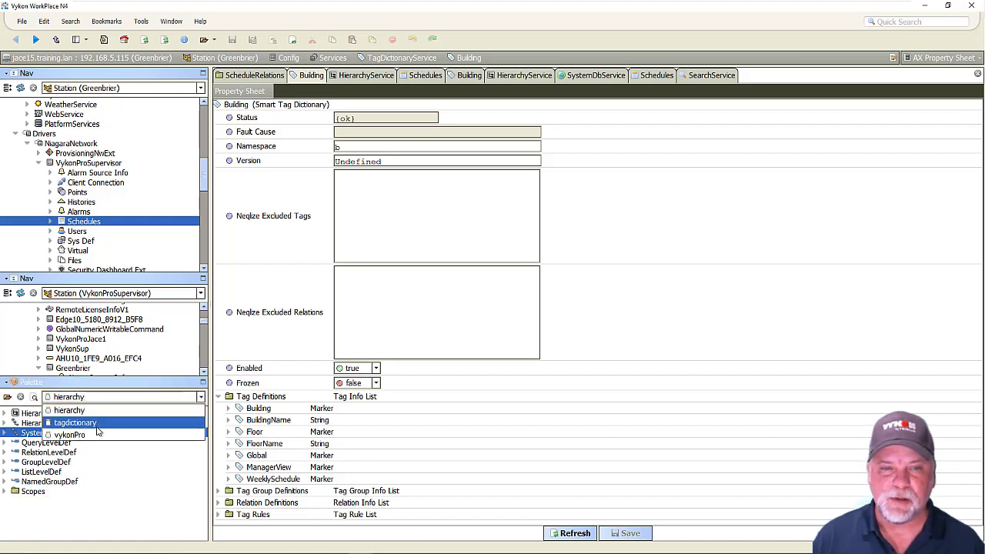
pyautogui.click(75, 423)
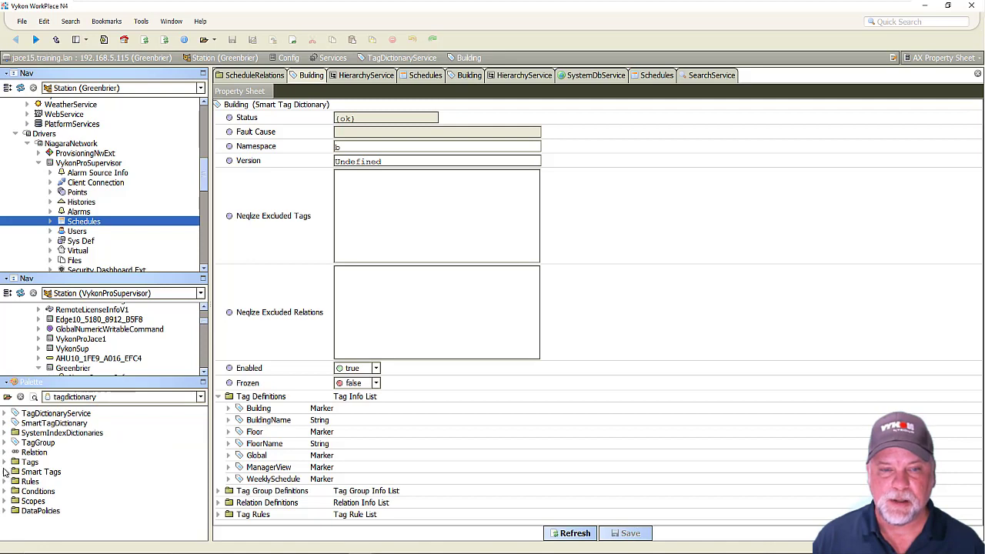
pyautogui.click(6, 462)
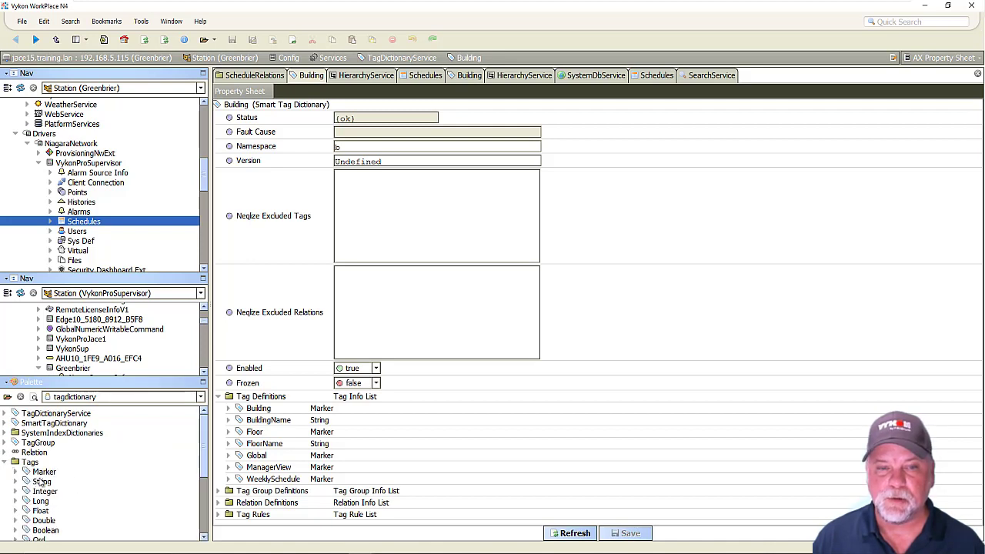
pyautogui.moveTo(42, 483); pyautogui.dragTo(269, 400)
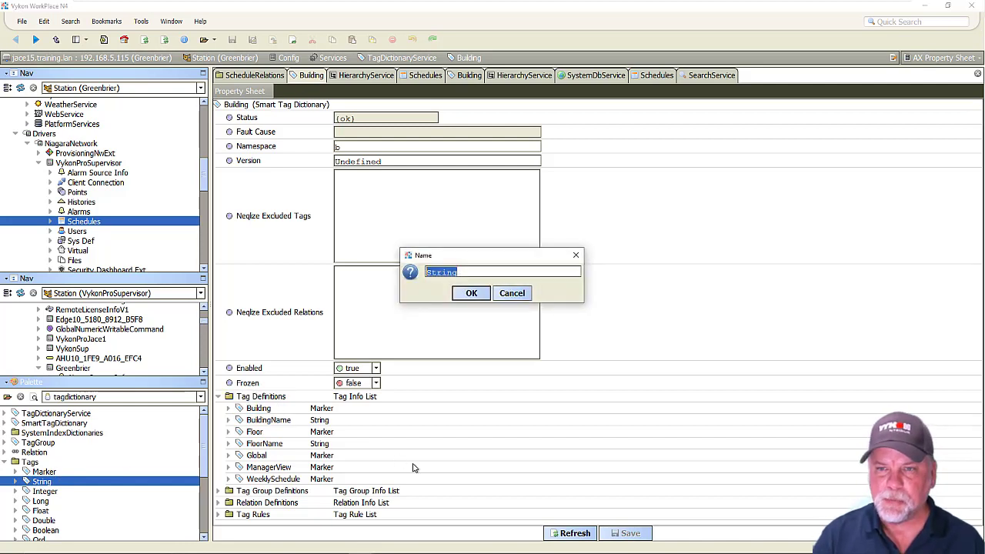
pyautogui.write('sched')
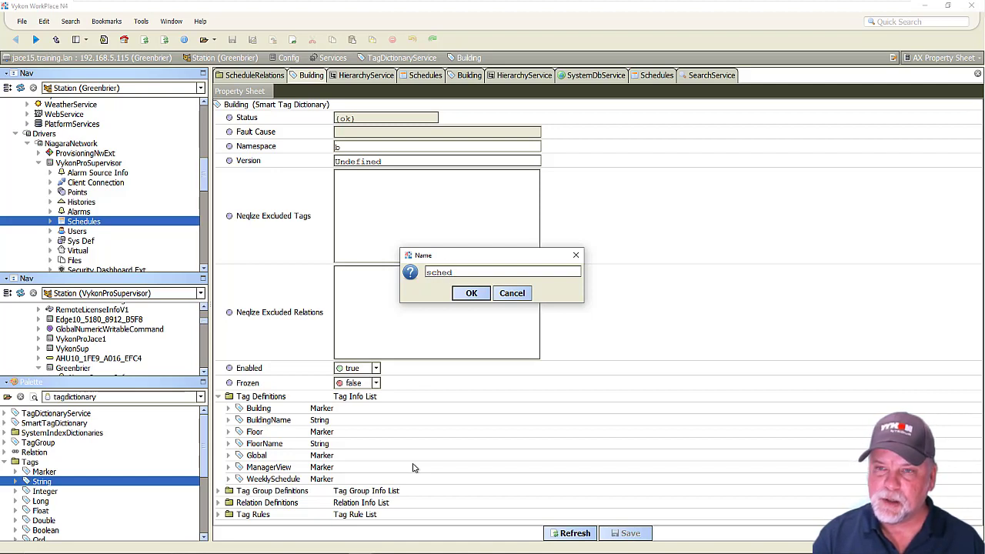
pyautogui.write('Import')
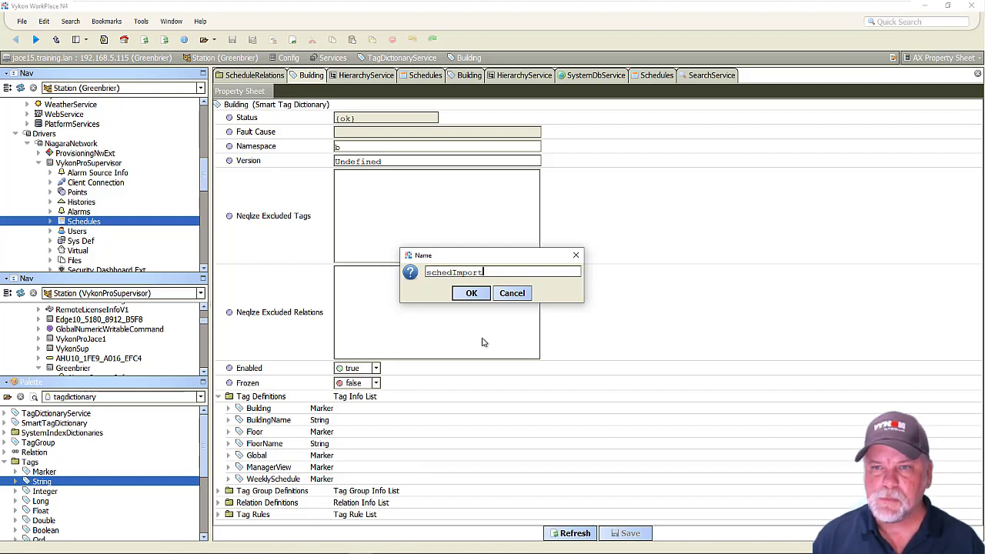
pyautogui.click(472, 293)
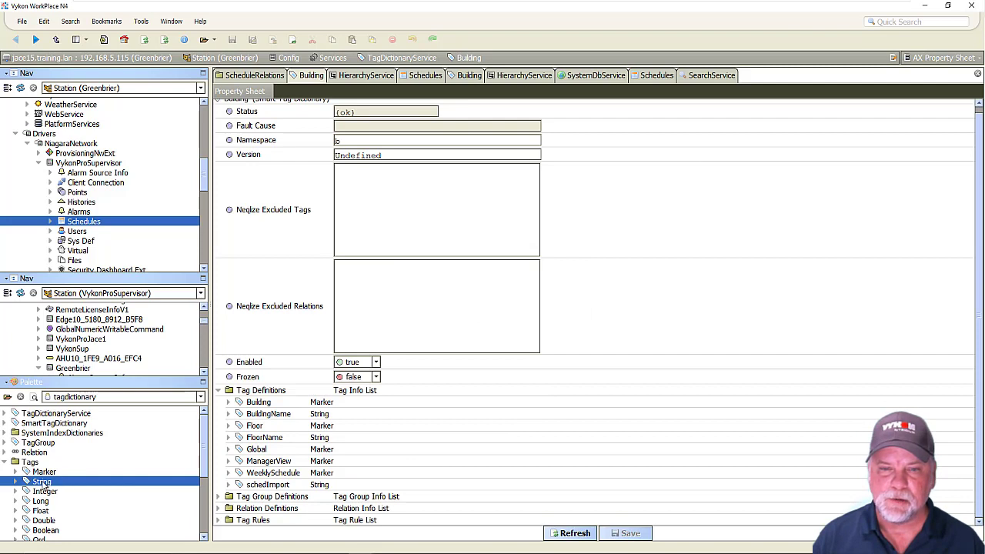
# Step: Add another String tag named schedExport to the Building dictionary's tag definitions, and collapse the definitions list
pyautogui.moveTo(43, 482); pyautogui.dragTo(251, 394)
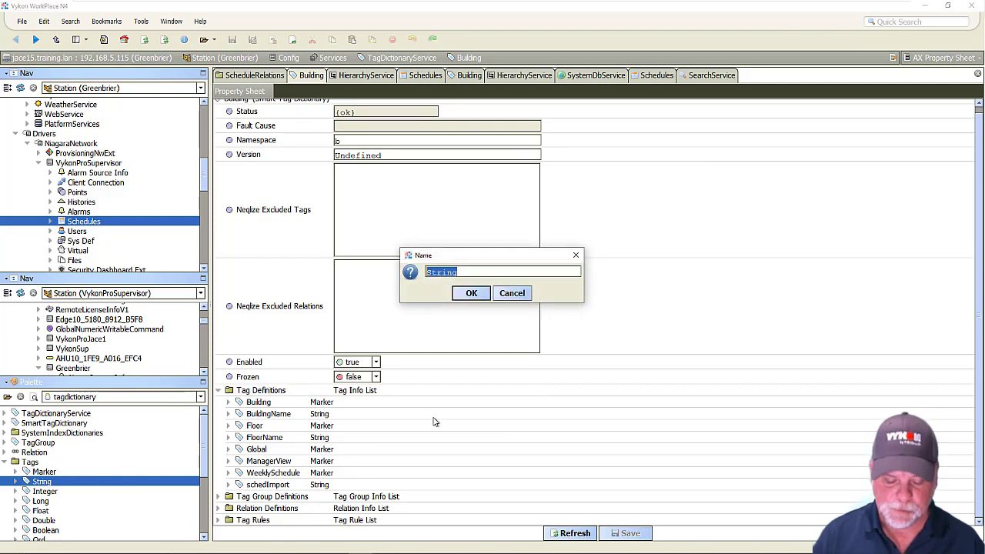
pyautogui.write('schedE')
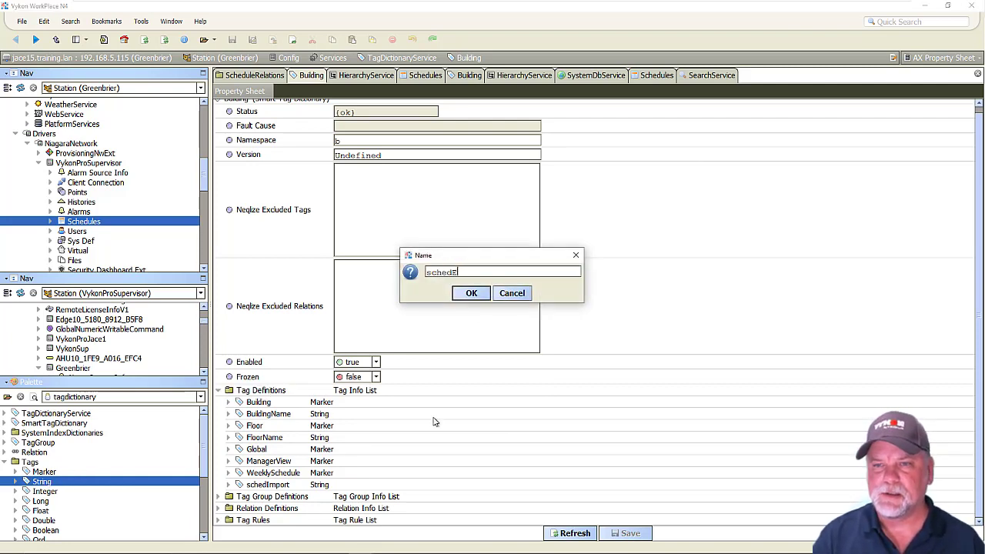
pyautogui.write('xport')
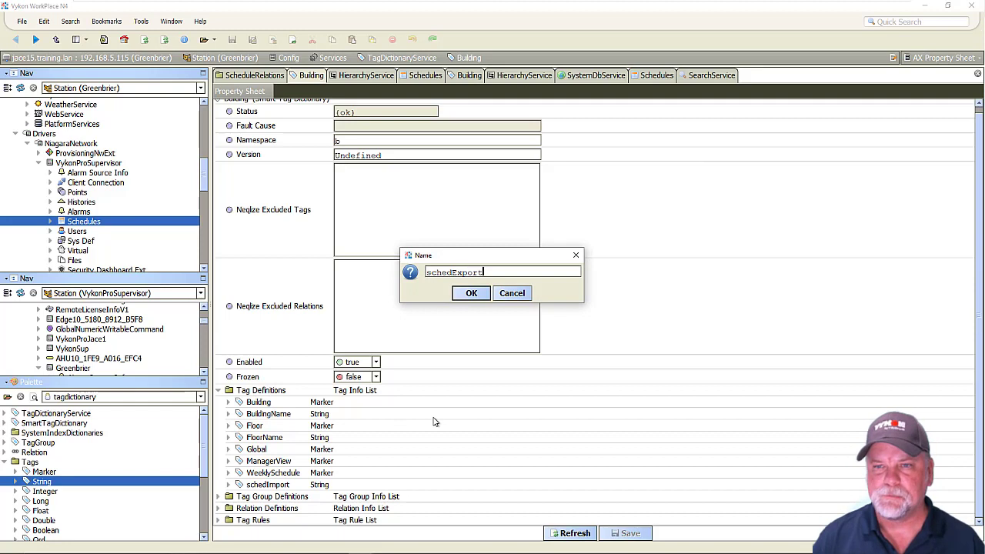
pyautogui.click(476, 294)
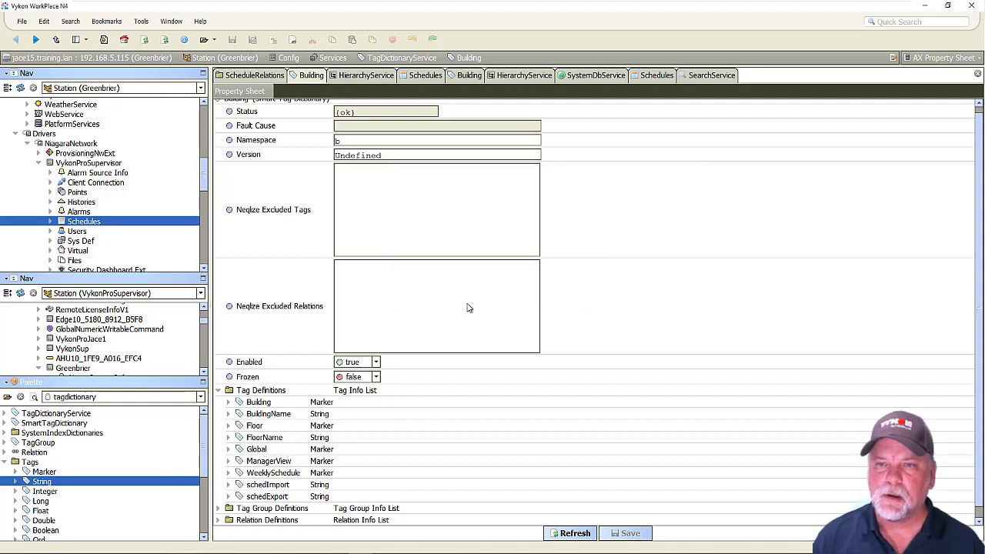
pyautogui.click(219, 392)
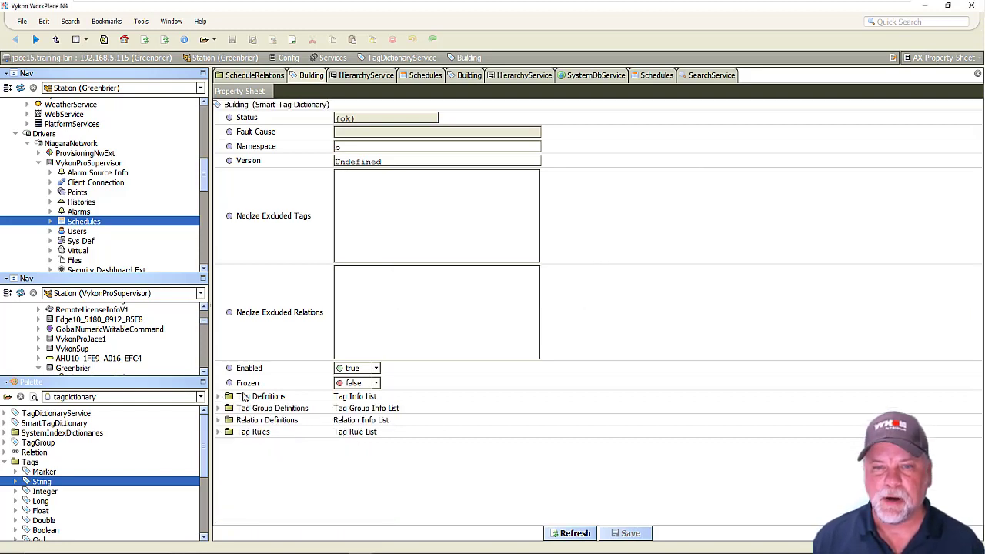
# Step: Review the weeklyScheduleTags rule's condition, tag list and relation list alongside the schedules in Greenbrier's Home folder
pyautogui.click(219, 431)
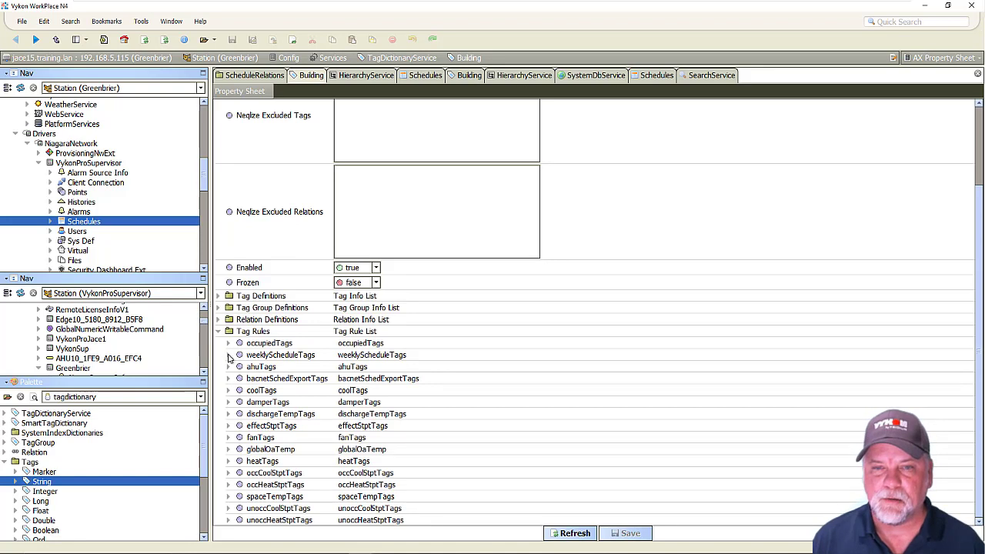
pyautogui.click(228, 355)
pyautogui.click(240, 368)
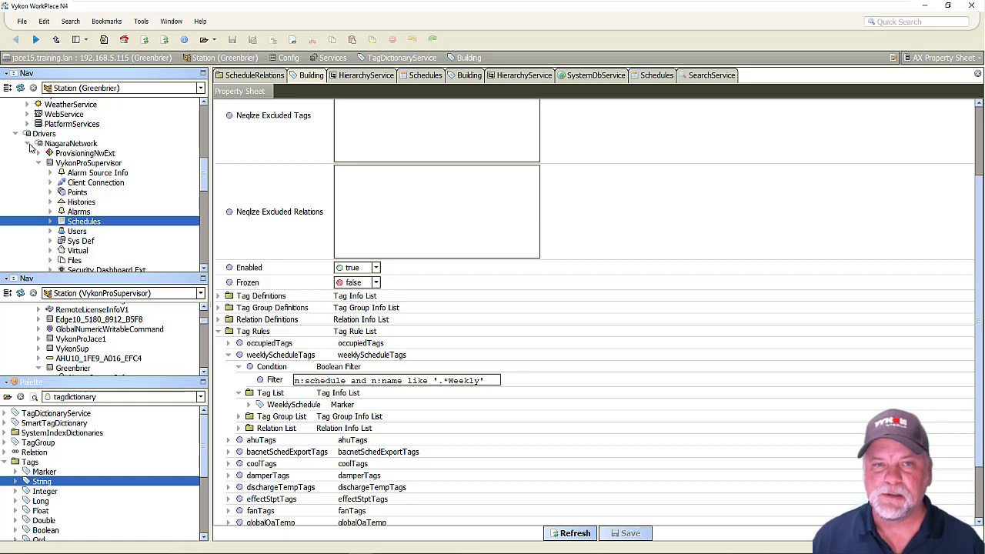
pyautogui.scroll(-7, 31, 148)
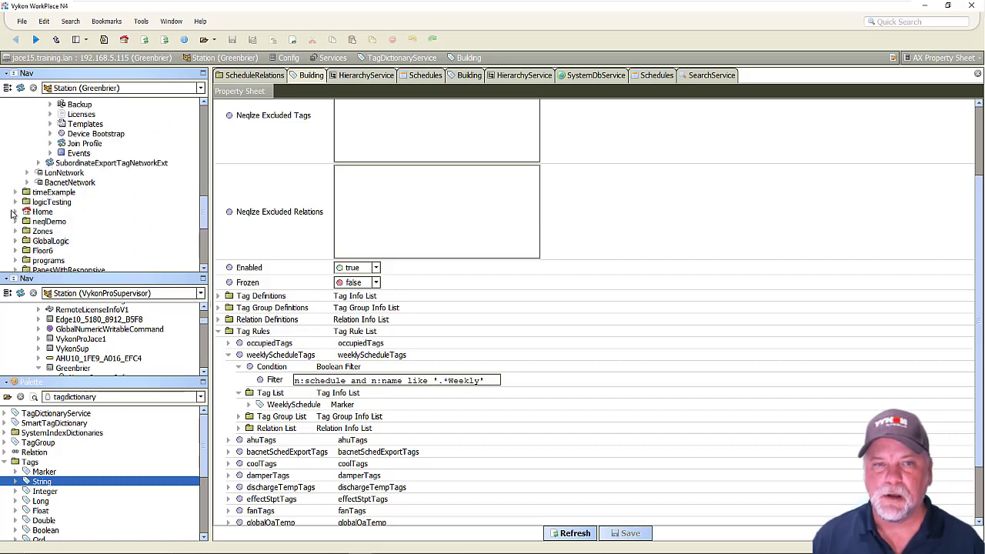
pyautogui.click(16, 213)
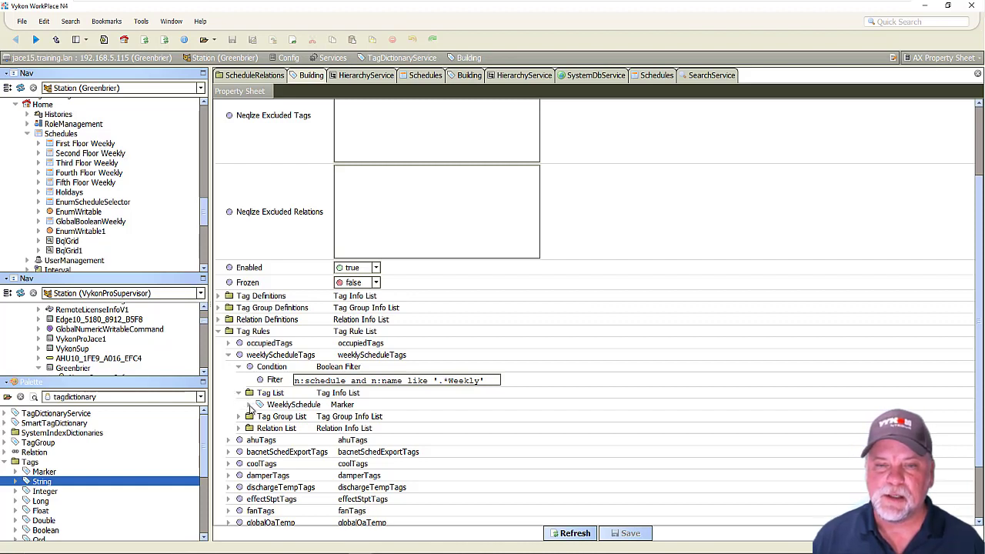
pyautogui.click(239, 429)
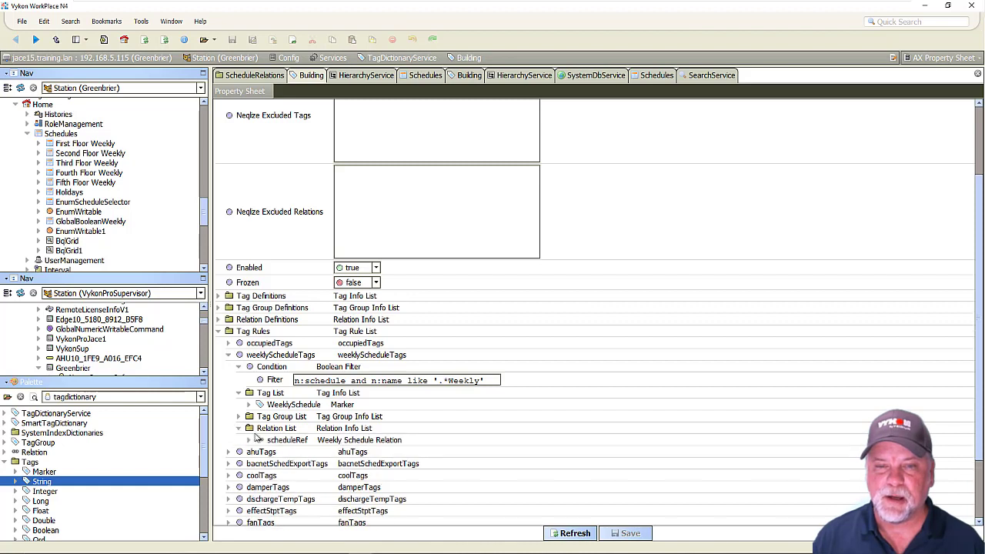
# Step: Add a FormatTag named schedImport from the vykonPro palette to the weeklyScheduleTags rule's tag list and expand its properties
pyautogui.click(73, 399)
pyautogui.click(83, 436)
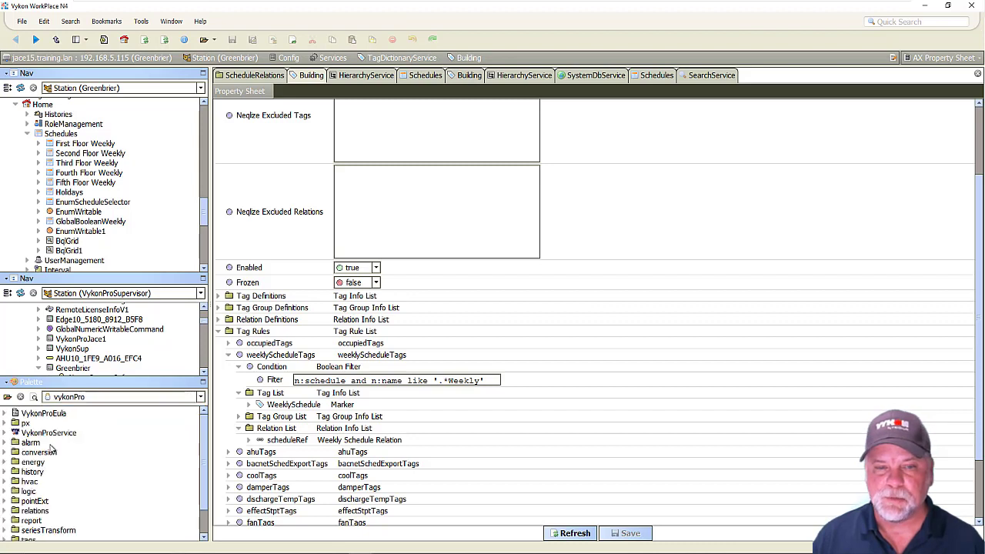
pyautogui.scroll(-1, 16, 511)
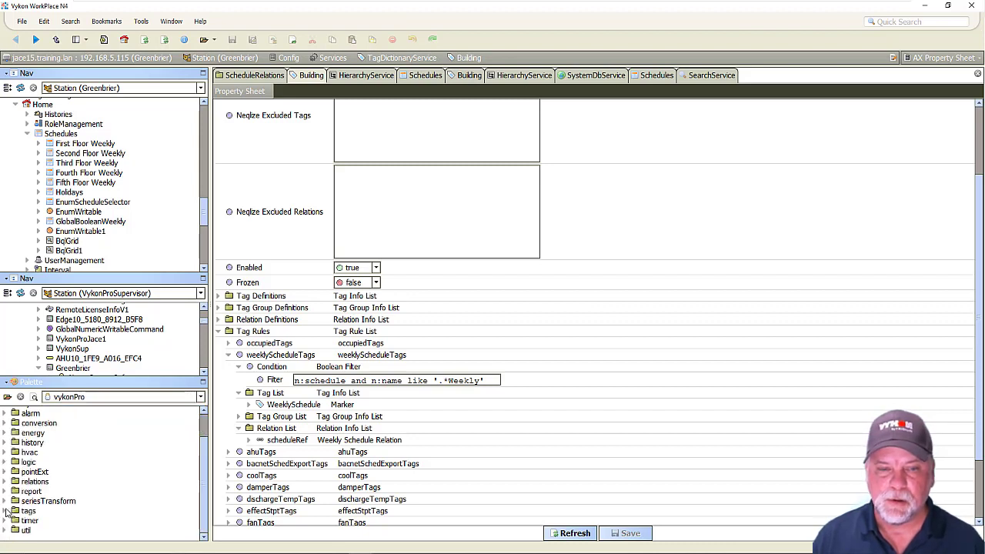
pyautogui.click(6, 511)
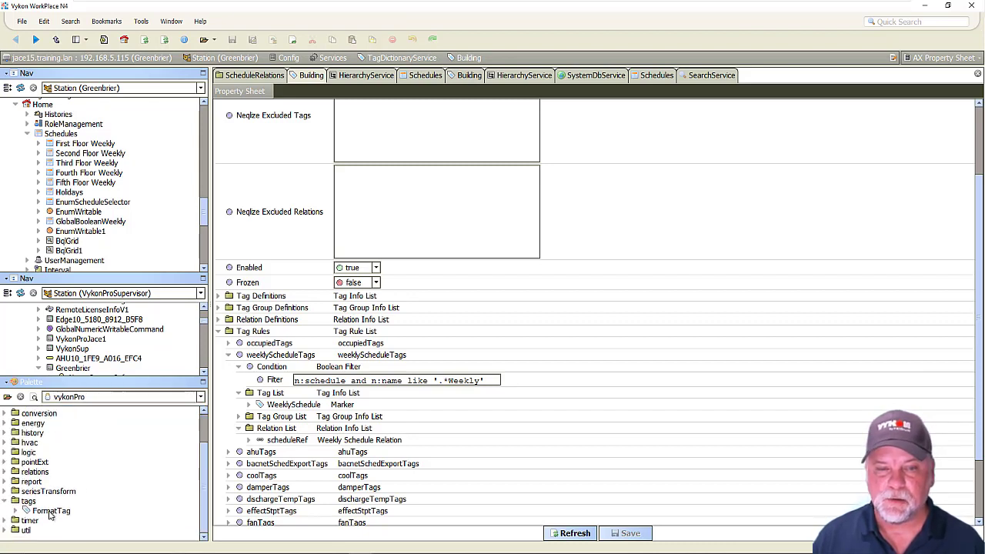
pyautogui.moveTo(50, 514); pyautogui.dragTo(269, 395)
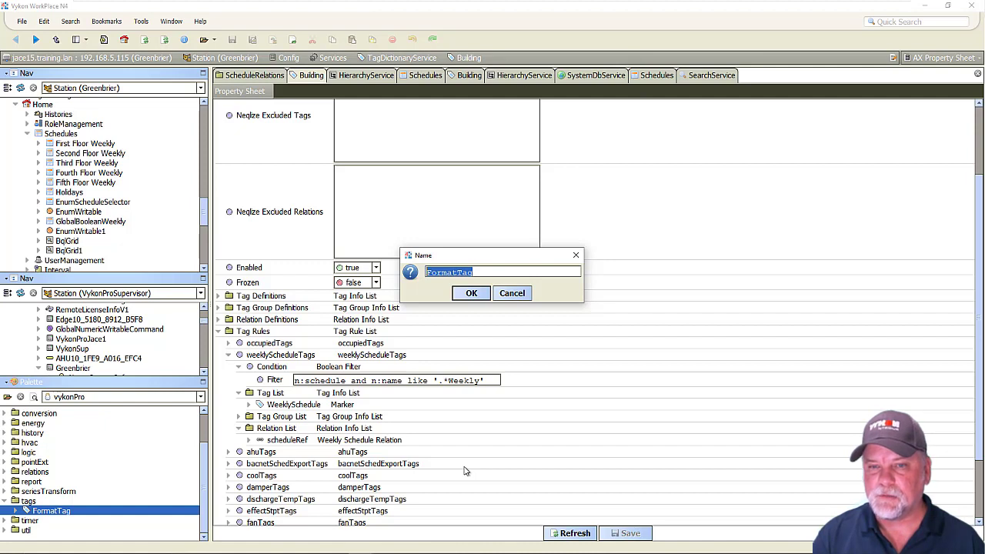
pyautogui.write('sche')
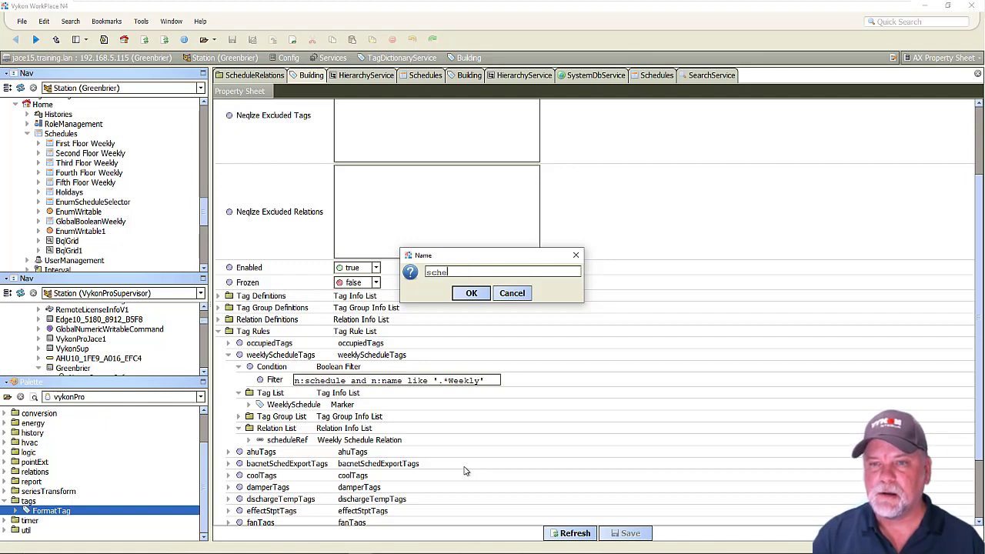
pyautogui.write('dImport')
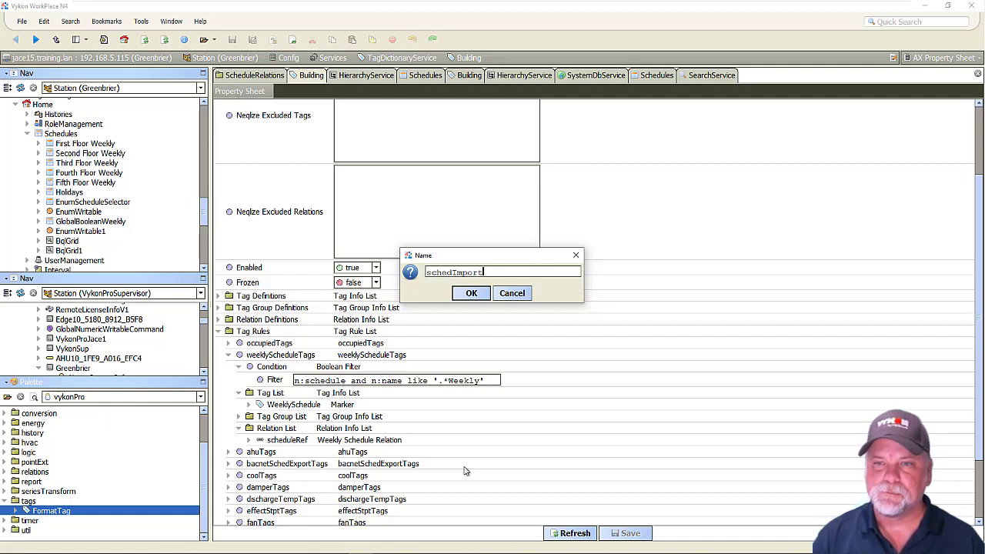
pyautogui.click(472, 294)
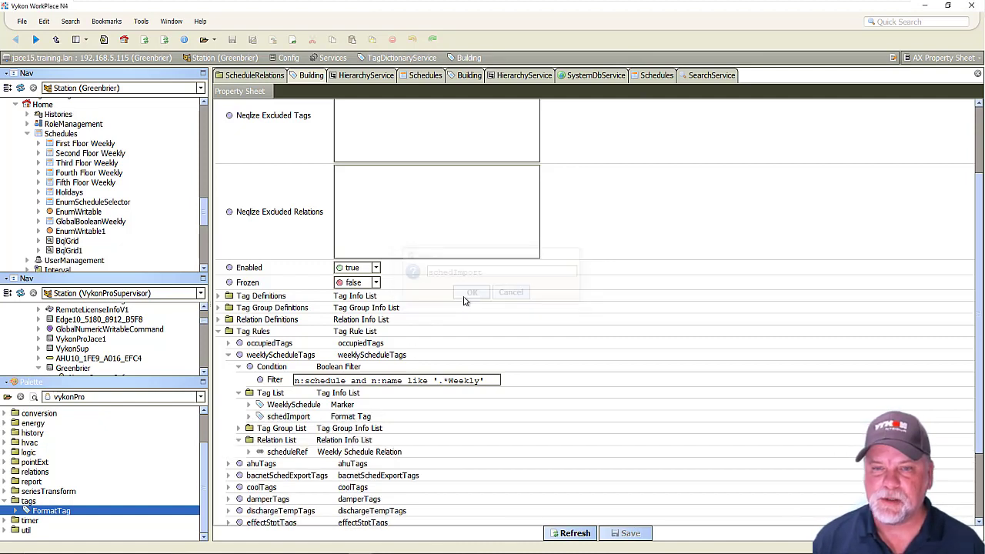
pyautogui.click(249, 416)
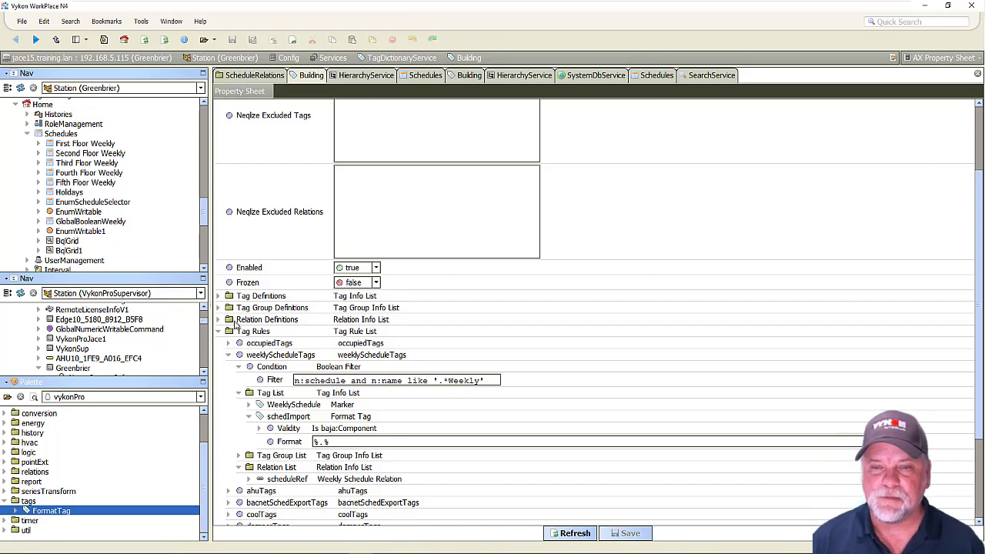
# Step: Examine the imported GlobalWeekly schedule, its ext, and its parent levels up to VykonProSupervisor under Greenbrier's NiagaraNetwork
pyautogui.click(99, 282)
pyautogui.moveTo(99, 281); pyautogui.dragTo(104, 360)
pyautogui.scroll(1, 95, 310)
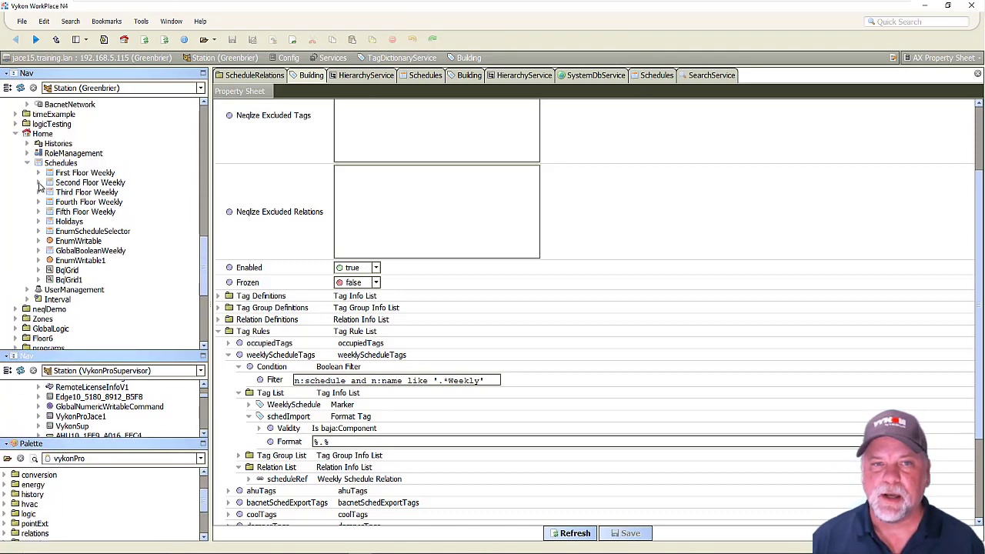
pyautogui.click(29, 164)
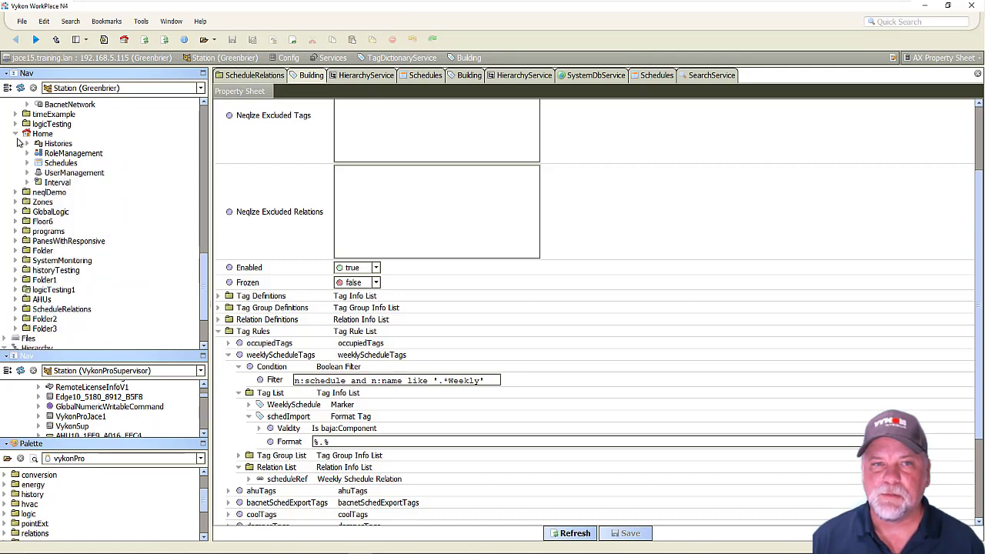
pyautogui.click(17, 134)
pyautogui.scroll(7, 92, 216)
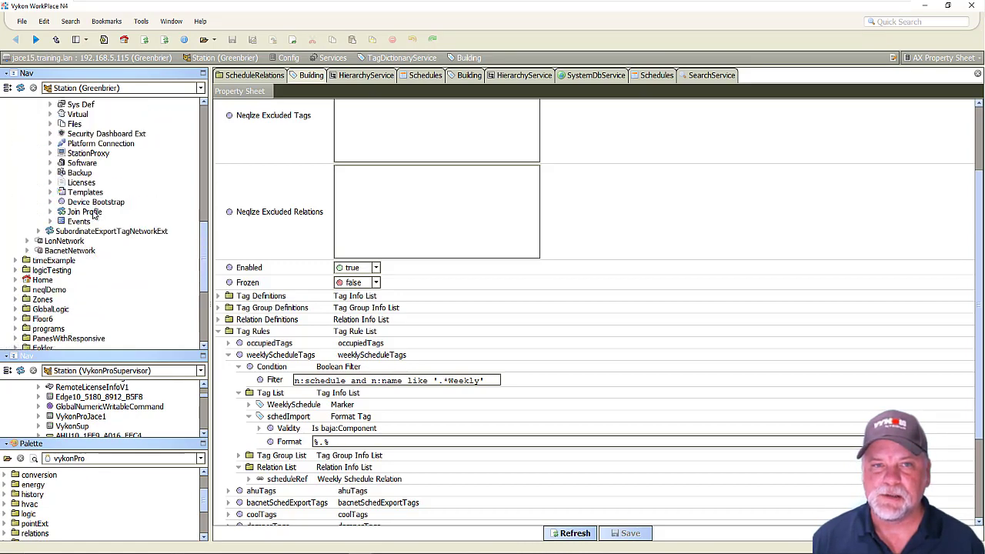
pyautogui.scroll(4, 92, 216)
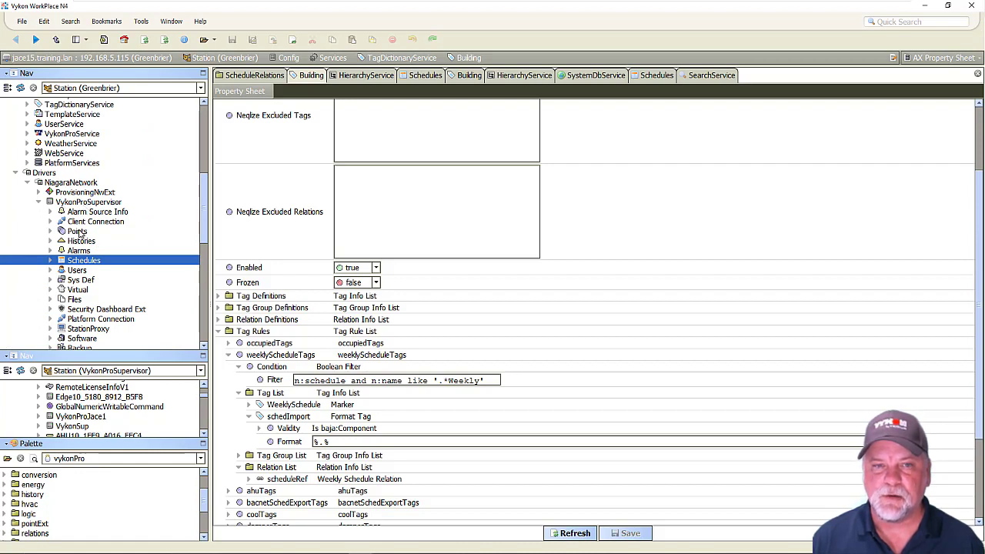
pyautogui.click(51, 262)
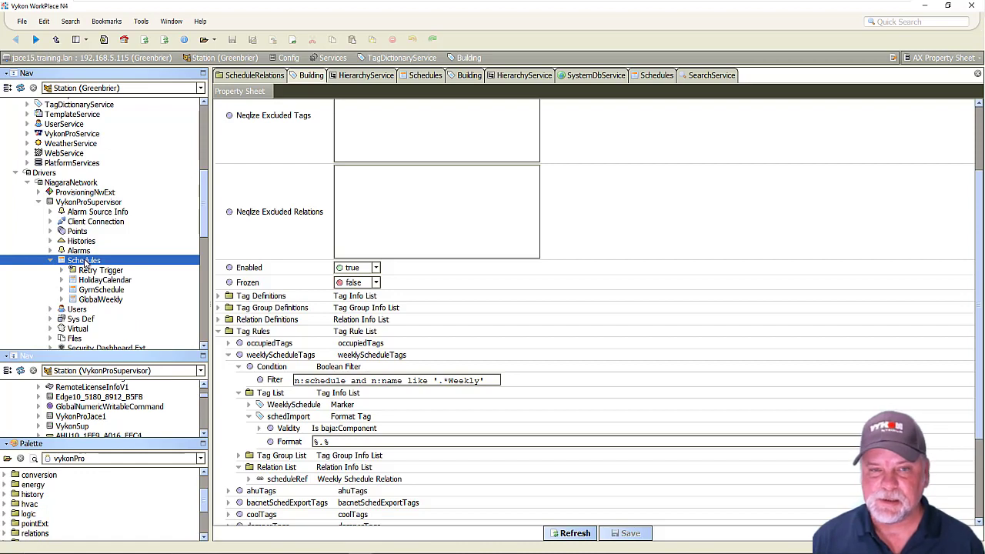
pyautogui.click(95, 301)
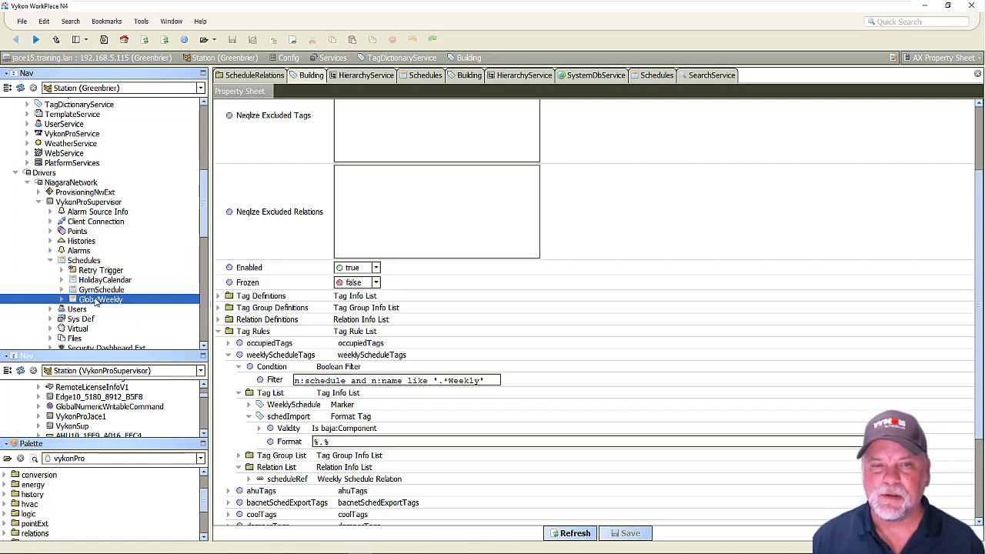
pyautogui.click(62, 299)
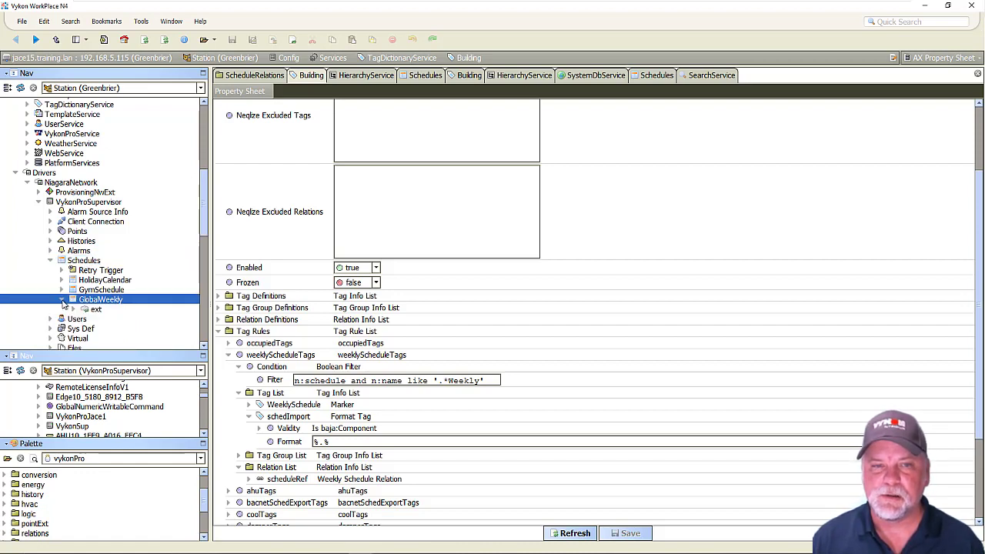
pyautogui.click(94, 310)
pyautogui.click(102, 300)
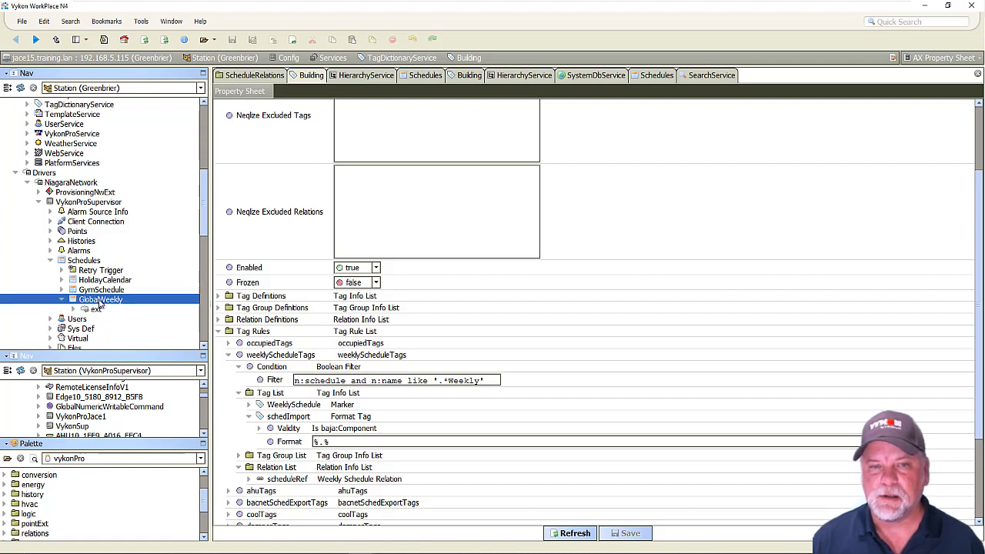
pyautogui.click(85, 263)
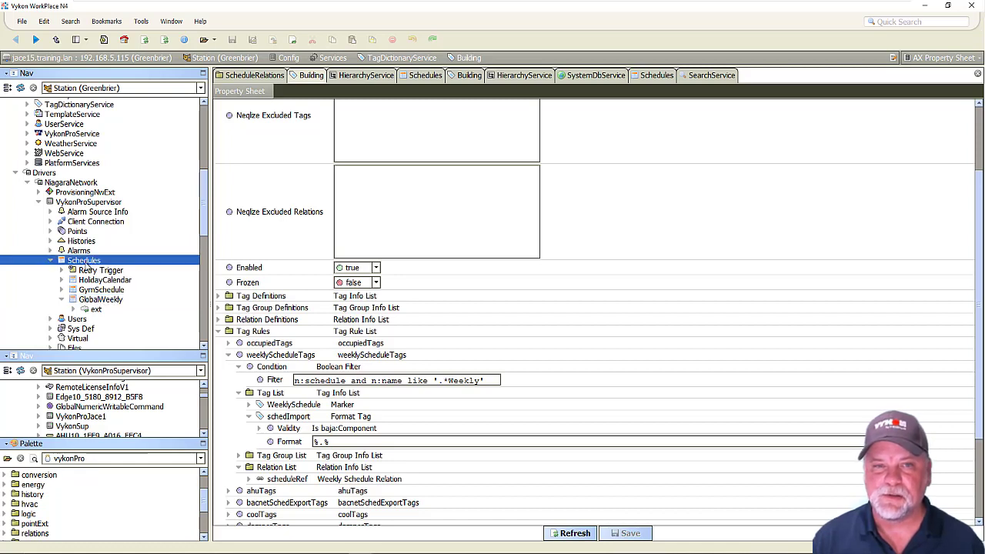
pyautogui.click(72, 203)
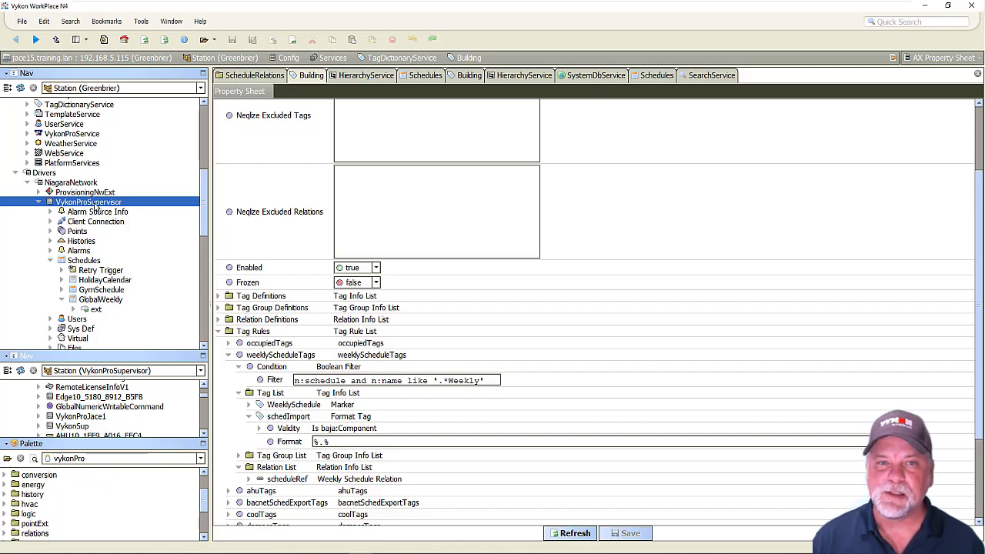
# Step: Start the schedImport tag's format with %parent.parent.name%| followed by an opening % for a second expression
pyautogui.moveTo(319, 445); pyautogui.dragTo(324, 444)
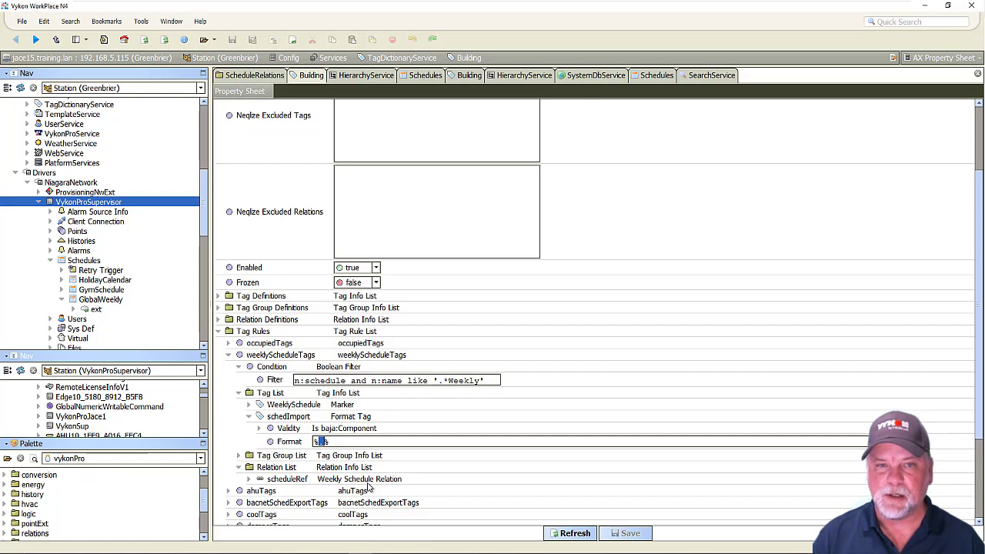
pyautogui.write('parent.parent')
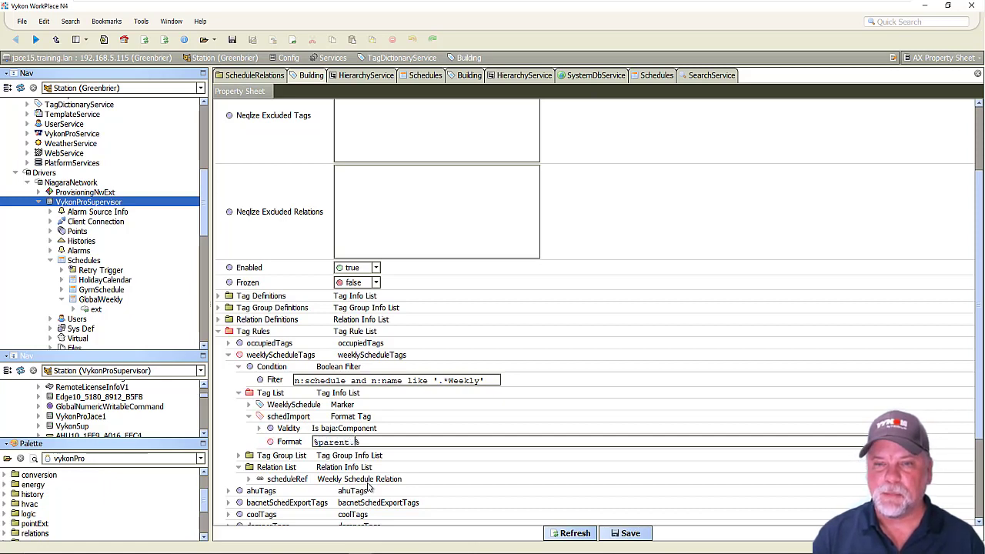
pyautogui.write('.name')
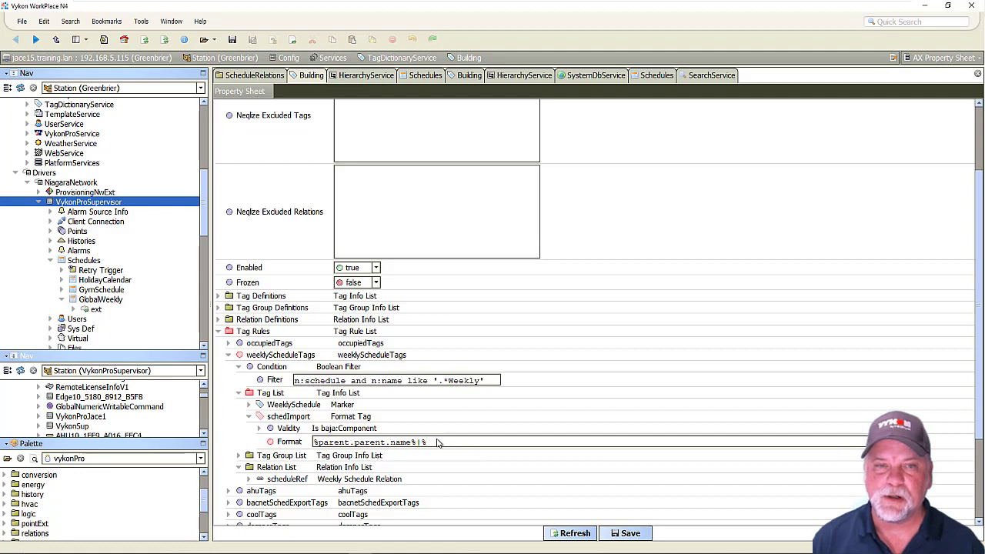
# Step: Show the imported GlobalWeekly schedule in the AX Property Sheet and examine the Supervisor Id of its import ext
pyautogui.click(101, 302)
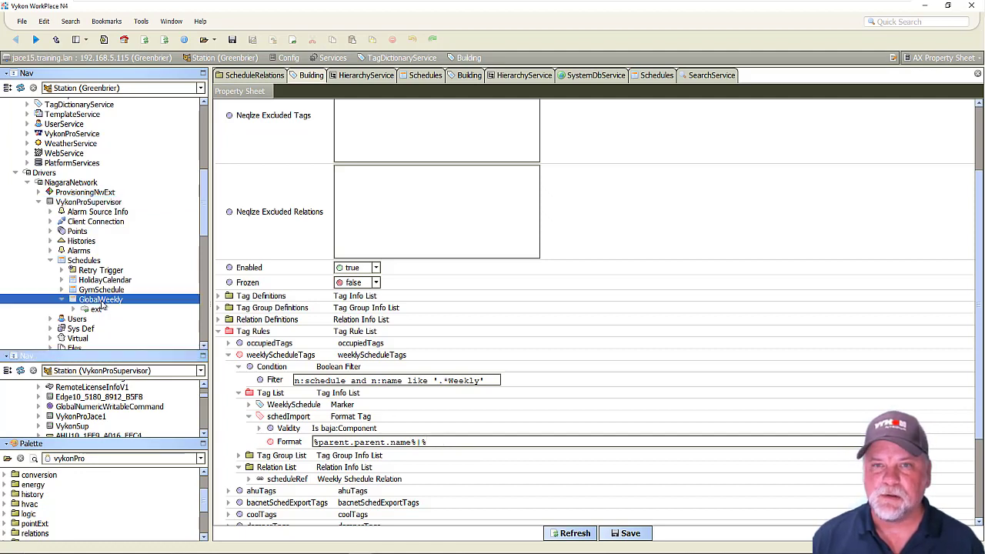
pyautogui.click(426, 76)
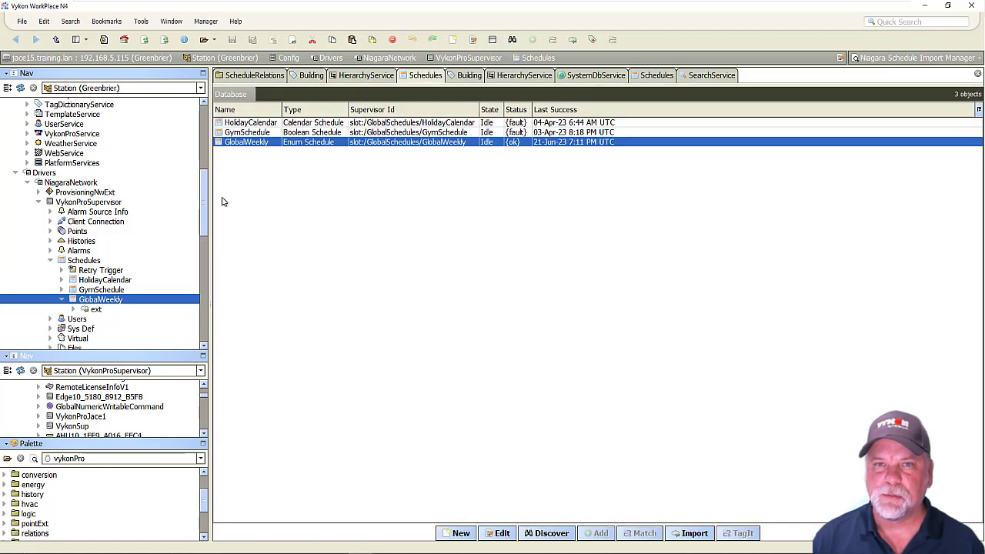
pyautogui.rightClick(248, 144)
pyautogui.moveTo(304, 149)
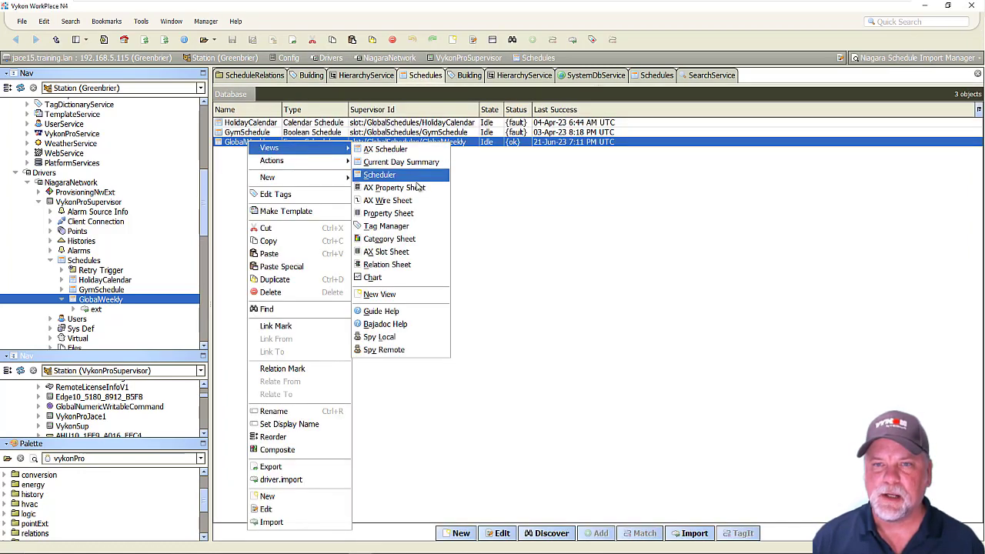
pyautogui.click(393, 187)
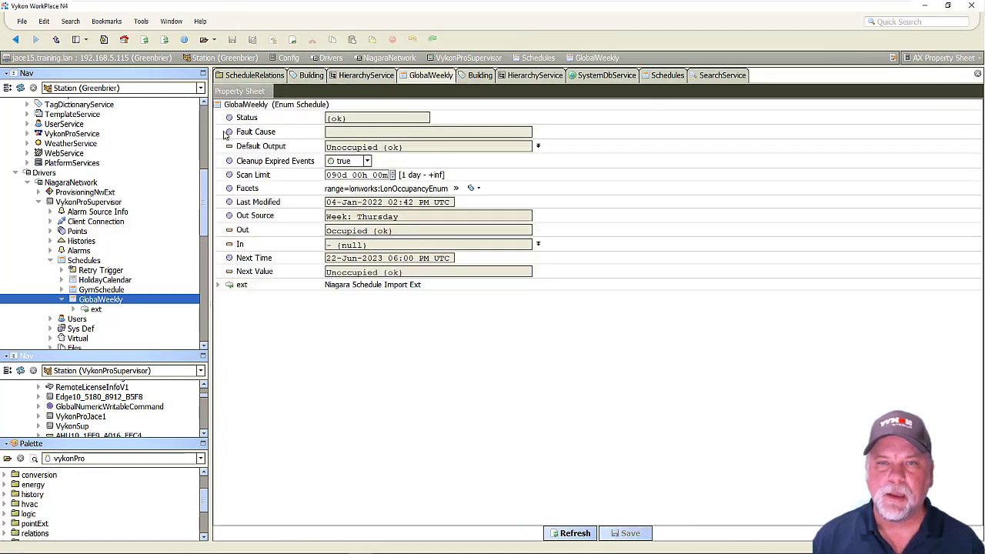
pyautogui.click(218, 285)
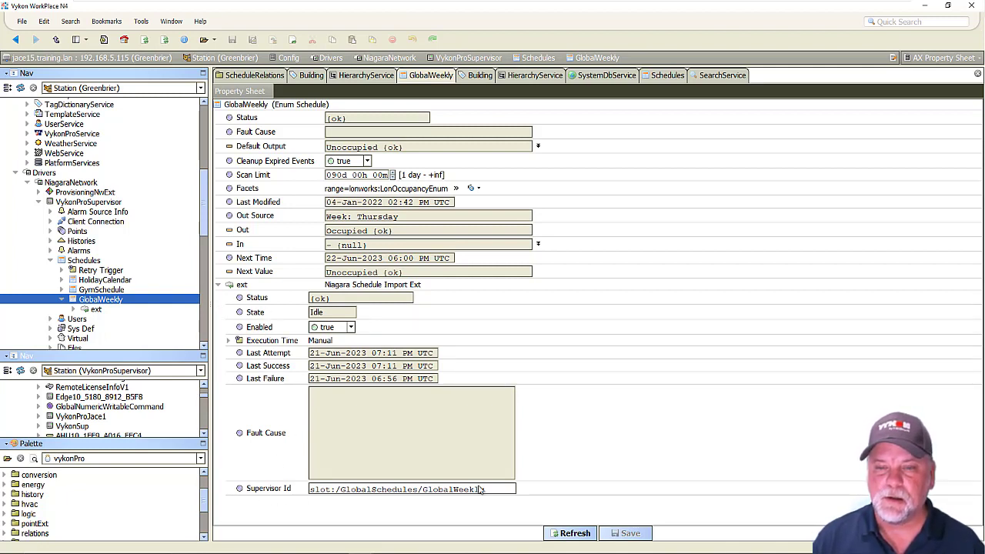
pyautogui.moveTo(499, 493); pyautogui.dragTo(292, 502)
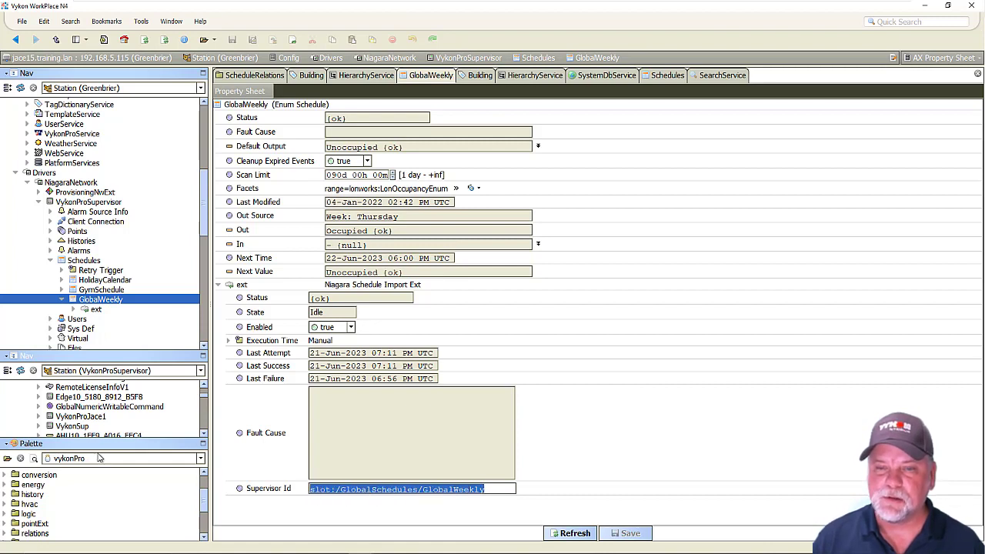
# Step: Append ext.supervisorId to the schedImport format in the Building dictionary and review the local schedules in Greenbrier's Home folder
pyautogui.click(309, 75)
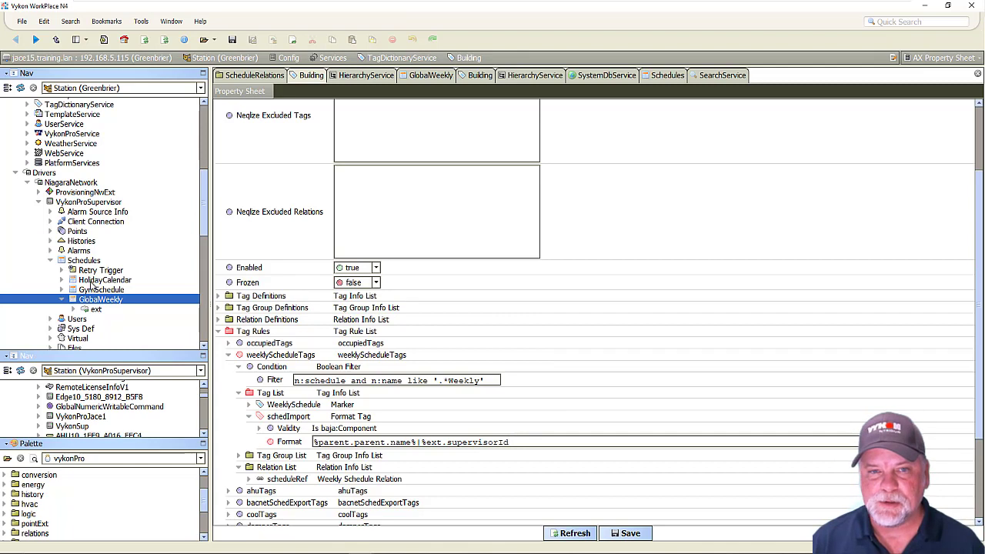
pyautogui.scroll(-1, 103, 257)
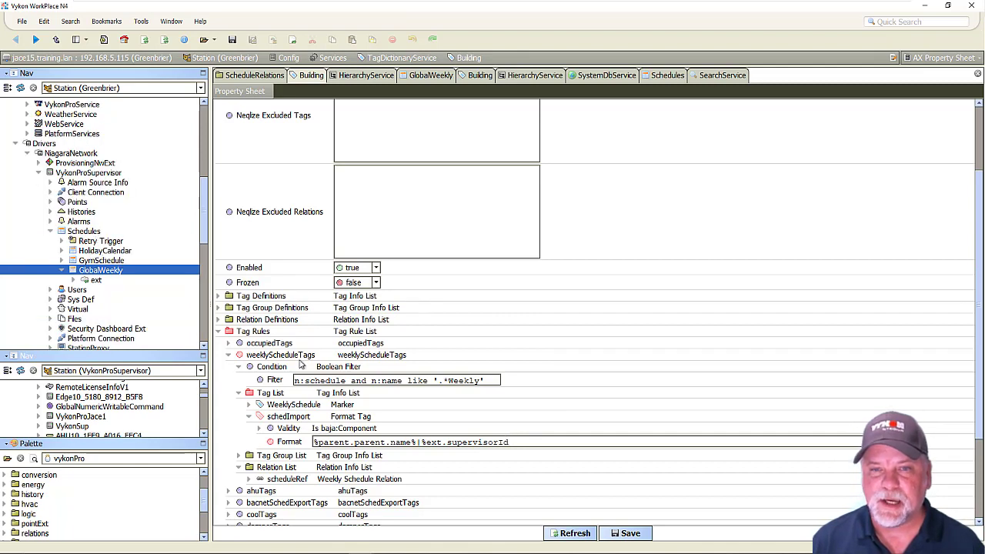
pyautogui.scroll(-7, 21, 277)
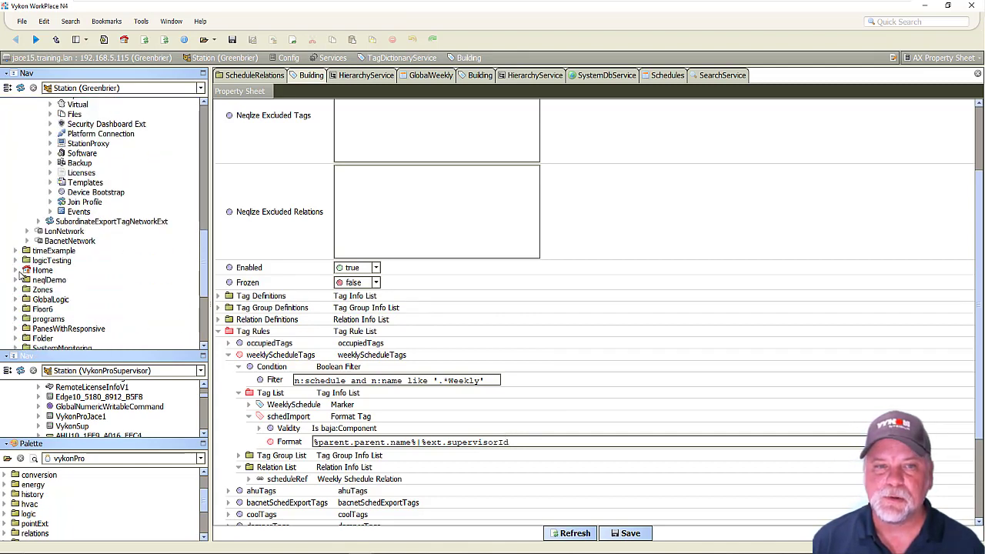
pyautogui.click(16, 271)
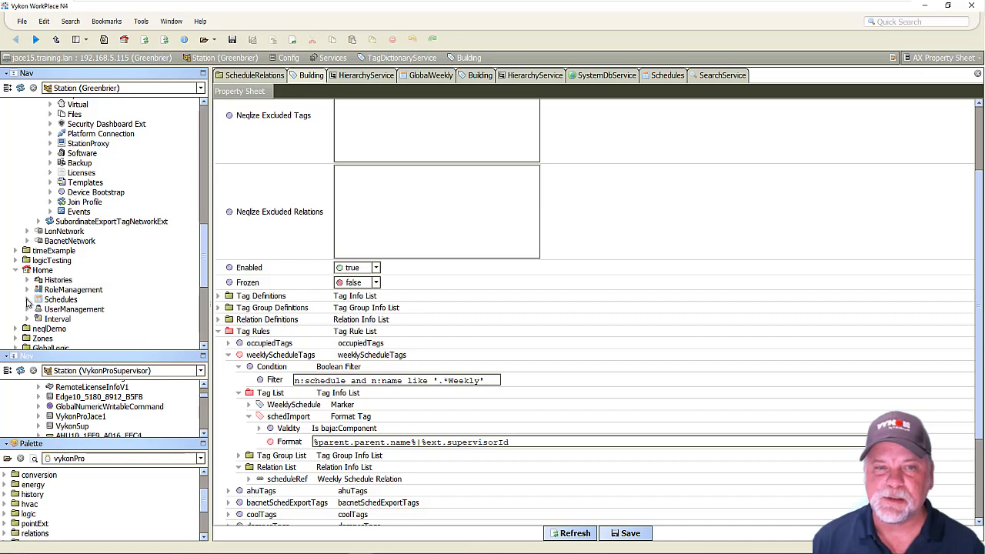
pyautogui.click(28, 300)
pyautogui.scroll(-4, 75, 301)
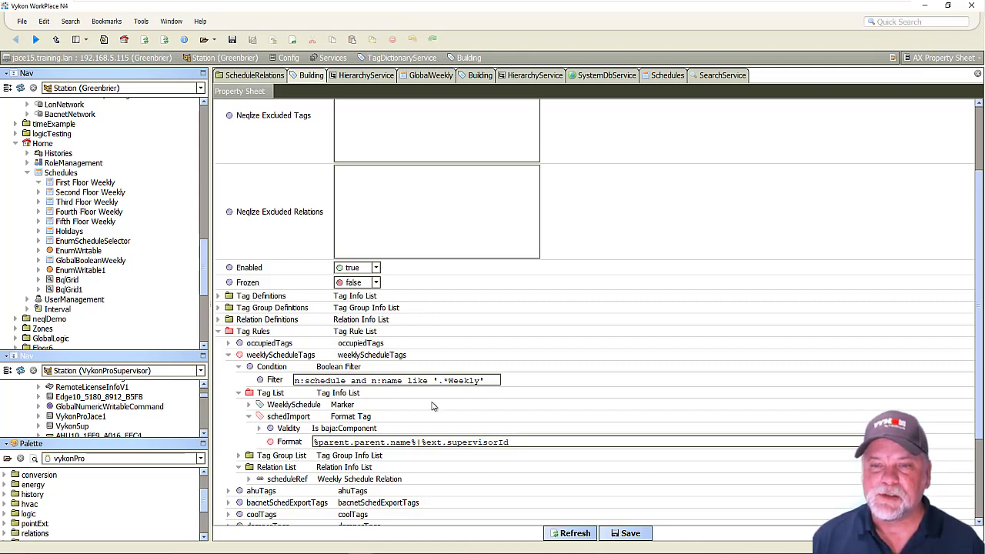
# Step: Complete the schedImport format as %parent.parent.name%|%ext.supervisorId?lexicon(bajaui:dialog.skip)% and save the Building dictionary
pyautogui.click(508, 444)
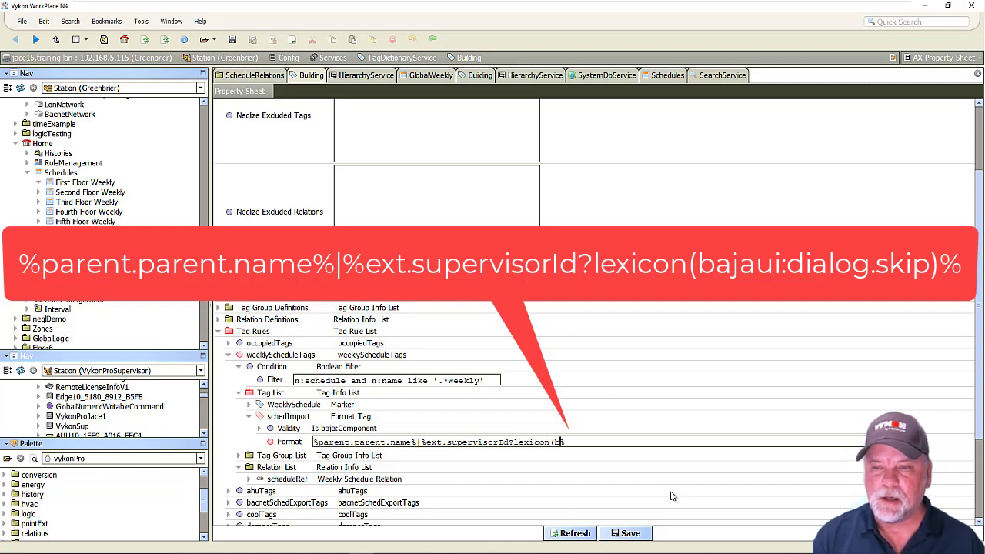
pyautogui.write('jaui:')
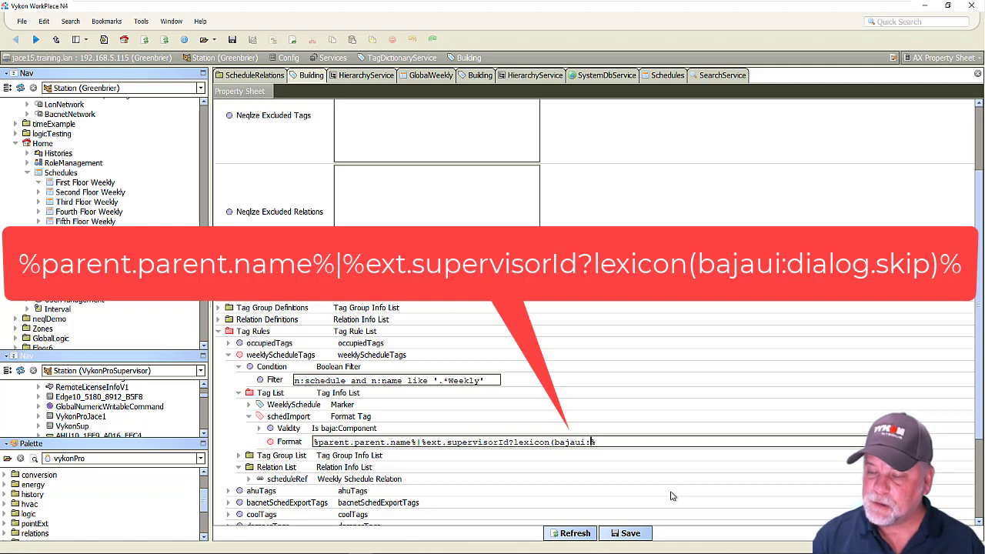
pyautogui.write('dialog.s')
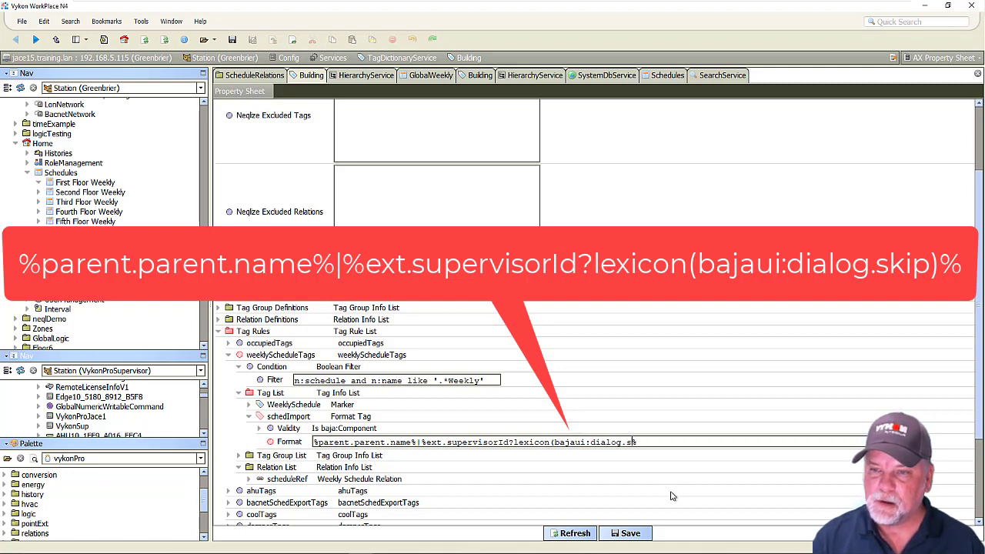
pyautogui.write('kip')
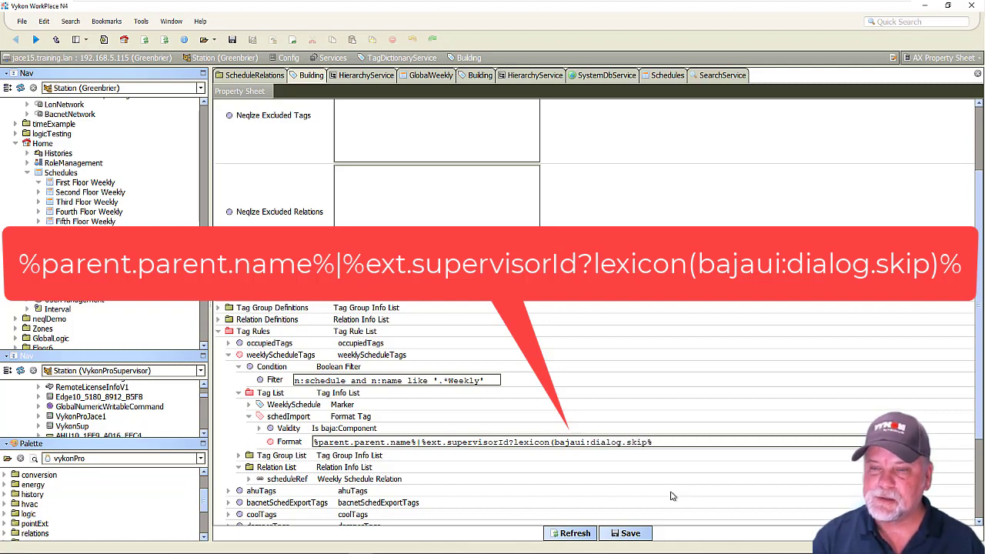
pyautogui.write(')')
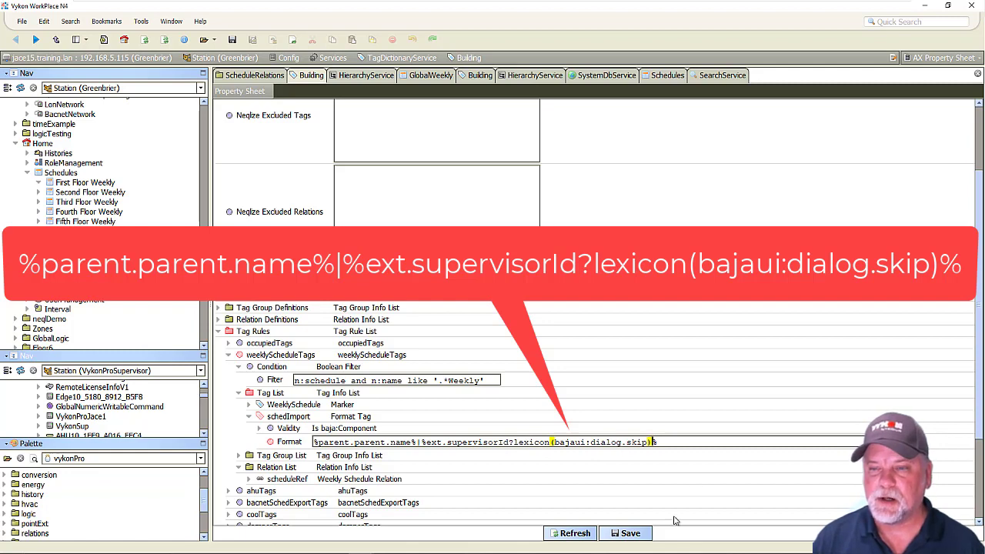
pyautogui.click(647, 531)
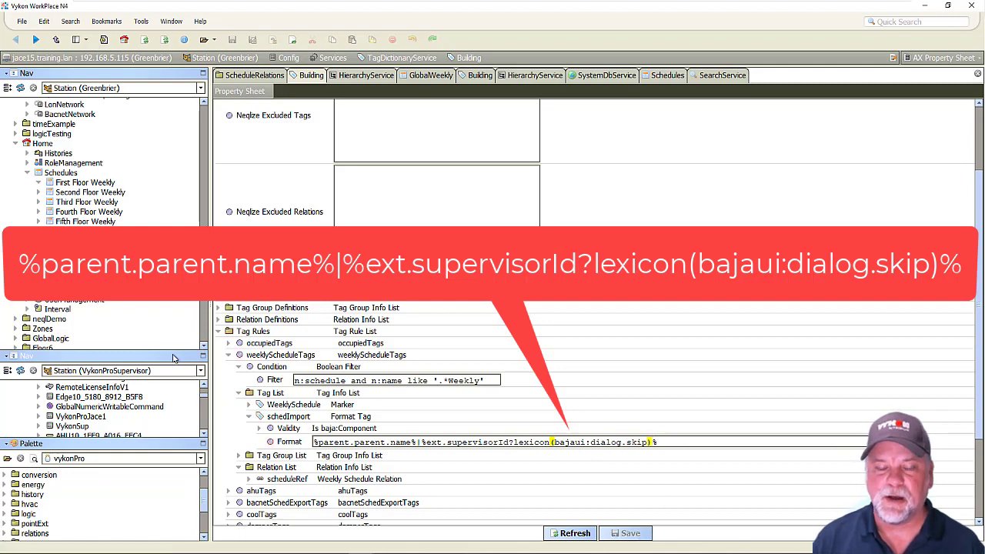
# Step: Examine the implied b:schedImport tag on Greenbrier's imported GlobalWeekly schedule and compare its parts with the format, then close the tag editor
pyautogui.scroll(4, 89, 269)
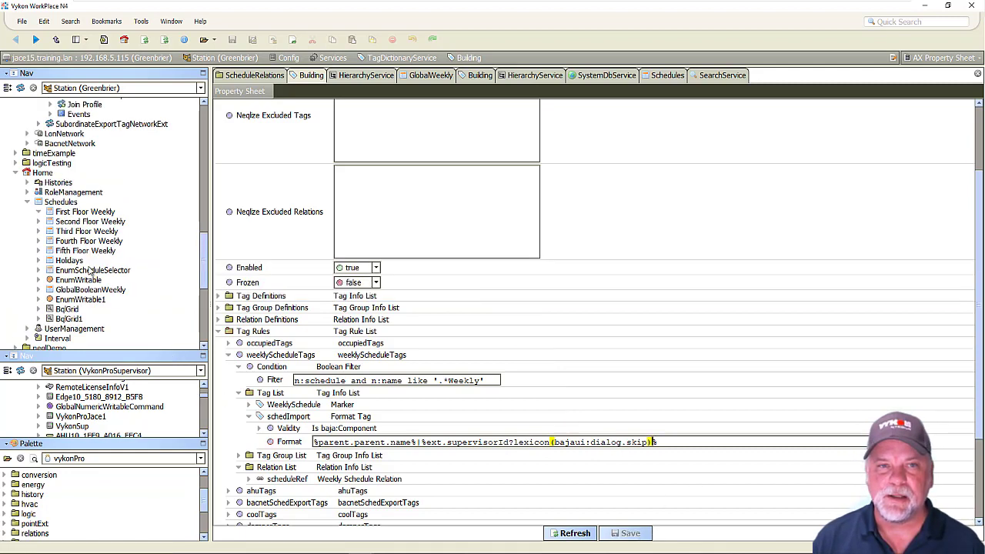
pyautogui.scroll(6, 90, 270)
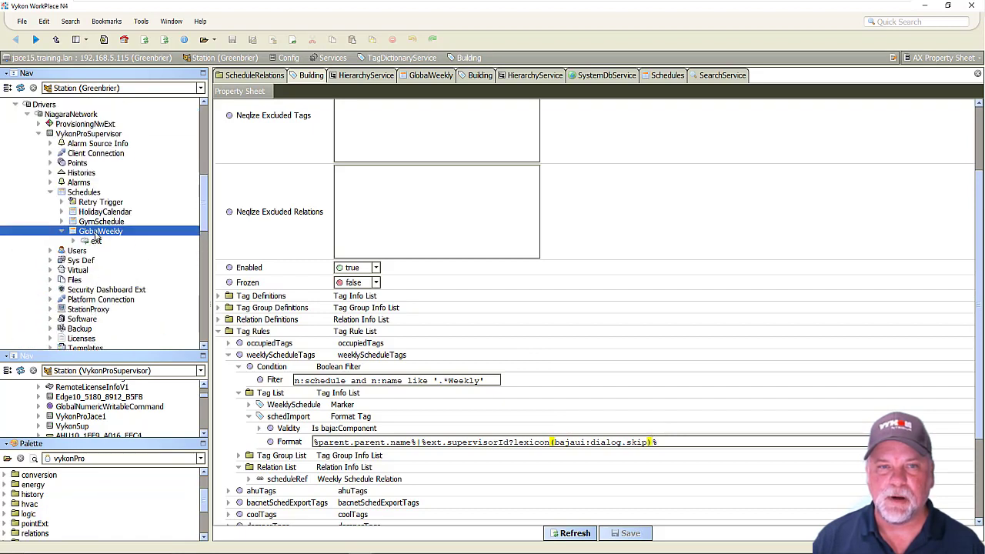
pyautogui.rightClick(110, 232)
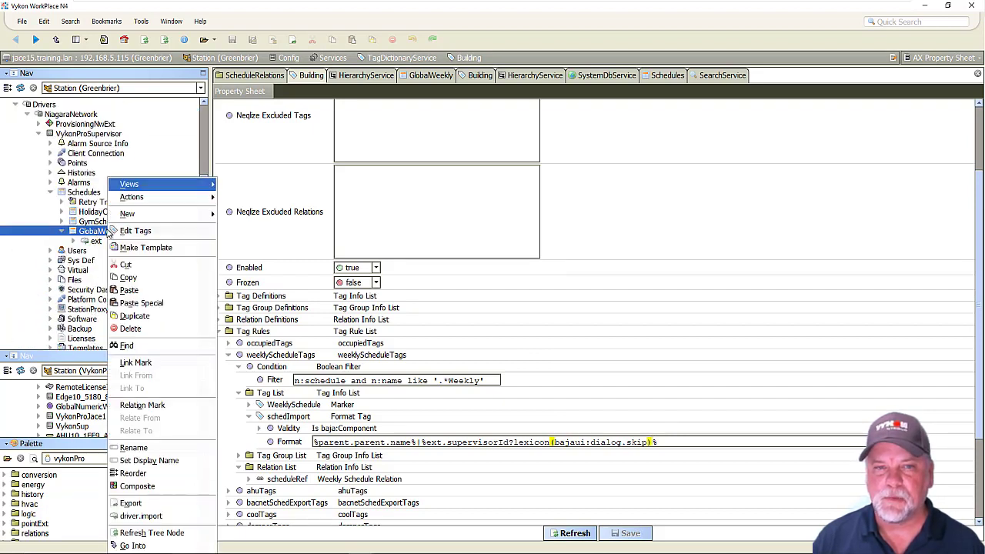
pyautogui.click(231, 235)
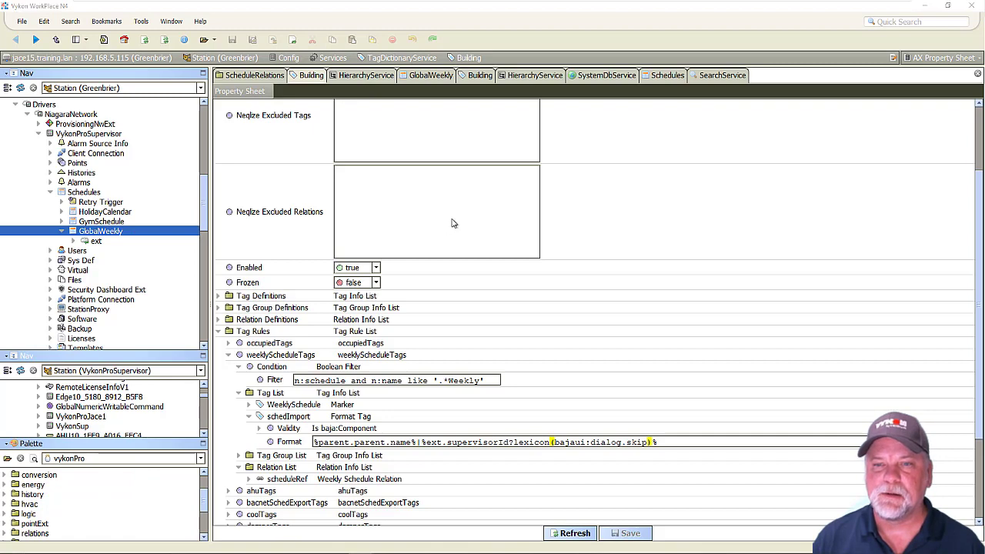
pyautogui.click(363, 281)
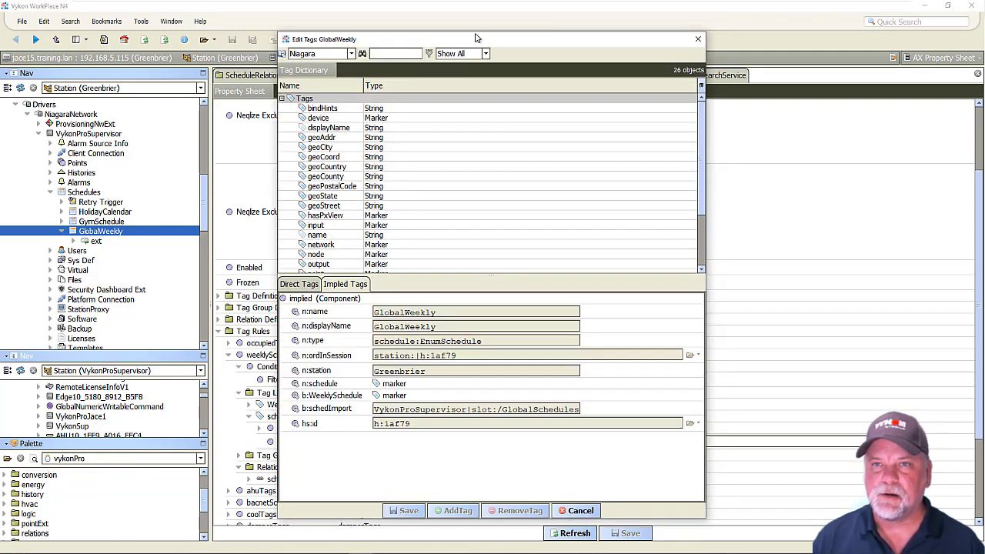
pyautogui.moveTo(474, 38); pyautogui.dragTo(637, 69)
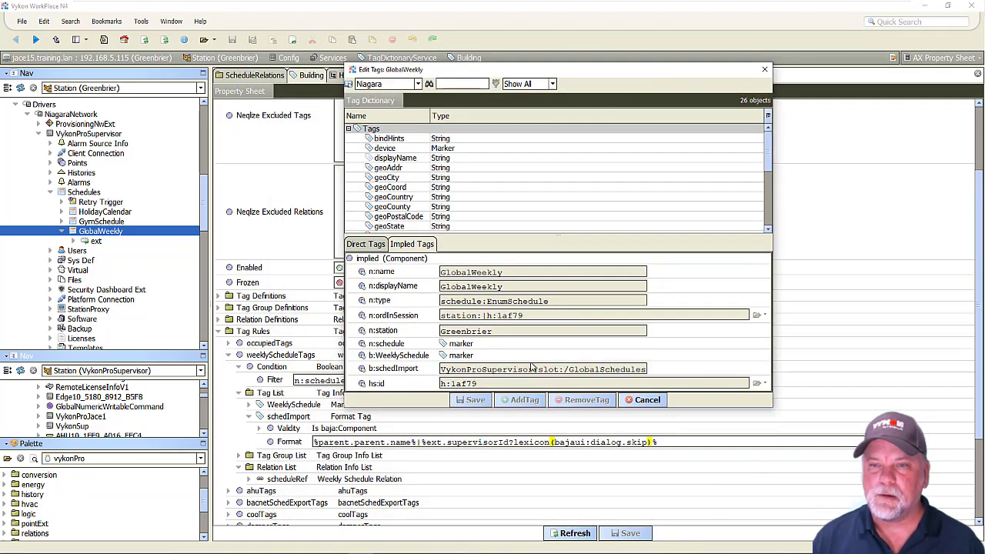
pyautogui.moveTo(442, 372); pyautogui.dragTo(536, 375)
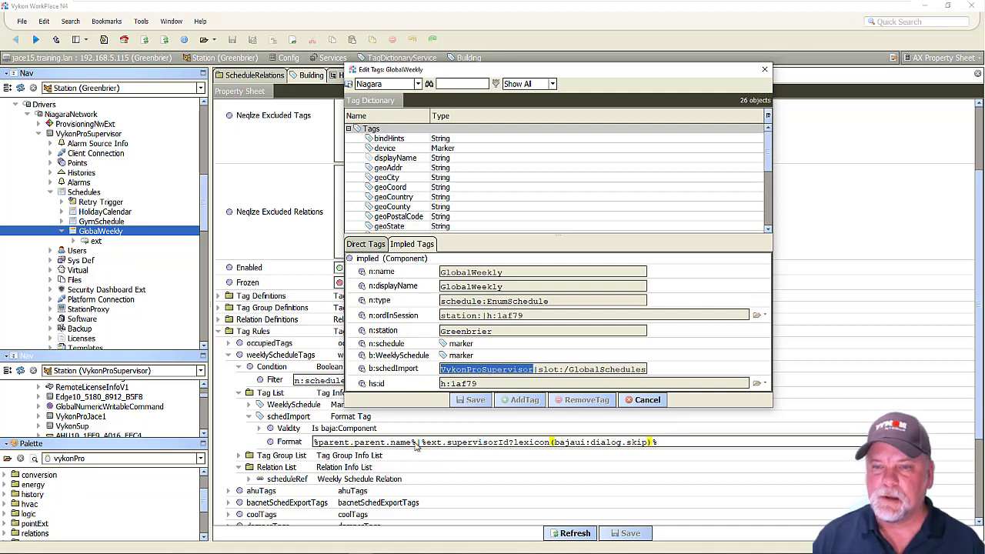
pyautogui.moveTo(533, 371); pyautogui.dragTo(539, 371)
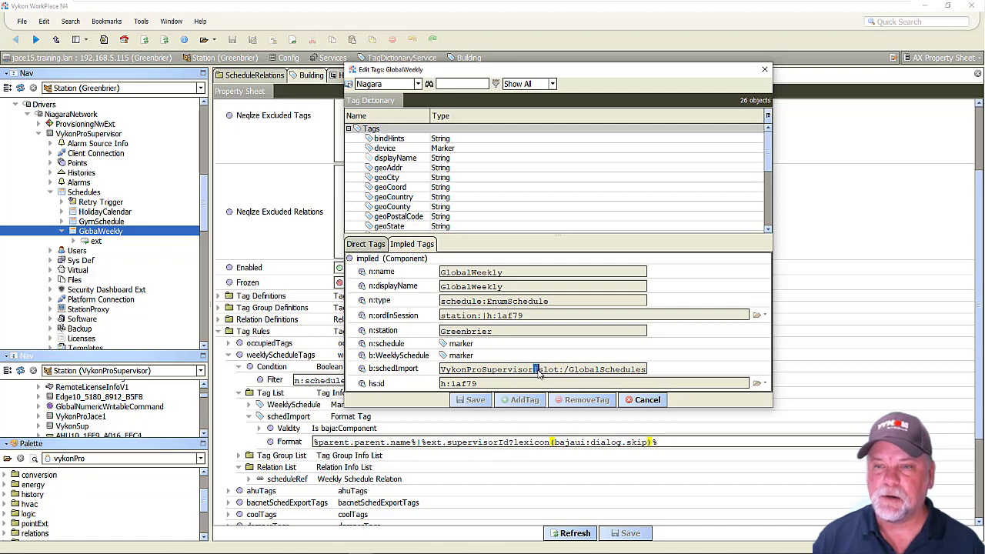
pyautogui.moveTo(539, 372); pyautogui.dragTo(652, 382)
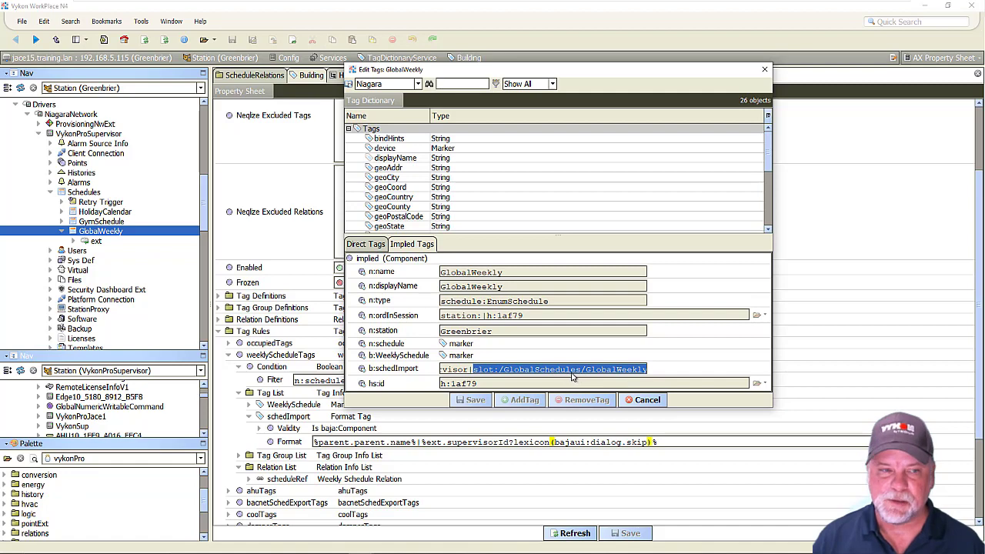
pyautogui.click(651, 401)
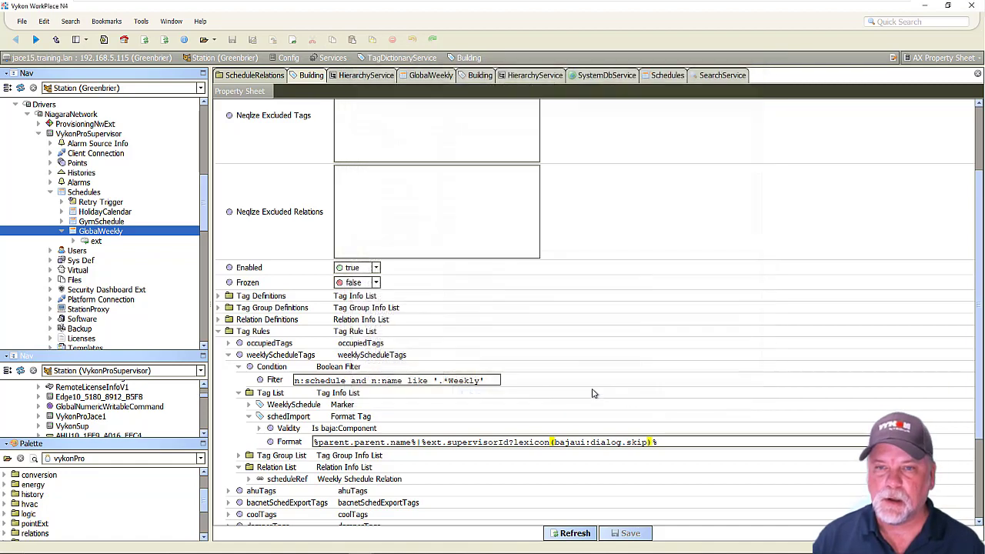
# Step: Examine the implied b:schedImport tag on the local First Floor Weekly schedule in Greenbrier's Home folder, then close the tag editor
pyautogui.scroll(-8, 89, 273)
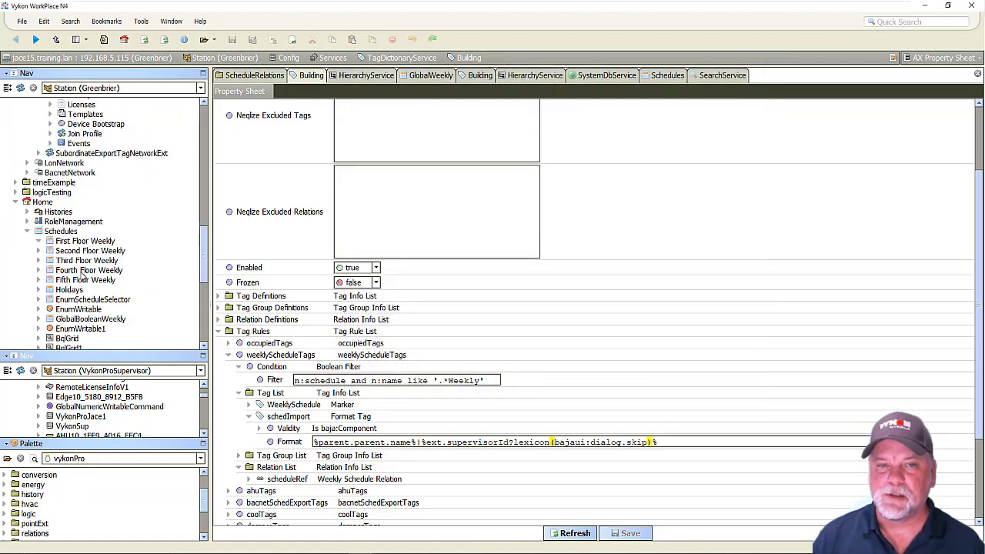
pyautogui.rightClick(66, 245)
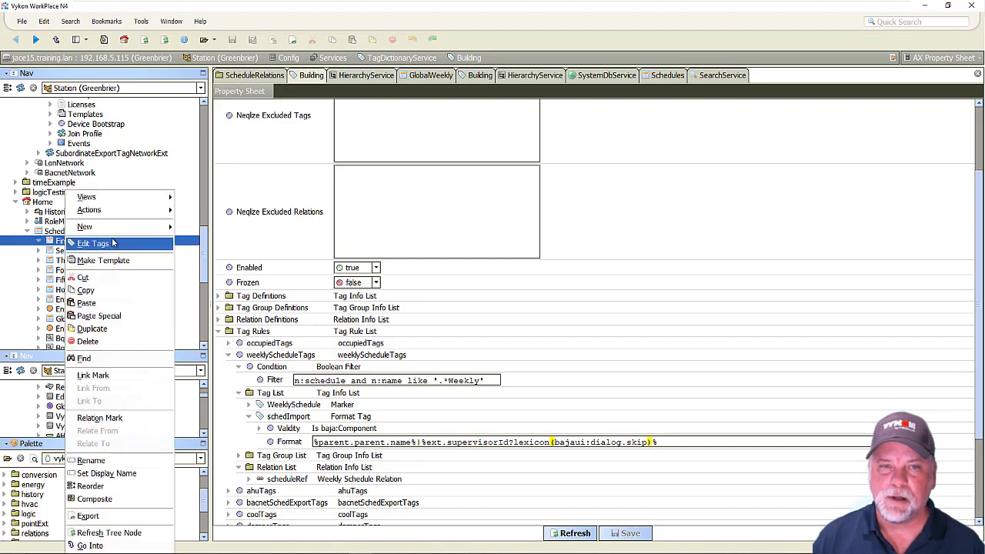
pyautogui.press('Escape')
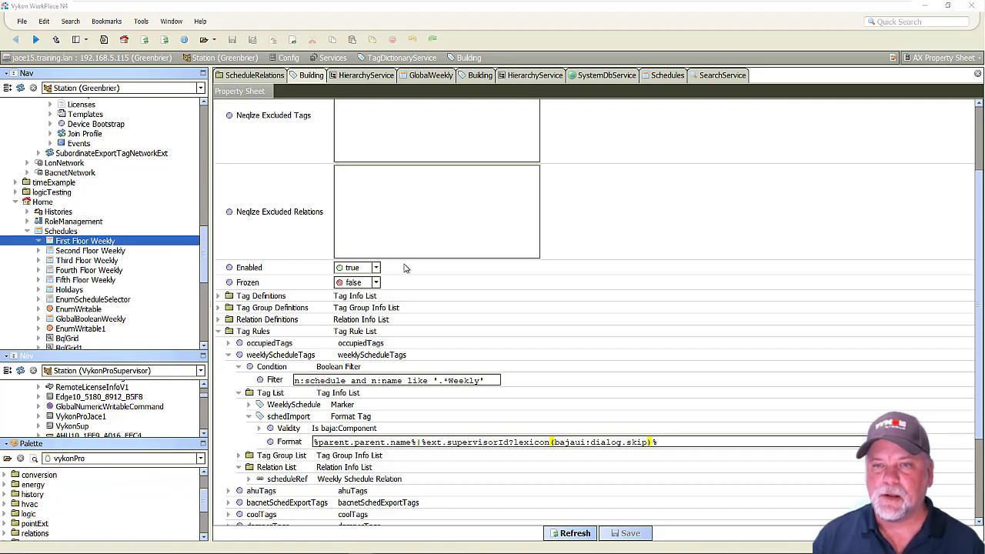
pyautogui.hotkey('ctrl', 't')
pyautogui.click(412, 243)
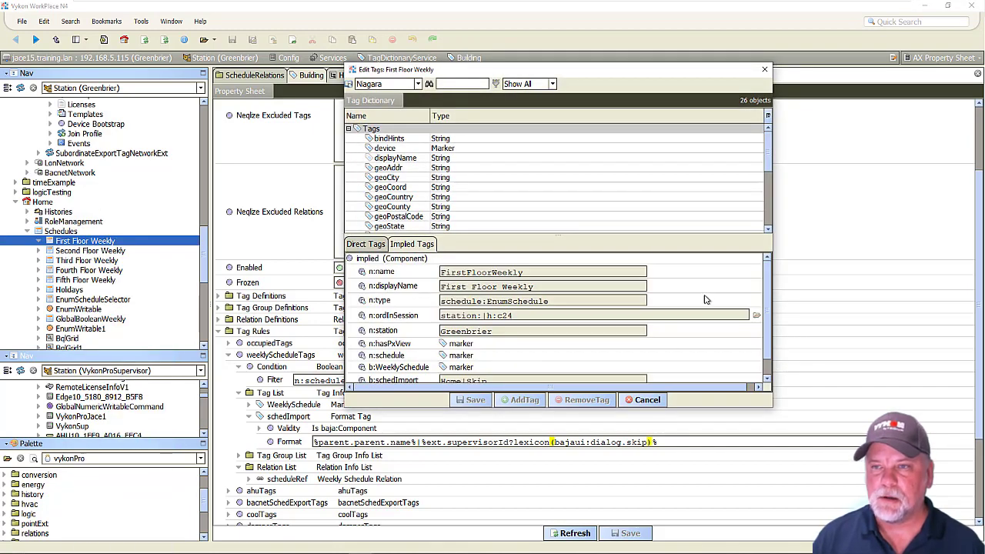
pyautogui.moveTo(644, 237); pyautogui.dragTo(650, 192)
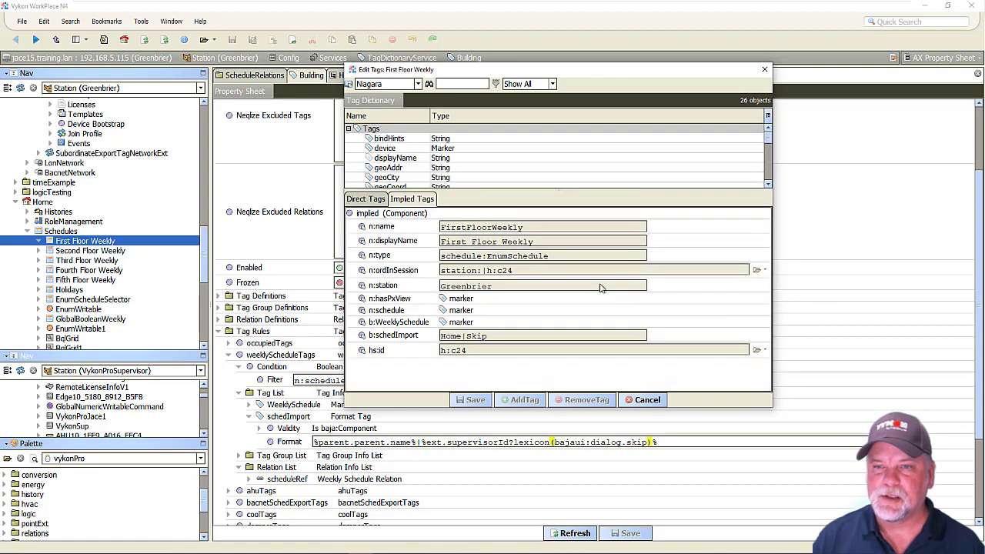
pyautogui.doubleClick(467, 336)
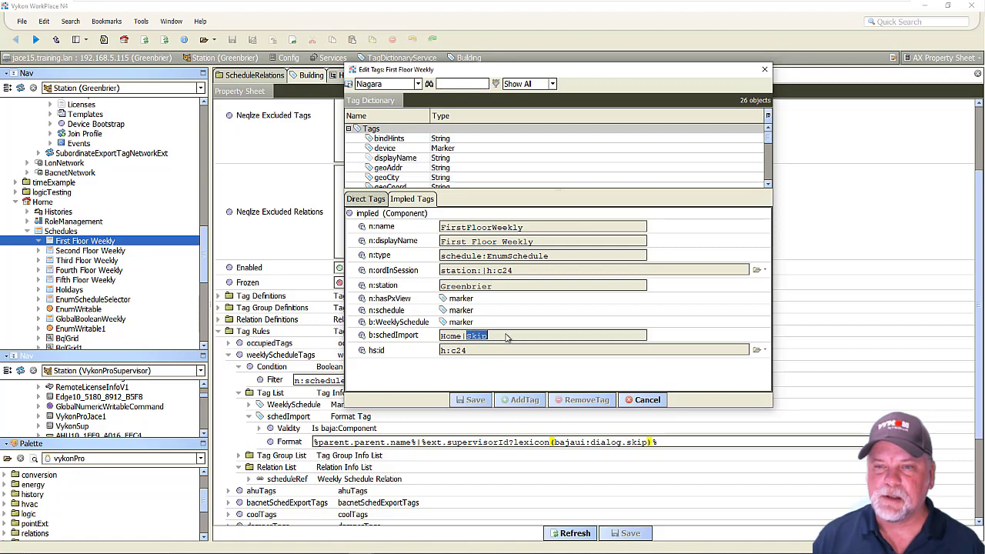
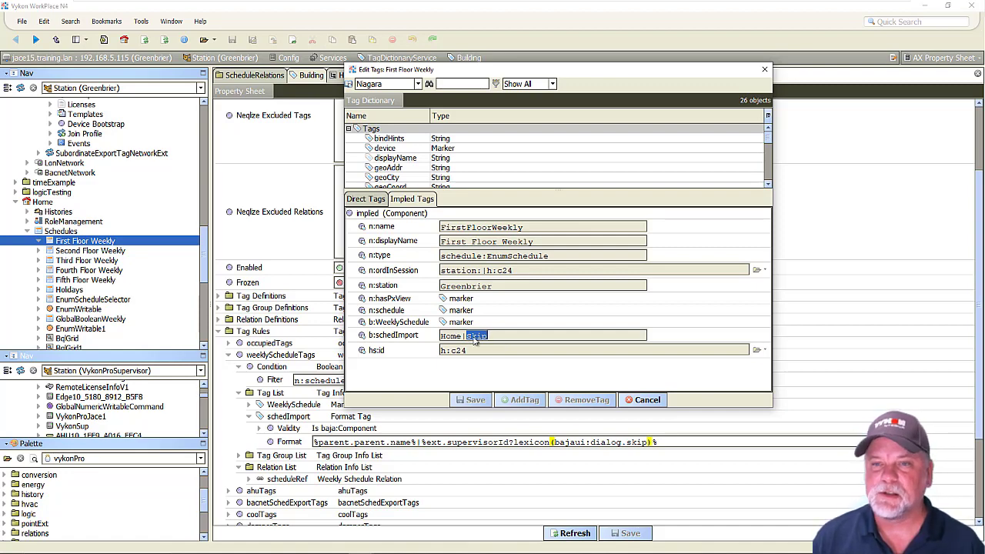
pyautogui.click(764, 70)
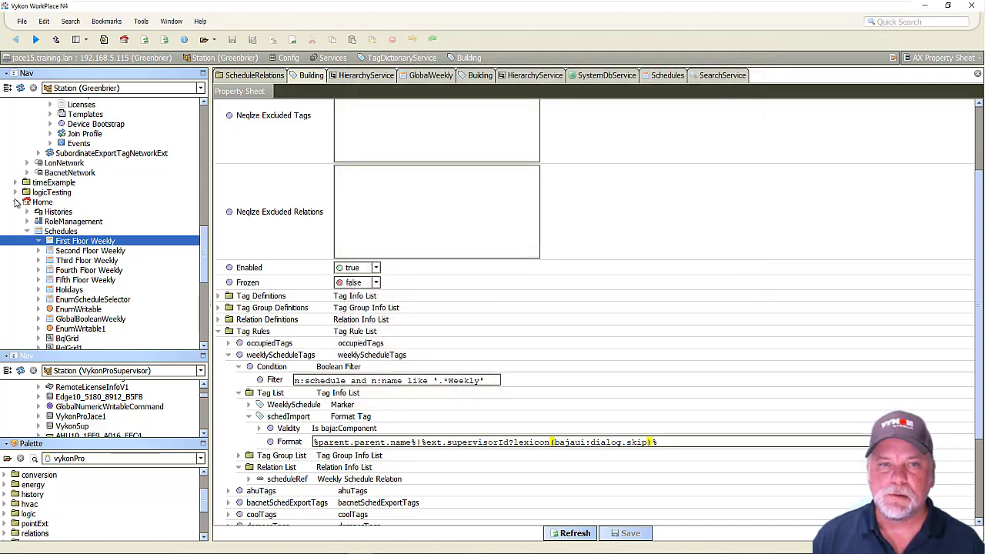
# Step: Collapse the Home, Drivers and Services branches of the Greenbrier station and enlarge the navigation area showing the VykonProSupervisor station
pyautogui.click(16, 202)
pyautogui.scroll(1, 119, 256)
pyautogui.scroll(5, 120, 256)
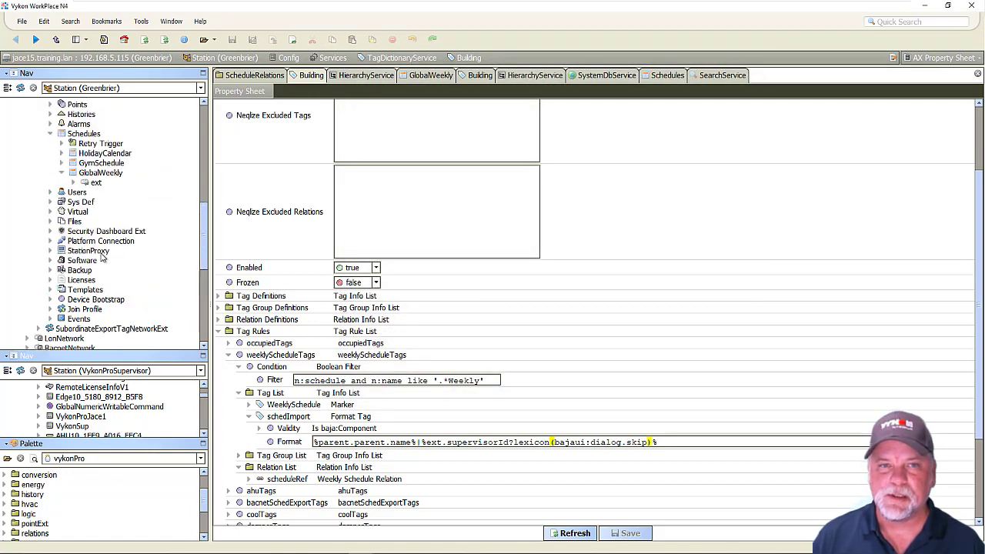
pyautogui.click(39, 163)
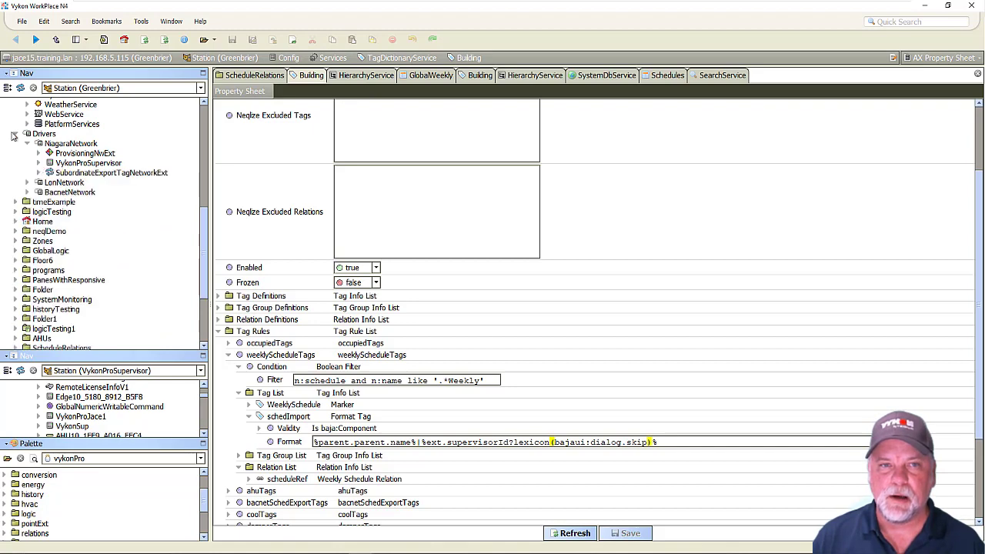
pyautogui.scroll(10, 16, 136)
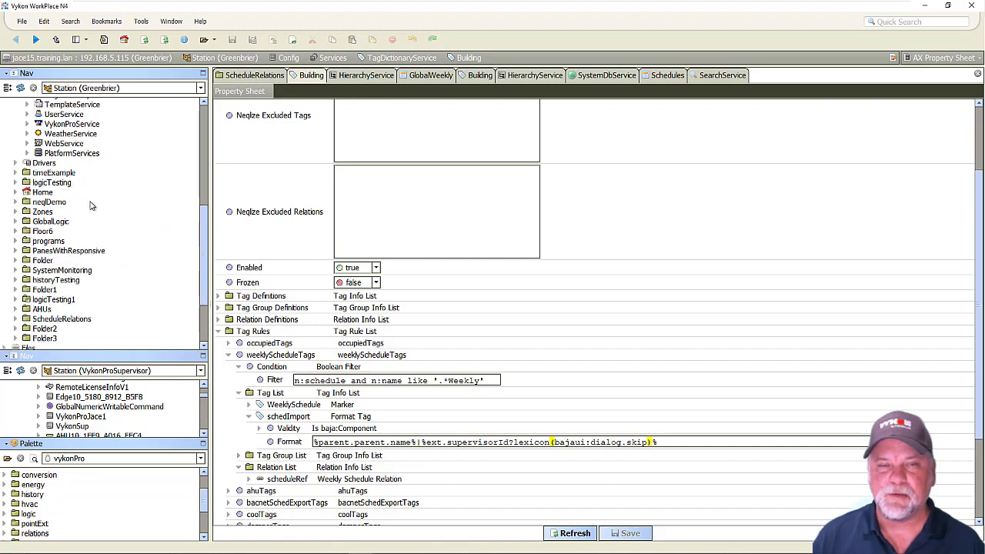
pyautogui.click(15, 134)
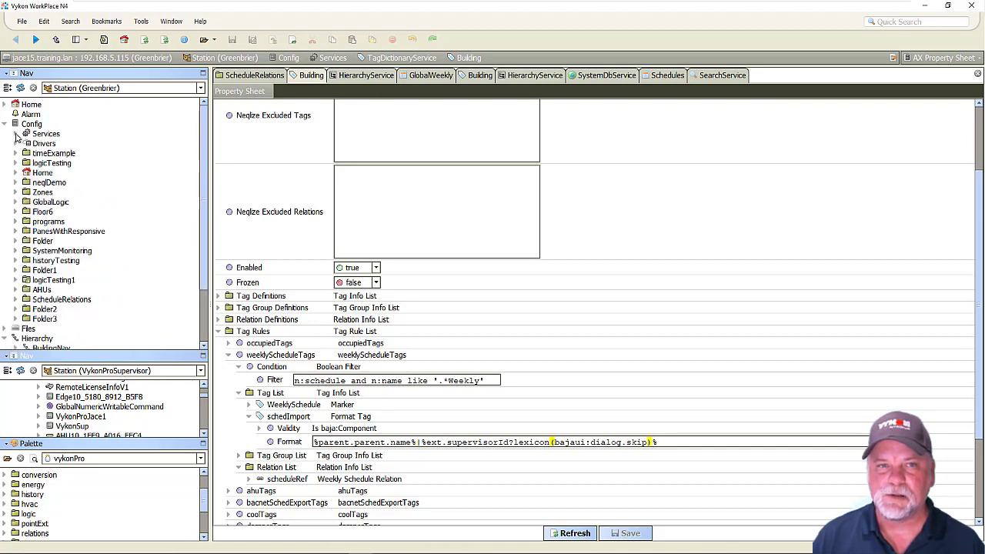
pyautogui.moveTo(115, 355); pyautogui.dragTo(106, 183)
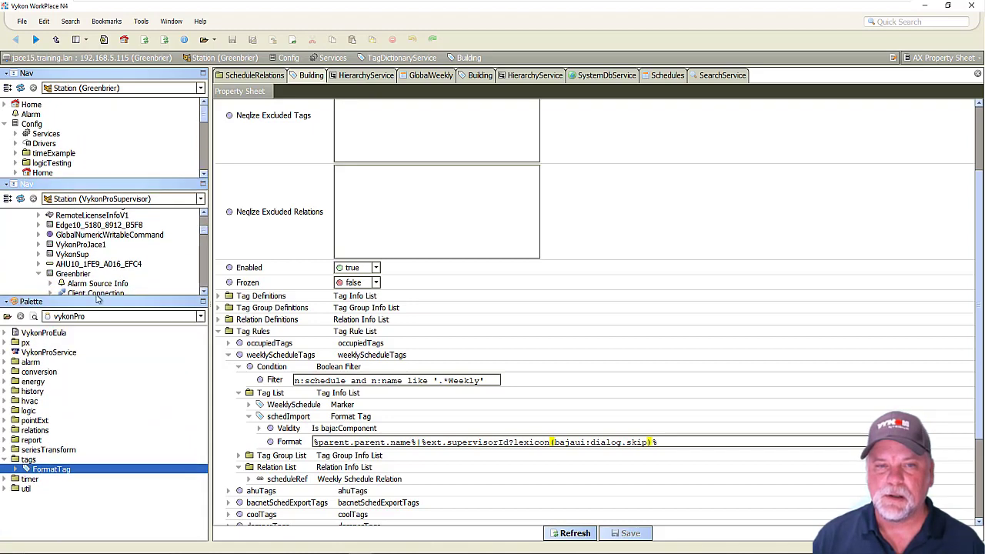
pyautogui.moveTo(98, 300); pyautogui.dragTo(107, 497)
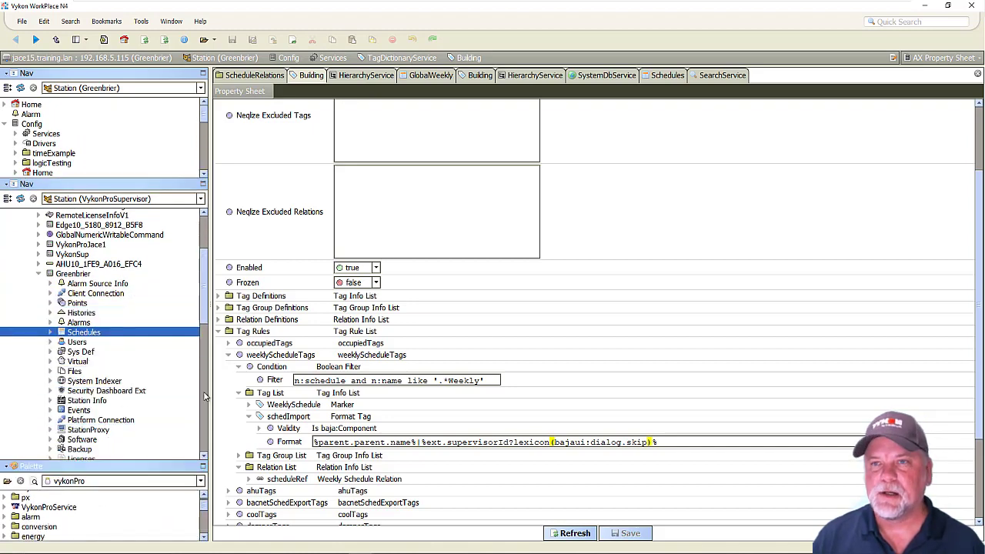
# Step: Review the tag definitions and weeklyScheduleTags rule in the Supervisor's Building dictionary, and collapse the Greenbrier device in the VykonProSupervisor tree
pyautogui.click(478, 76)
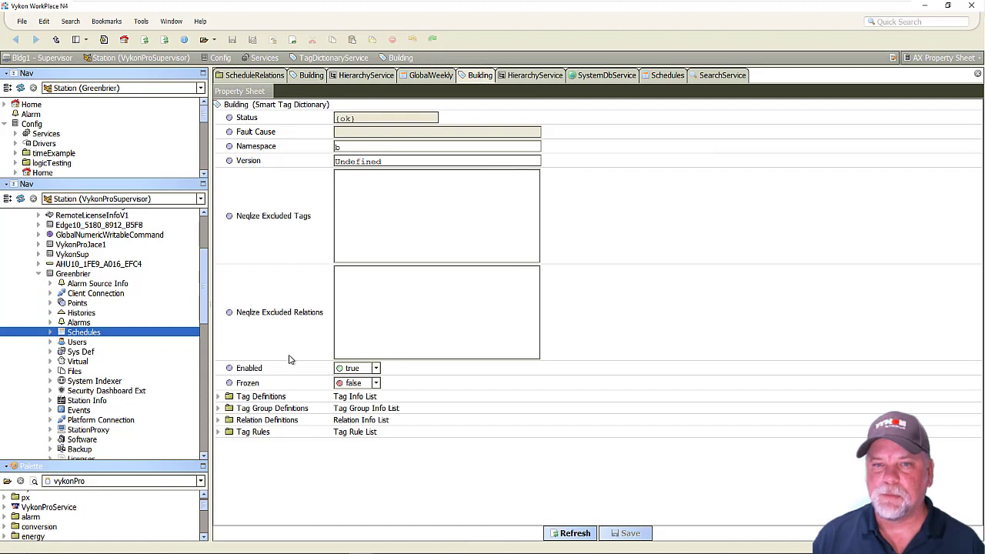
pyautogui.click(218, 396)
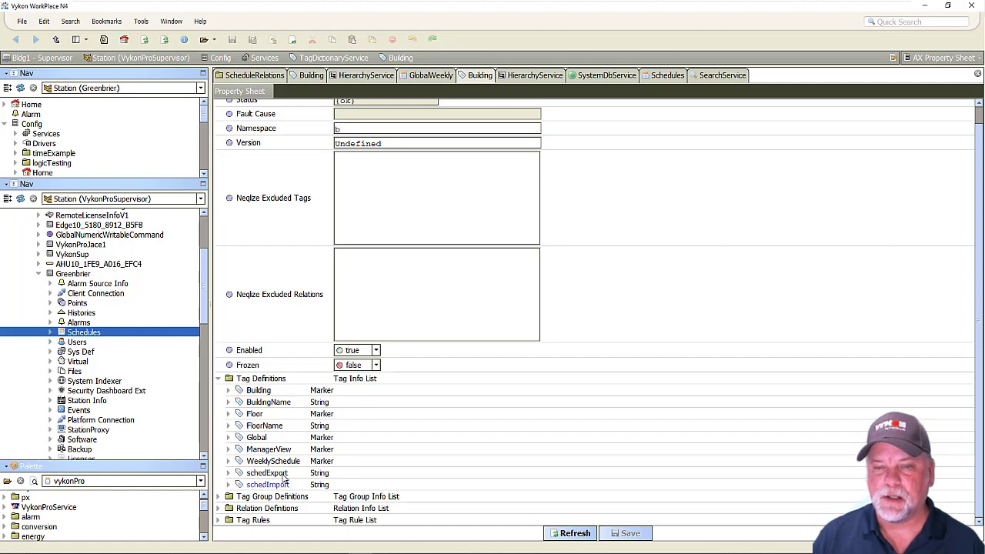
pyautogui.click(218, 378)
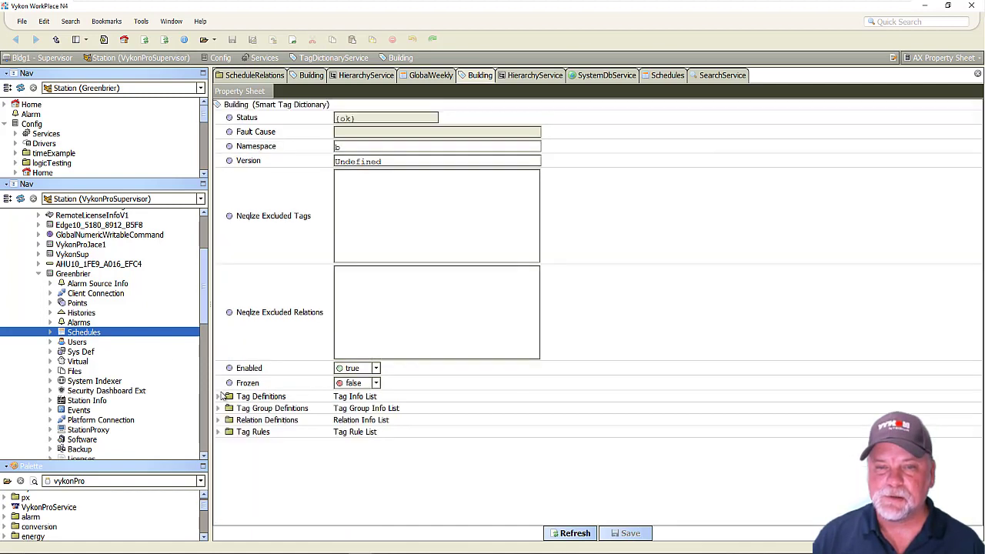
pyautogui.click(219, 432)
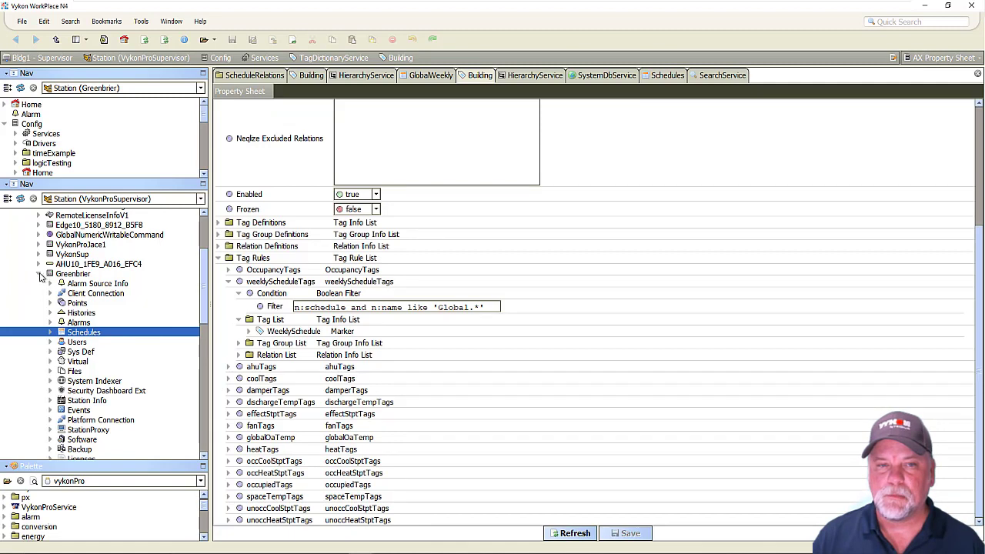
pyautogui.click(39, 274)
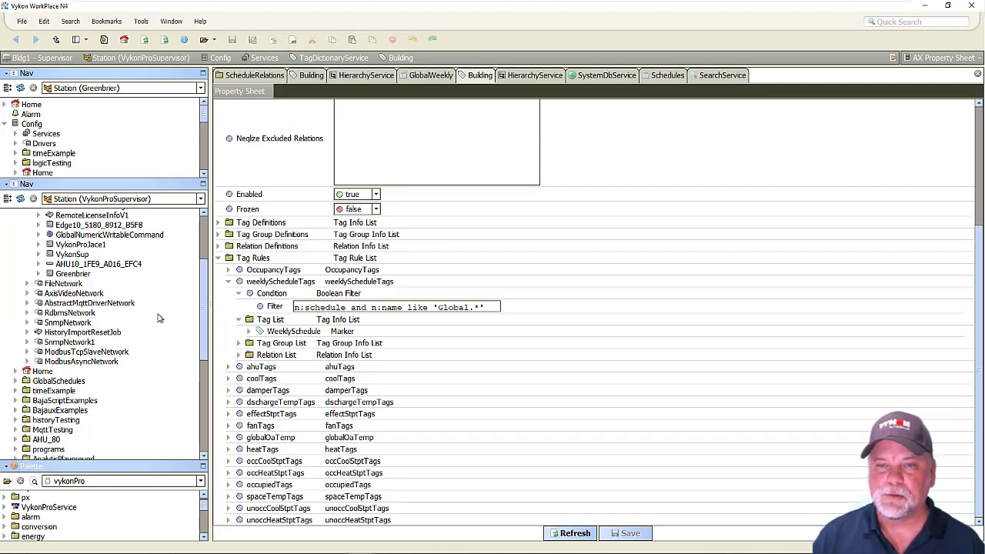
# Step: Expand the Supervisor's GlobalSchedules folder and single out the GlobalWeekly, GlobalBoolean and GlobalNumeric schedules
pyautogui.scroll(-2, 132, 365)
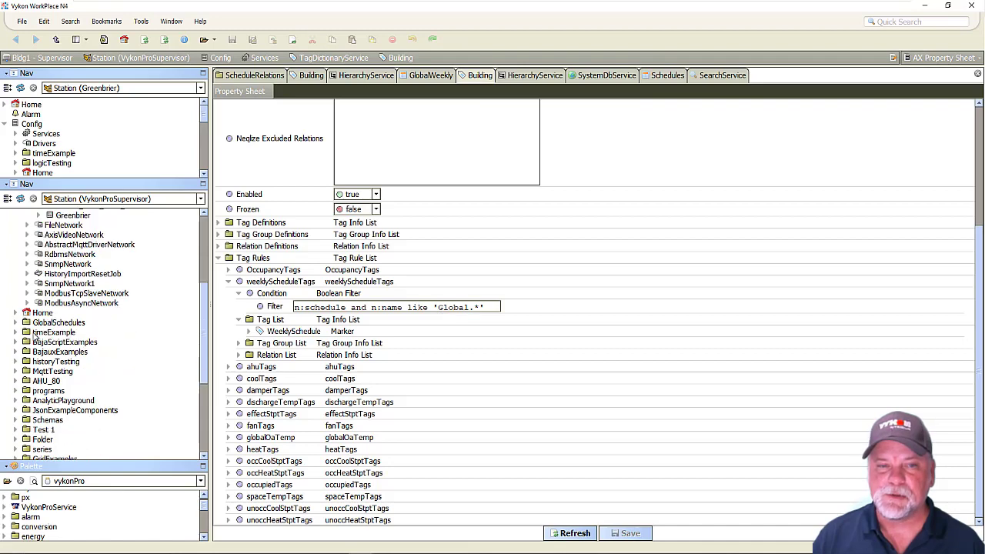
pyautogui.click(15, 322)
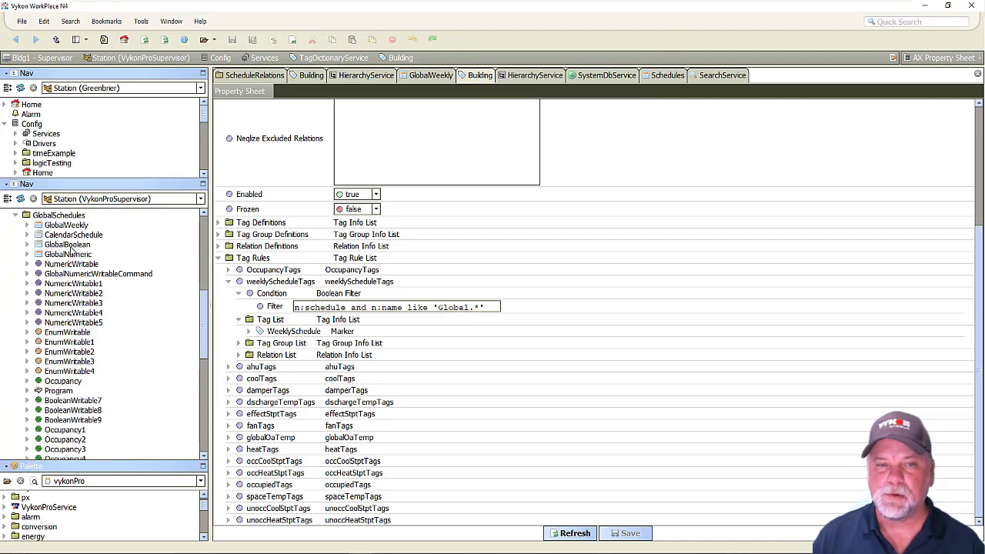
pyautogui.click(74, 226)
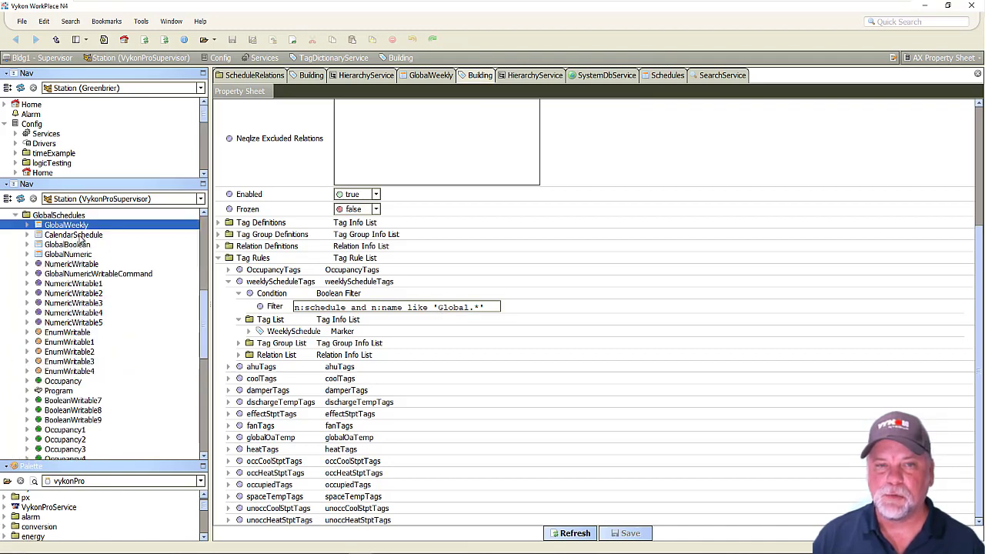
pyautogui.keyDown('ctrl'); pyautogui.click(79, 246); pyautogui.keyUp('ctrl')
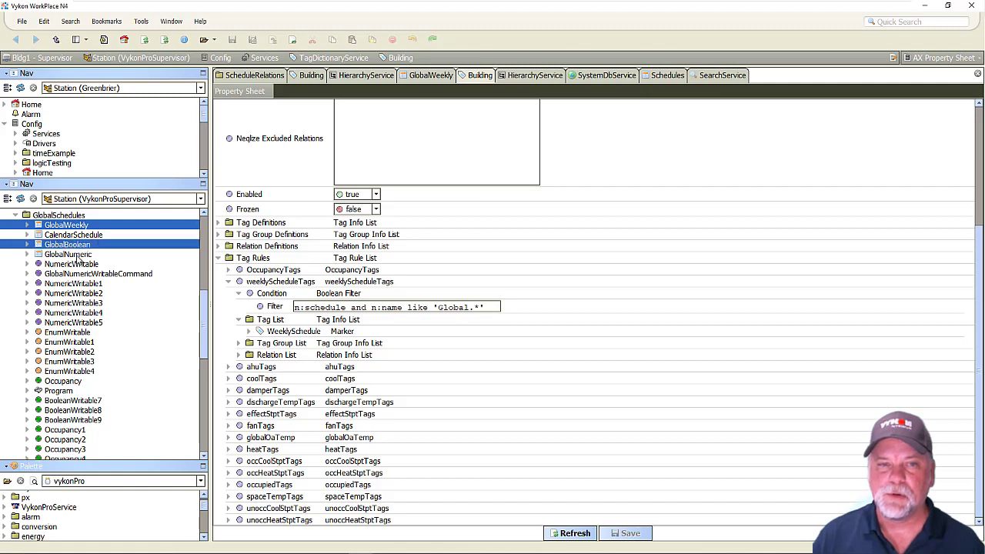
pyautogui.keyDown('ctrl'); pyautogui.click(78, 256); pyautogui.keyUp('ctrl')
pyautogui.scroll(4, 127, 398)
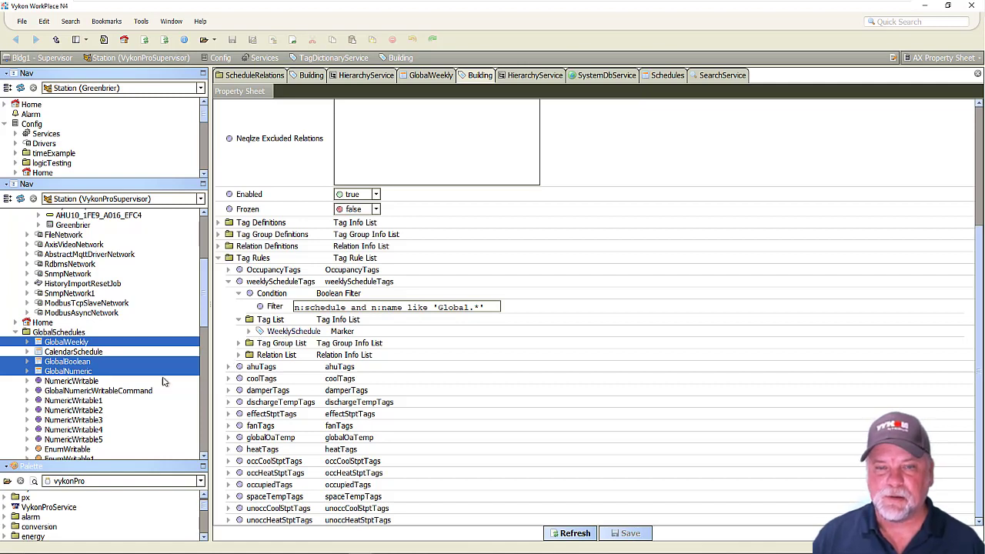
# Step: Add a FormatTag from the vykonPro palette, named schedExport, to the Tag List of the weeklyScheduleTags rule
pyautogui.moveTo(82, 467); pyautogui.dragTo(81, 345)
pyautogui.moveTo(51, 511); pyautogui.dragTo(271, 319)
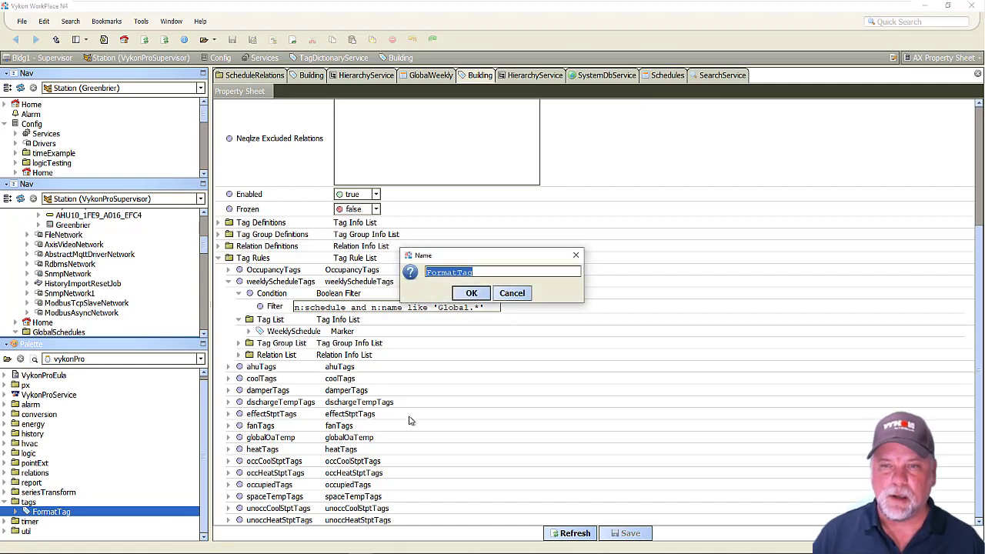
pyautogui.write('schedExport')
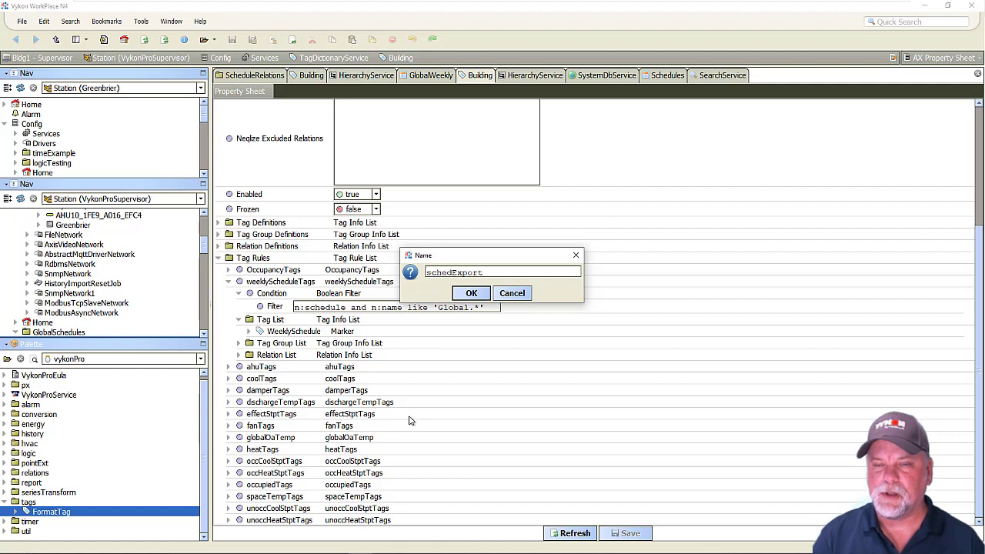
pyautogui.press('Return')
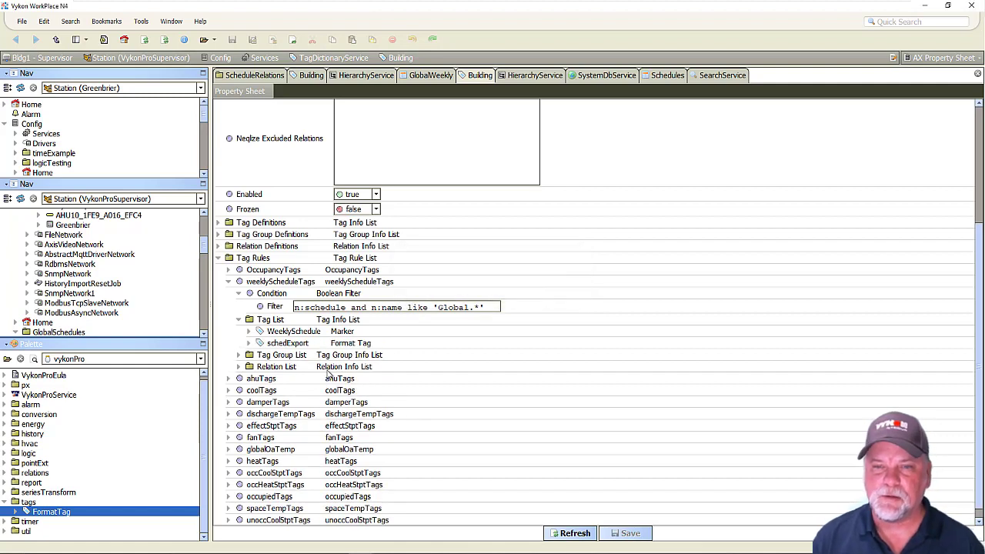
# Step: Set the schedExport tag's format to %componentSpace.rootComponent.stationName%|%slotPath% and save the Building dictionary
pyautogui.click(249, 343)
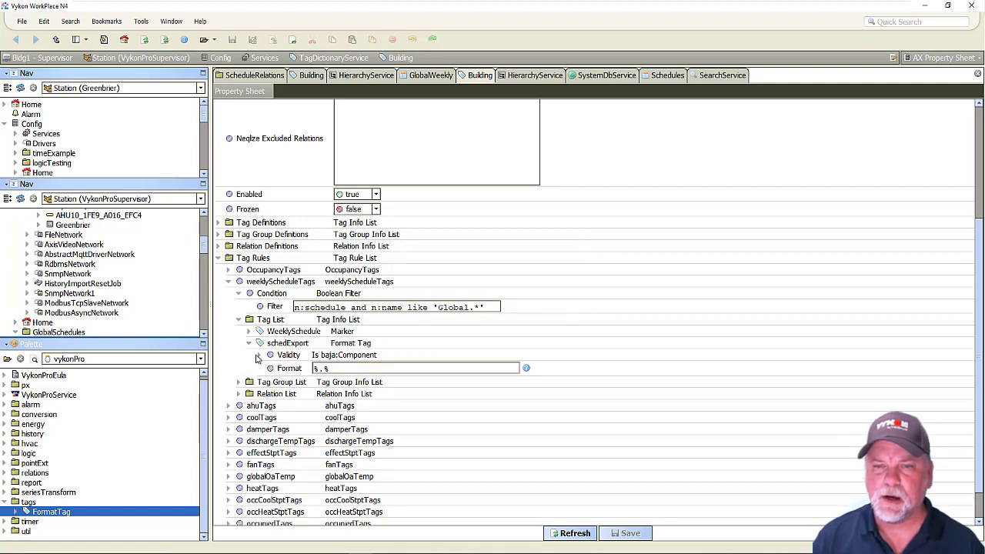
pyautogui.doubleClick(319, 369)
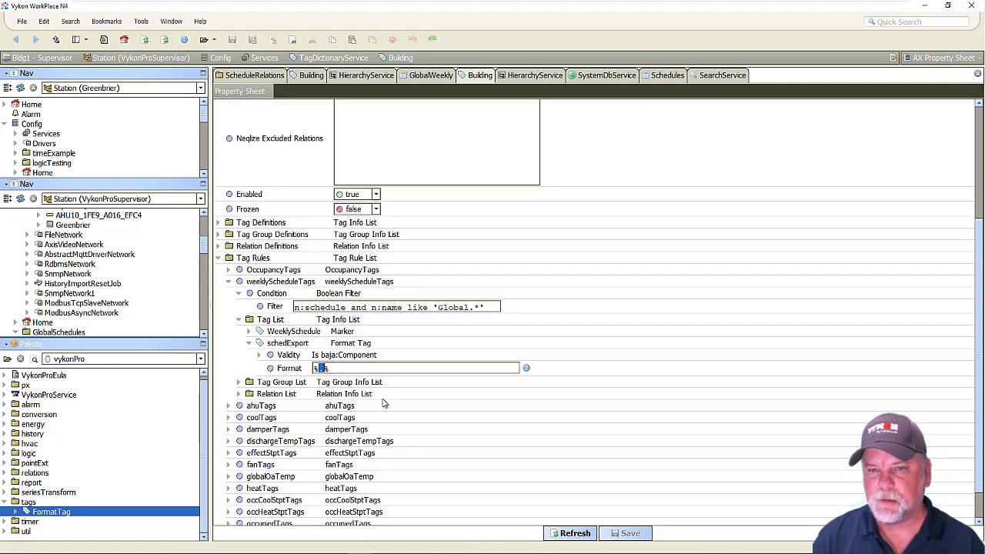
pyautogui.write('component%')
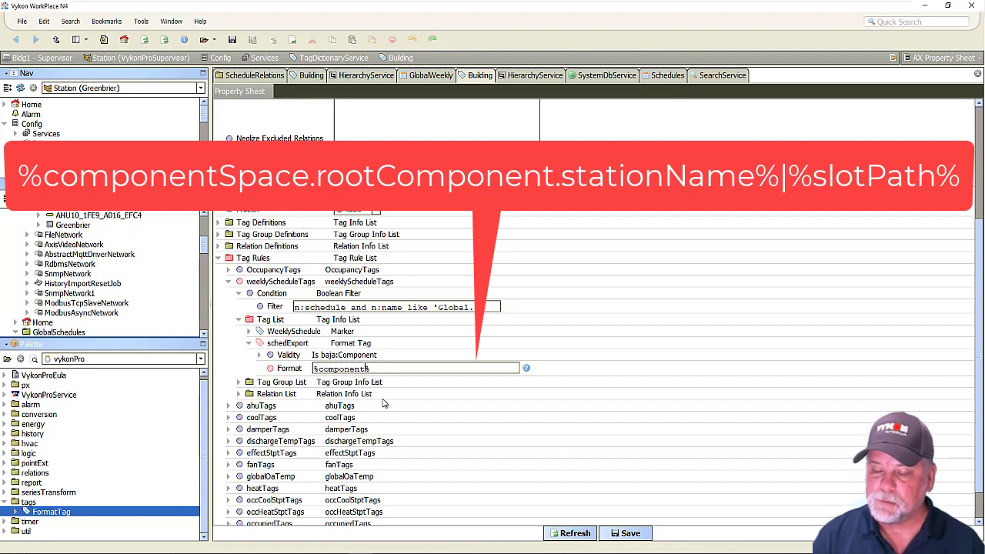
pyautogui.write('Space')
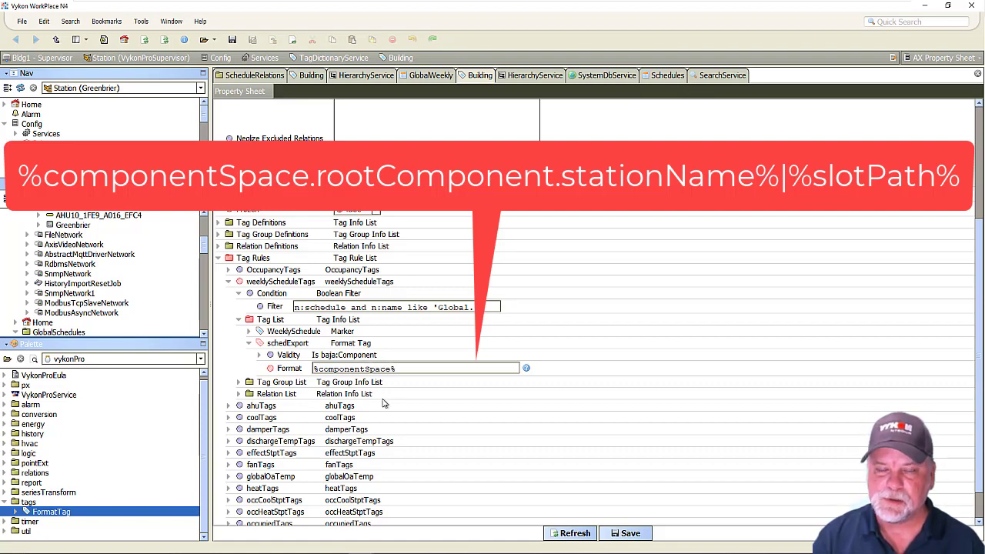
pyautogui.write('.root')
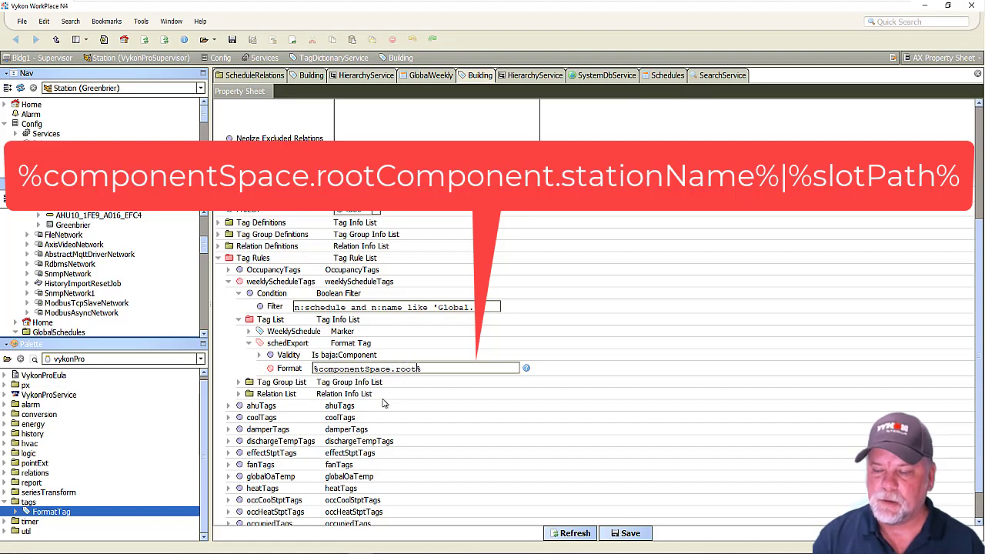
pyautogui.write('Component')
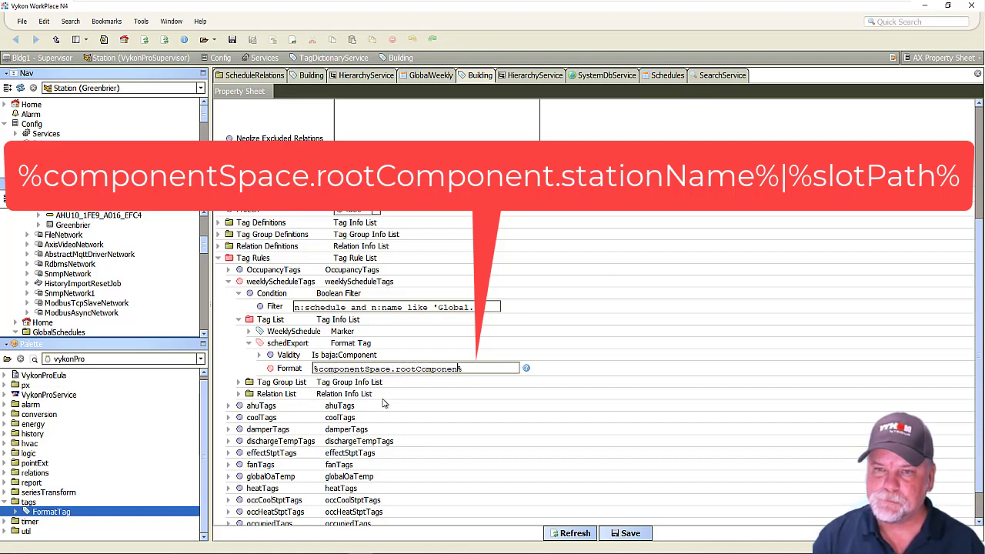
pyautogui.write('.stationName')
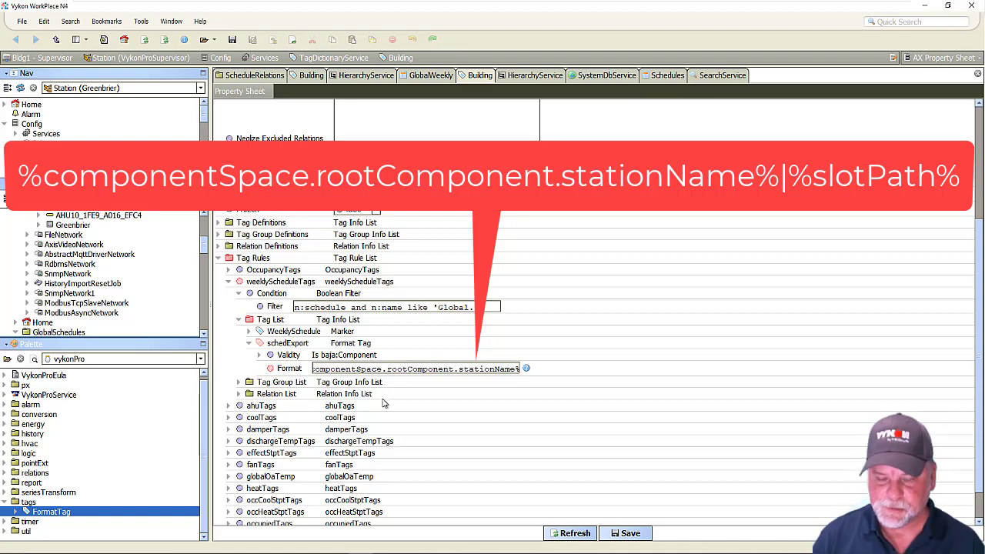
pyautogui.write('%|')
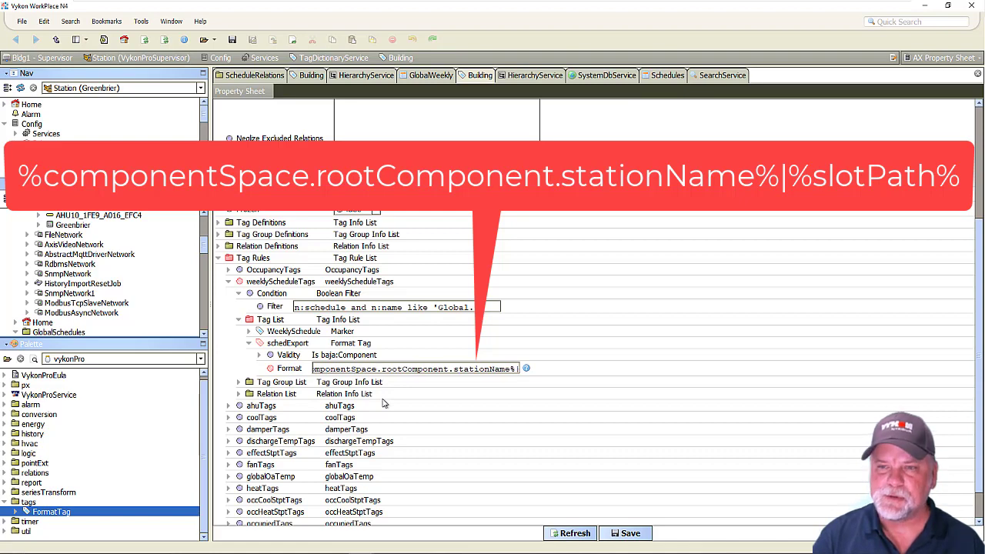
pyautogui.write('%slotPath%')
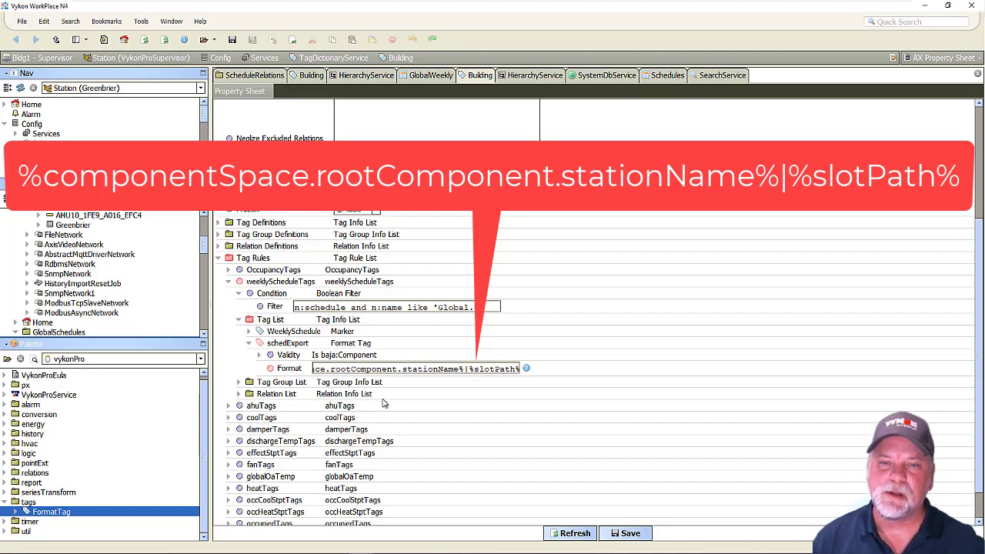
pyautogui.click(630, 533)
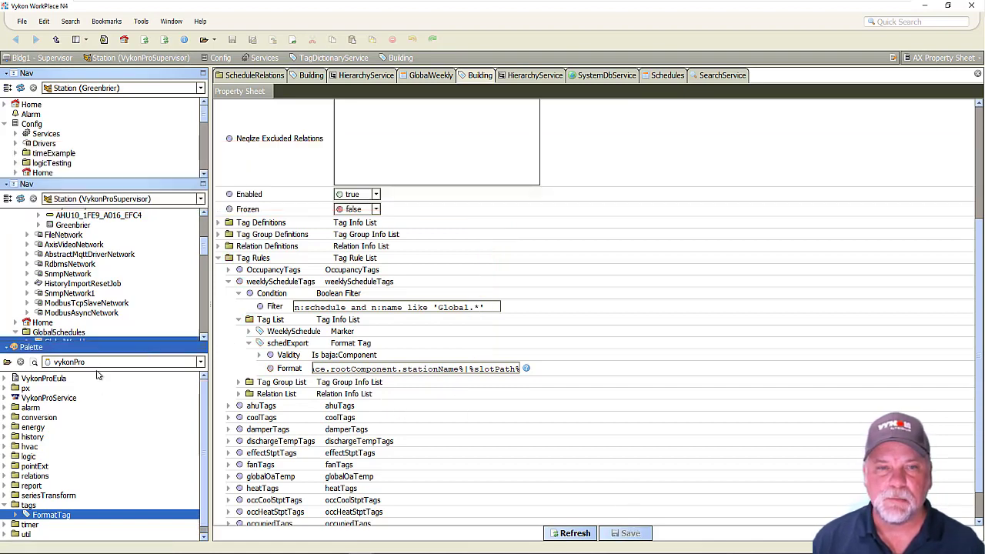
# Step: Examine the implied b:schedExport tag on the Supervisor's GlobalWeekly schedule, compare its parts with the format, and close the tag editor
pyautogui.moveTo(99, 375); pyautogui.dragTo(98, 441)
pyautogui.click(75, 345)
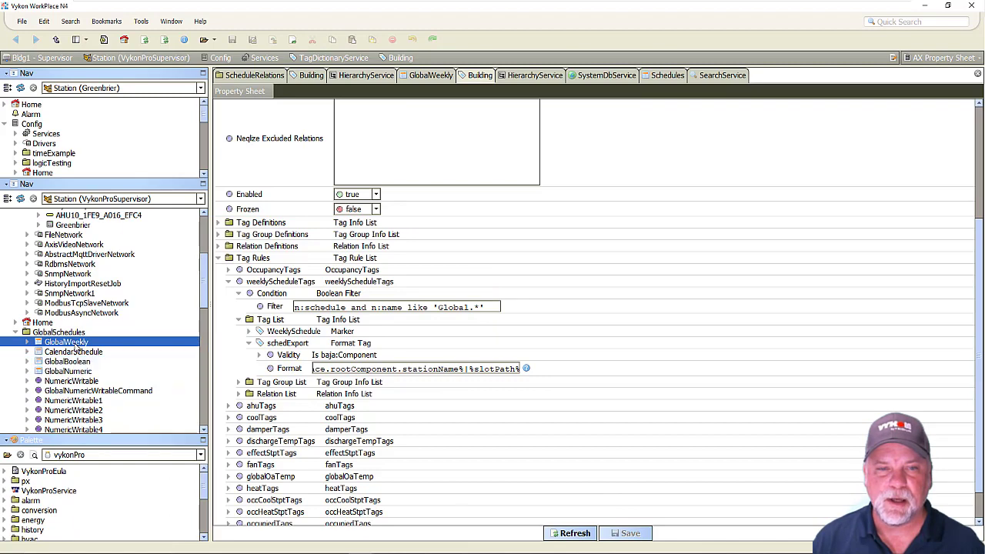
pyautogui.rightClick(77, 346)
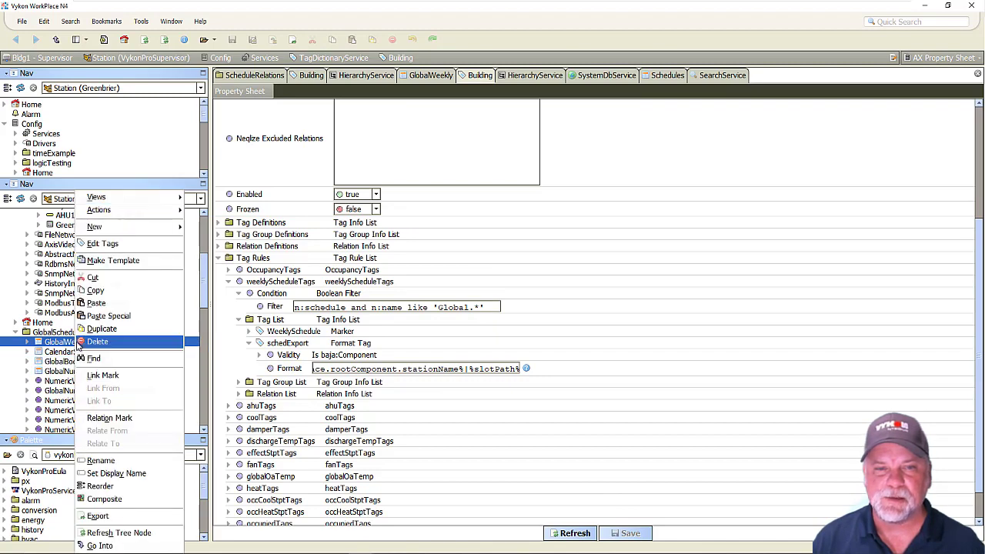
pyautogui.click(108, 244)
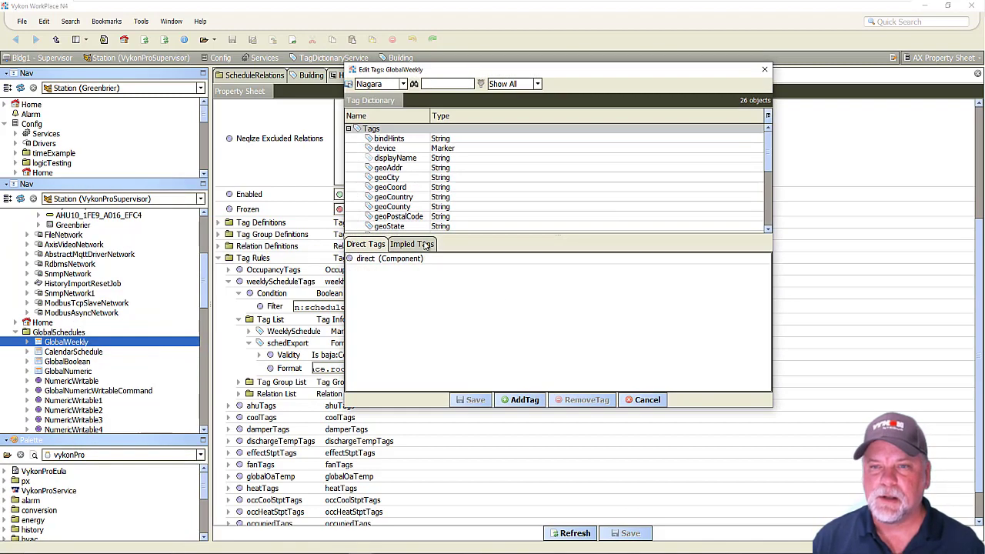
pyautogui.click(412, 244)
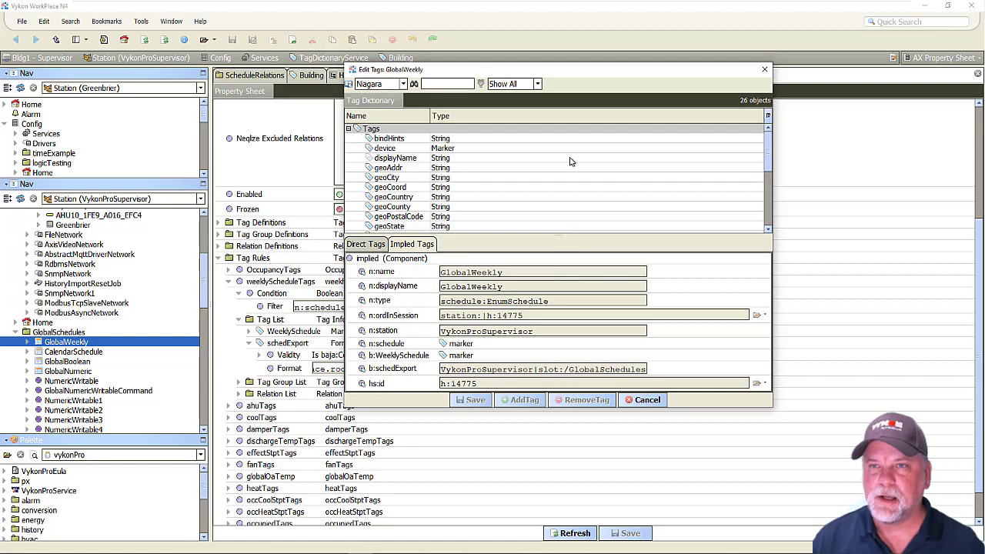
pyautogui.moveTo(581, 240); pyautogui.dragTo(527, 217)
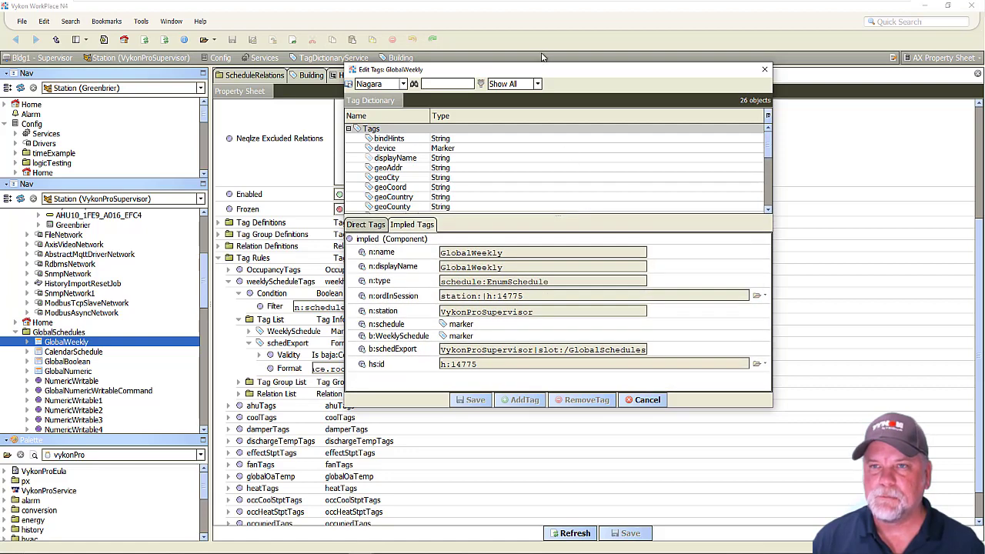
pyautogui.moveTo(547, 73); pyautogui.dragTo(547, 20)
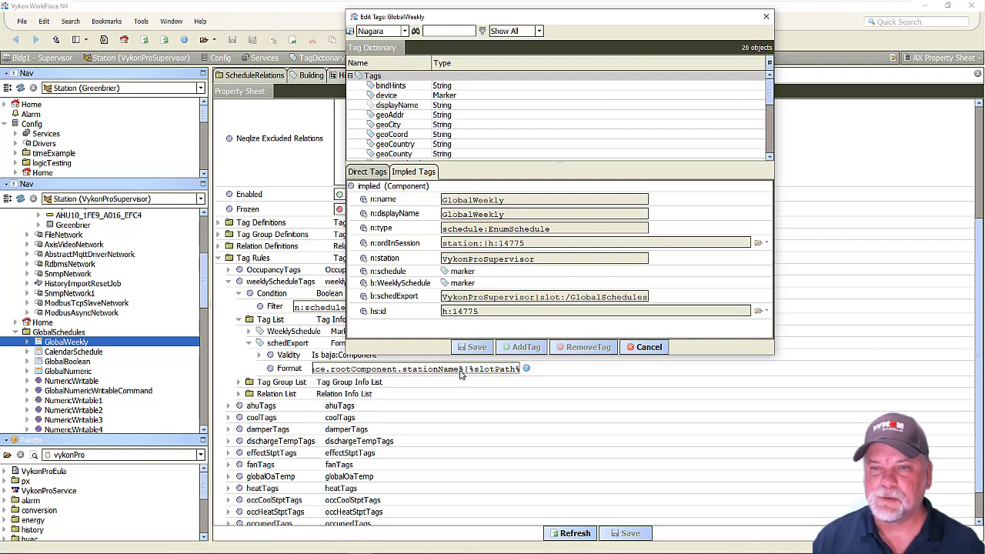
pyautogui.moveTo(443, 297); pyautogui.dragTo(536, 303)
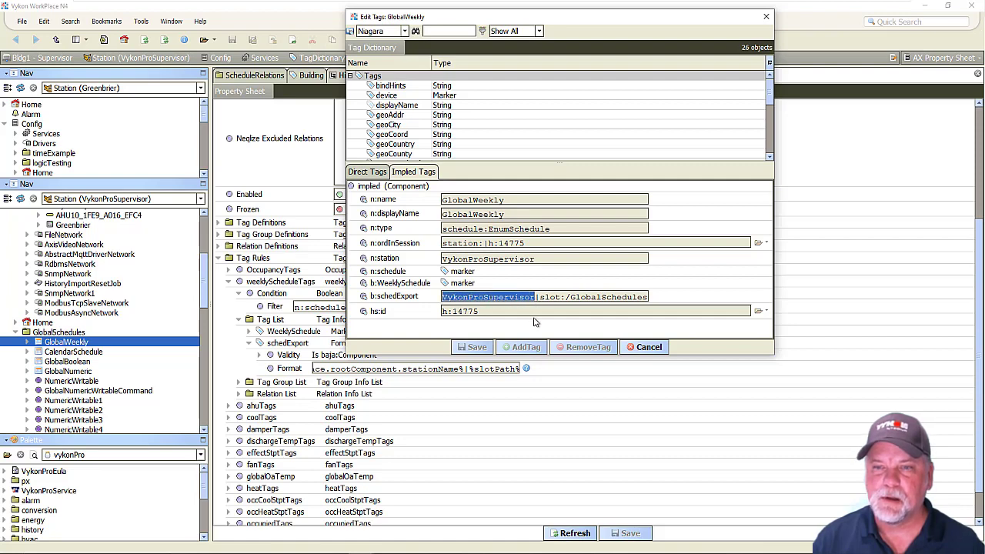
pyautogui.click(538, 299)
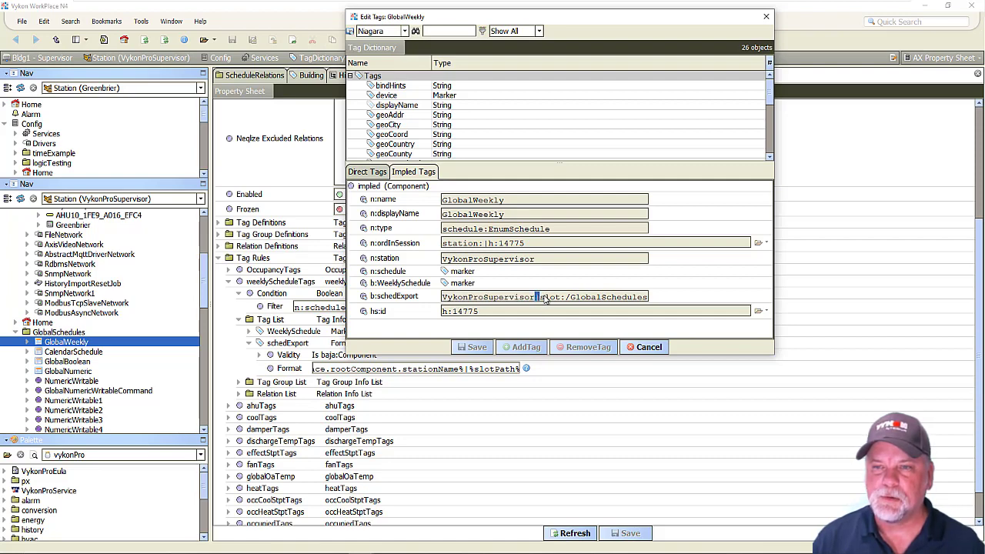
pyautogui.moveTo(542, 300); pyautogui.dragTo(678, 306)
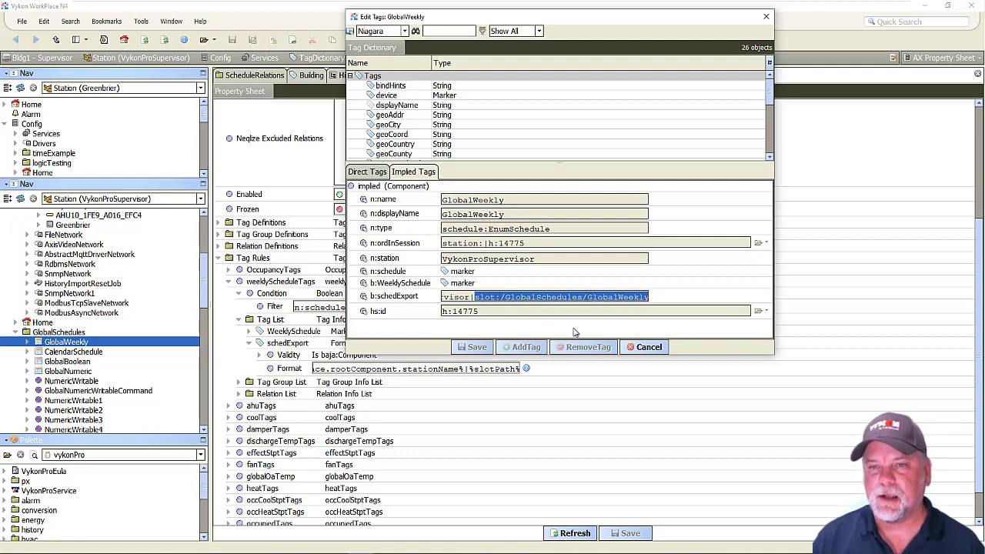
pyautogui.click(647, 347)
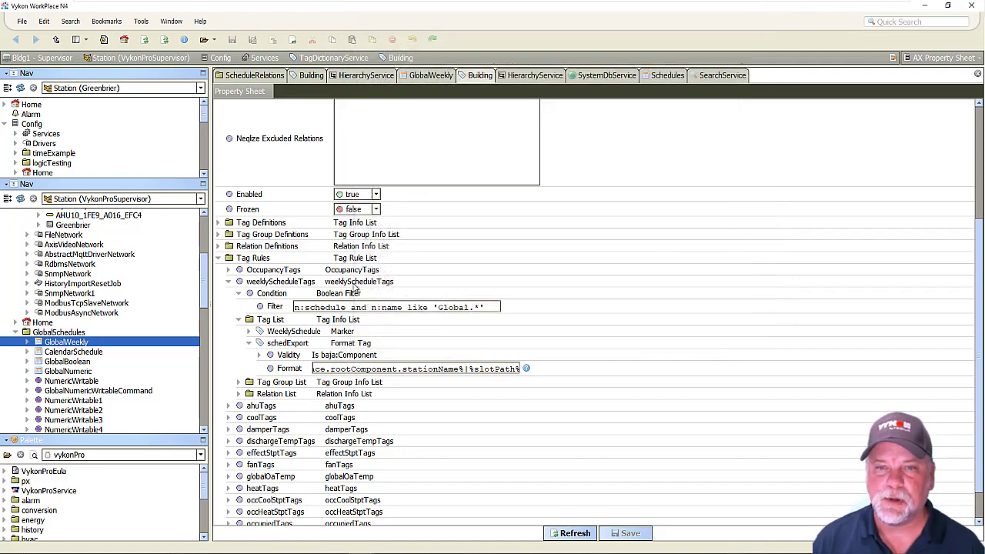
# Step: Set Enabled to true for the LocalSystemIndexer in SystemDbService's SystemIndexService and save the change
pyautogui.click(219, 259)
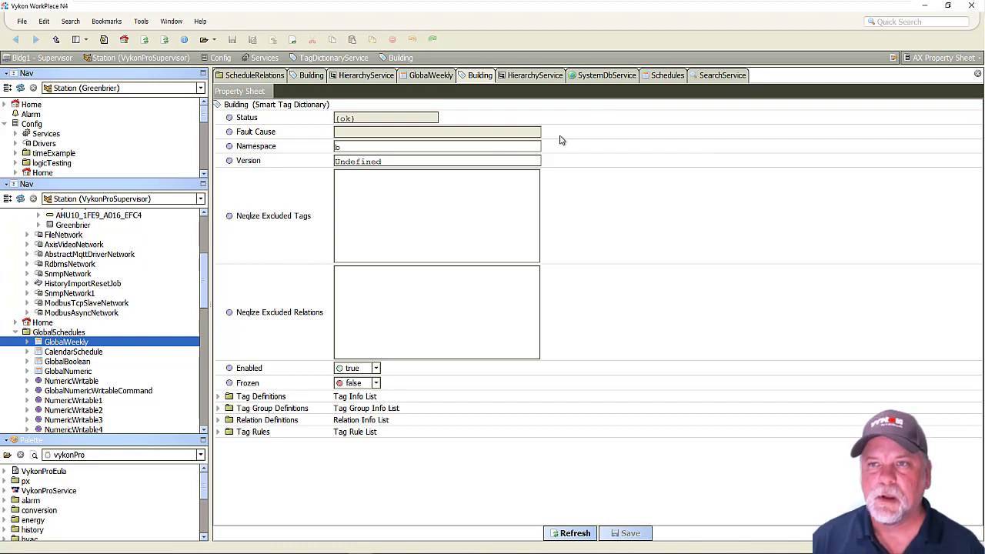
pyautogui.click(608, 77)
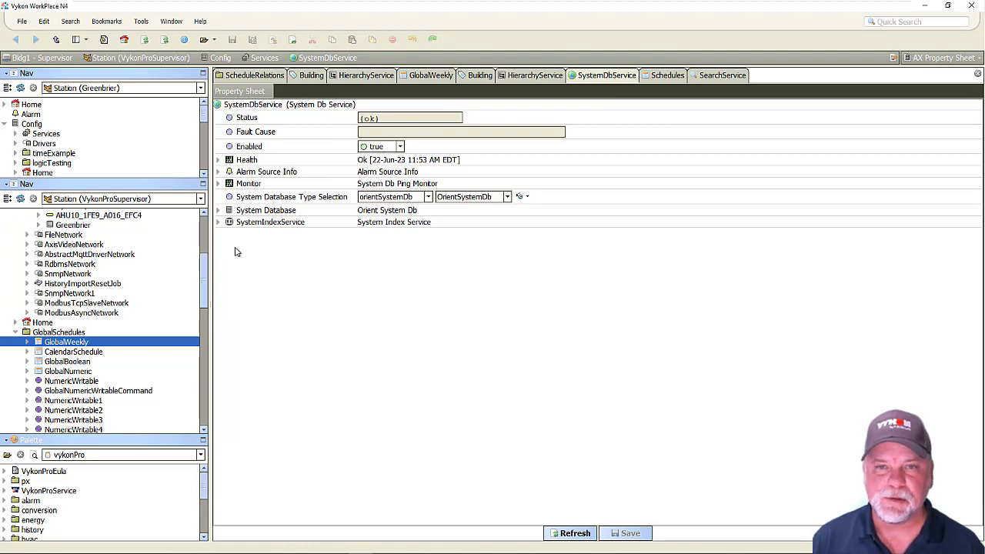
pyautogui.click(217, 223)
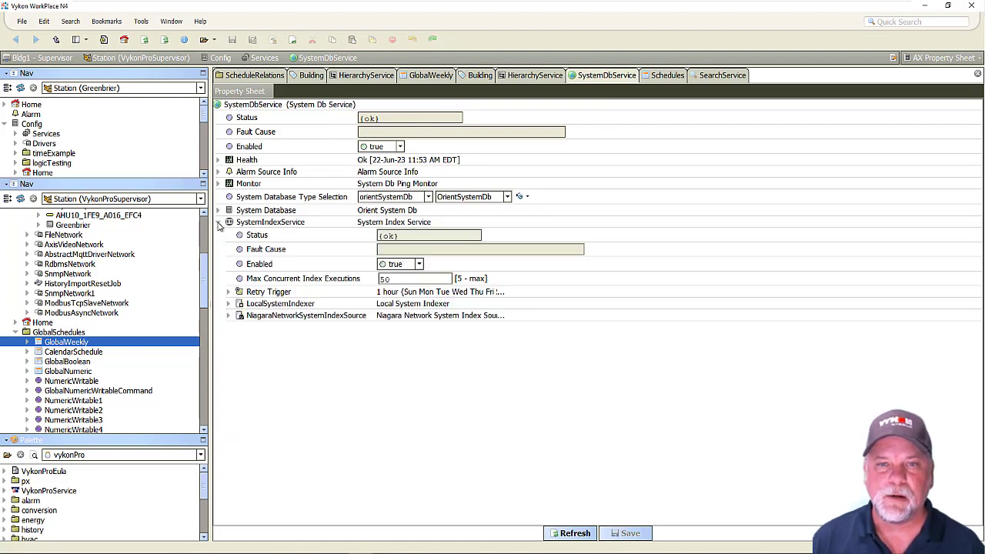
pyautogui.click(229, 305)
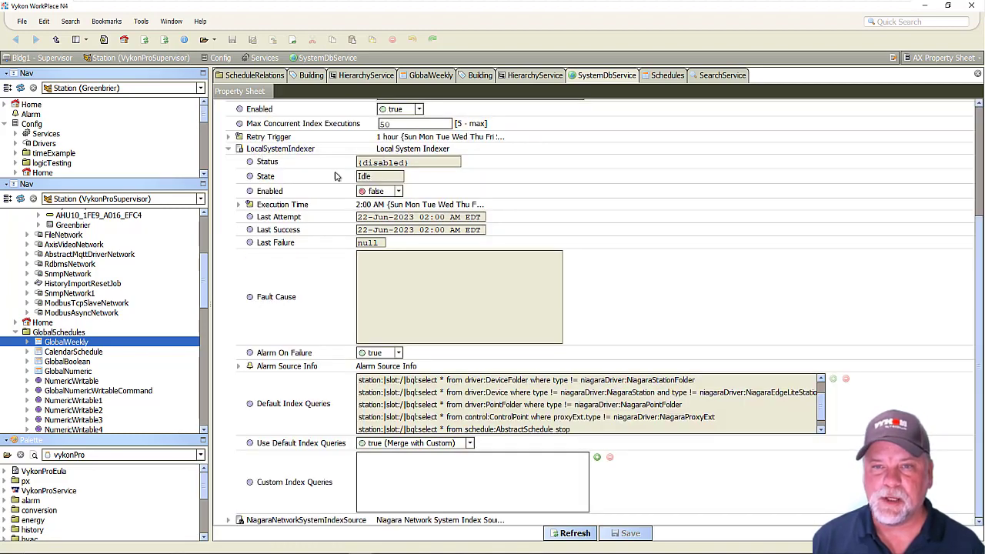
pyautogui.click(389, 193)
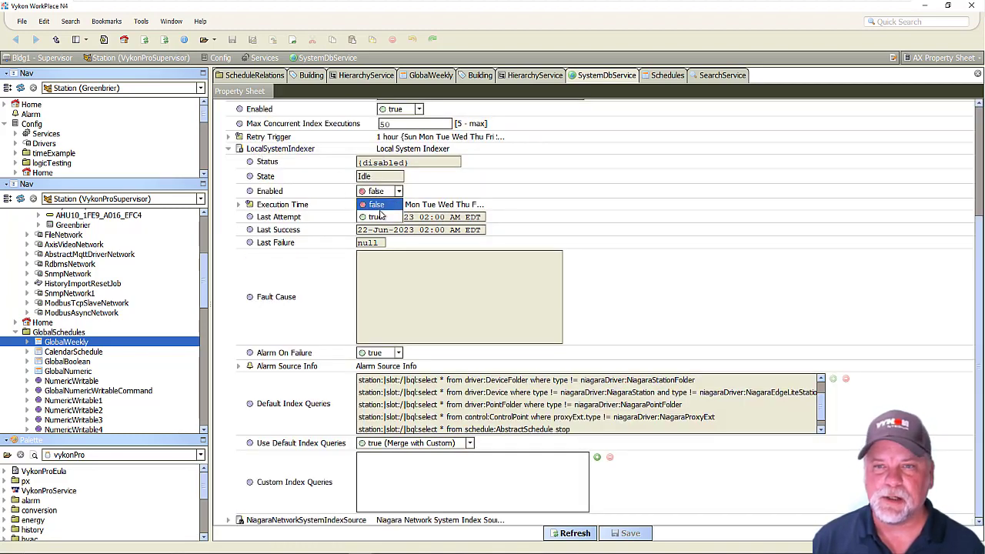
pyautogui.click(377, 216)
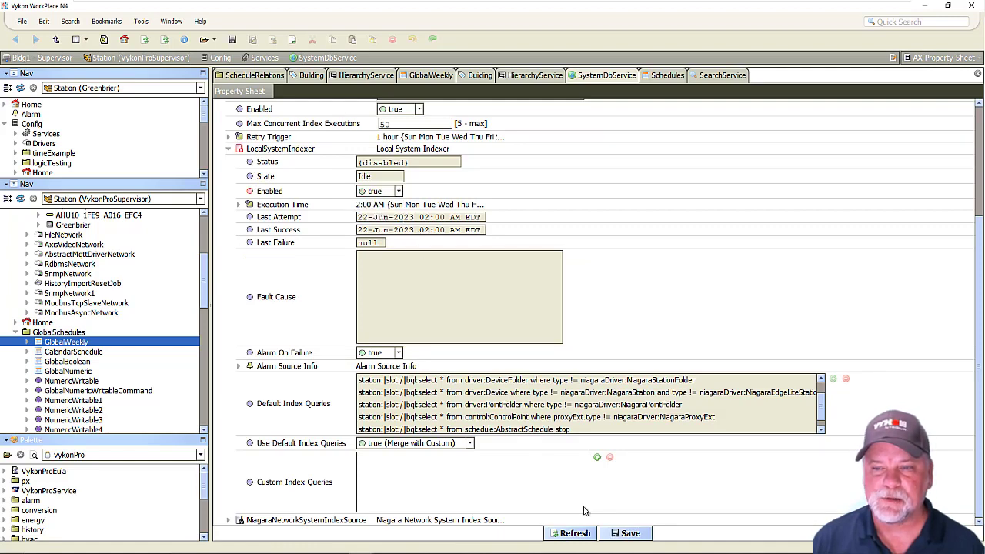
pyautogui.click(622, 534)
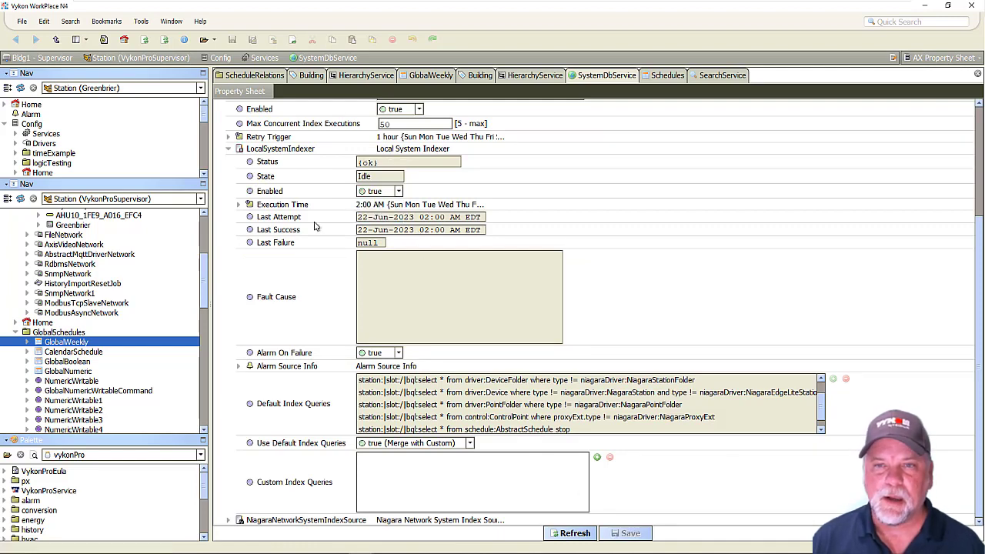
# Step: Execute the LocalSystemIndexer, check its default schedule:AbstractSchedule query against the Supervisor's global schedules, and collapse the indexer
pyautogui.rightClick(278, 150)
pyautogui.moveTo(323, 171)
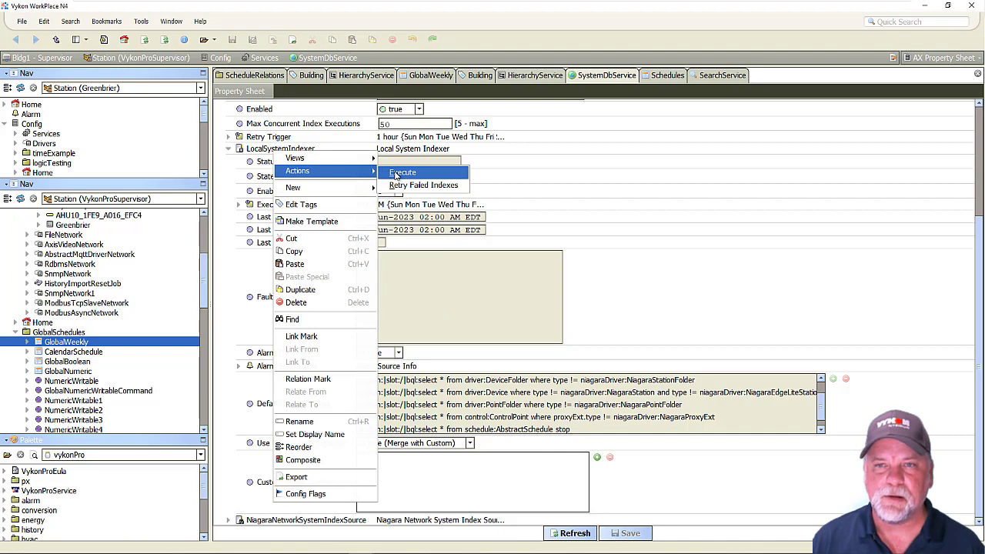
pyautogui.click(387, 176)
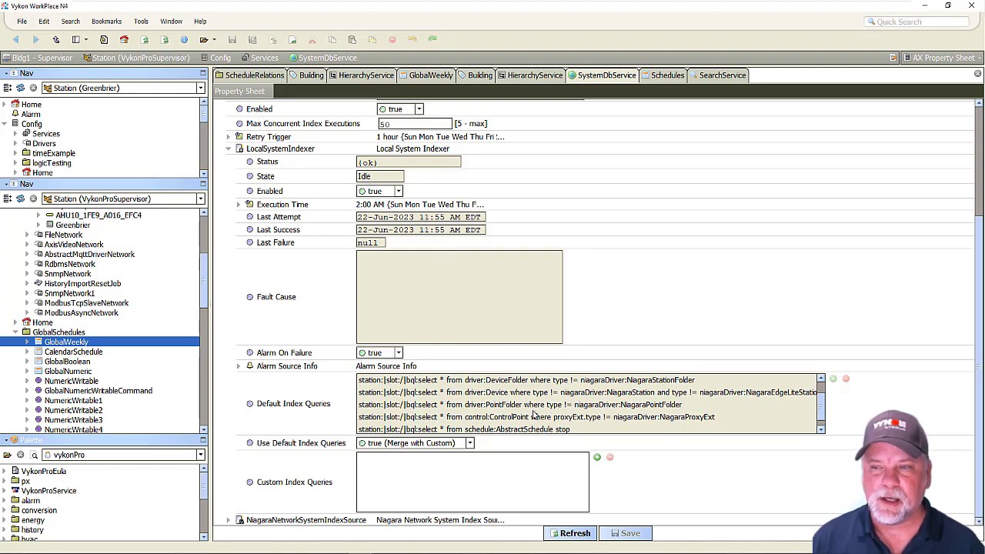
pyautogui.click(514, 430)
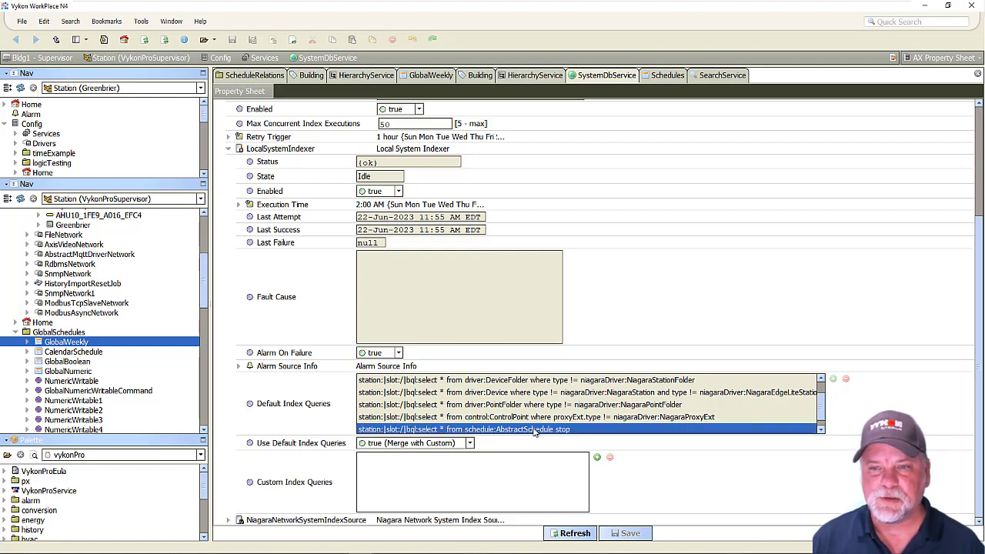
pyautogui.keyDown('ctrl'); pyautogui.click(71, 362); pyautogui.keyUp('ctrl')
pyautogui.keyDown('ctrl'); pyautogui.click(71, 372); pyautogui.keyUp('ctrl')
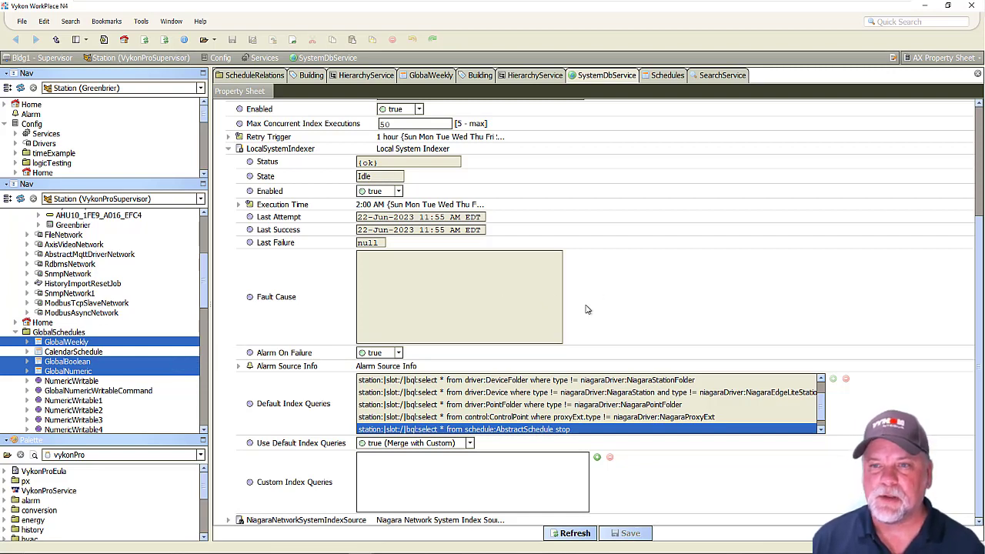
pyautogui.click(229, 148)
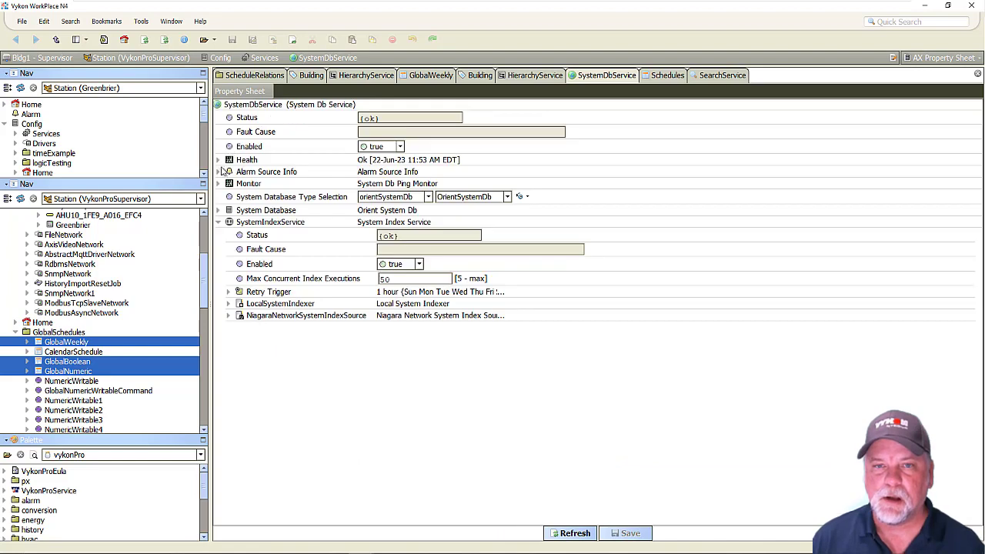
# Step: Execute the Global Niagara Network Indexer of the NiagaraNetworkSystemIndexSource and collapse its properties
pyautogui.click(228, 316)
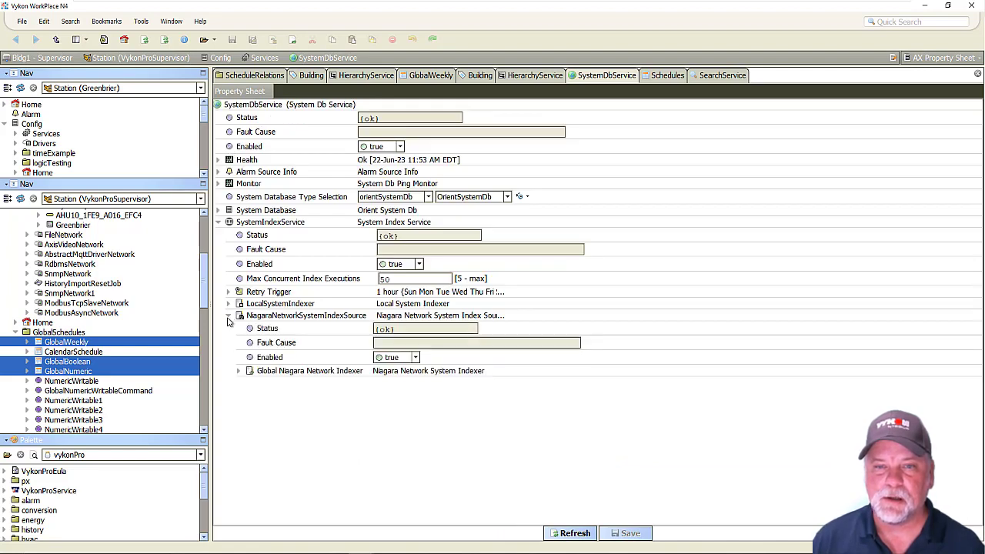
pyautogui.click(239, 372)
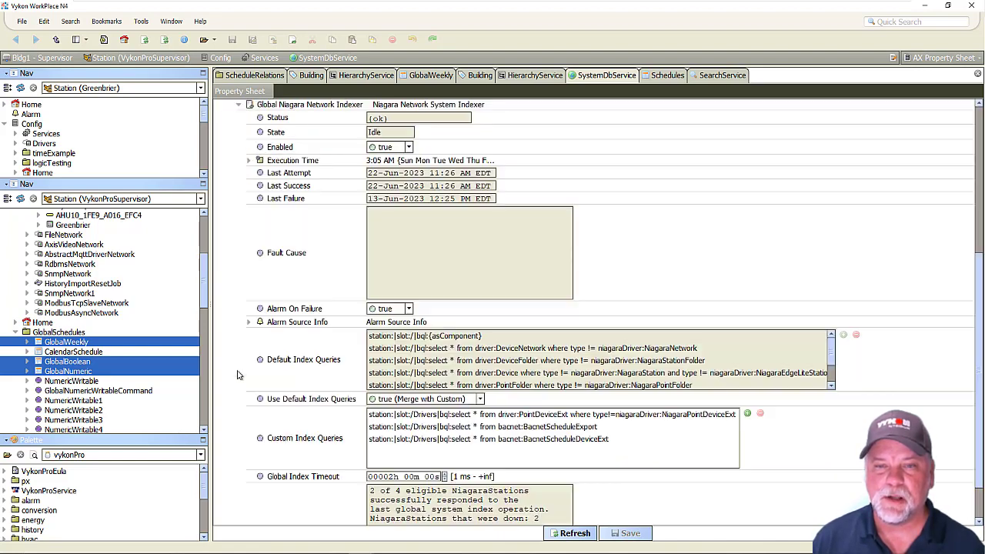
pyautogui.rightClick(299, 107)
pyautogui.moveTo(327, 123)
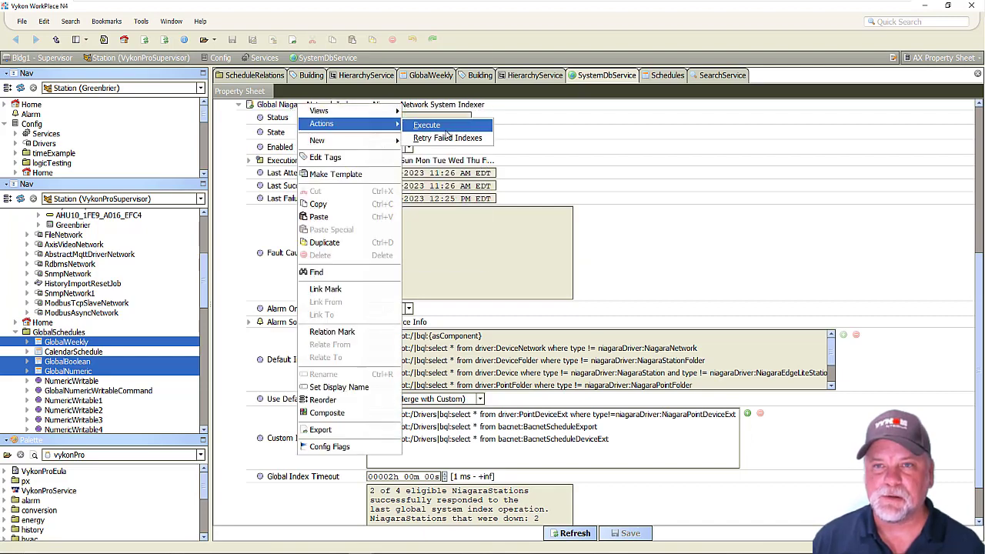
pyautogui.click(444, 126)
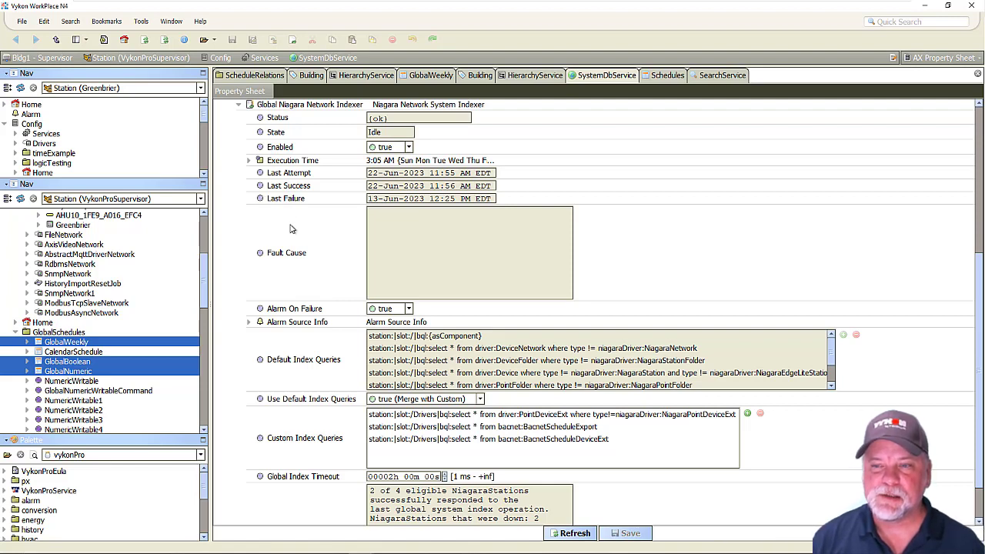
pyautogui.click(239, 105)
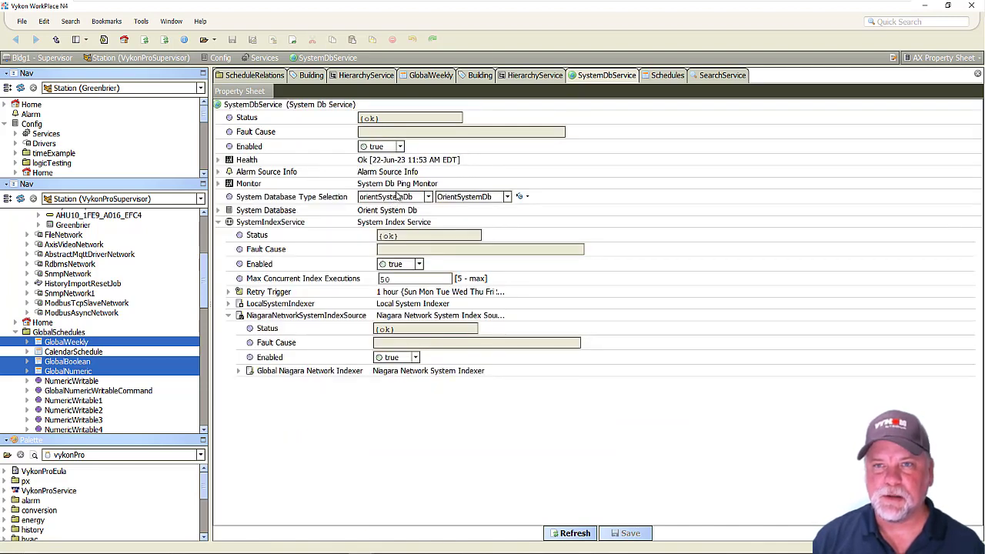
# Step: Return to the HierarchyService property sheet, select the service in the Supervisor's Services, and collapse its Schedule hierarchy
pyautogui.click(525, 75)
pyautogui.scroll(1, 79, 292)
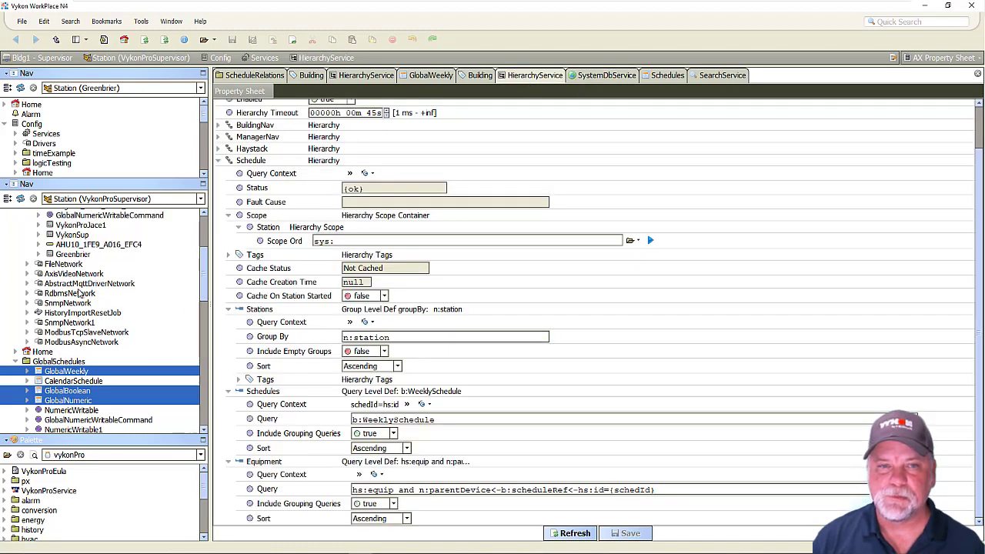
pyautogui.scroll(4, 79, 292)
pyautogui.click(16, 254)
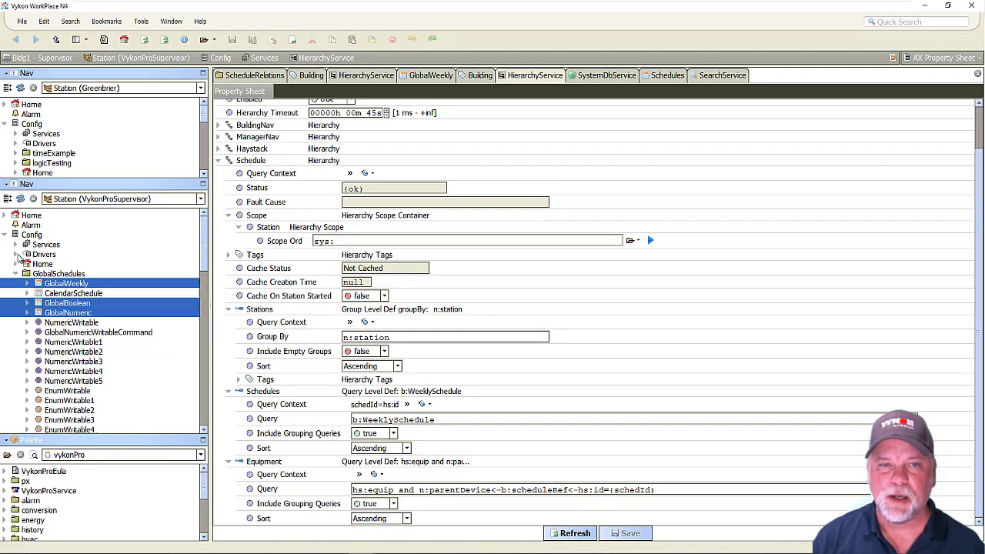
pyautogui.click(16, 244)
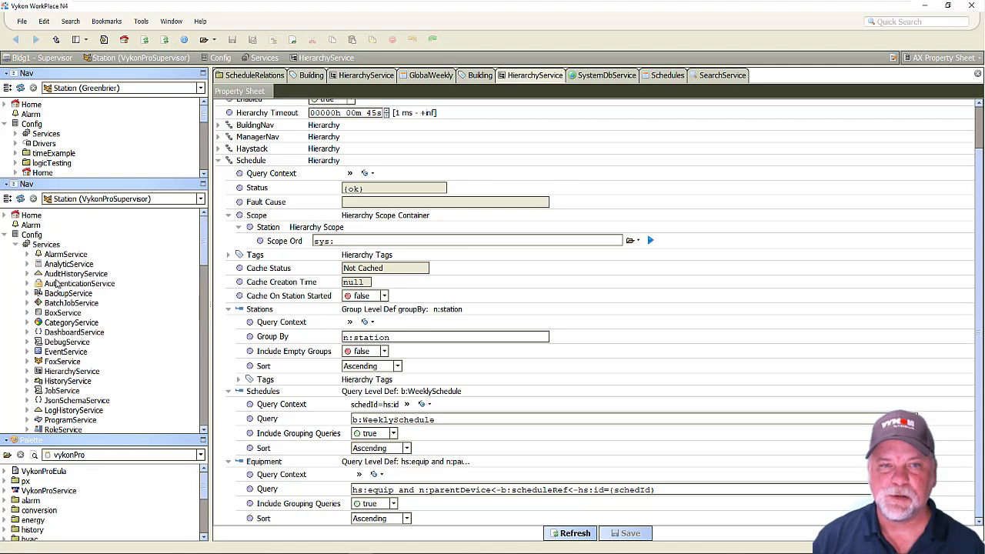
pyautogui.click(70, 372)
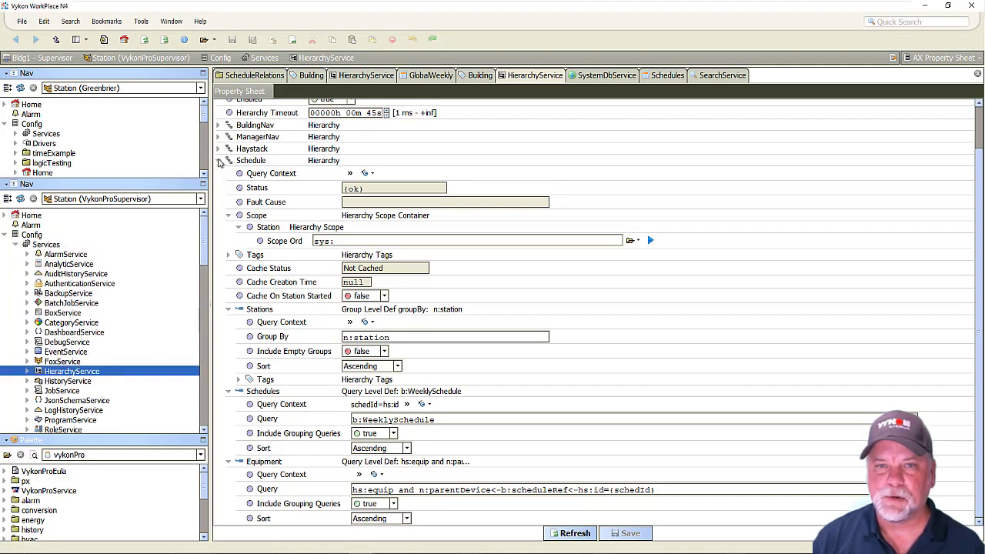
pyautogui.click(219, 160)
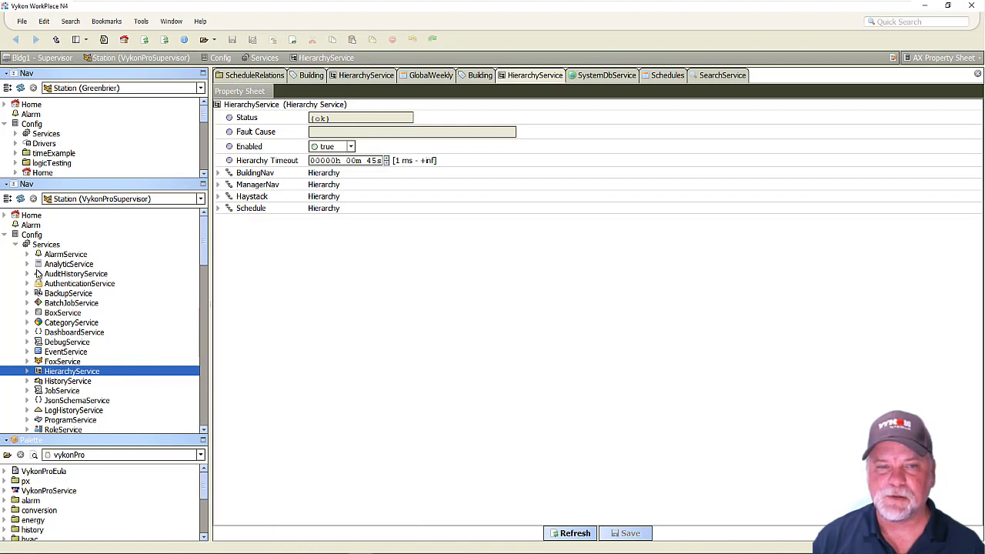
# Step: Open the hierarchy palette and add a SystemDbHierarchy named ExportedSchedules to the HierarchyService
pyautogui.click(86, 456)
pyautogui.click(68, 469)
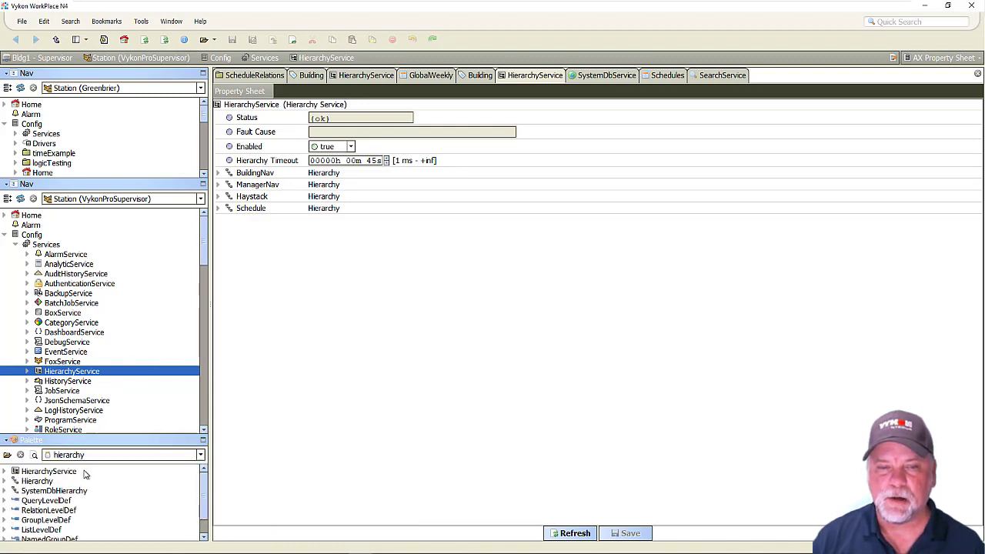
pyautogui.click(48, 491)
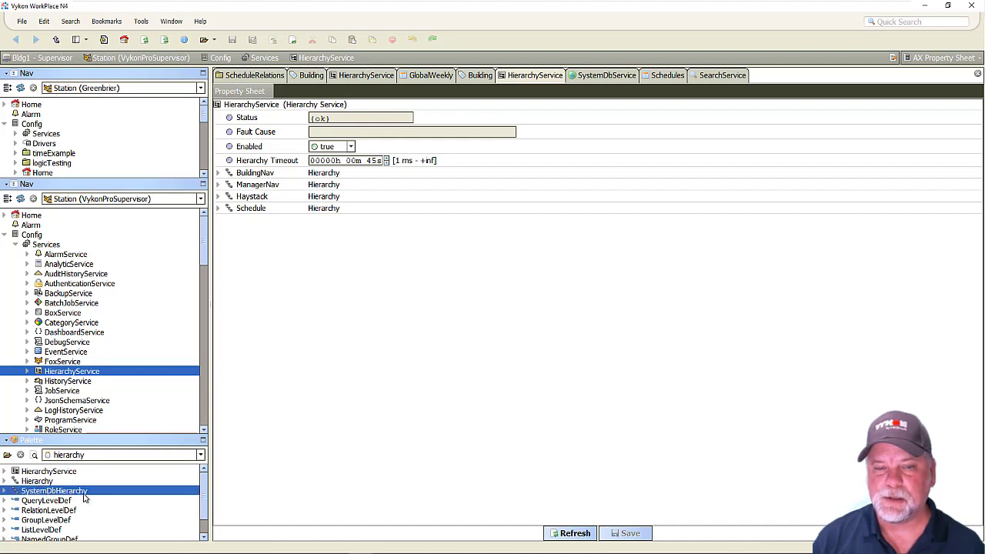
pyautogui.moveTo(84, 496); pyautogui.dragTo(344, 309)
pyautogui.write('Expo')
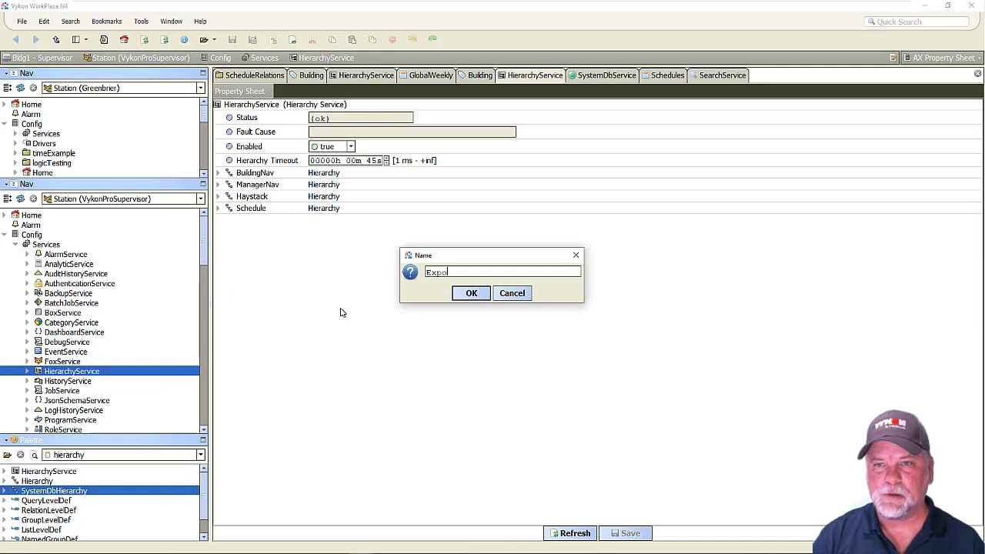
pyautogui.write('rtedSchedules')
pyautogui.press('Return')
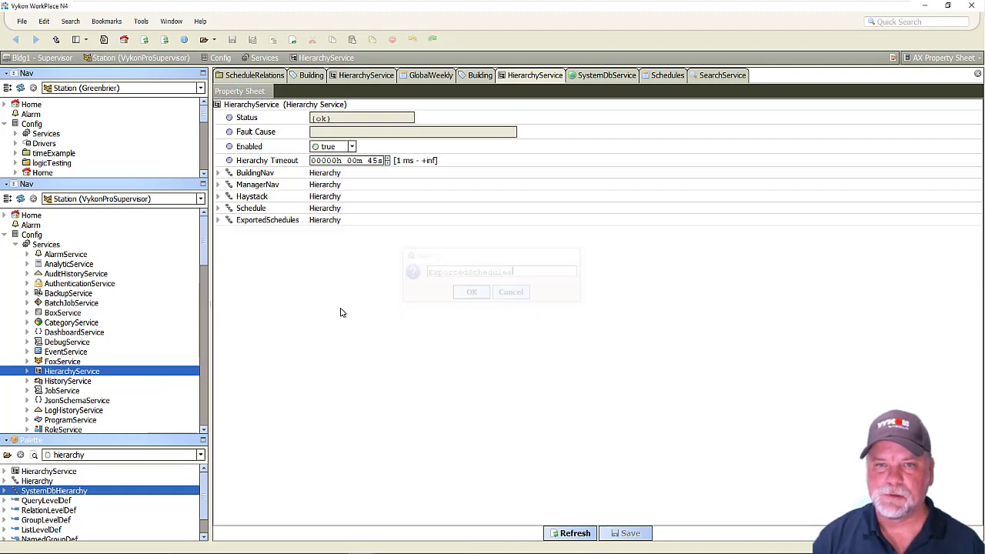
# Step: Expand ExportedSchedules and examine the Scope Ord of its SystemDb scope, comparing the Hierarchy and SystemDbHierarchy palette components
pyautogui.click(217, 220)
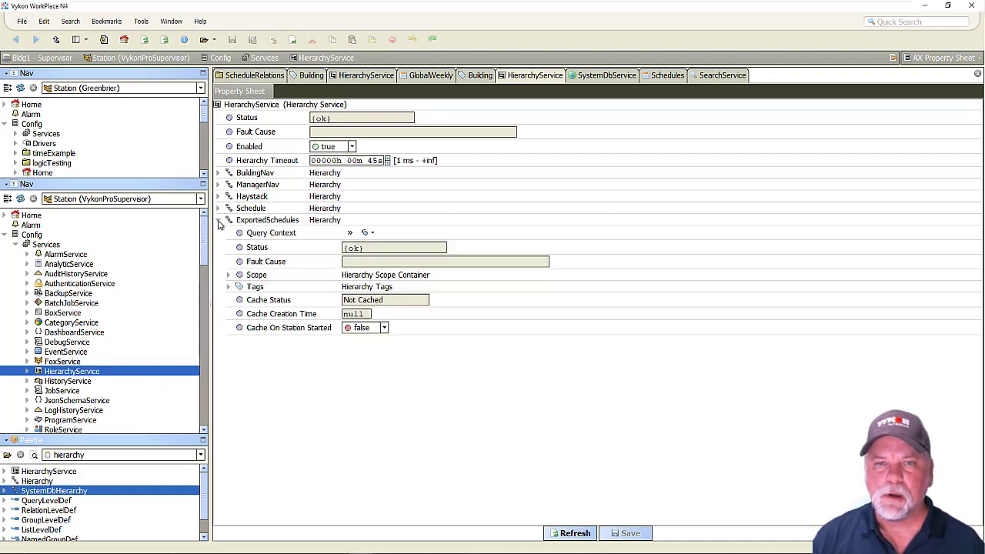
pyautogui.click(47, 482)
pyautogui.keyDown('shift'); pyautogui.click(46, 491); pyautogui.keyUp('shift')
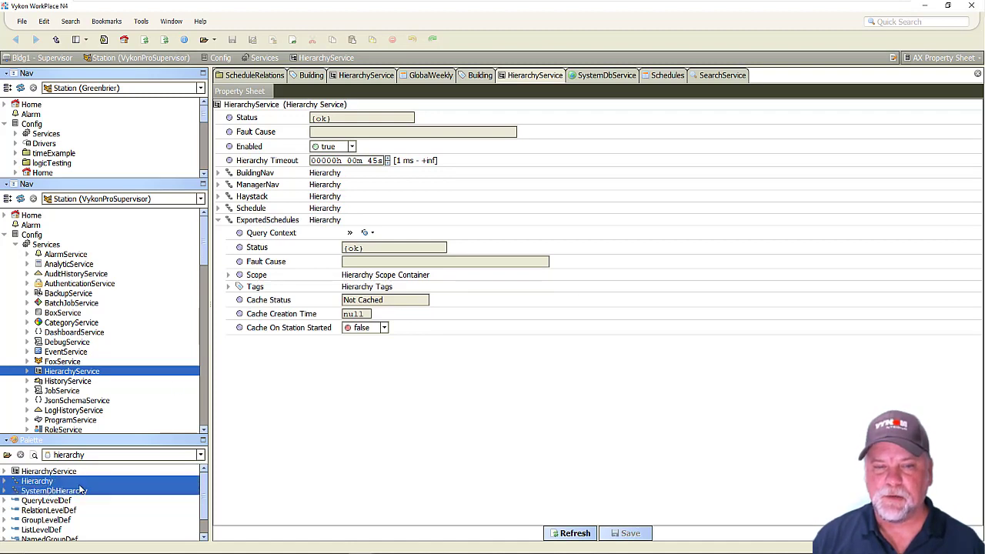
pyautogui.click(229, 276)
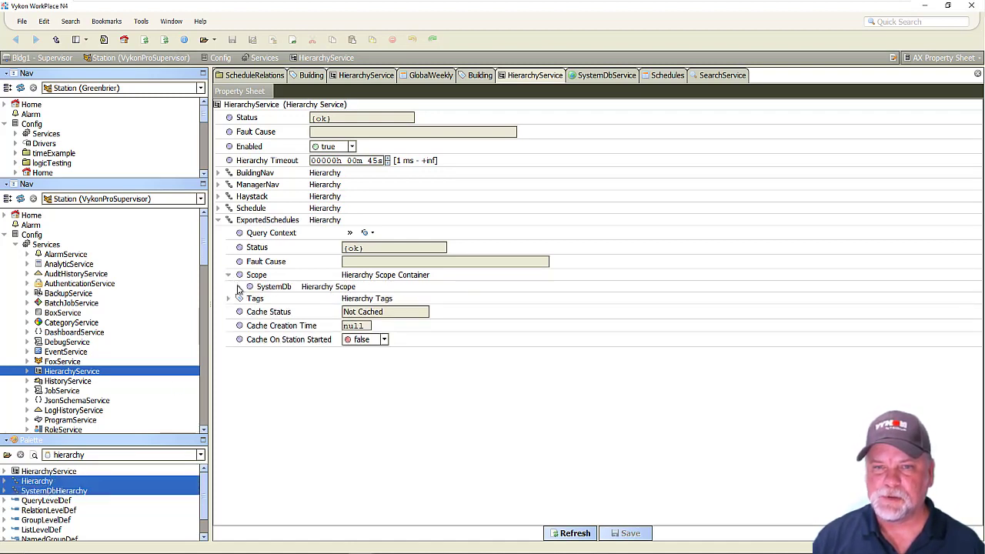
pyautogui.click(240, 286)
pyautogui.click(319, 303)
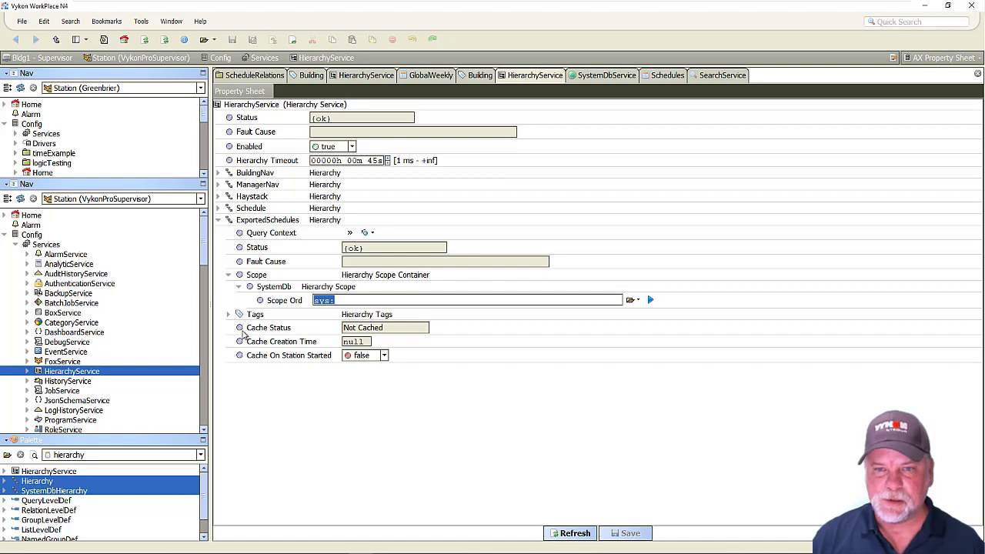
pyautogui.click(227, 275)
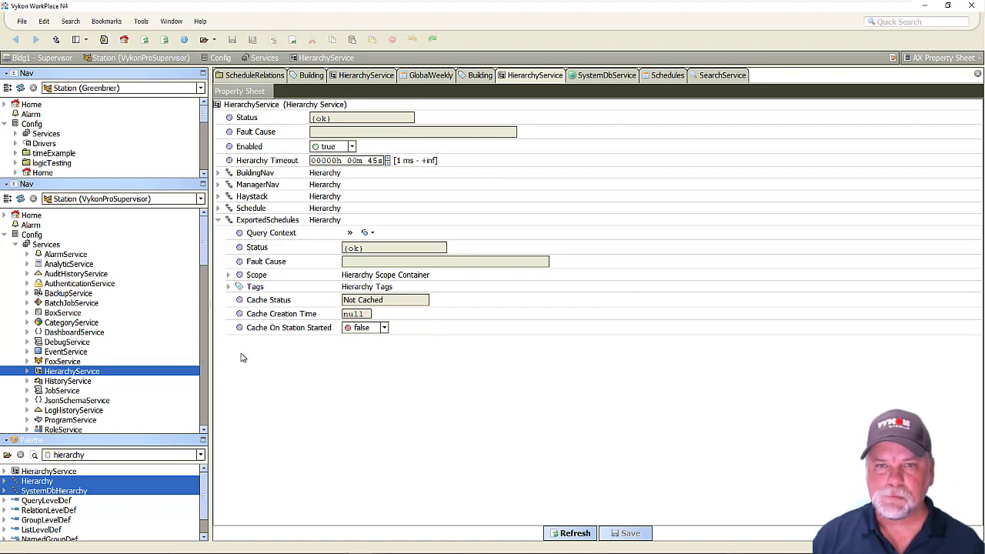
# Step: Review the Supervisor's global schedules and add a QueryLevelDef named Schedules to the ExportedSchedules hierarchy
pyautogui.click(50, 500)
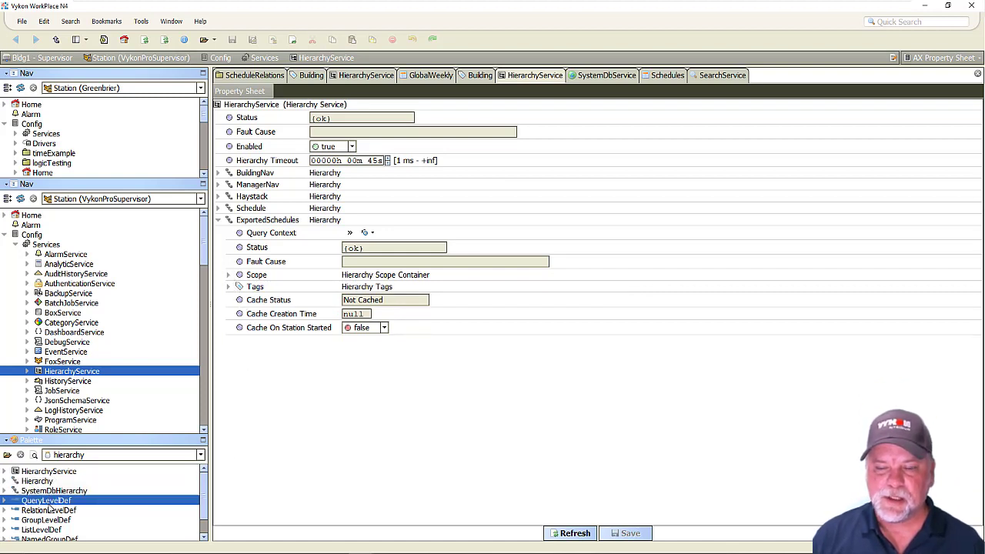
pyautogui.click(16, 245)
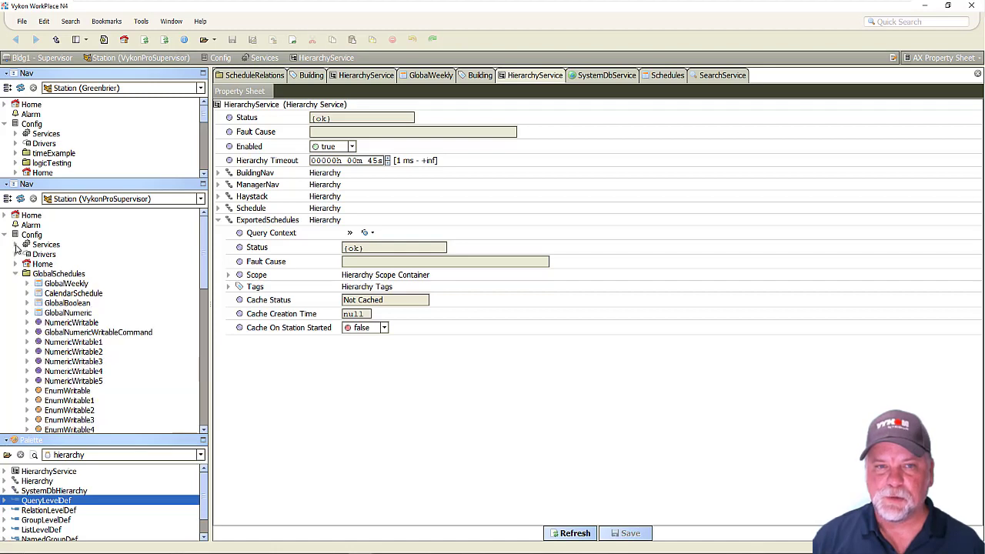
pyautogui.click(69, 284)
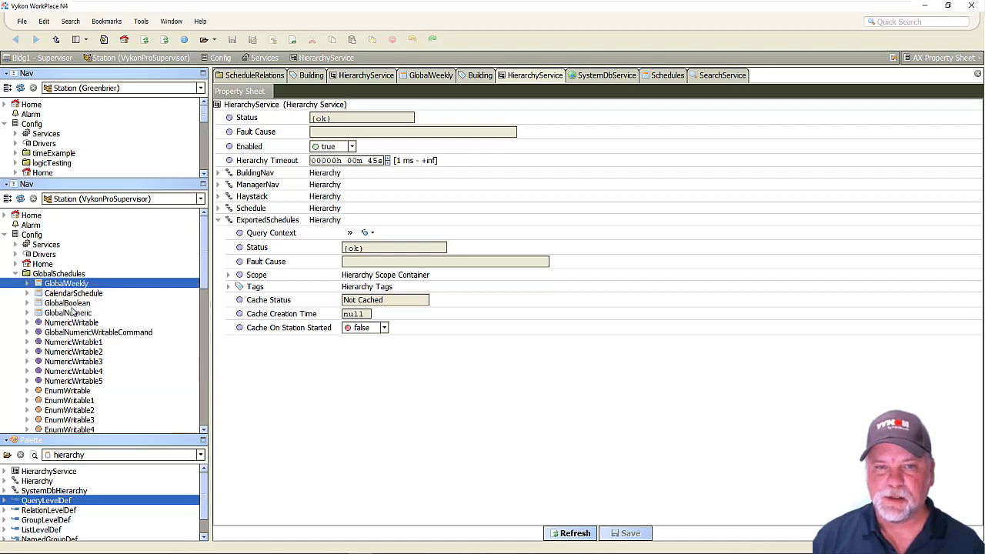
pyautogui.keyDown('ctrl'); pyautogui.click(73, 304); pyautogui.keyUp('ctrl')
pyautogui.keyDown('ctrl'); pyautogui.click(74, 314); pyautogui.keyUp('ctrl')
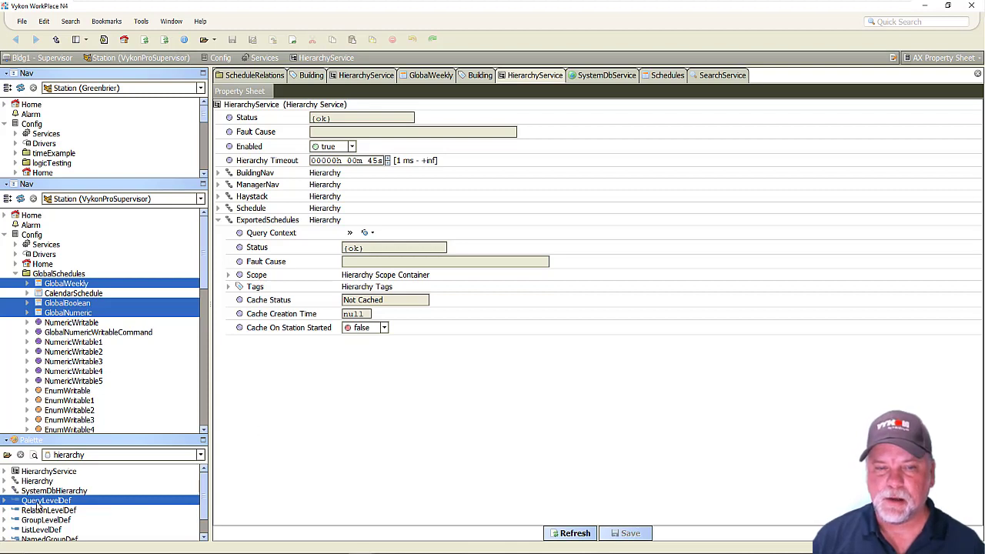
pyautogui.moveTo(37, 505); pyautogui.dragTo(271, 224)
pyautogui.write('Schedul')
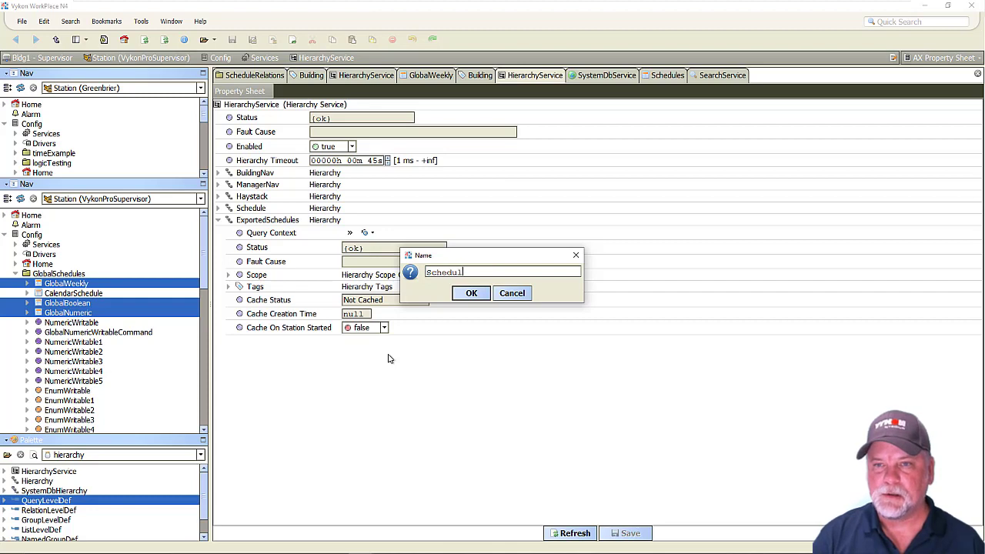
pyautogui.write('es')
pyautogui.press('Return')
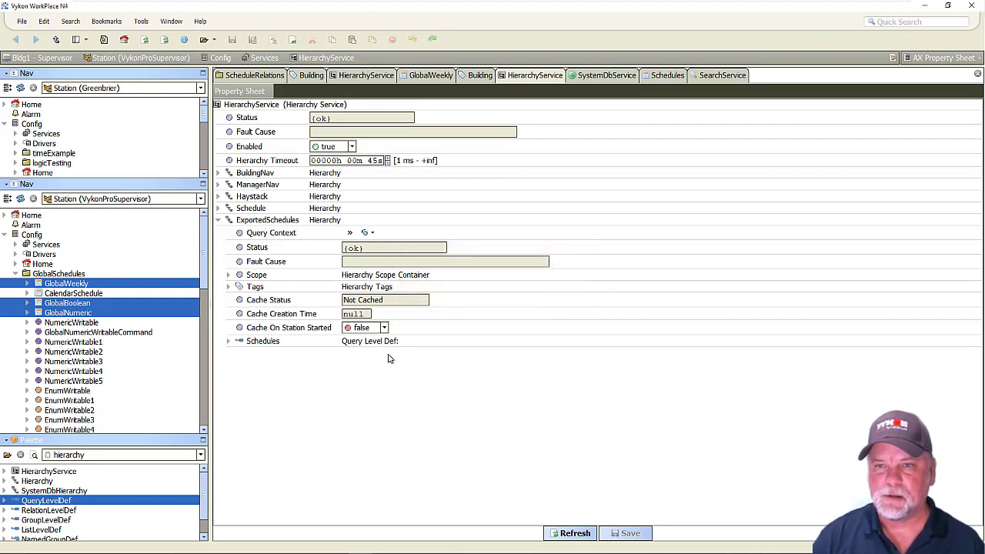
# Step: Set the Schedules level's query to b:WeeklySchedule and b:schedExport, and save the HierarchyService
pyautogui.click(228, 341)
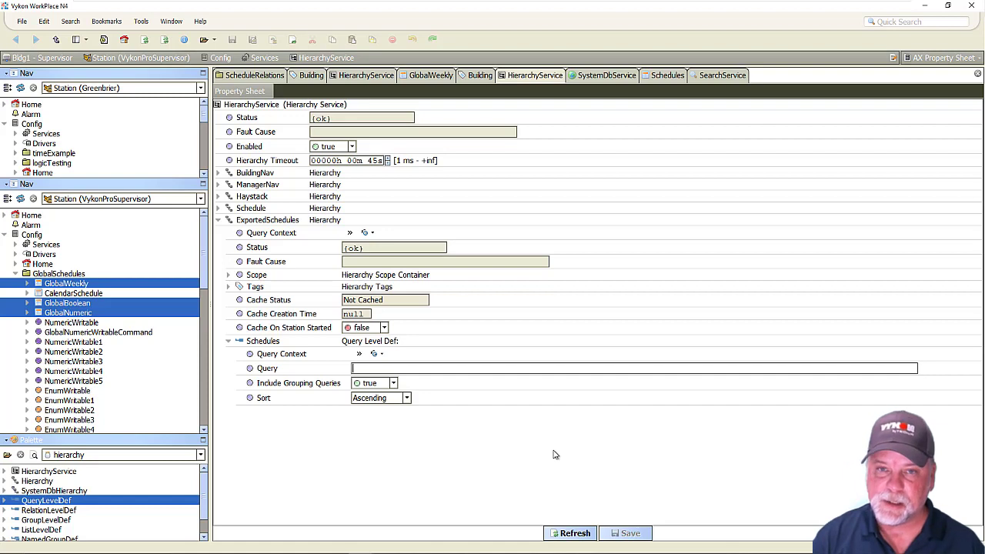
pyautogui.write('b:Weekl')
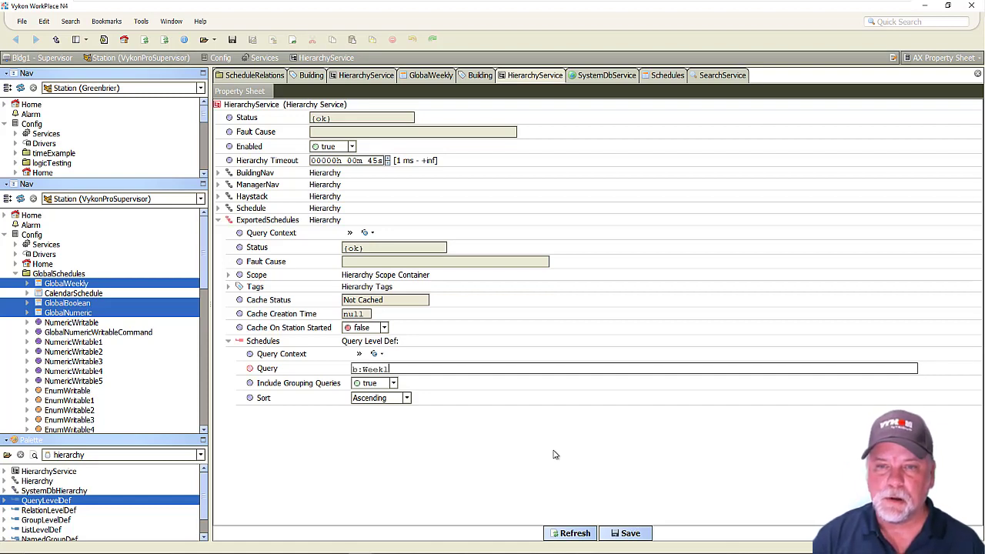
pyautogui.write('ySchedule and b:schedExport')
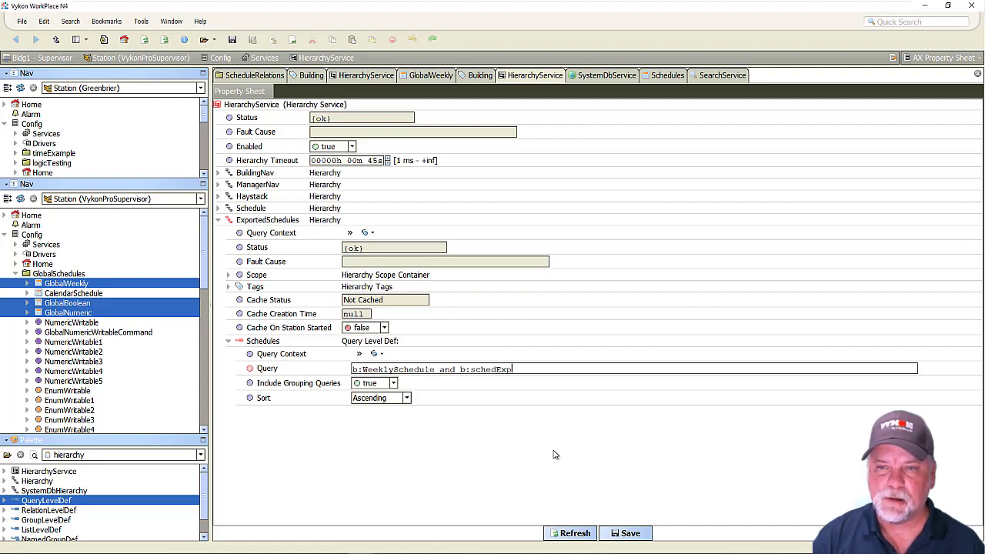
pyautogui.click(626, 532)
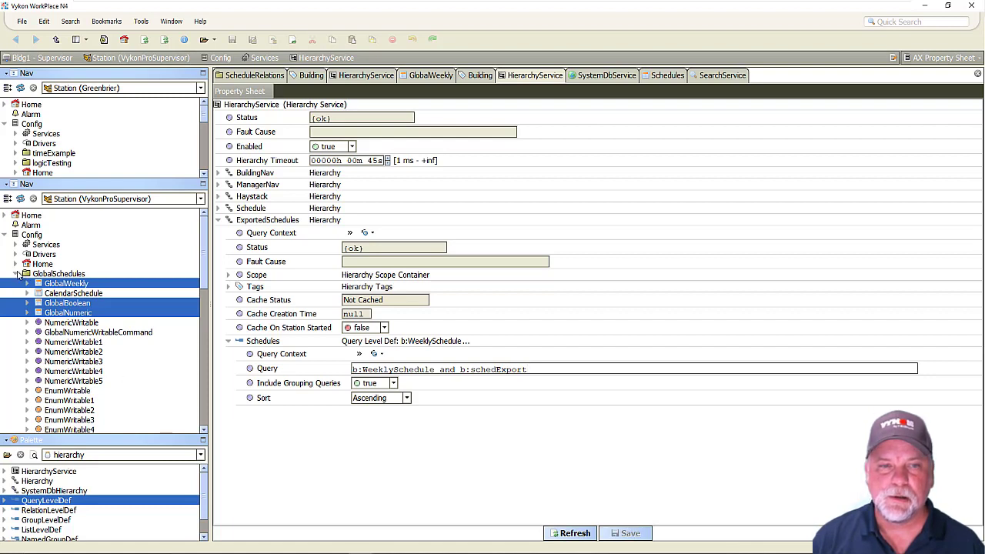
# Step: Expand ExportedSchedules under the Supervisor station's Hierarchy node and examine the schedules it lists
pyautogui.click(17, 274)
pyautogui.scroll(-6, 47, 370)
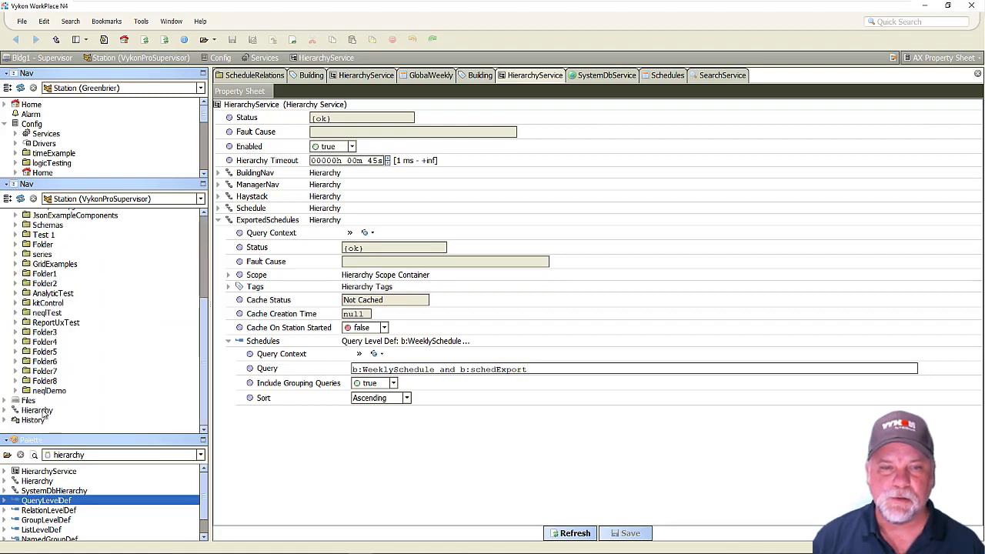
pyautogui.click(40, 410)
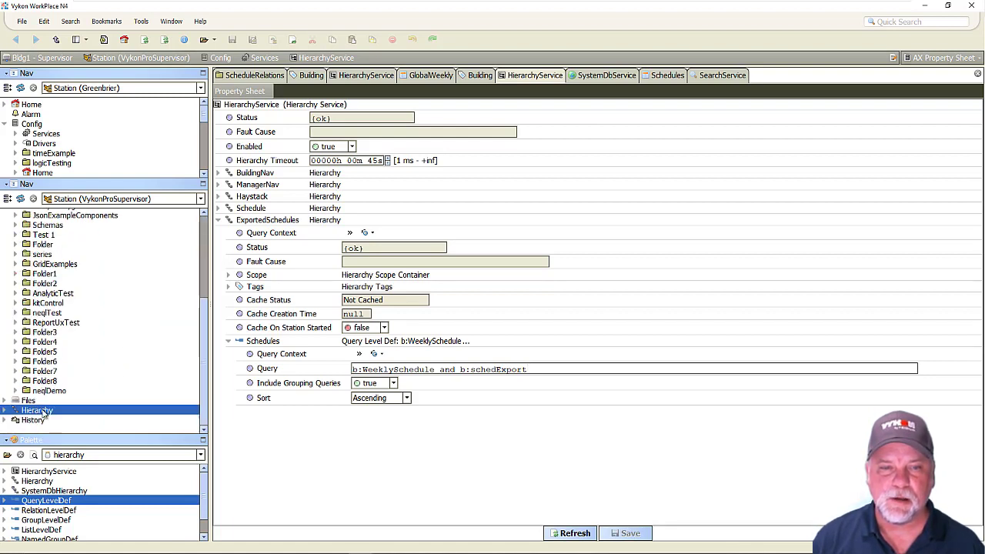
pyautogui.click(7, 411)
pyautogui.scroll(-1, 40, 395)
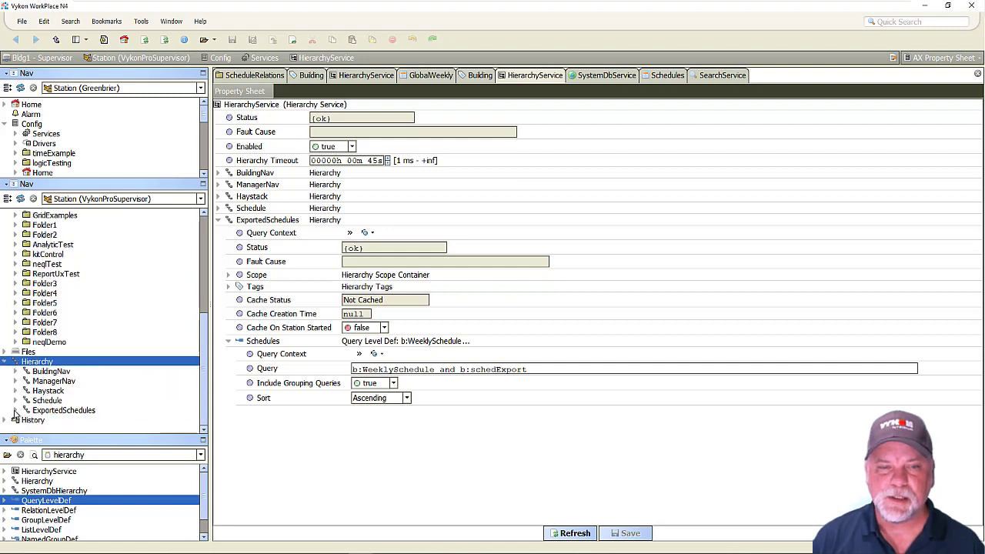
pyautogui.click(16, 410)
pyautogui.scroll(-1, 72, 398)
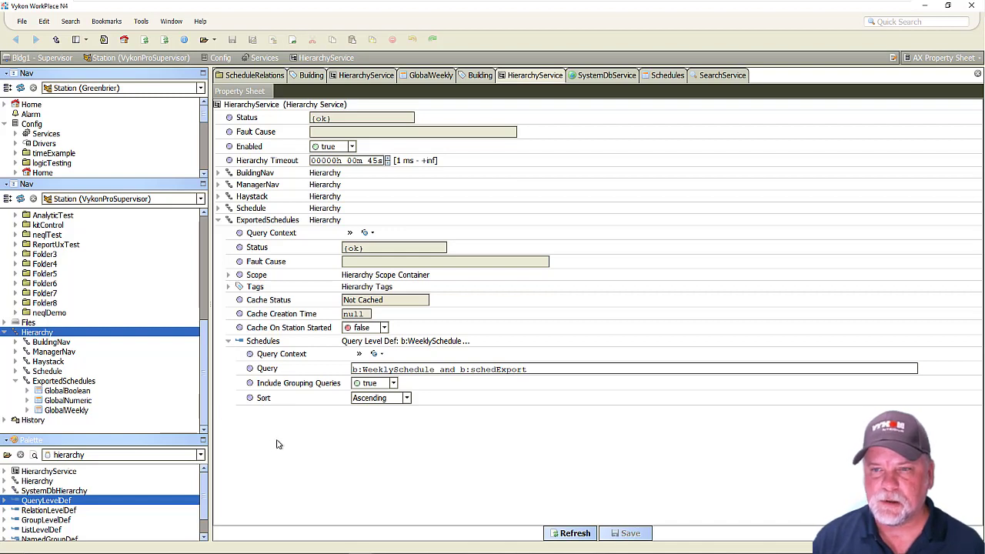
# Step: Enlarge the palette area and add a GroupLevelDef named Stations to the ExportedSchedules hierarchy
pyautogui.moveTo(136, 434); pyautogui.dragTo(138, 386)
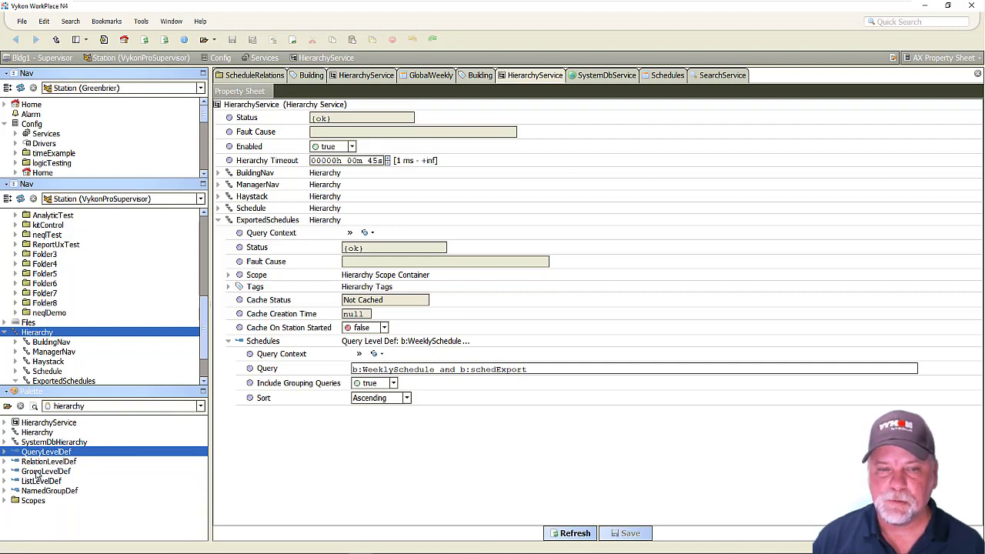
pyautogui.moveTo(37, 472); pyautogui.dragTo(258, 221)
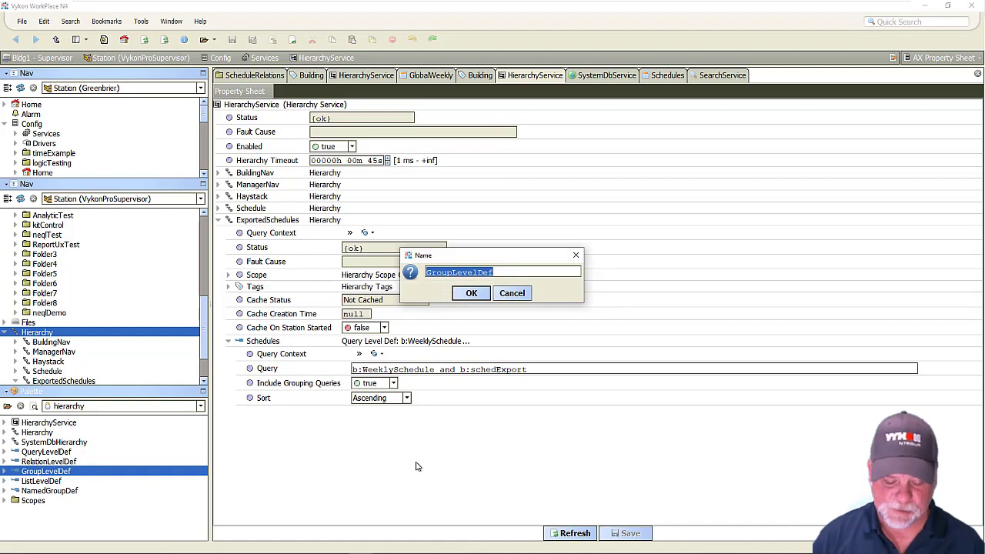
pyautogui.write('station')
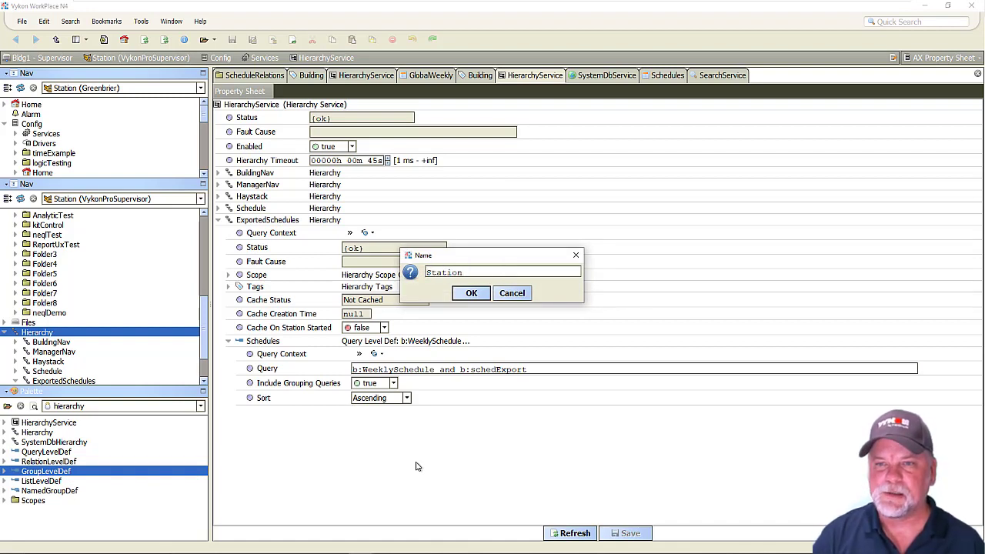
pyautogui.write('s')
pyautogui.press('Return')
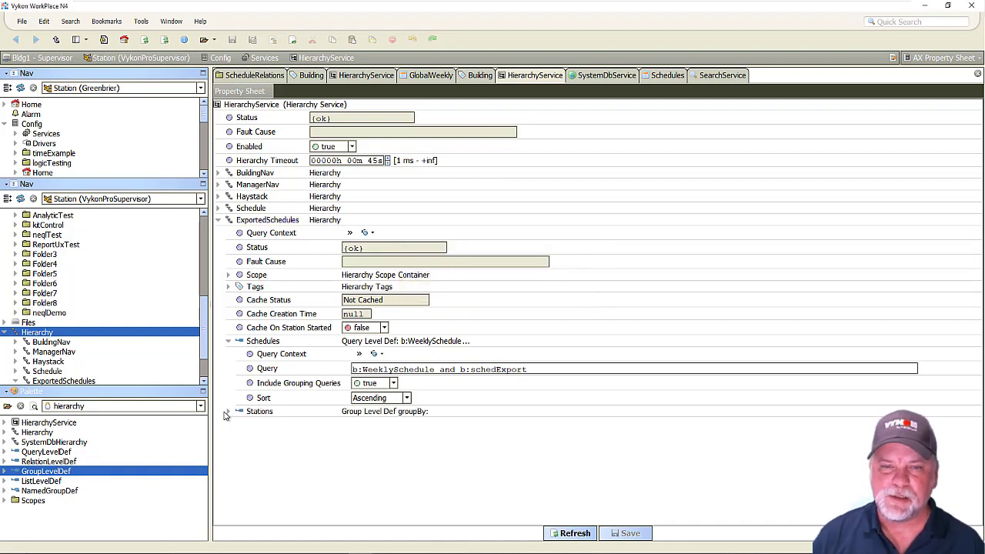
# Step: Set the Stations level's Group By to n:station, save, and check ExportedSchedules in the refreshed Hierarchy tree
pyautogui.click(228, 412)
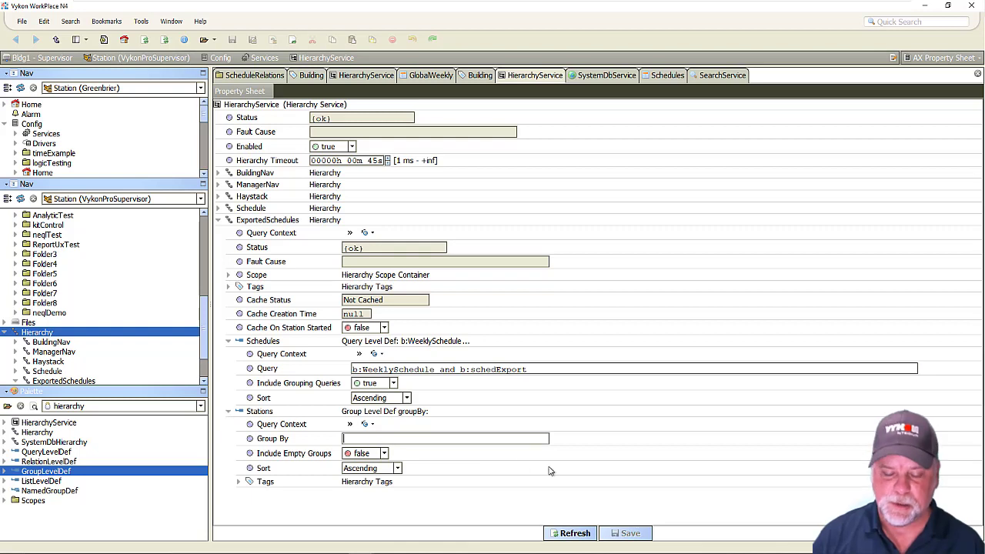
pyautogui.write('n:station')
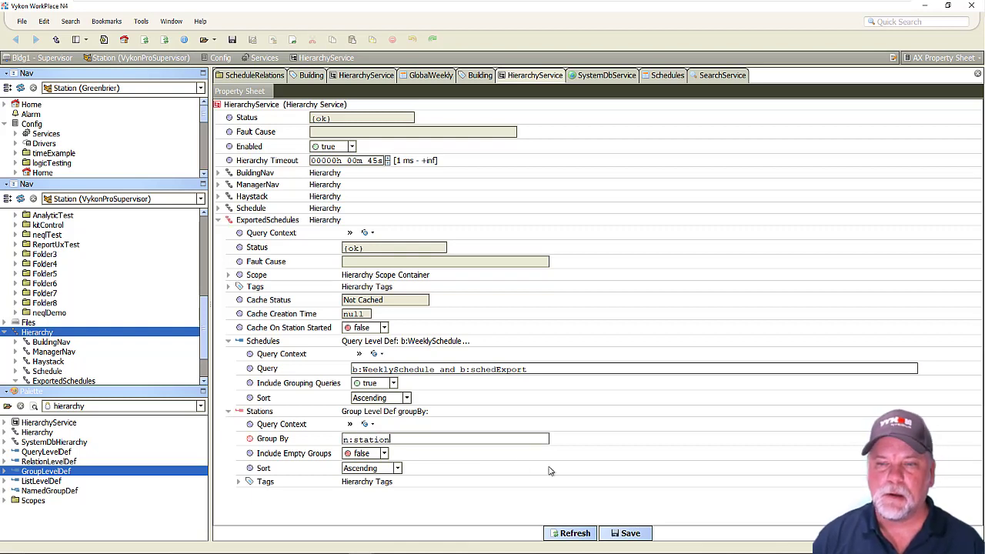
pyautogui.click(628, 533)
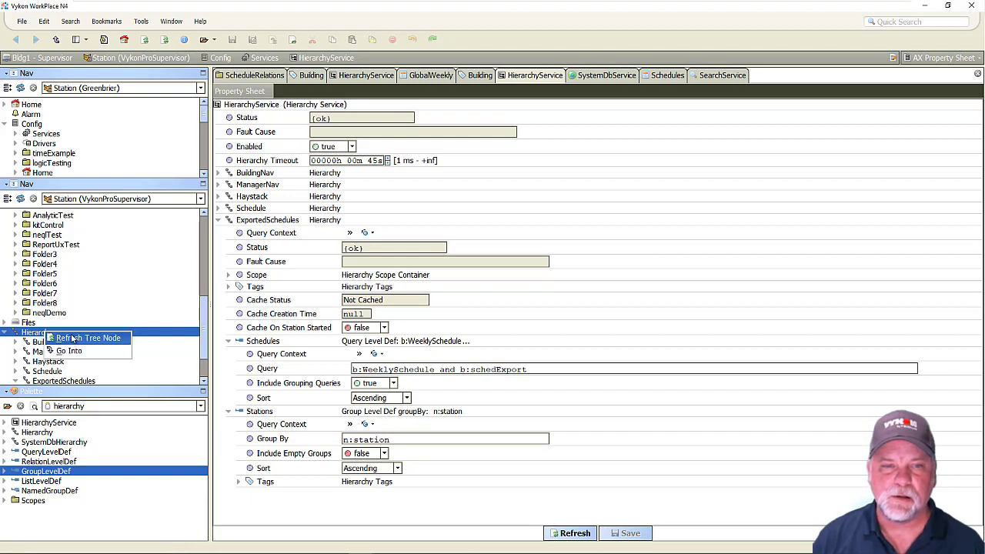
pyautogui.scroll(-1, 76, 309)
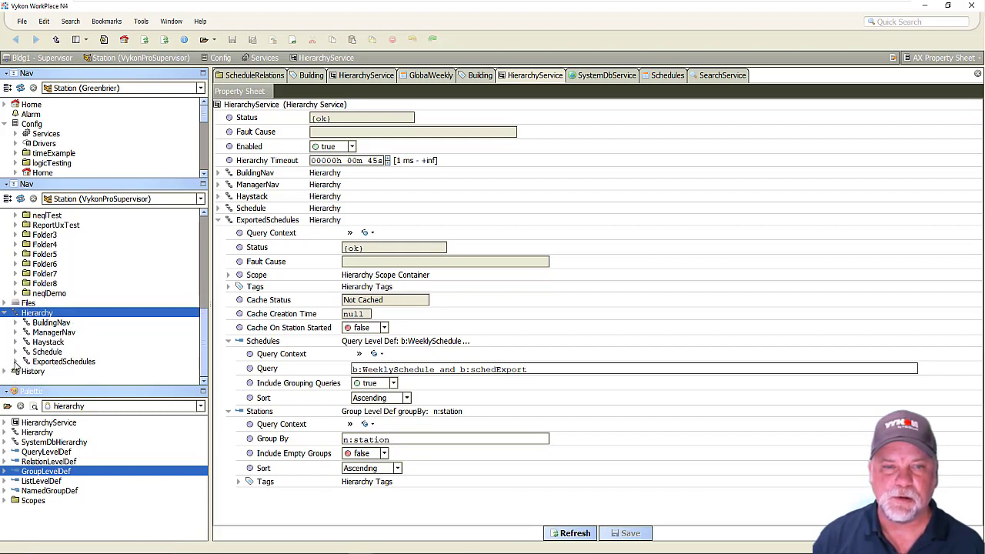
pyautogui.click(15, 361)
pyautogui.scroll(-1, 23, 367)
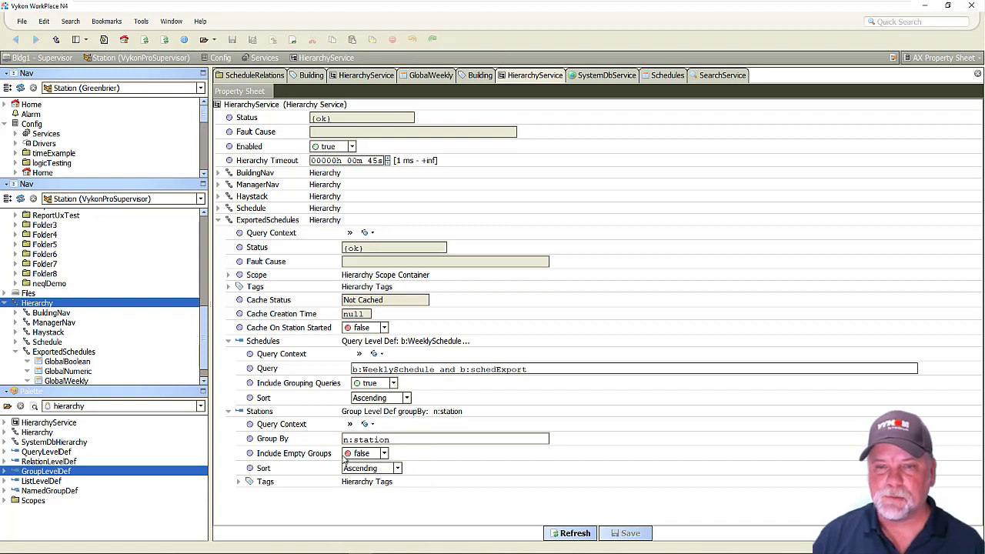
# Step: Set Include Empty Groups to true for the Stations level and save the HierarchyService
pyautogui.click(383, 454)
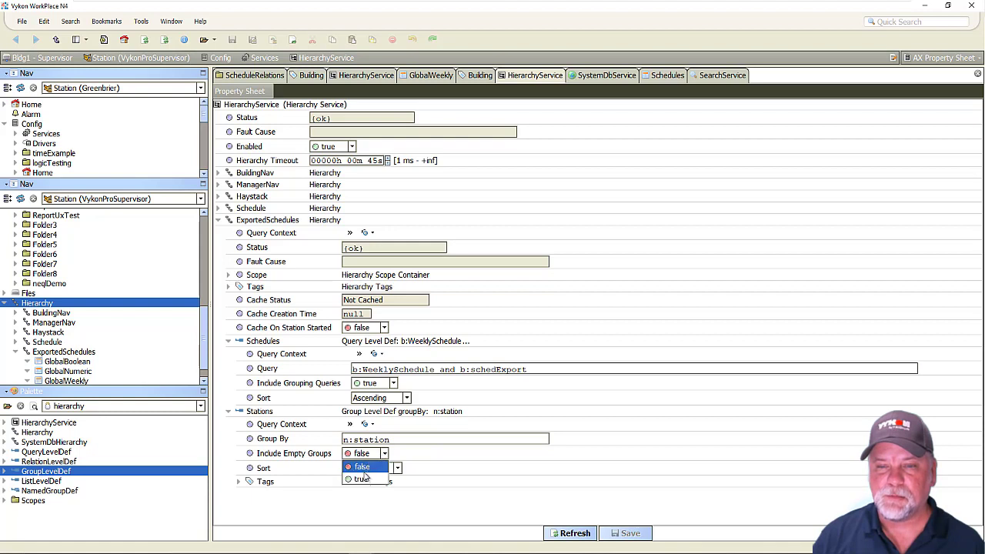
pyautogui.click(366, 484)
pyautogui.click(627, 533)
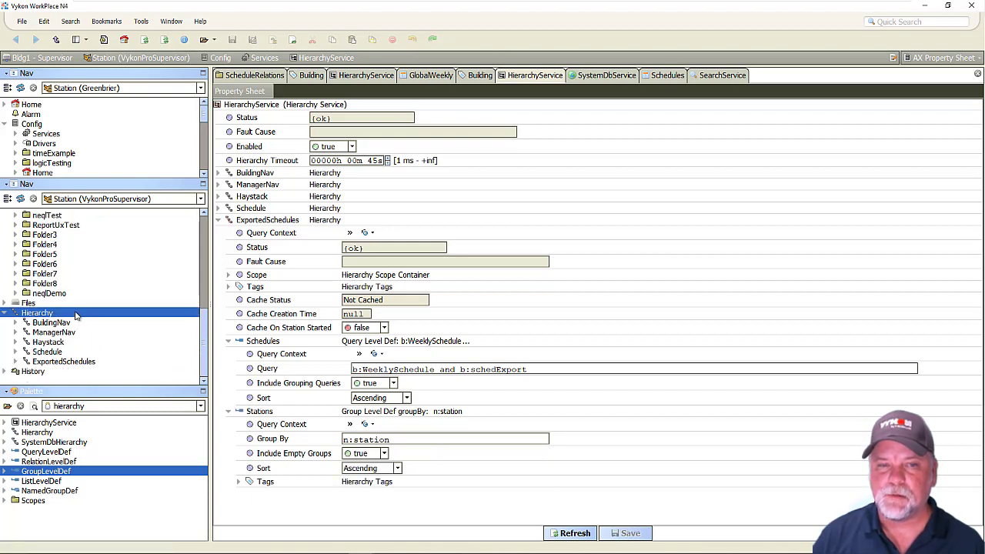
# Step: Expand ExportedSchedules in the refreshed tree and review the station groups under GlobalWeekly, GlobalBoolean and GlobalNumeric
pyautogui.click(16, 361)
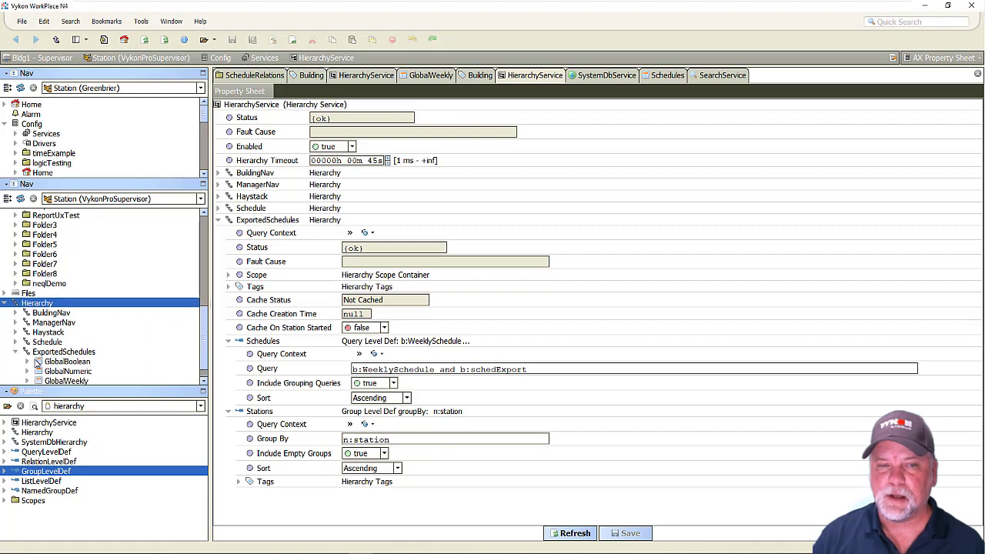
pyautogui.click(26, 361)
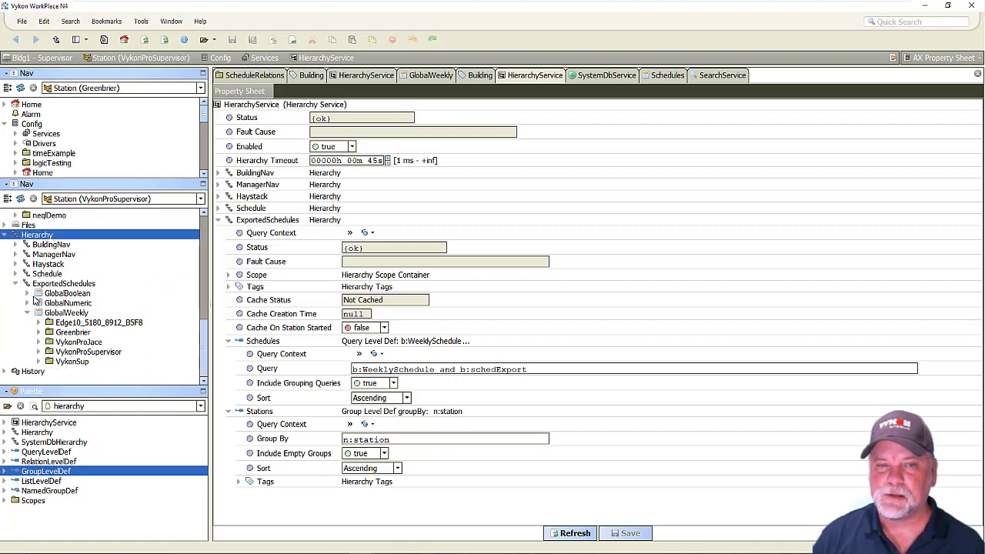
pyautogui.click(26, 293)
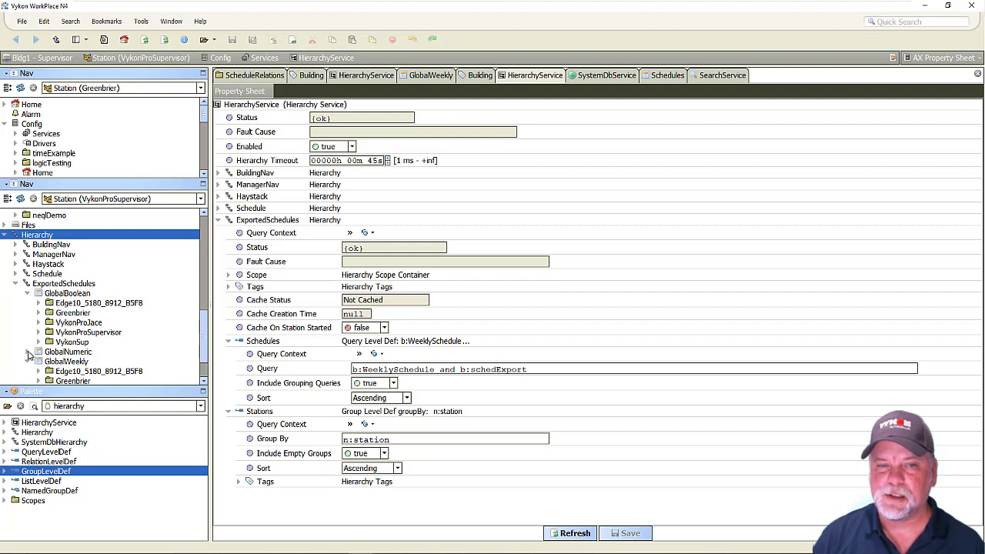
pyautogui.click(27, 352)
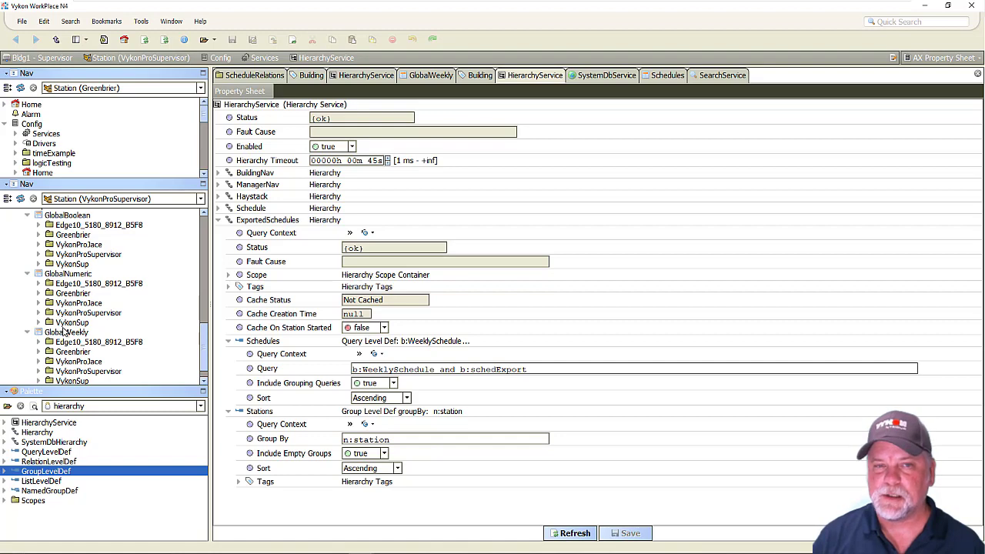
pyautogui.scroll(-1, 63, 327)
pyautogui.scroll(3, 63, 330)
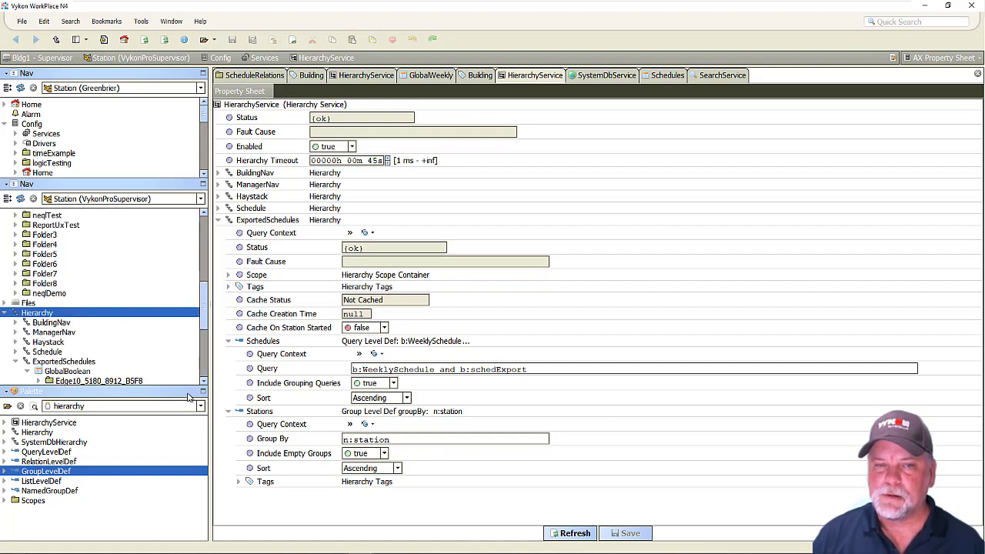
pyautogui.scroll(1, 203, 318)
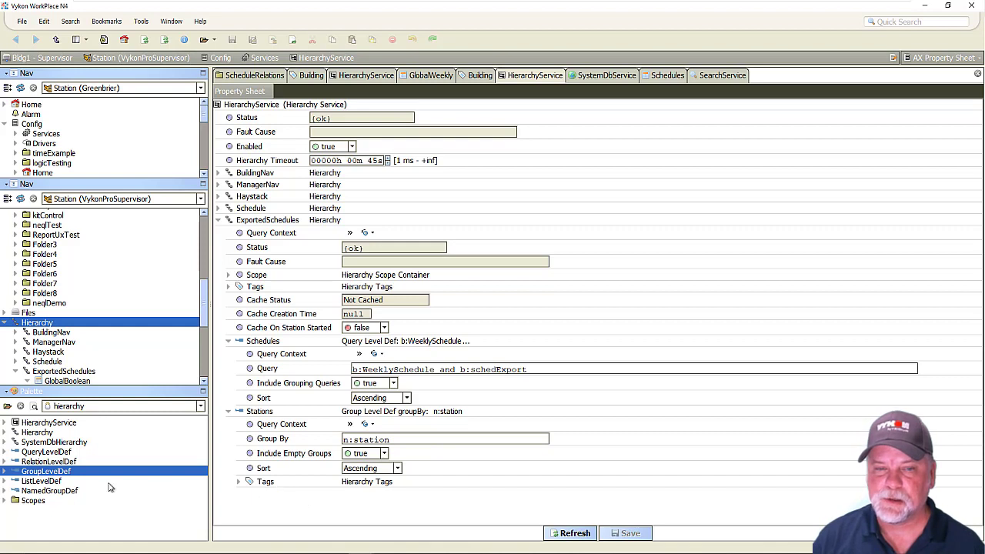
# Step: Add a QueryLevelDef named Equipment to the ExportedSchedules hierarchy
pyautogui.click(37, 452)
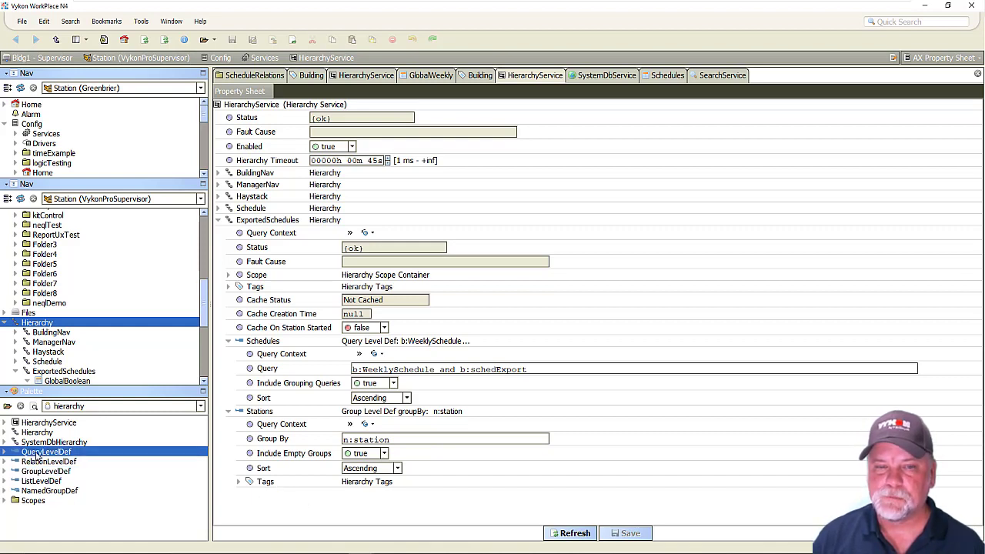
pyautogui.moveTo(37, 454); pyautogui.dragTo(260, 223)
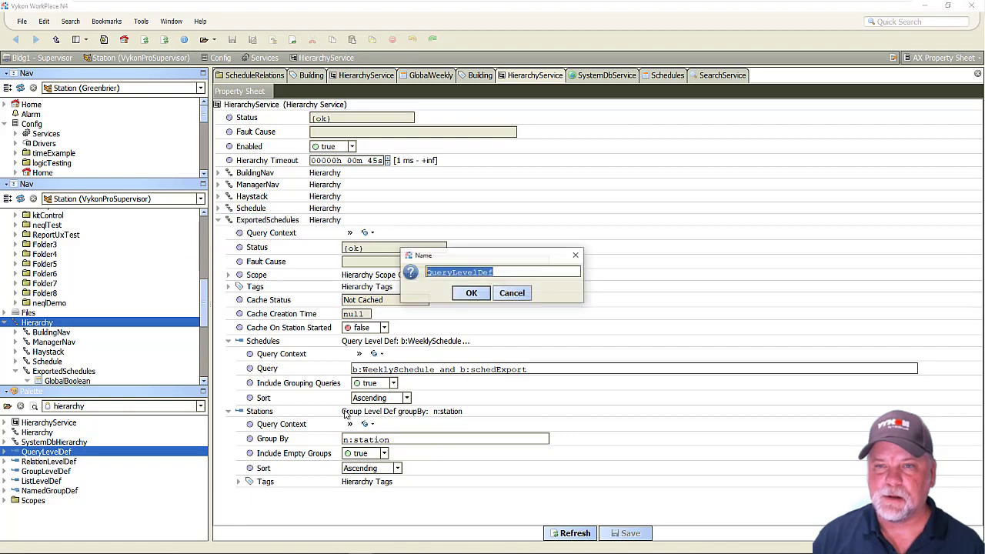
pyautogui.write('Equ')
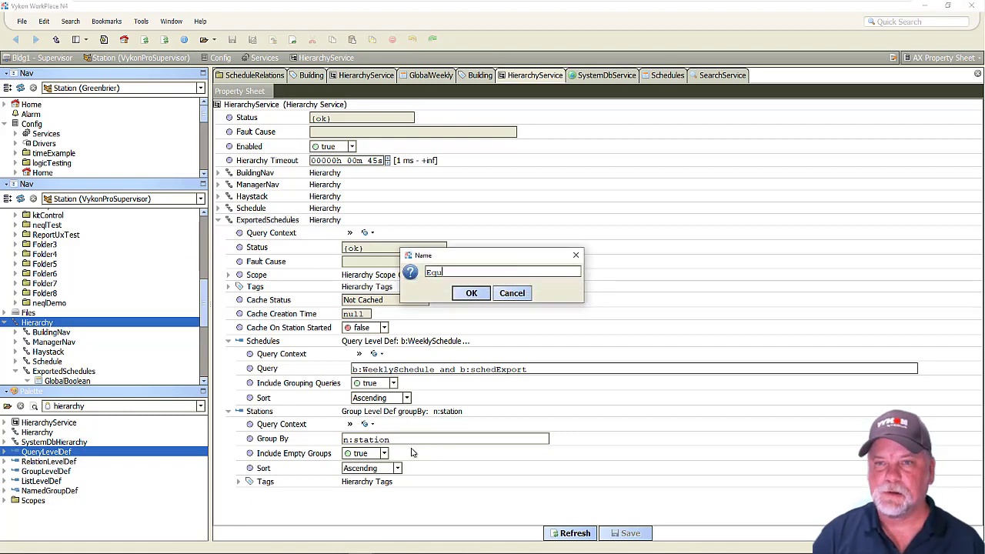
pyautogui.write('ipment')
pyautogui.press('Return')
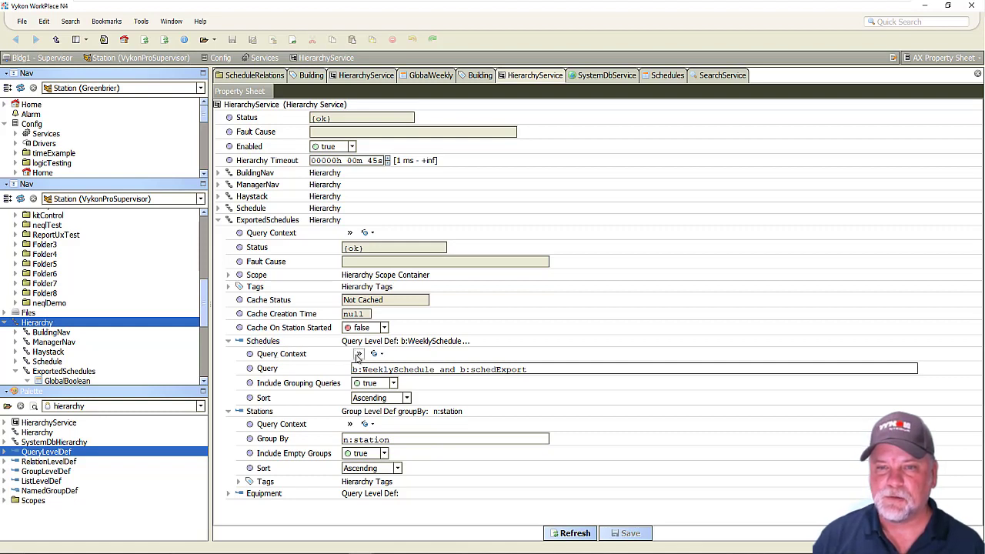
# Step: Add a String facet with key schedExport and value b:schedExport to the Schedules level's Query Context
pyautogui.click(358, 355)
pyautogui.click(507, 314)
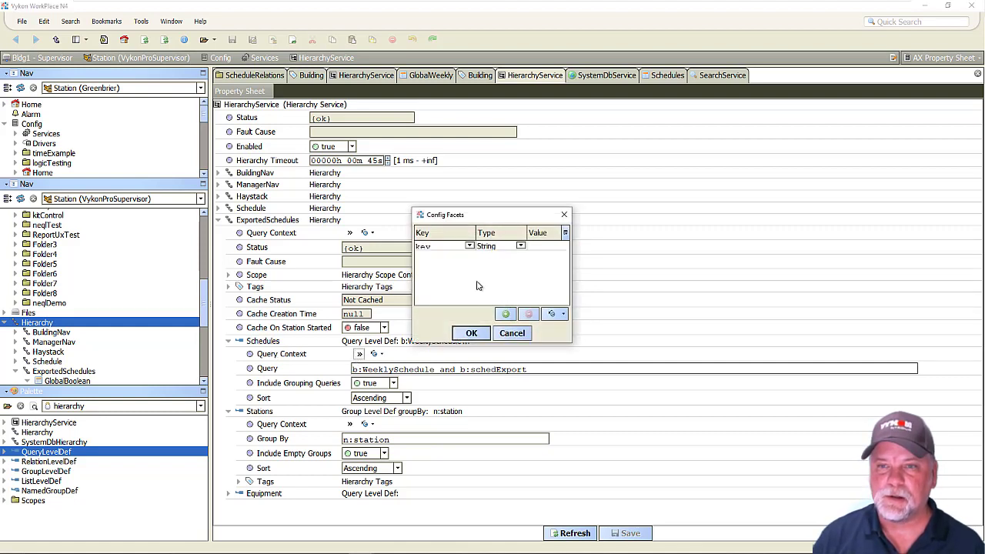
pyautogui.doubleClick(422, 246)
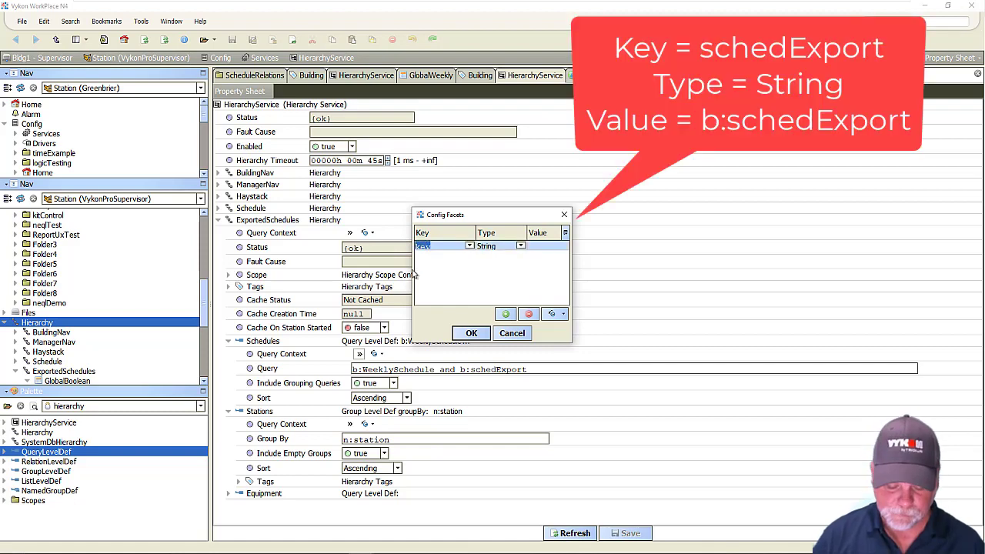
pyautogui.write('schedEx')
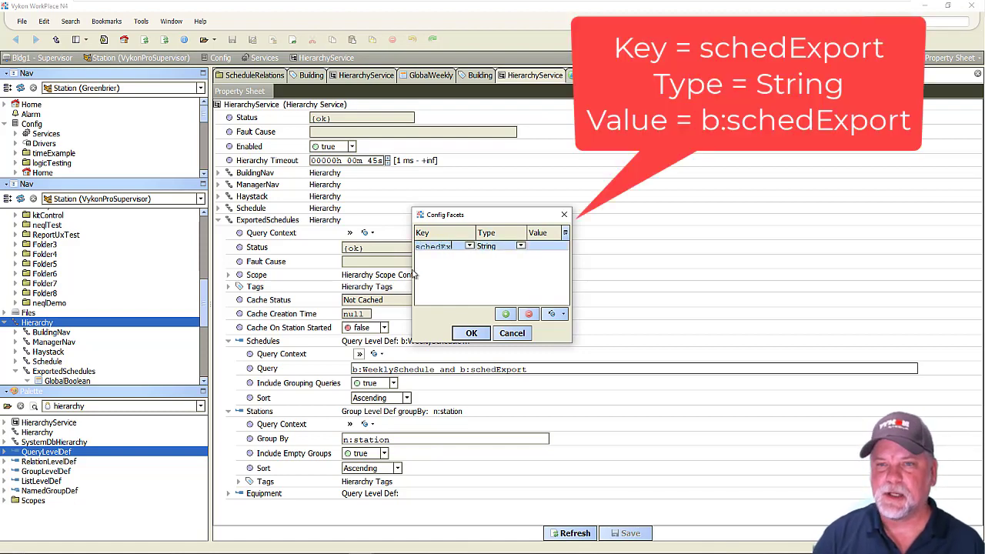
pyautogui.write('port')
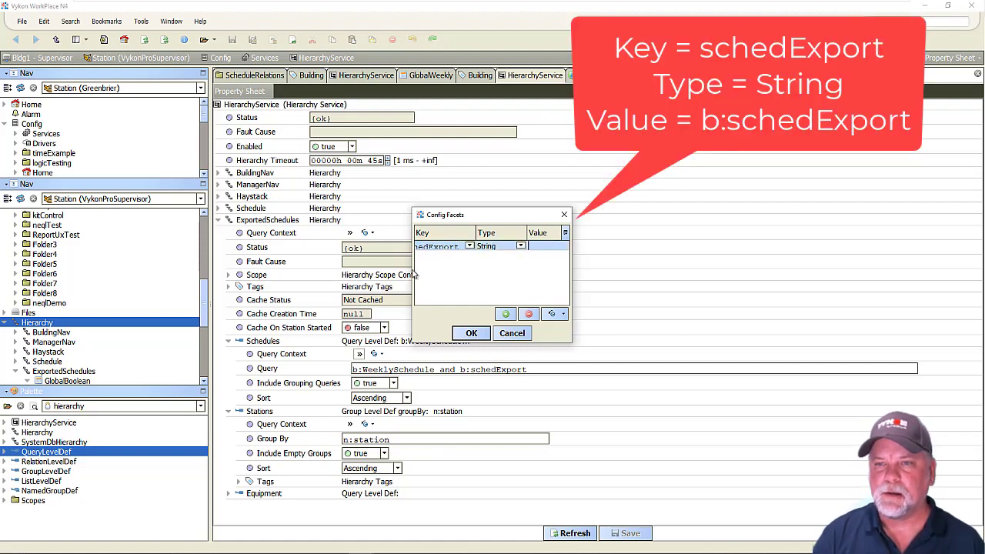
pyautogui.write('b:schedExport')
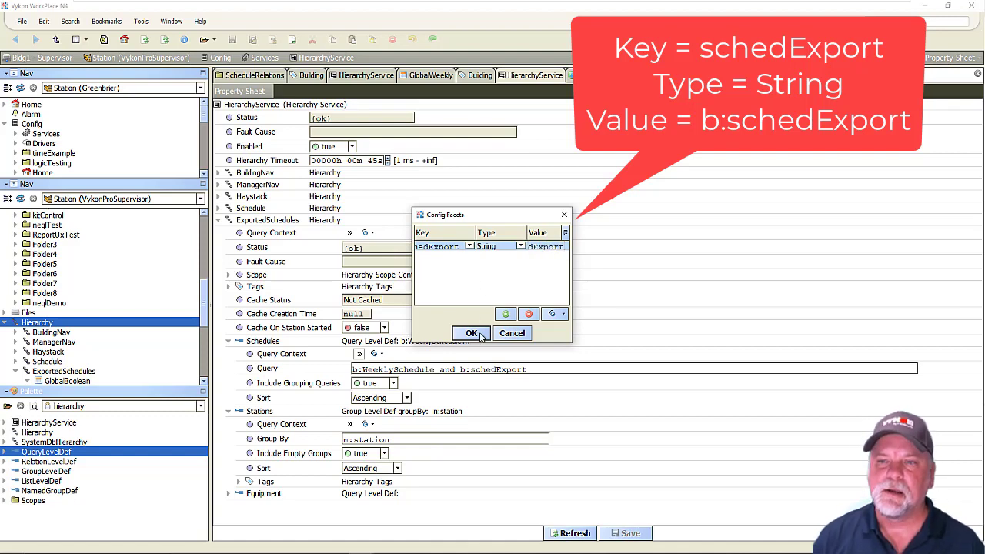
pyautogui.moveTo(572, 275); pyautogui.dragTo(726, 269)
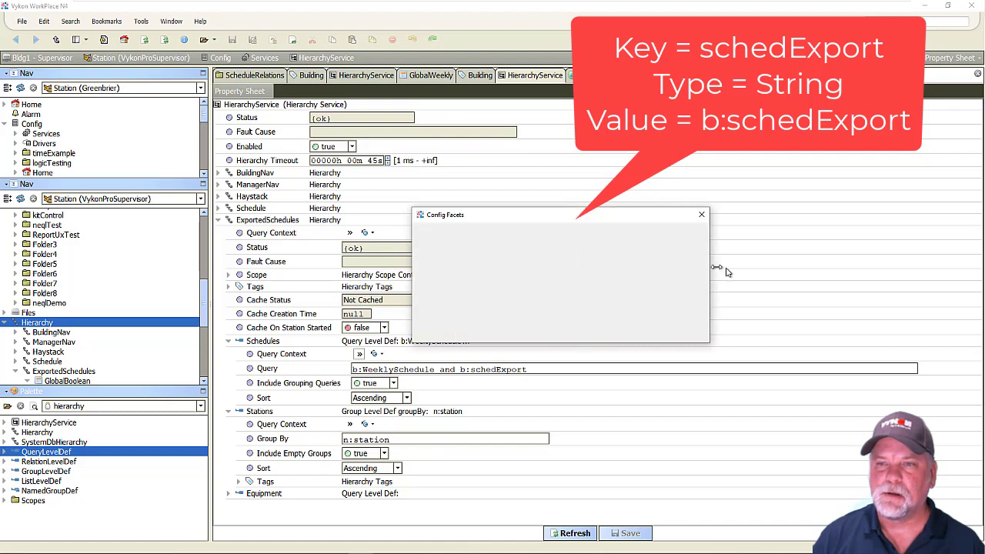
pyautogui.moveTo(530, 233); pyautogui.dragTo(589, 233)
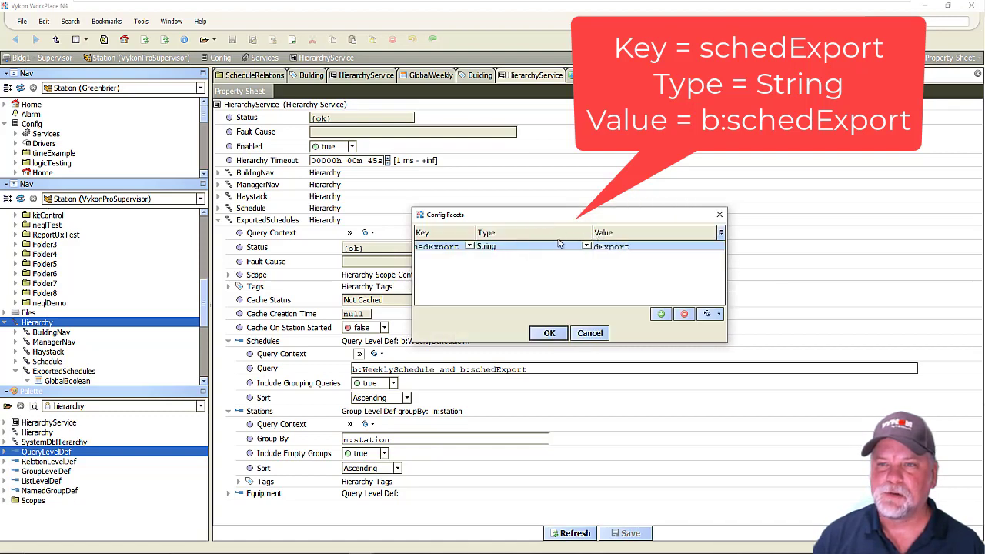
pyautogui.moveTo(477, 233); pyautogui.dragTo(530, 234)
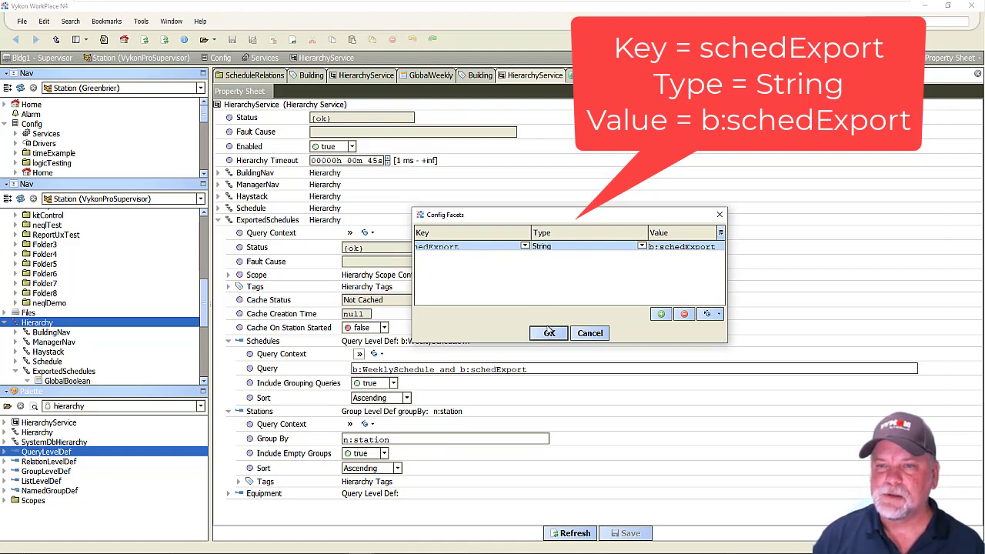
pyautogui.click(475, 248)
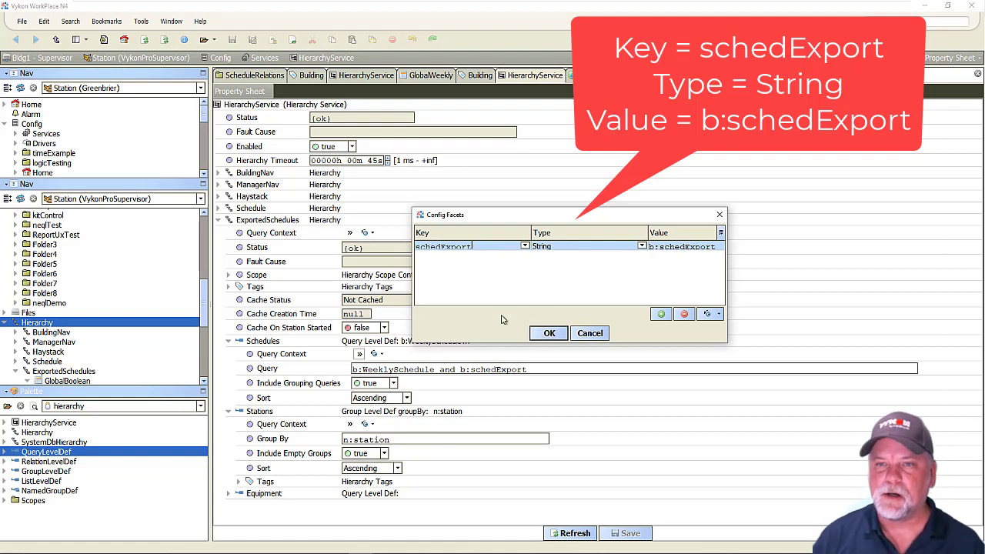
pyautogui.click(549, 333)
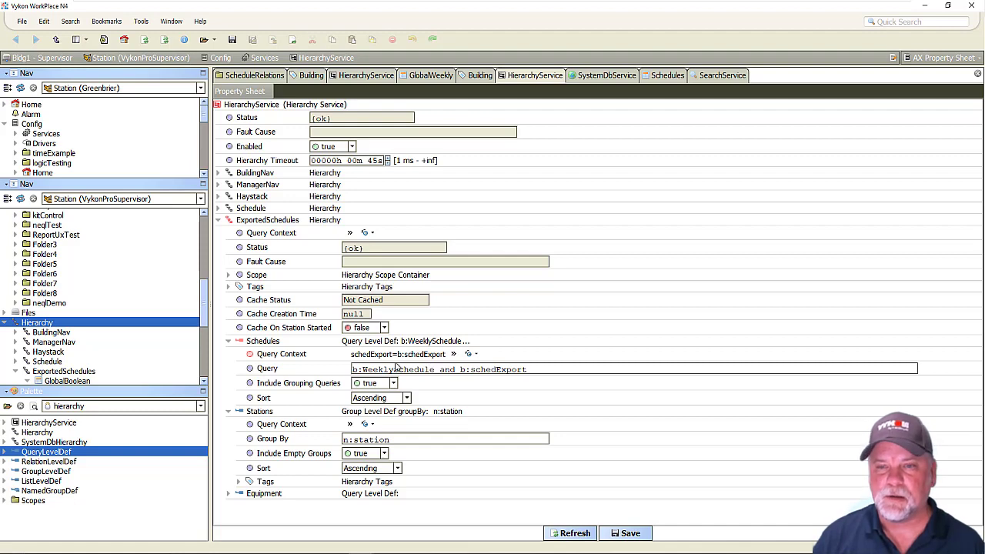
# Step: Set the Equipment level's query to hs:equip and n:parentDevice<-b:scheduleRef<-b:schedImport={schedExport} and save the HierarchyService
pyautogui.click(229, 494)
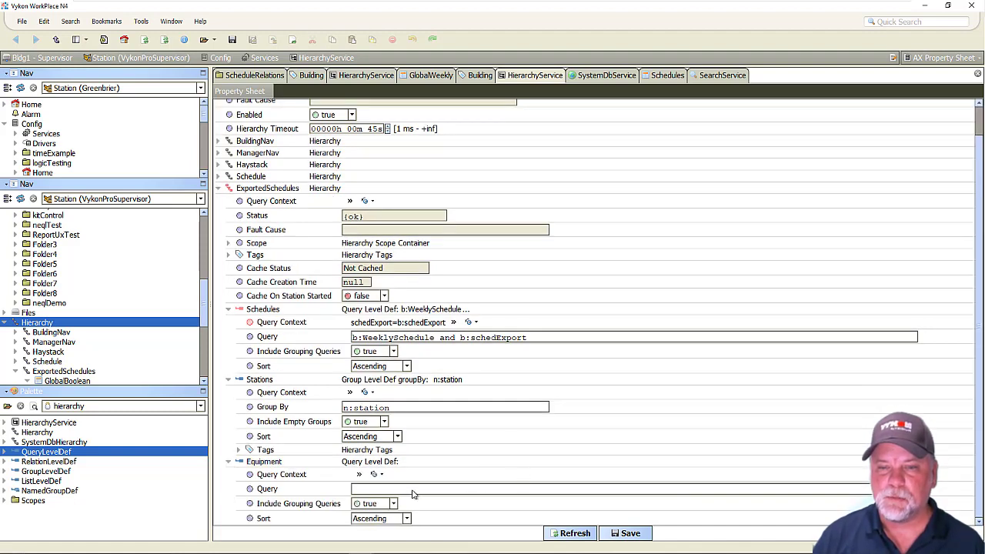
pyautogui.click(531, 487)
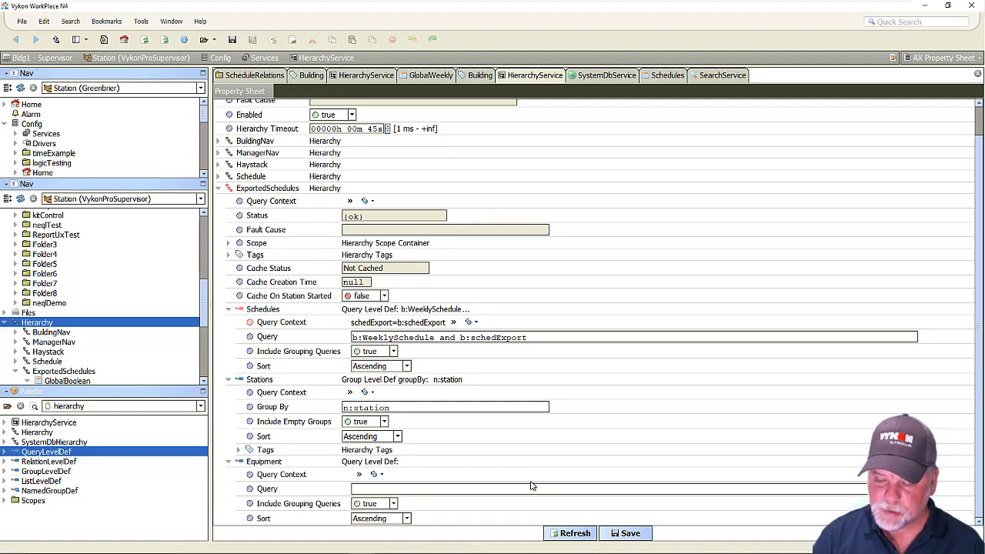
pyautogui.write('hs:eq')
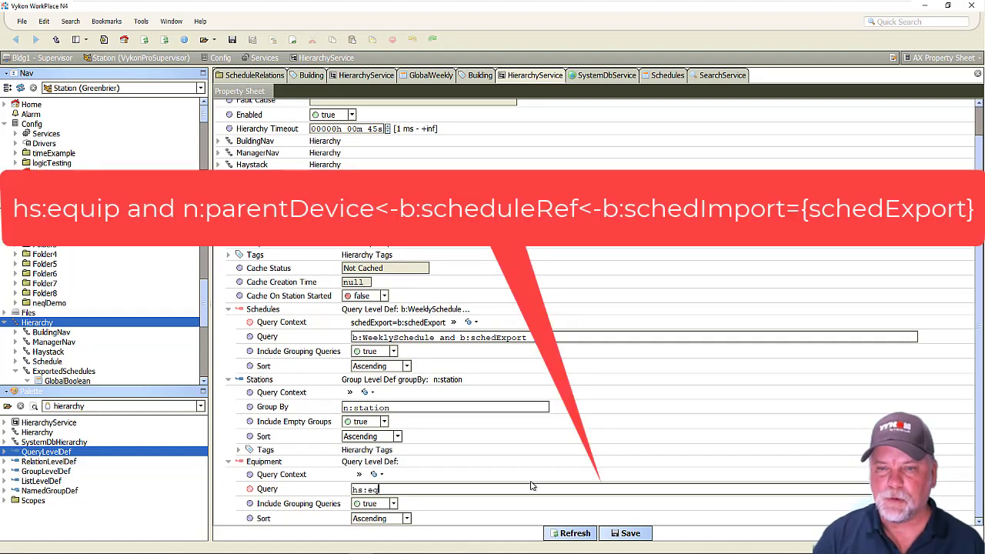
pyautogui.write('uip and')
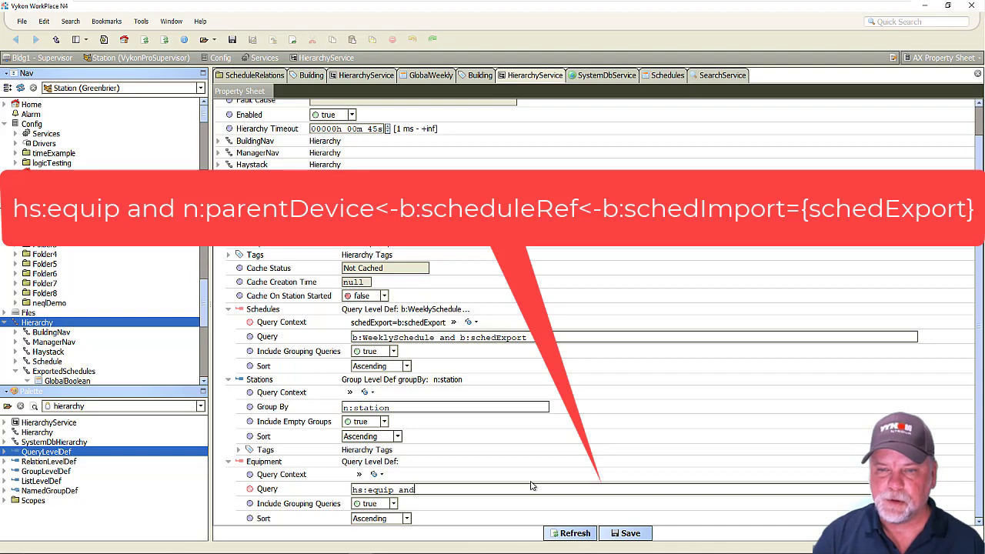
pyautogui.write(' n')
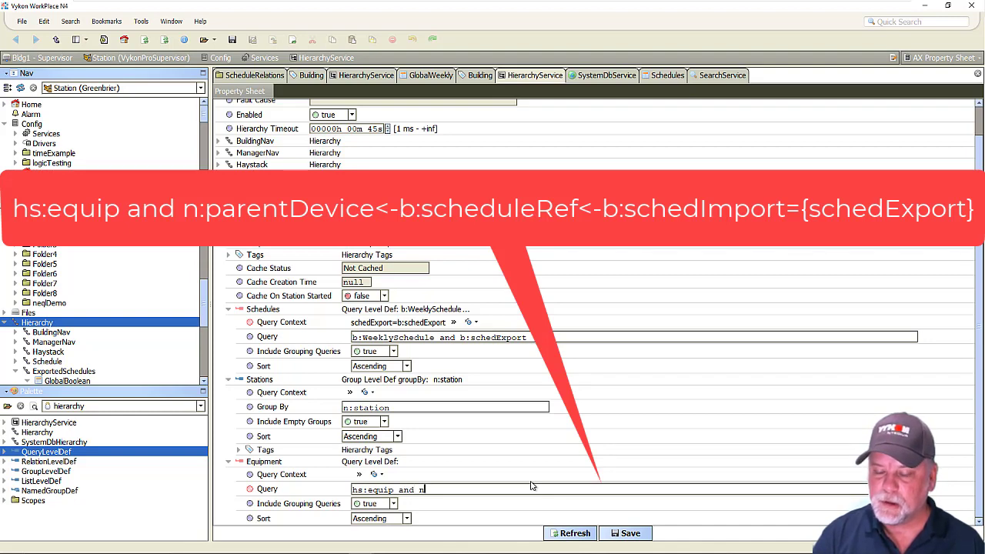
pyautogui.write(':parentDev')
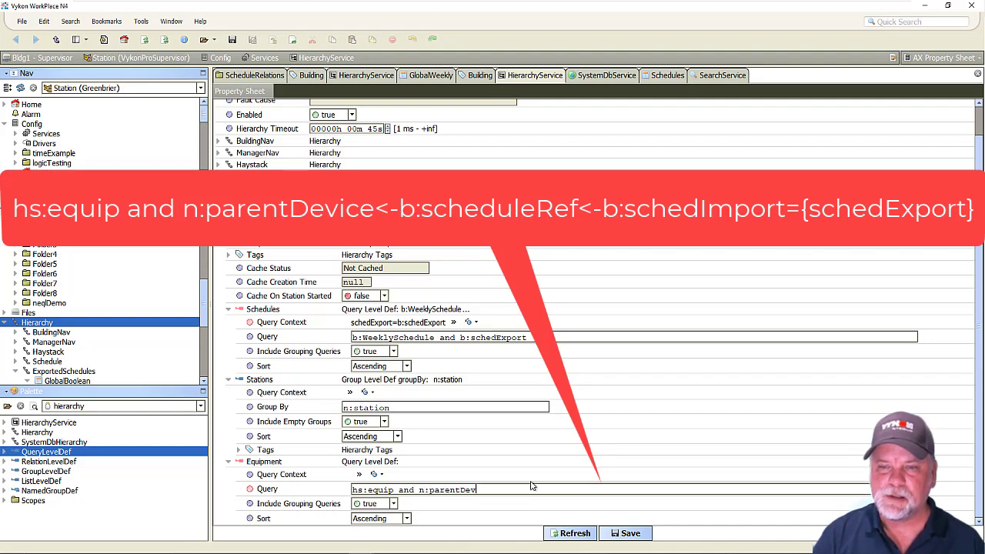
pyautogui.write('ice<-')
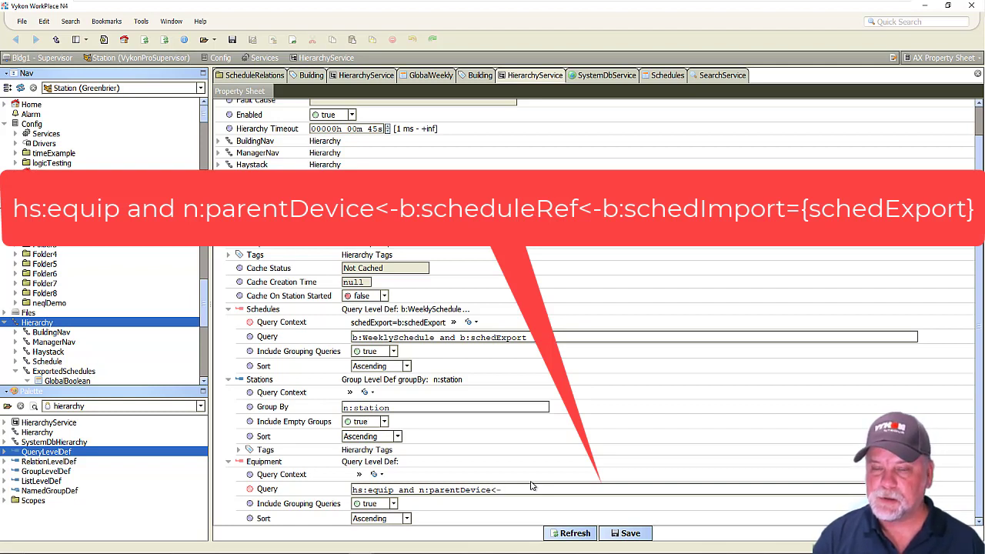
pyautogui.write('b:schedu')
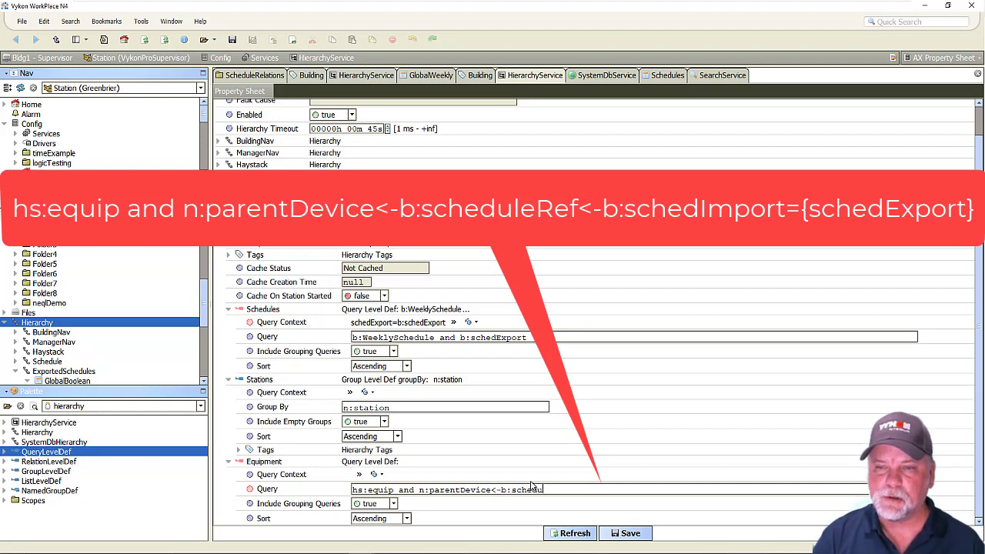
pyautogui.write('leRef<-')
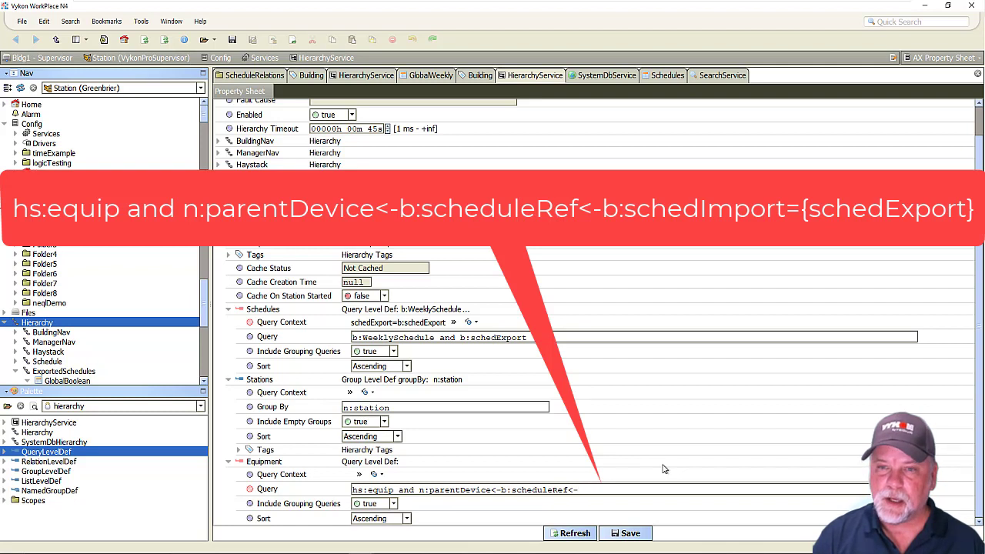
pyautogui.write('b')
pyautogui.write(':')
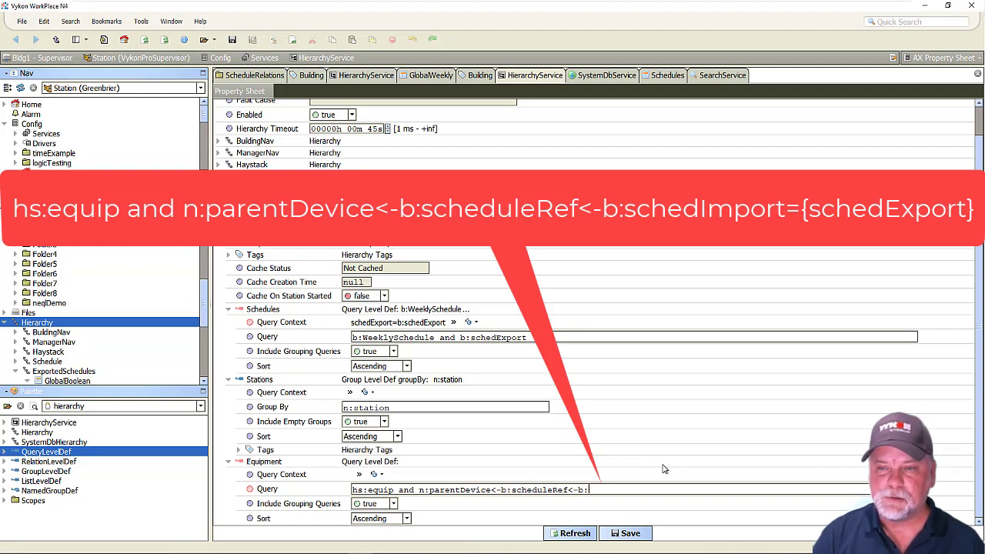
pyautogui.write('schedImport')
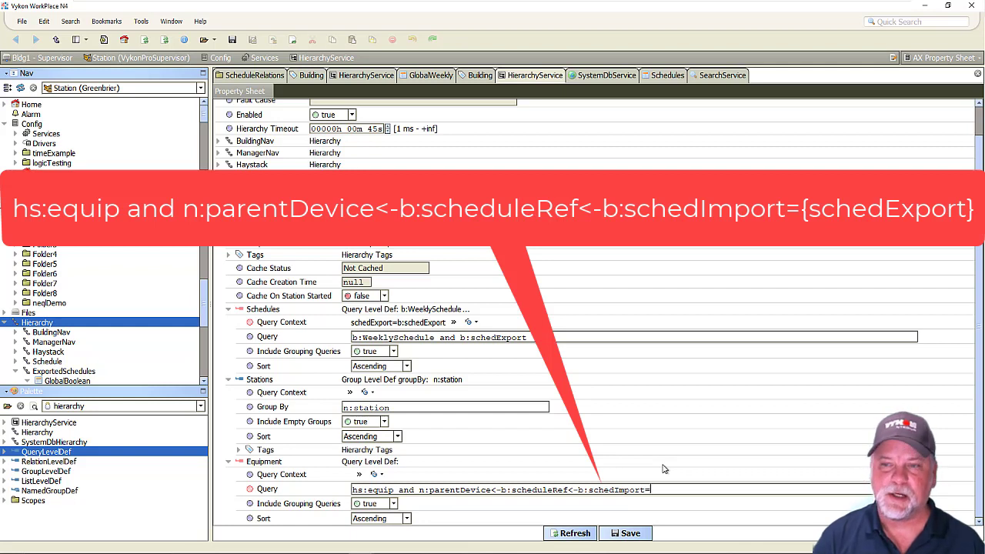
pyautogui.write('={')
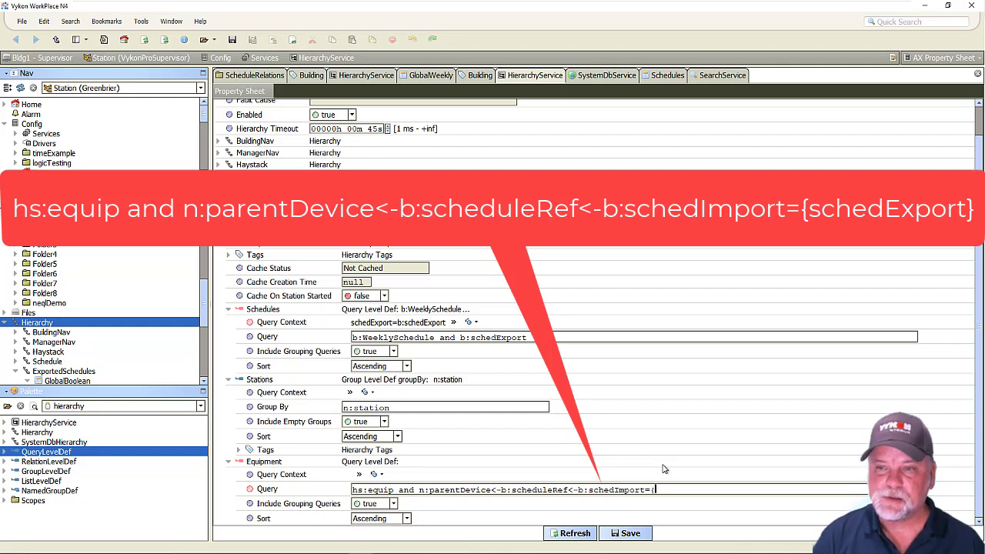
pyautogui.write('schedE')
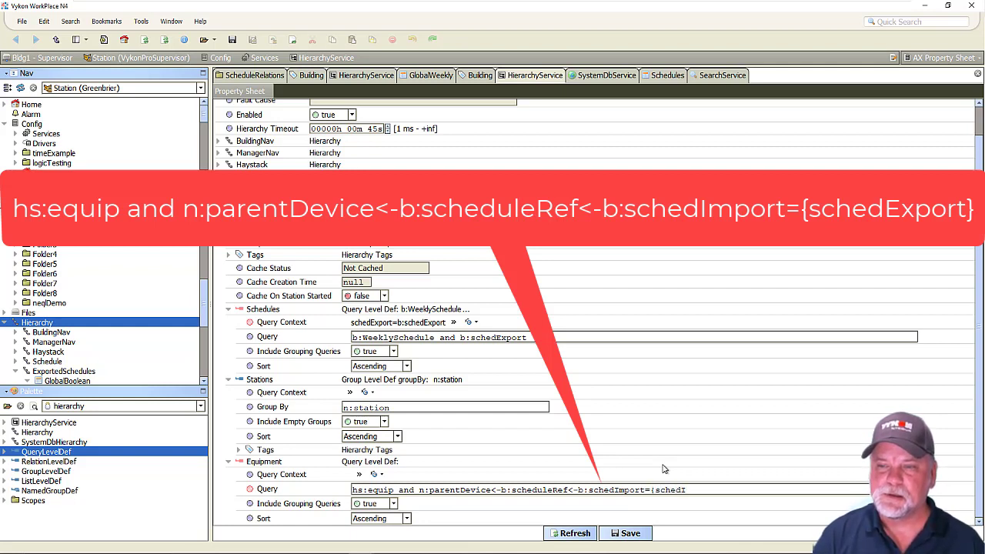
pyautogui.write('xport')
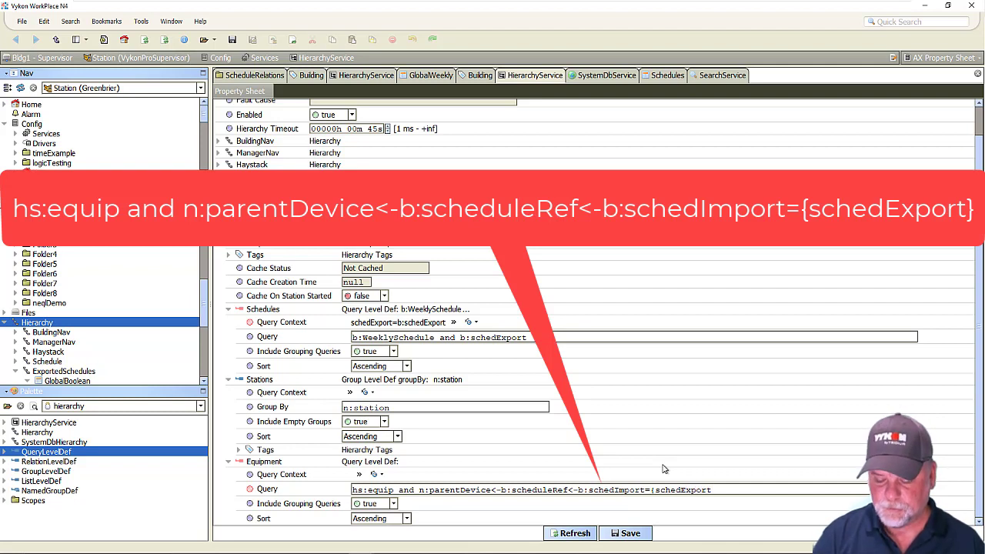
pyautogui.write('}')
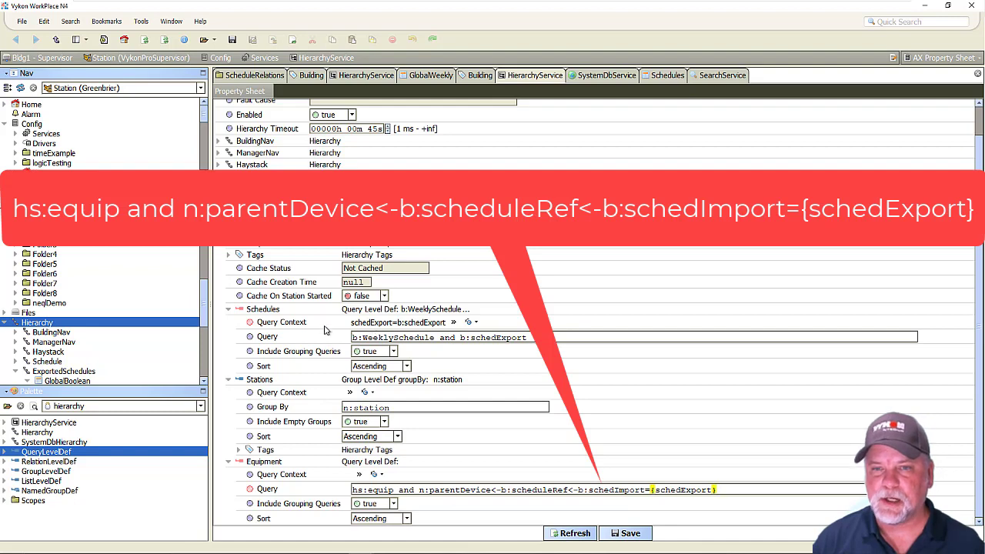
pyautogui.click(631, 534)
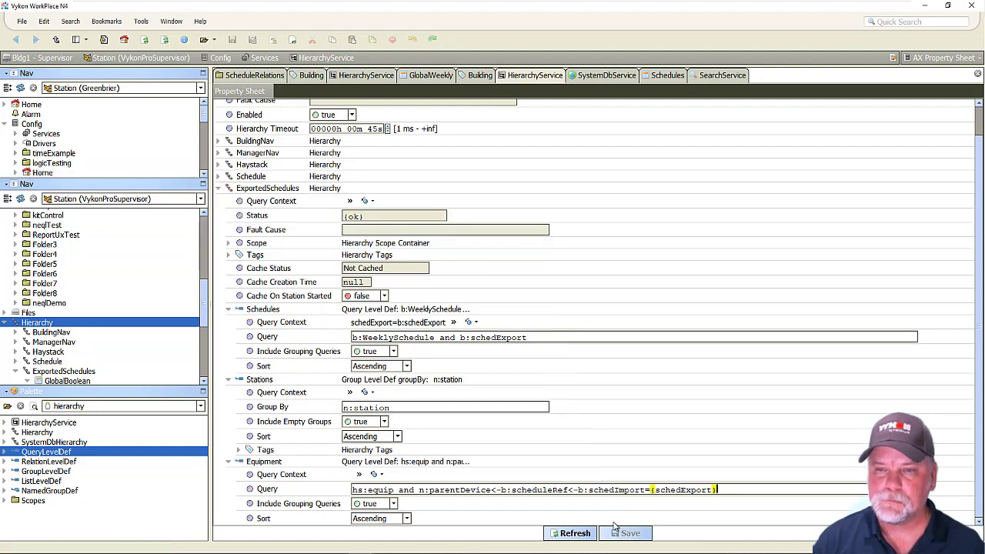
# Step: Refresh the Hierarchy tree and examine the equipment under ExportedSchedules > GlobalWeekly > Greenbrier, then select GlobalWeekly
pyautogui.rightClick(38, 322)
pyautogui.click(68, 329)
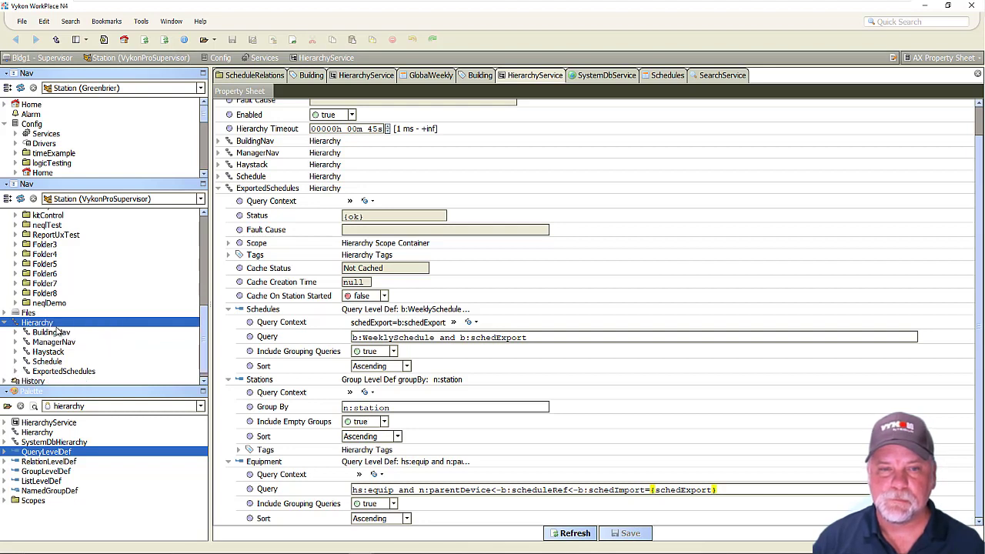
pyautogui.click(16, 372)
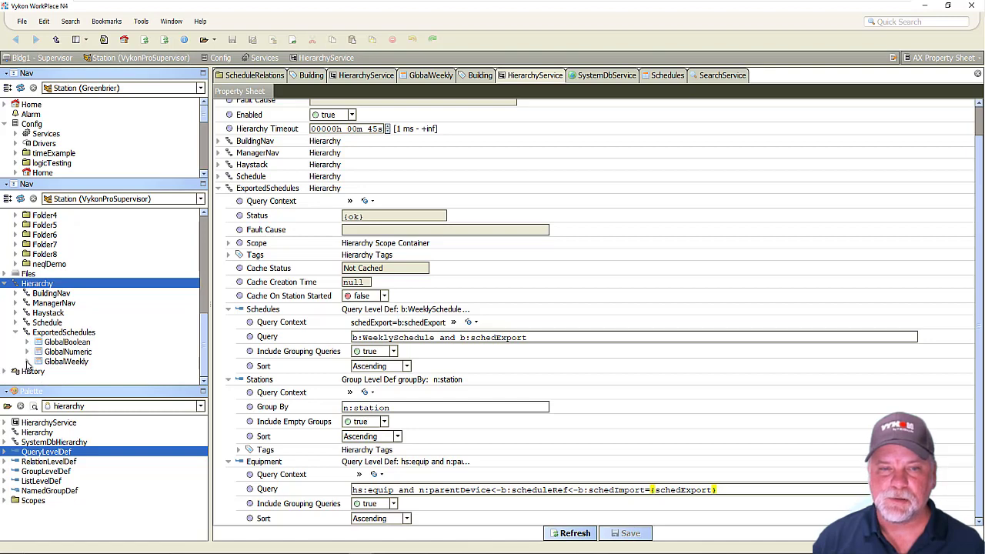
pyautogui.click(28, 362)
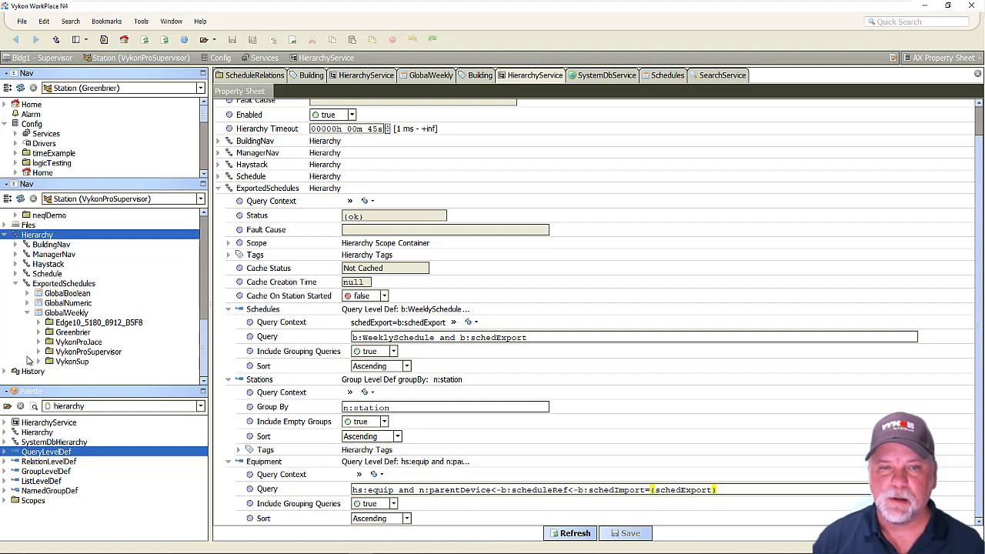
pyautogui.click(39, 333)
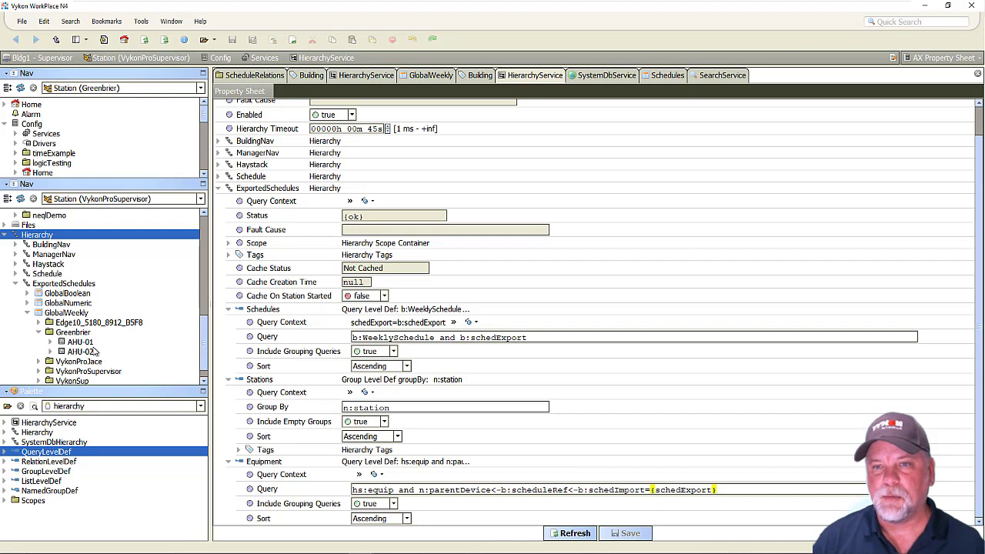
pyautogui.click(66, 313)
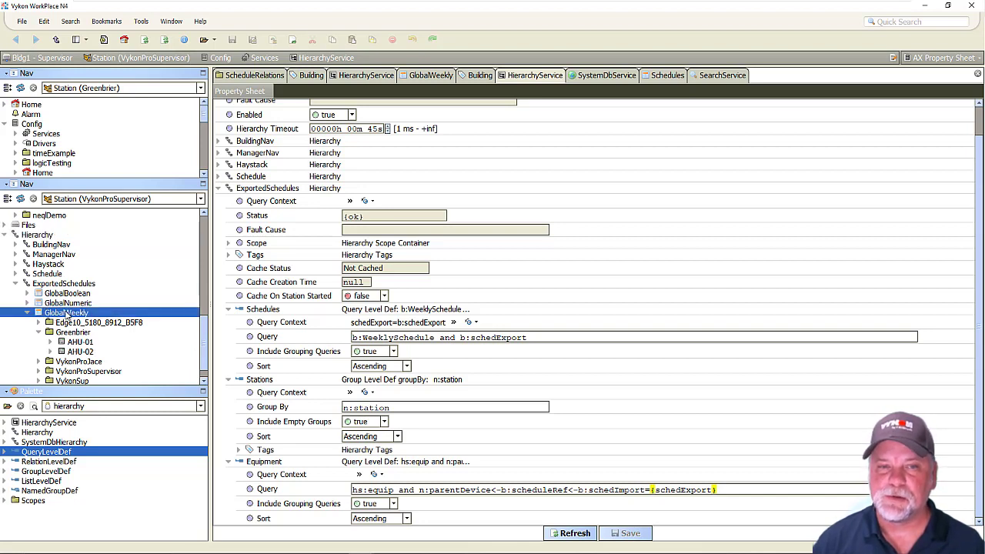